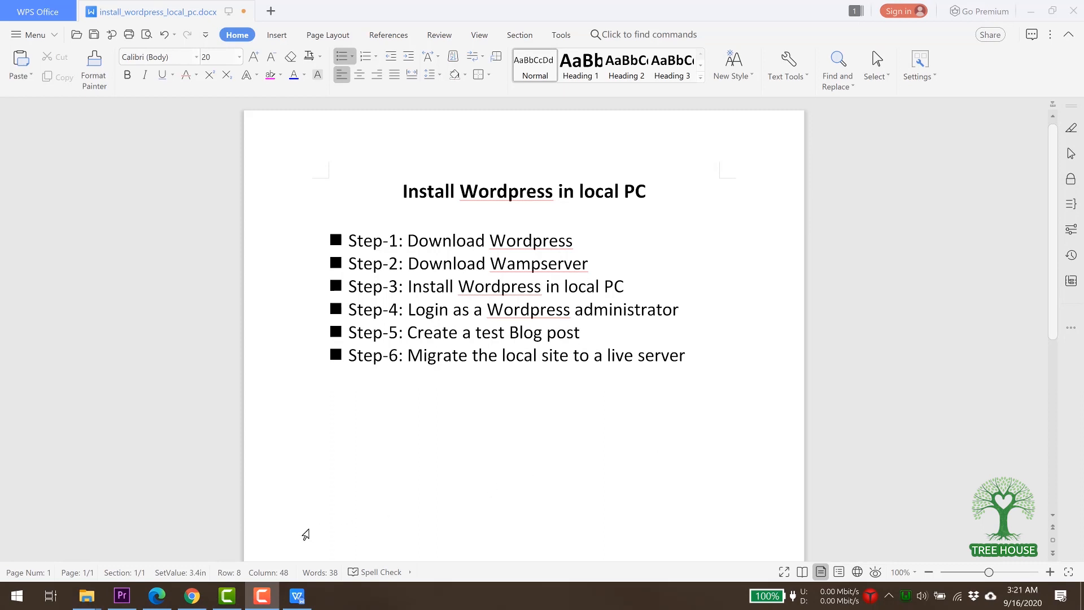
Download the WordPress 5.5.1 zip from the wordpress.org download page.
{"action": "left_click", "coordinate": [192, 597]}
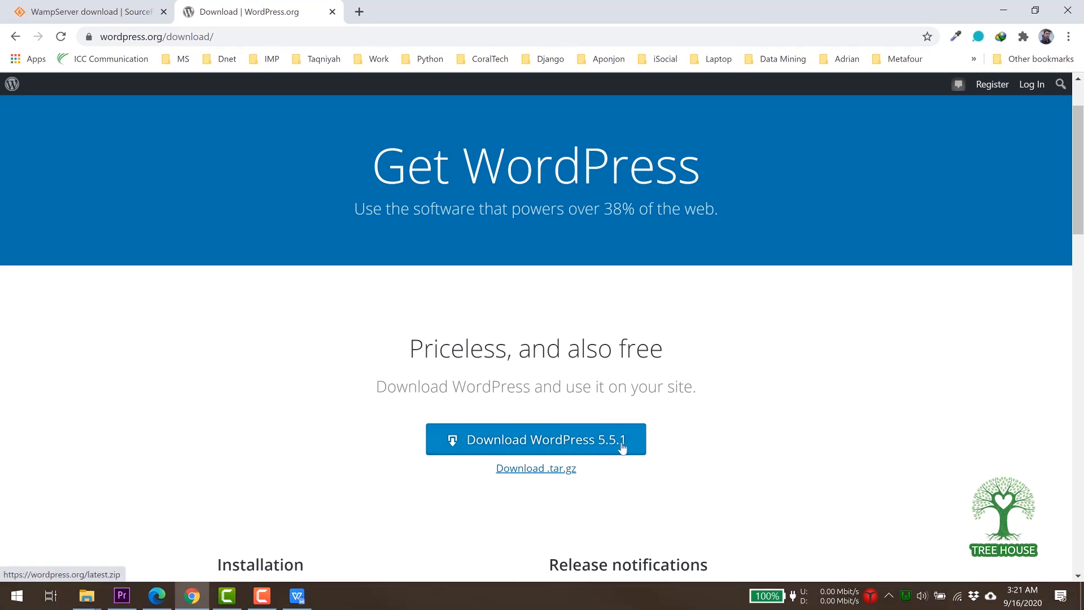
{"action": "left_click", "coordinate": [548, 445]}
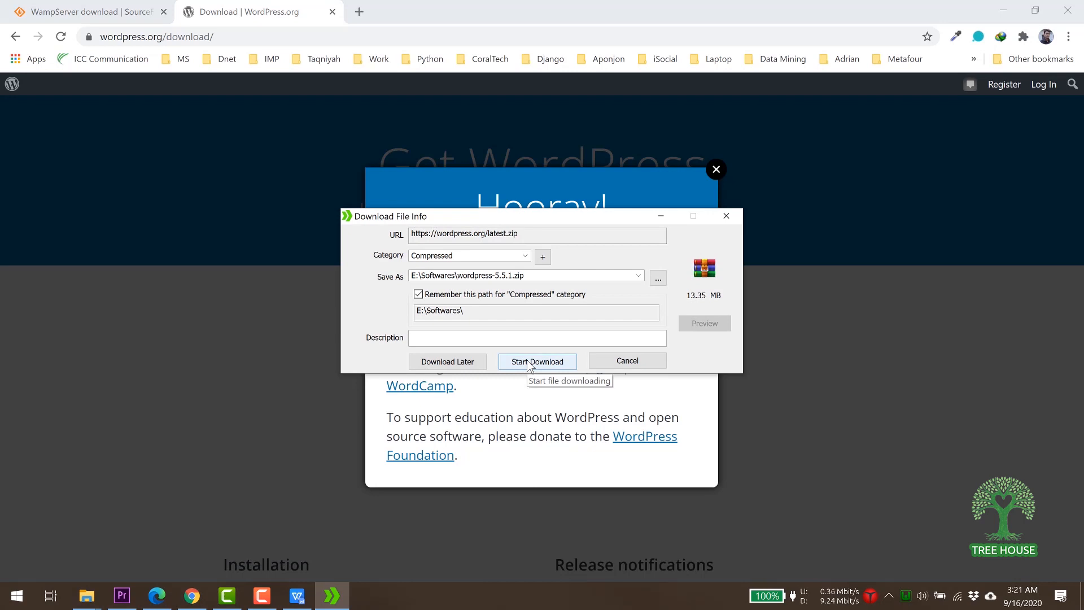
Save wordpress-5.5.1.zip to the Desktop with IDM, dismiss the completion notice, and open a new tab.
{"action": "left_click", "coordinate": [658, 278]}
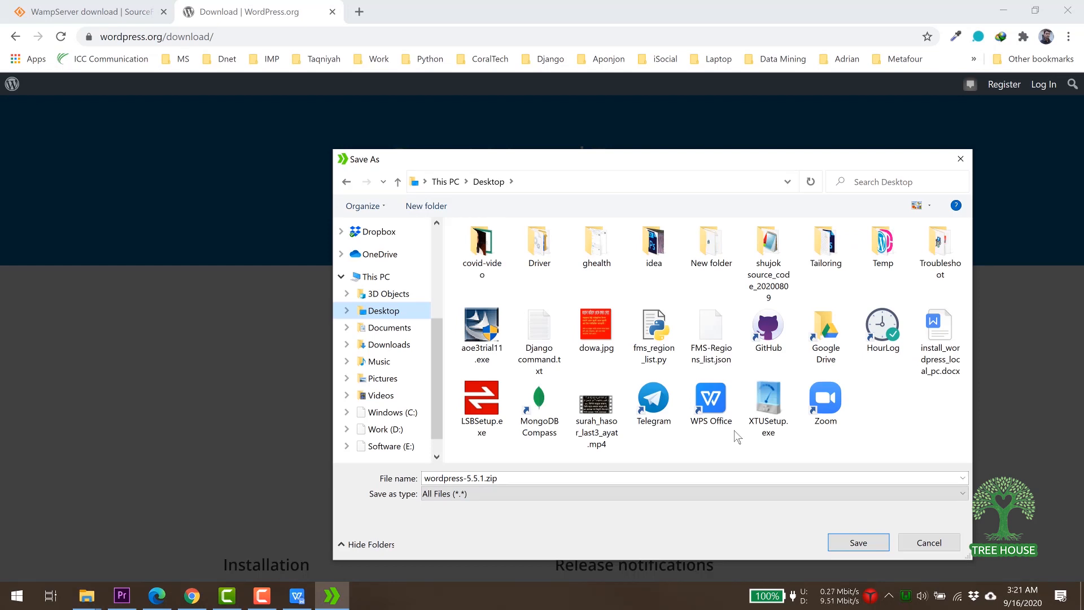
{"action": "left_click", "coordinate": [859, 543]}
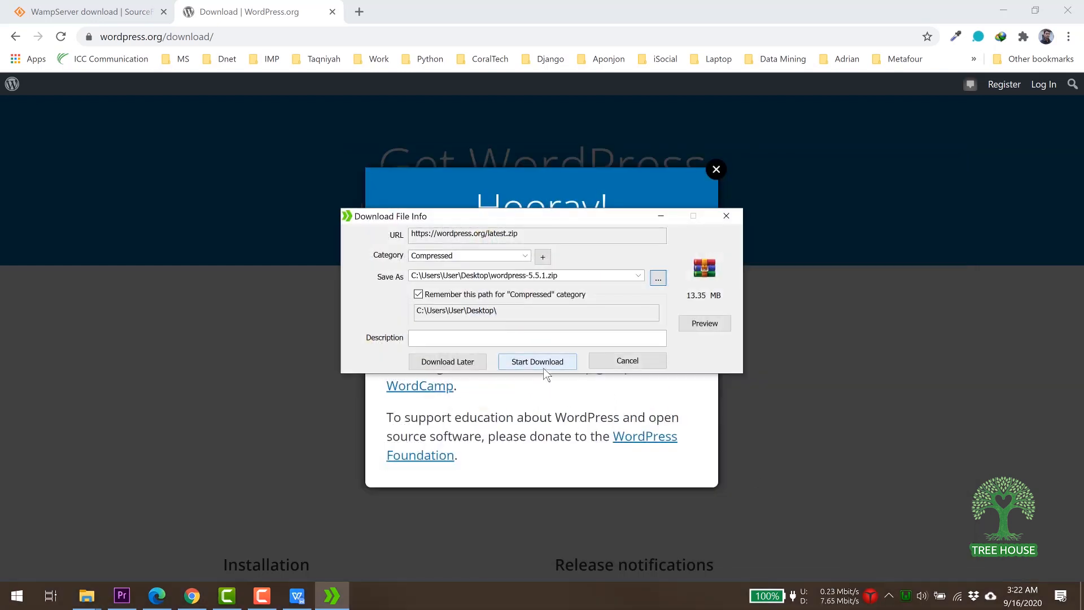
{"action": "left_click", "coordinate": [545, 367]}
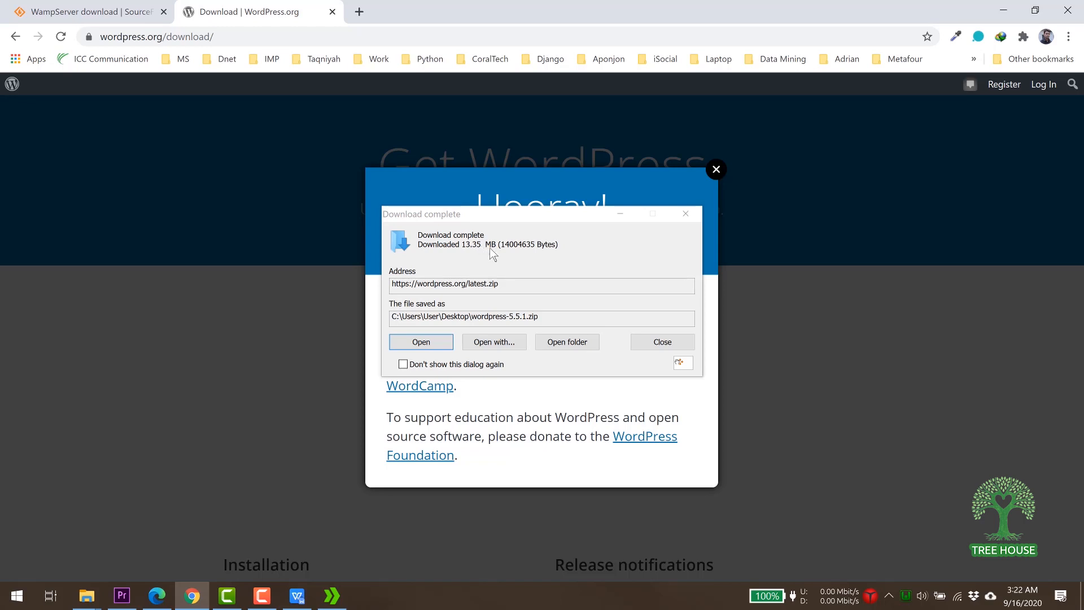
{"action": "key", "text": "Escape"}
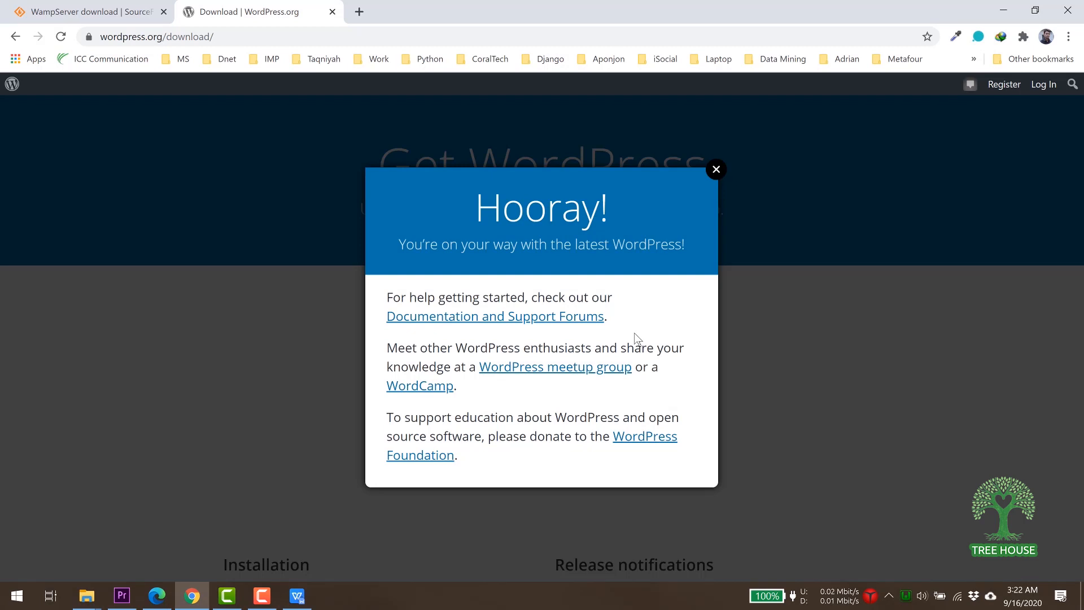
{"action": "left_click", "coordinate": [360, 12]}
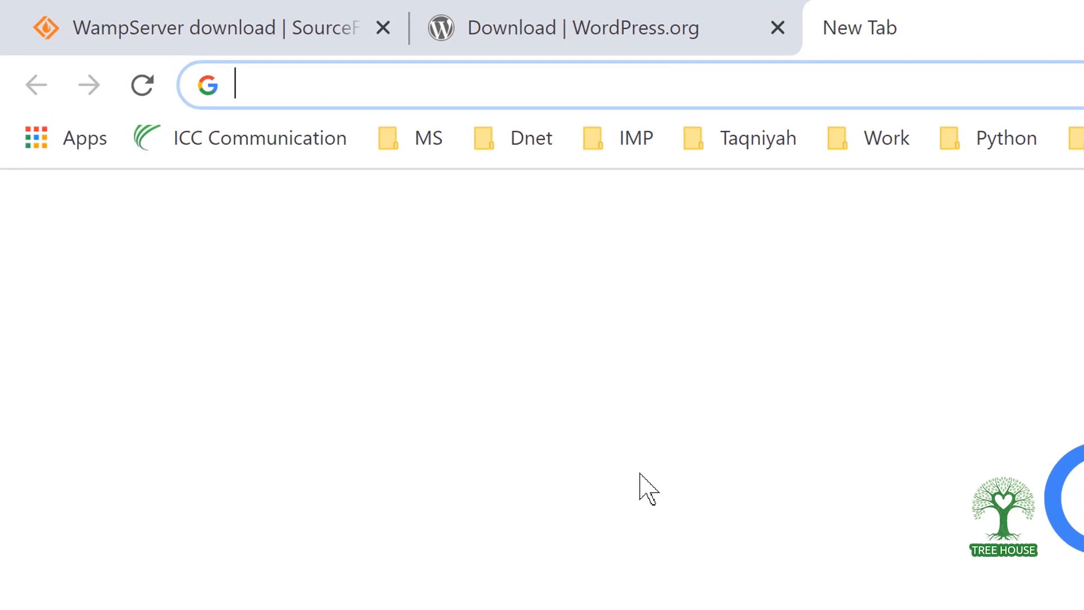
Search Google for 'wampserver download' and open the official wampserver.com result.
{"action": "type", "text": "wamps"}
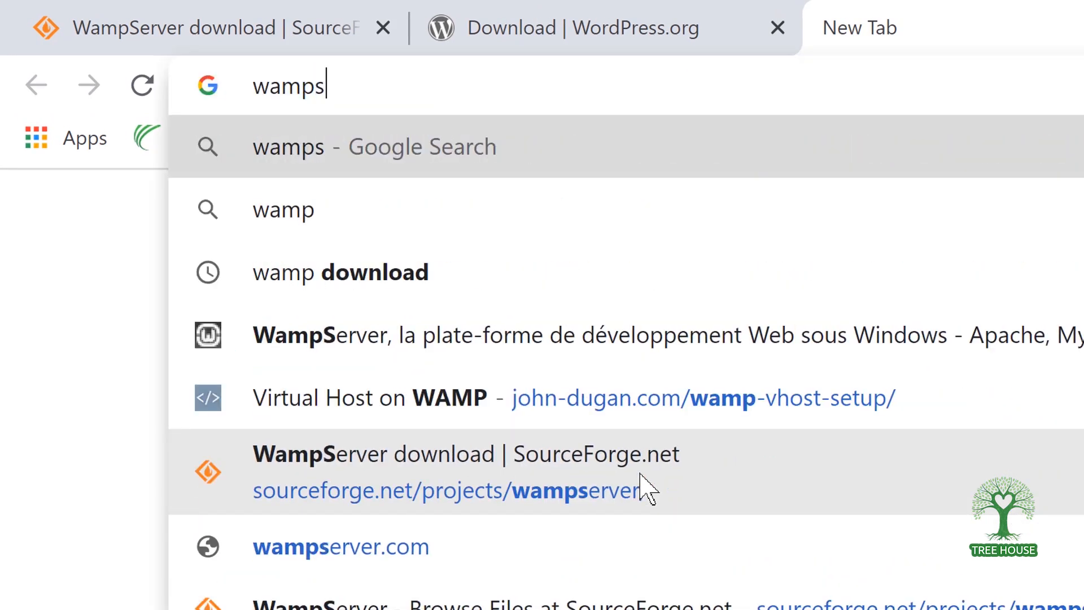
{"action": "type", "text": "erver download"}
{"action": "key", "text": "Return"}
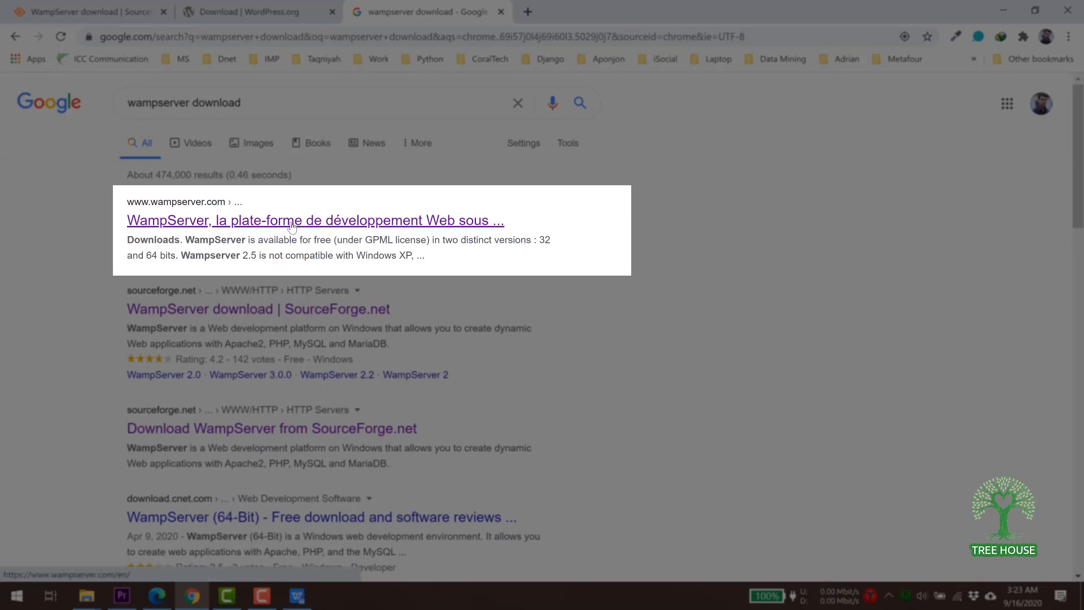
{"action": "left_click", "coordinate": [292, 221]}
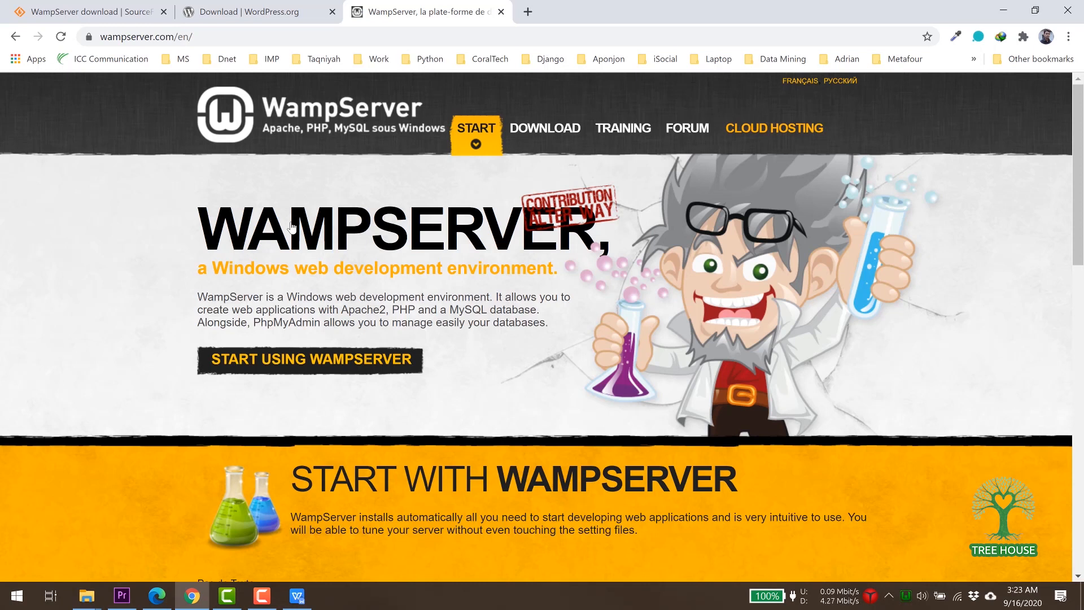
Show the WampServer 3.2.0 Downloads section, then minimise the browser and the WPS document.
{"action": "left_click", "coordinate": [553, 132]}
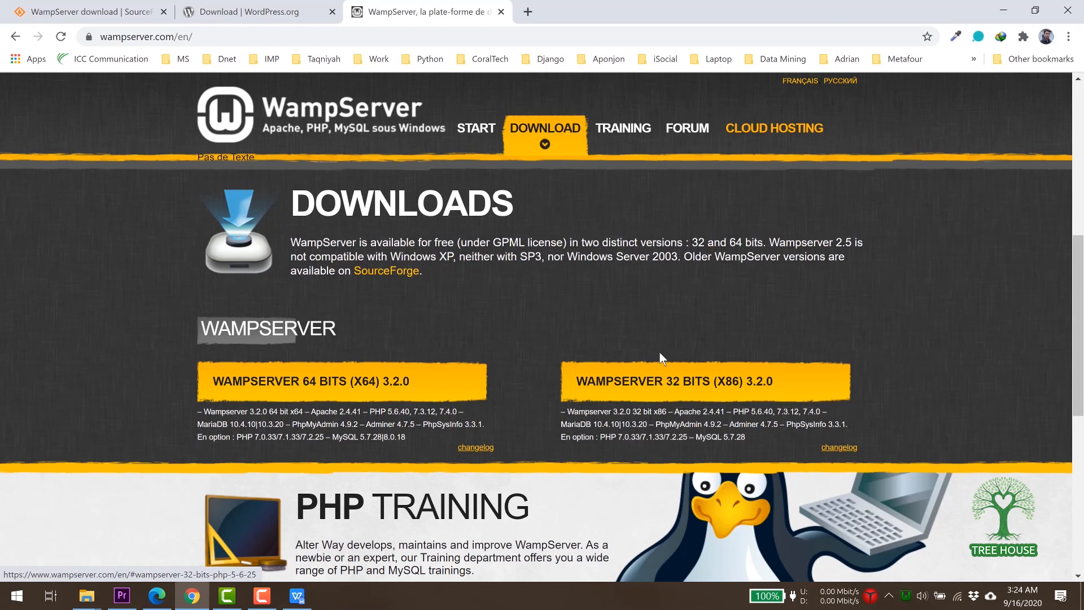
{"action": "left_click", "coordinate": [1004, 11]}
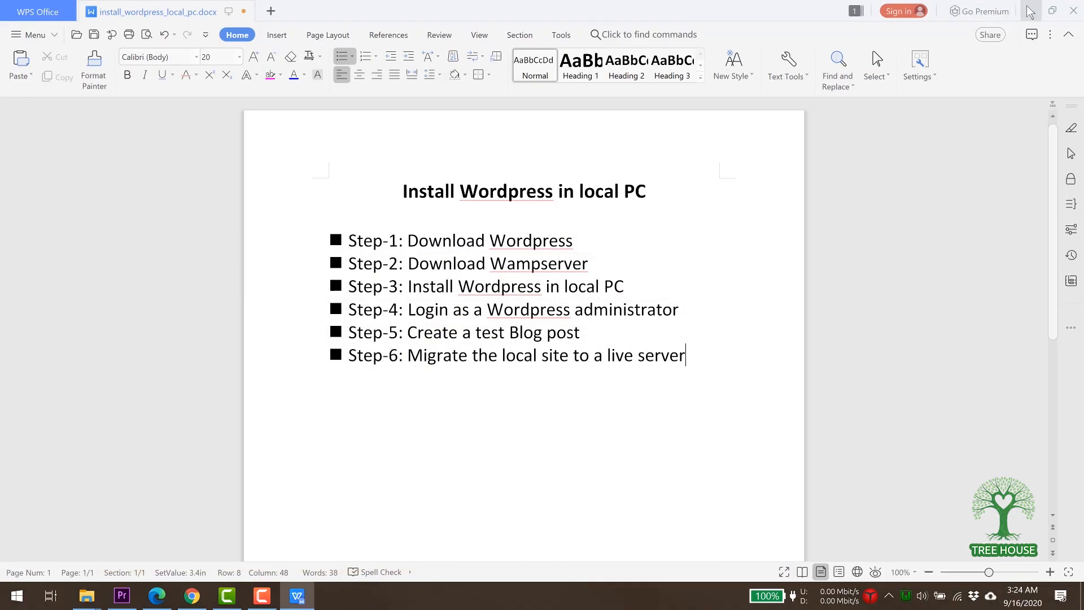
{"action": "left_click", "coordinate": [1028, 10]}
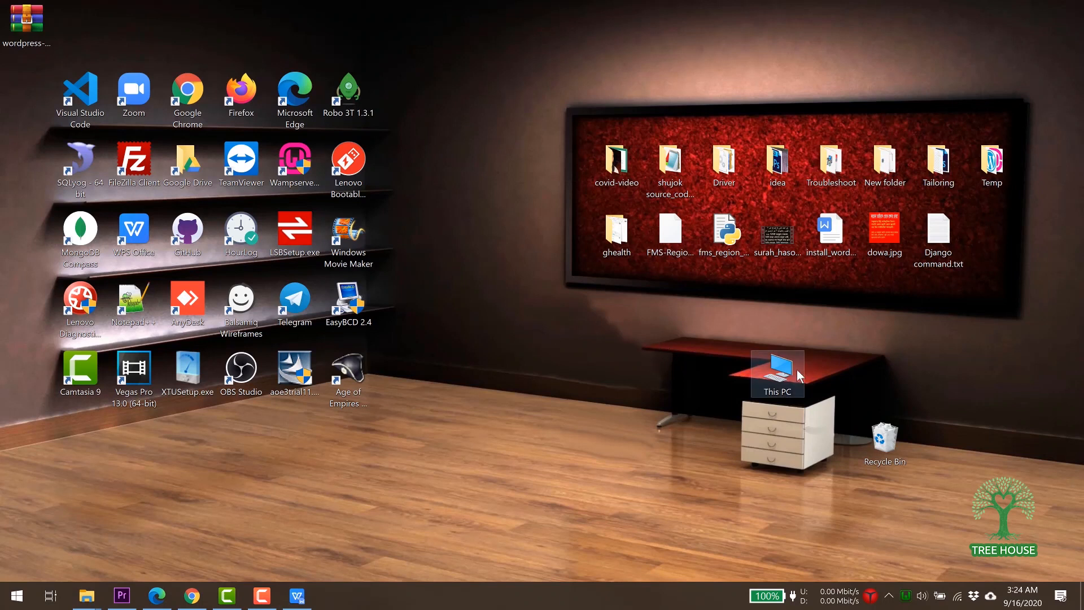
Confirm in This PC's system properties that Windows is 64-bit, then return to the WampServer page.
{"action": "left_click", "coordinate": [779, 374]}
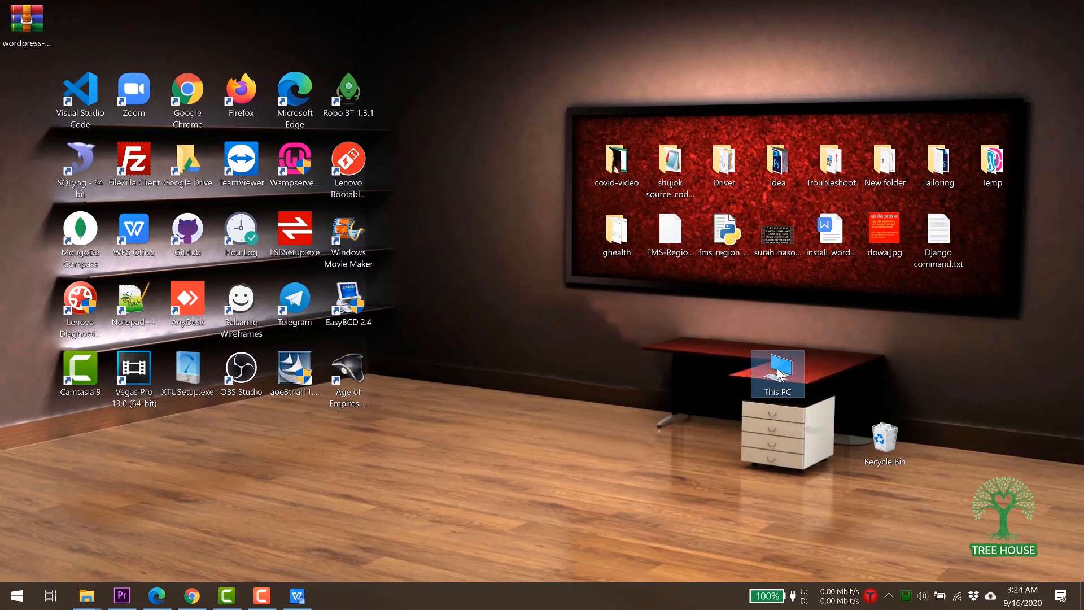
{"action": "right_click", "coordinate": [779, 374]}
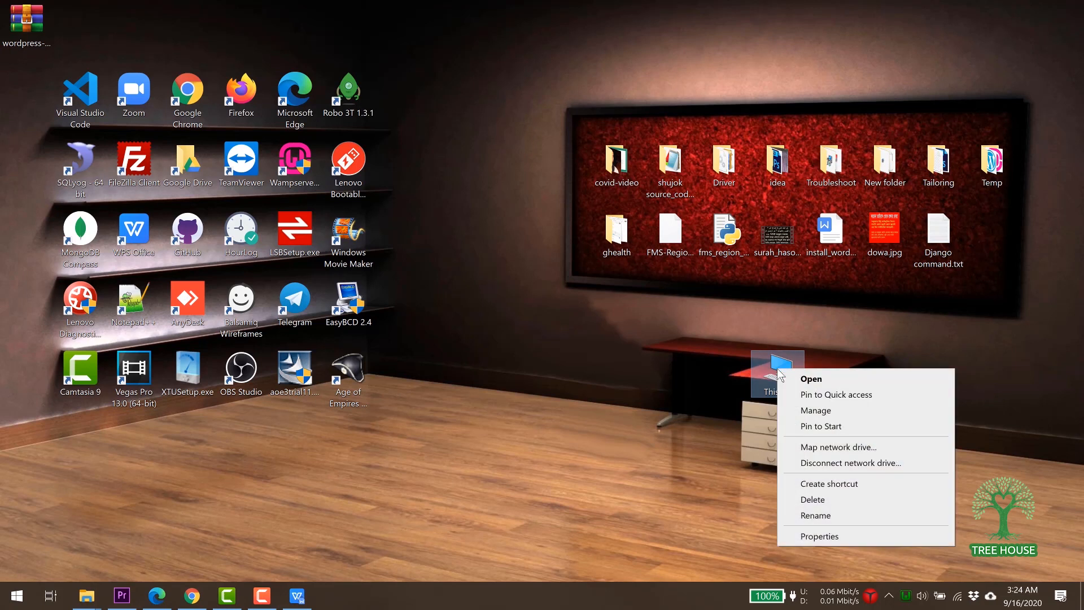
{"action": "left_click", "coordinate": [808, 537]}
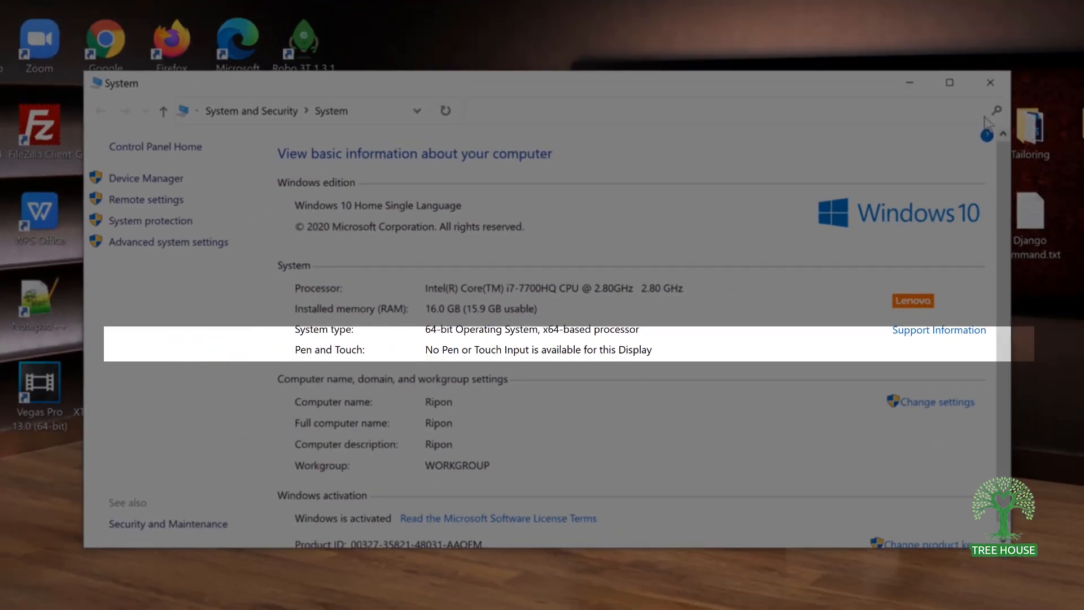
{"action": "left_click", "coordinate": [991, 82]}
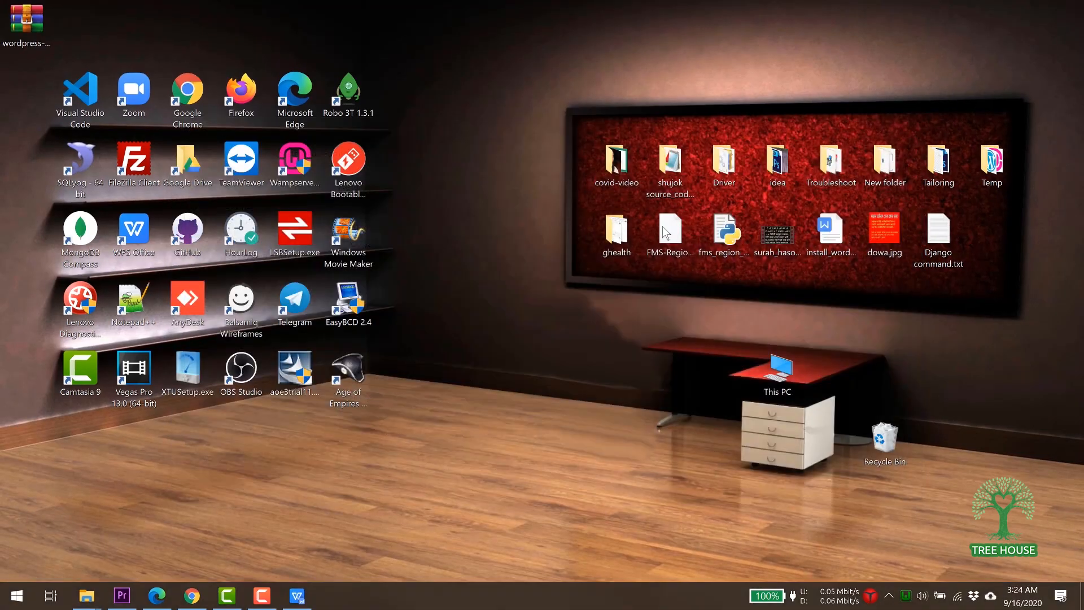
{"action": "left_click", "coordinate": [192, 595]}
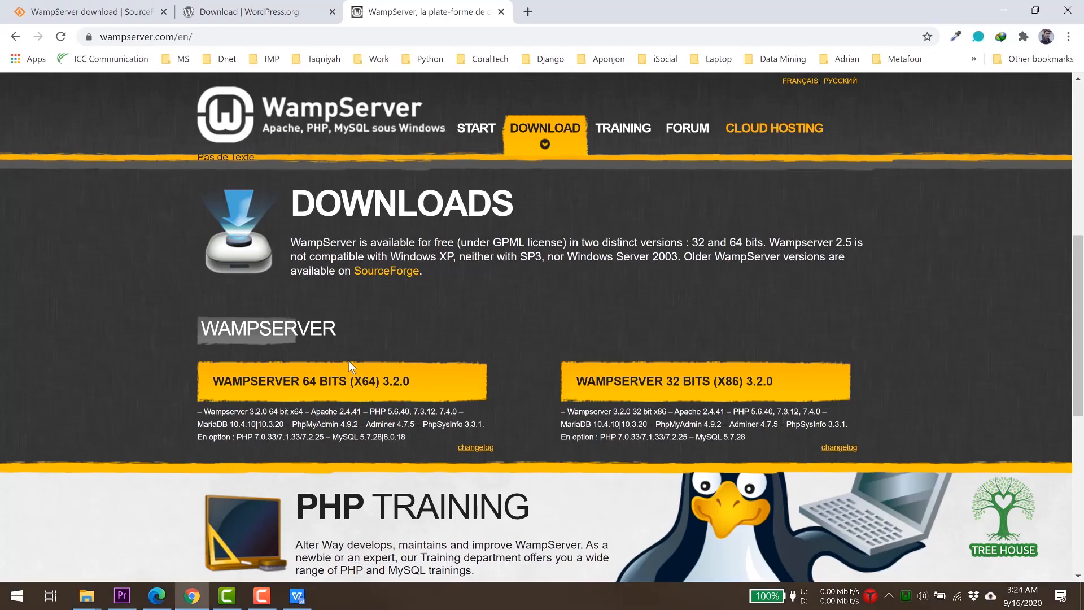
Download the latest 64-bit WampServer installer, wampserver3.2.3_x64.exe, directly from SourceForge.
{"action": "left_click", "coordinate": [281, 389]}
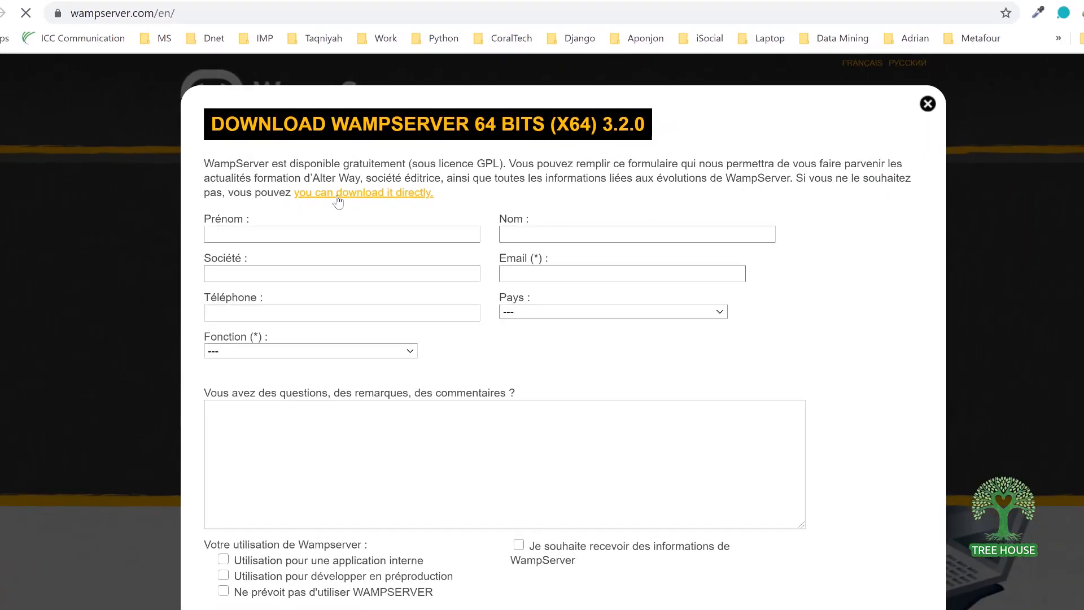
{"action": "left_click", "coordinate": [346, 191]}
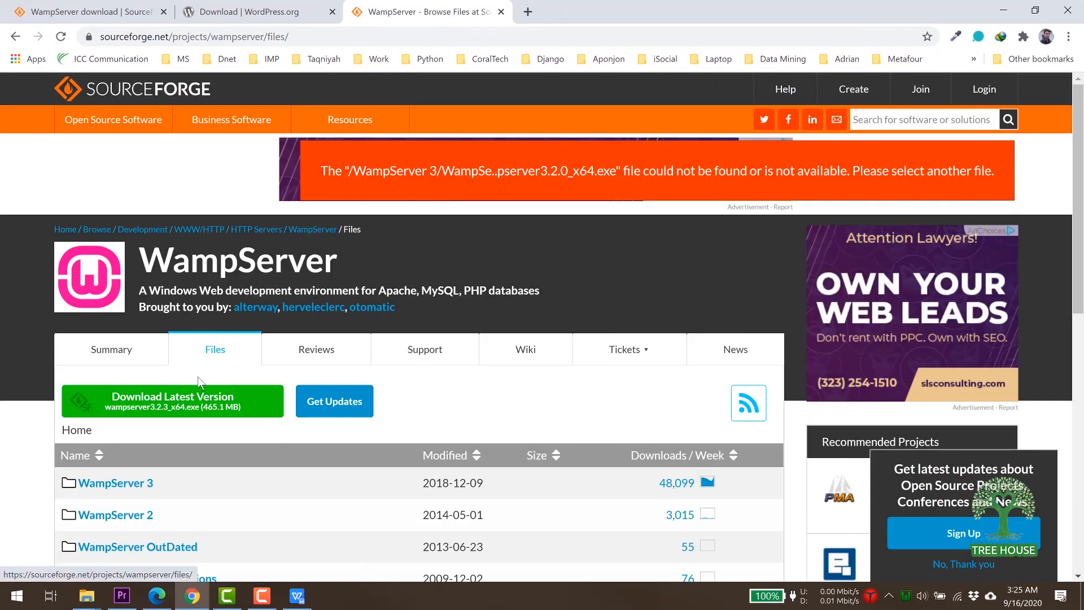
{"action": "left_click", "coordinate": [152, 402]}
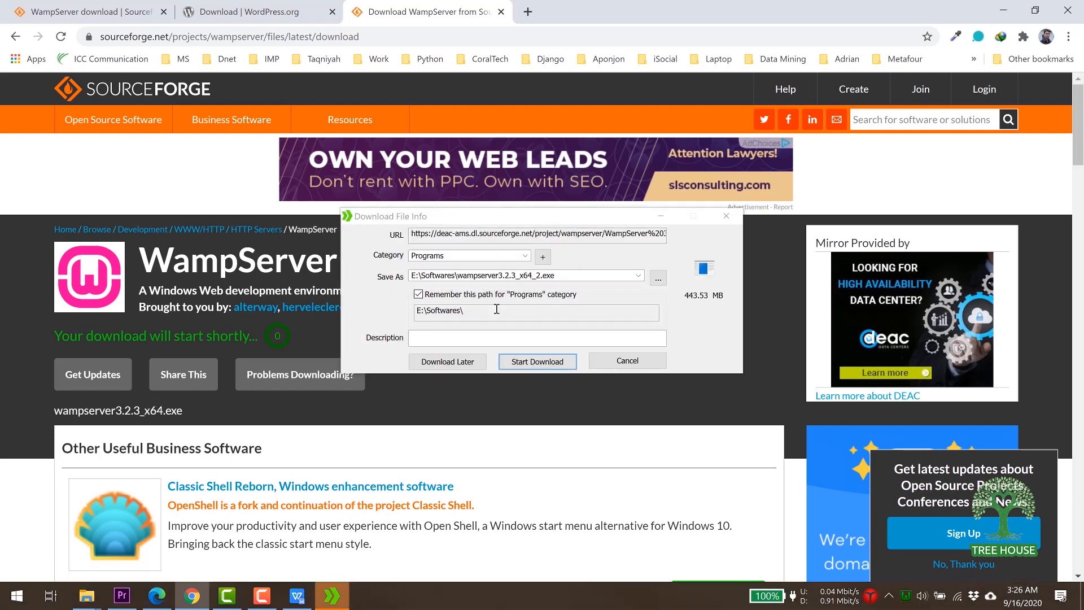
Set the WampServer installer's save location to the Desktop and start the IDM download.
{"action": "left_click", "coordinate": [658, 278]}
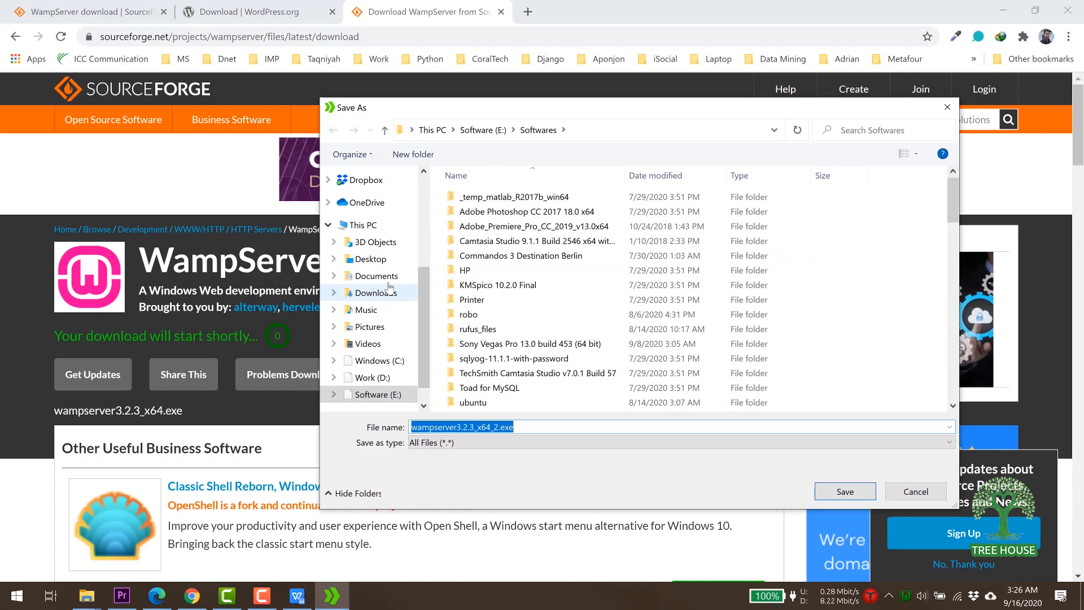
{"action": "left_click", "coordinate": [373, 260]}
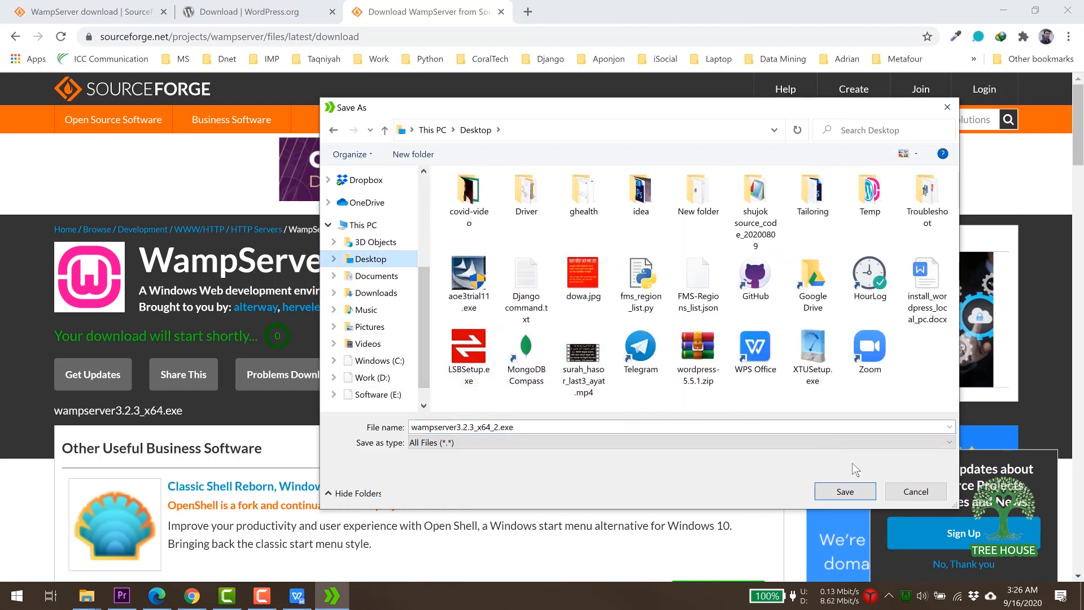
{"action": "left_click", "coordinate": [843, 492]}
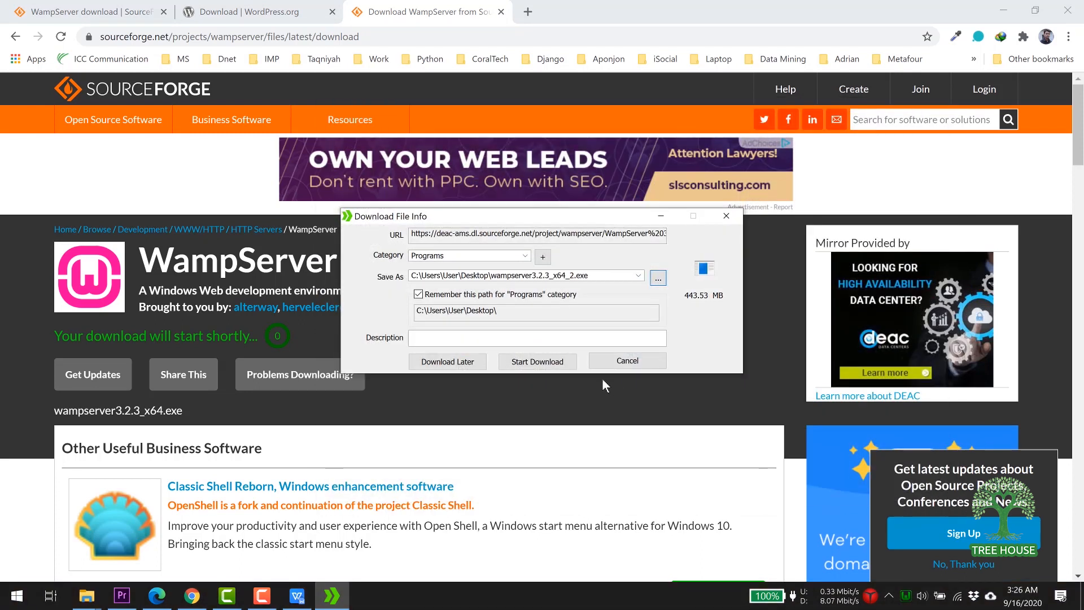
{"action": "left_click", "coordinate": [525, 358]}
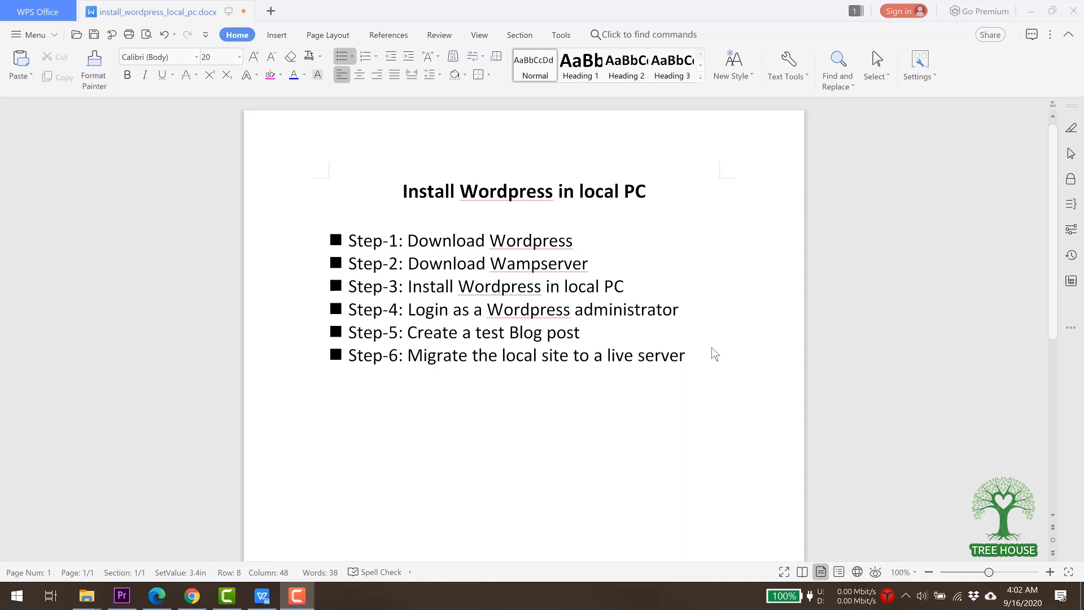
Launch Wampserver64 by searching 'wamp' in the Start menu.
{"action": "left_click", "coordinate": [1032, 11]}
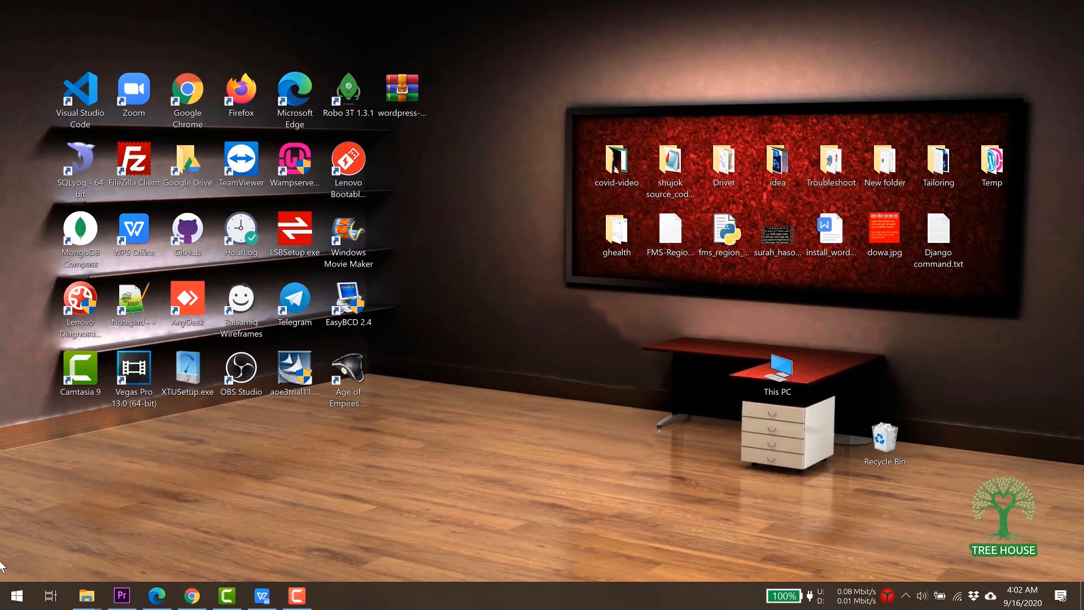
{"action": "left_click", "coordinate": [15, 600]}
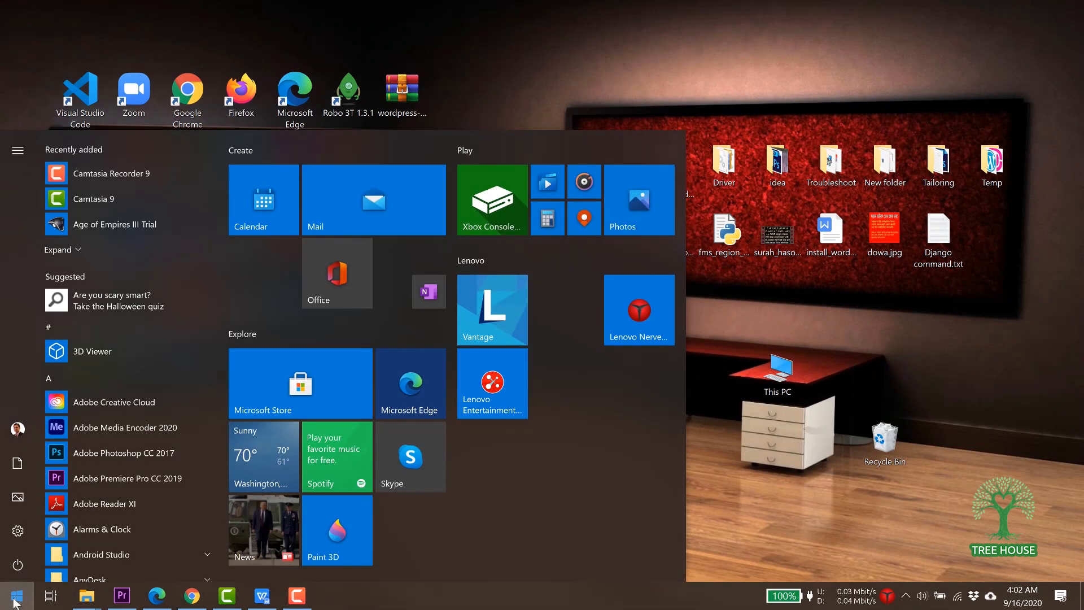
{"action": "type", "text": "wamp"}
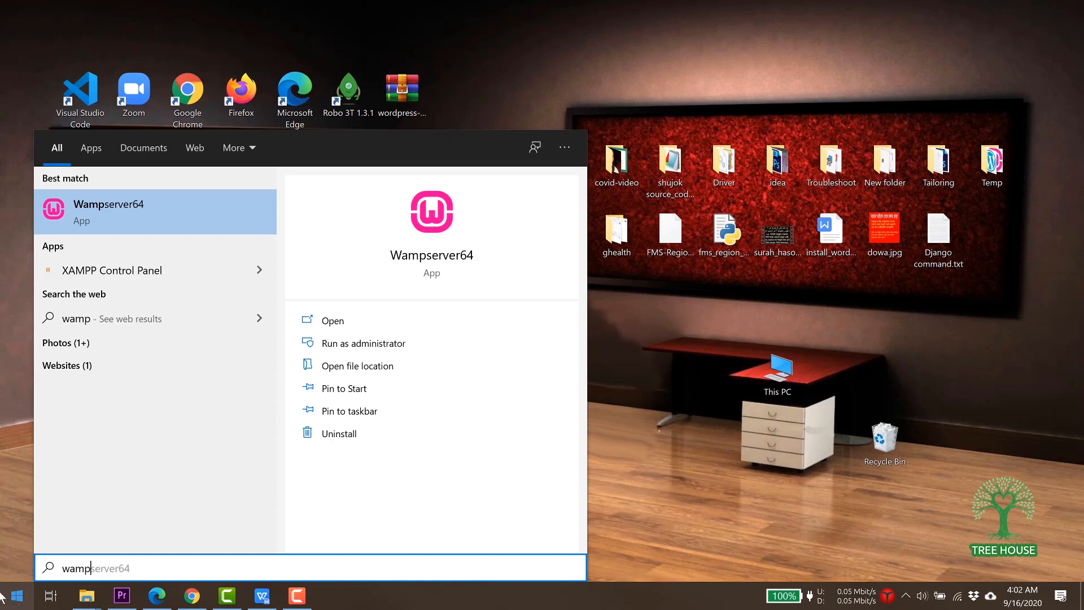
{"action": "left_click", "coordinate": [112, 205]}
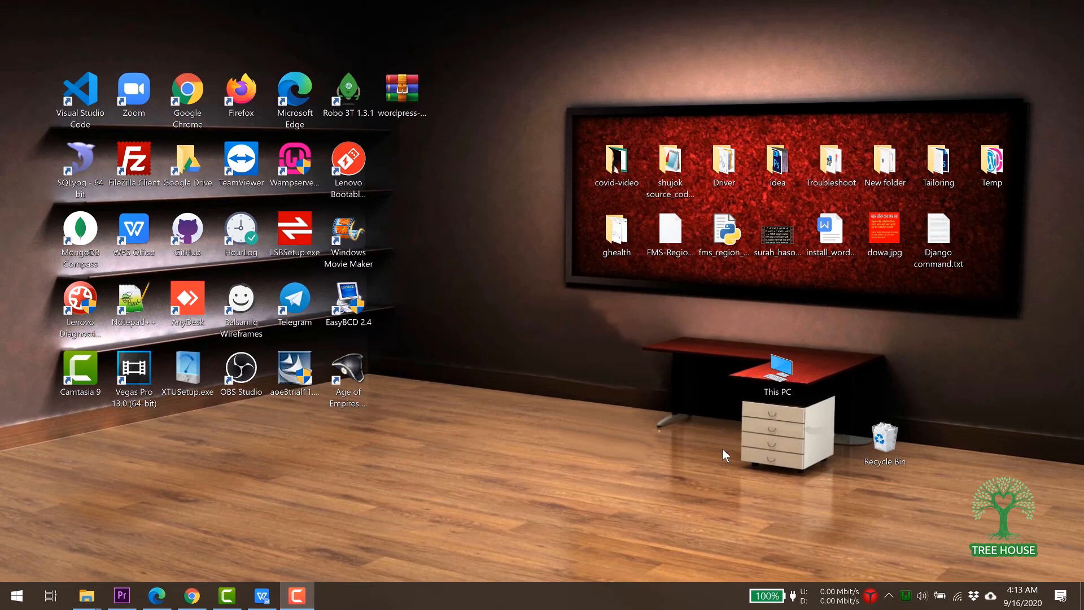
Copy wordpress-5.5.1.zip from the desktop, then open This PC.
{"action": "left_click", "coordinate": [402, 93]}
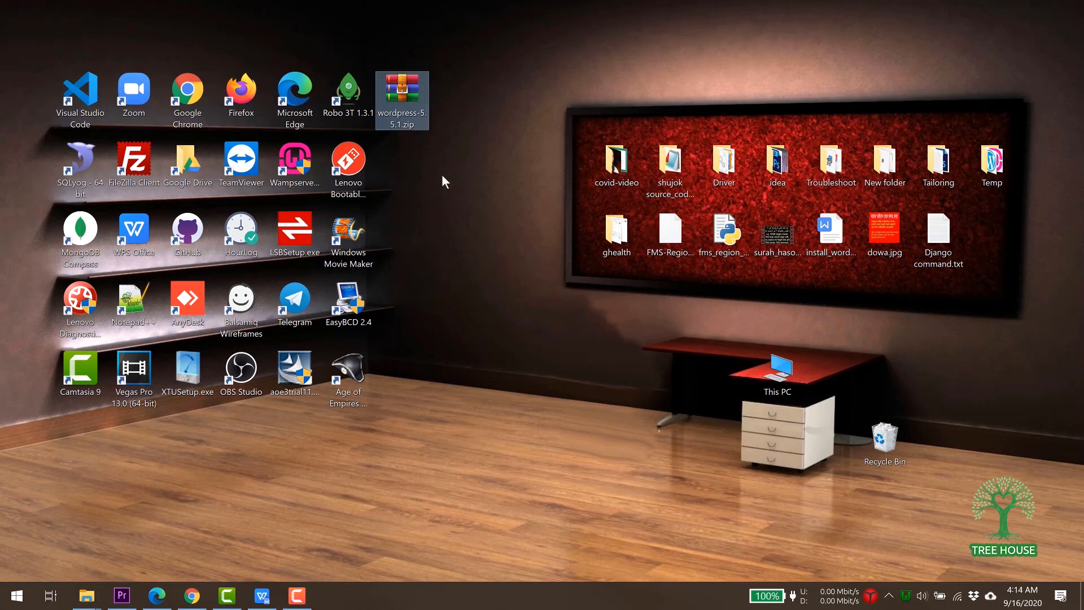
{"action": "right_click", "coordinate": [409, 106]}
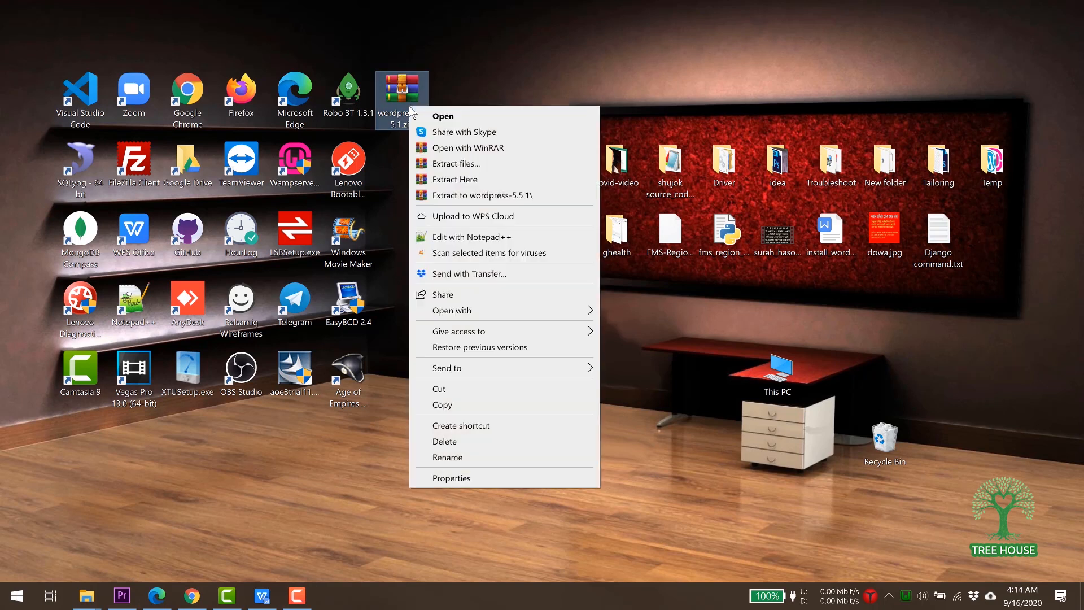
{"action": "left_click", "coordinate": [443, 405]}
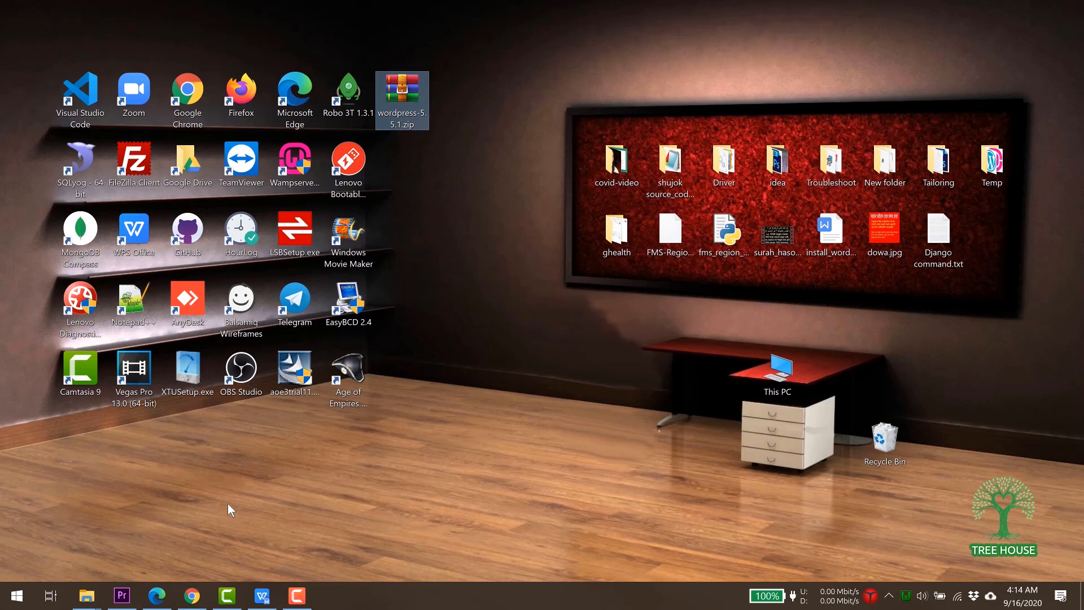
{"action": "left_click", "coordinate": [786, 376]}
{"action": "double_click", "coordinate": [786, 376]}
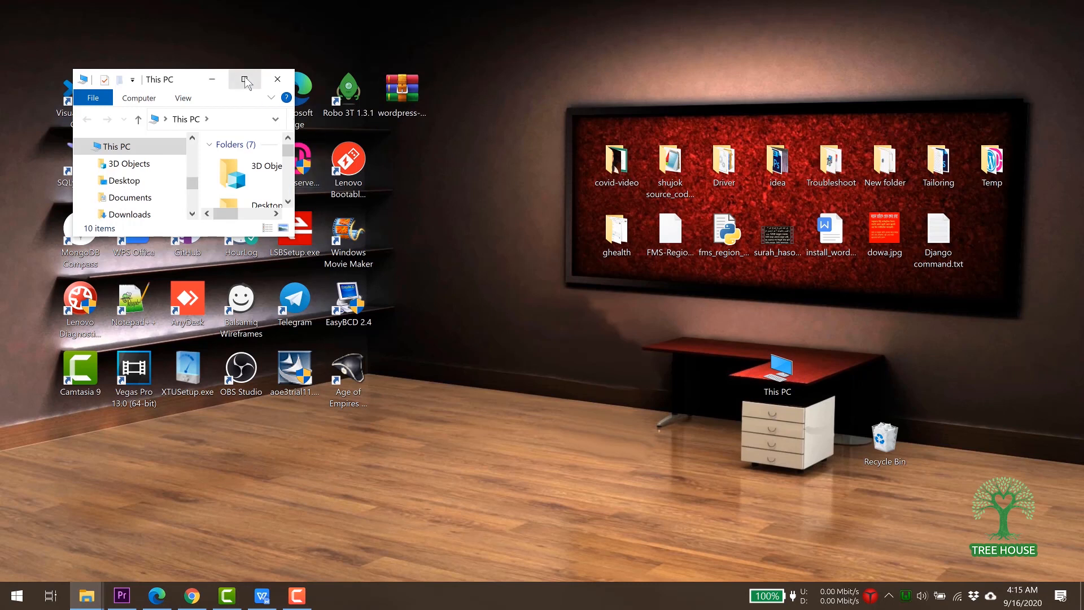
Open the D:\wamp64\www folder in a maximised Explorer window.
{"action": "left_click", "coordinate": [244, 78]}
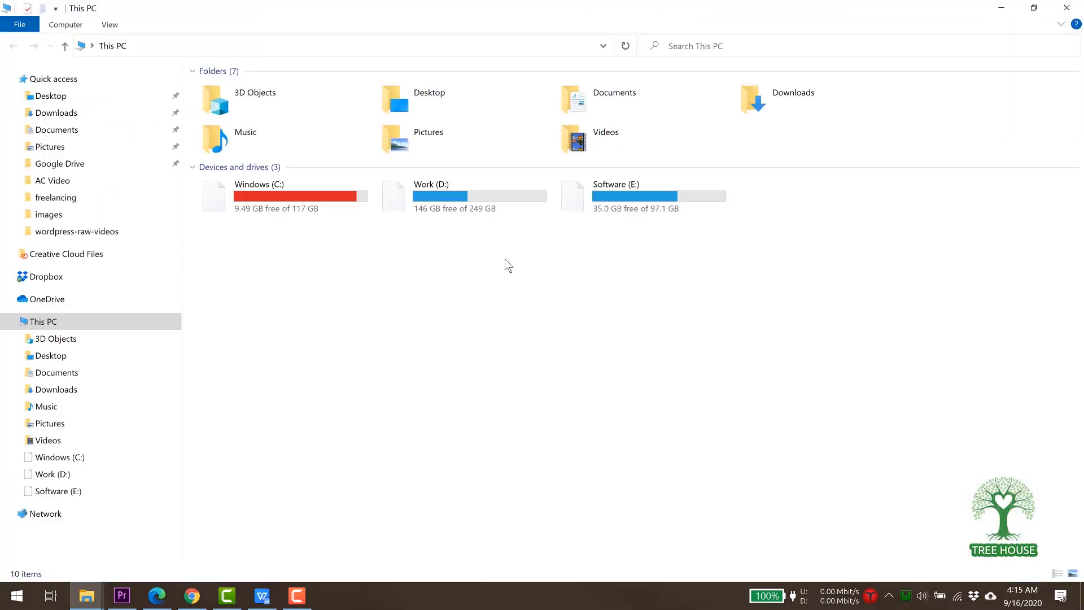
{"action": "double_click", "coordinate": [461, 194]}
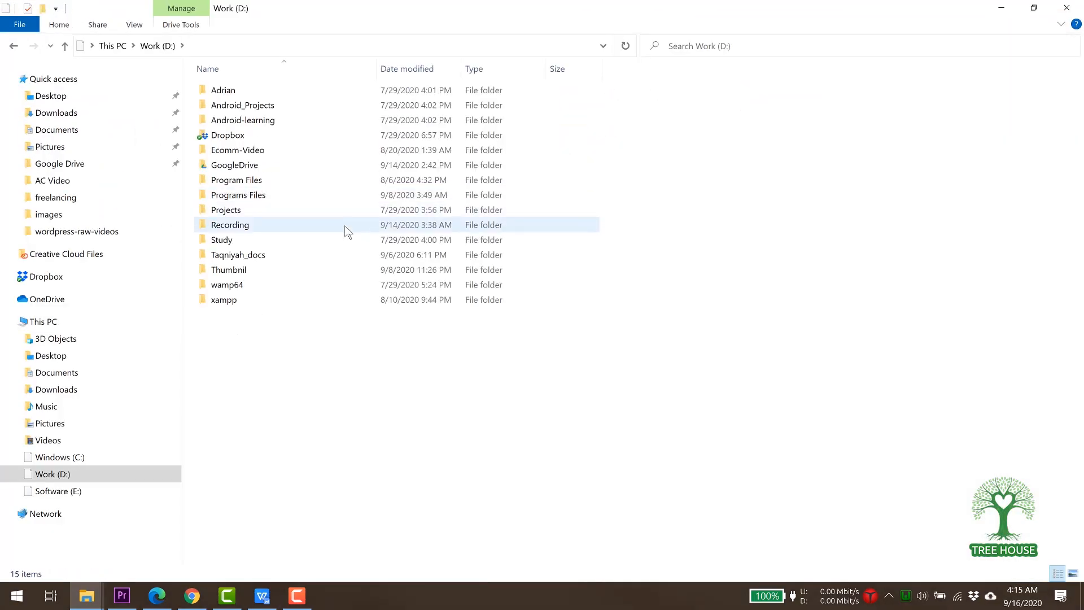
{"action": "double_click", "coordinate": [233, 287]}
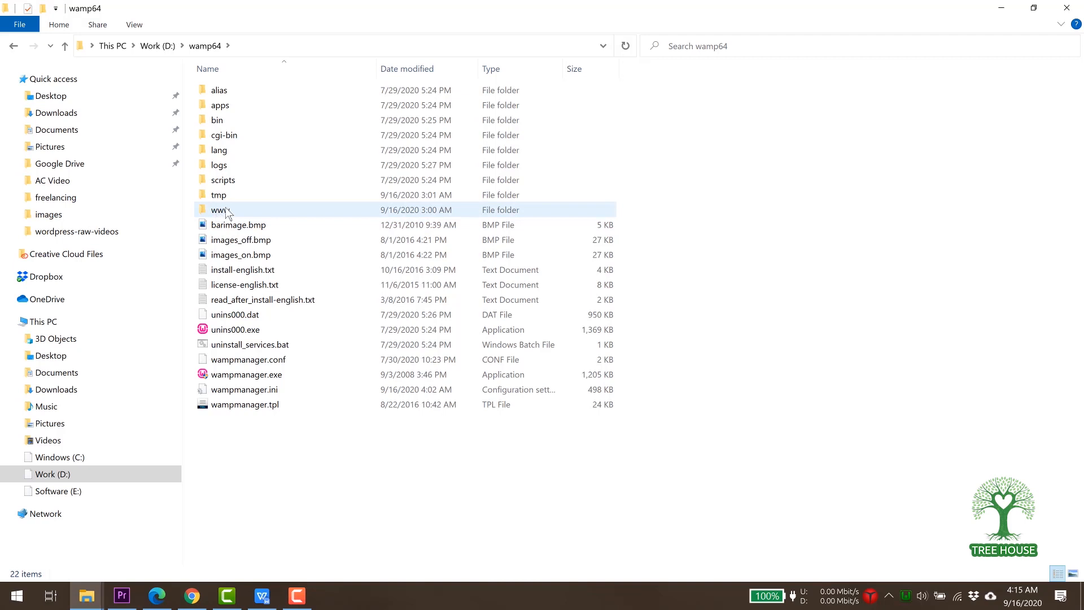
{"action": "double_click", "coordinate": [222, 211]}
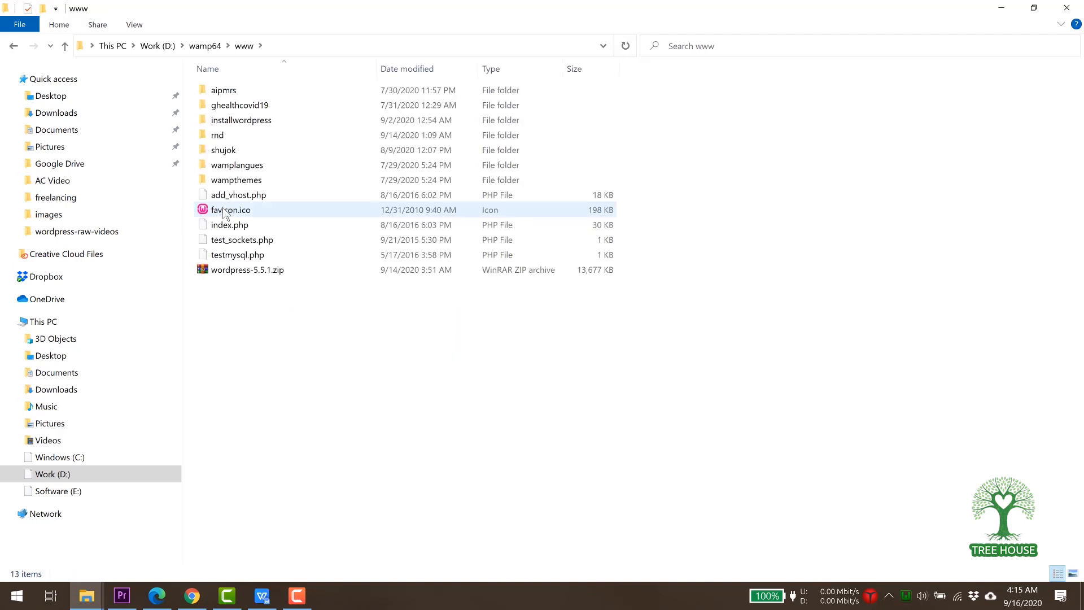
{"action": "right_click", "coordinate": [268, 314]}
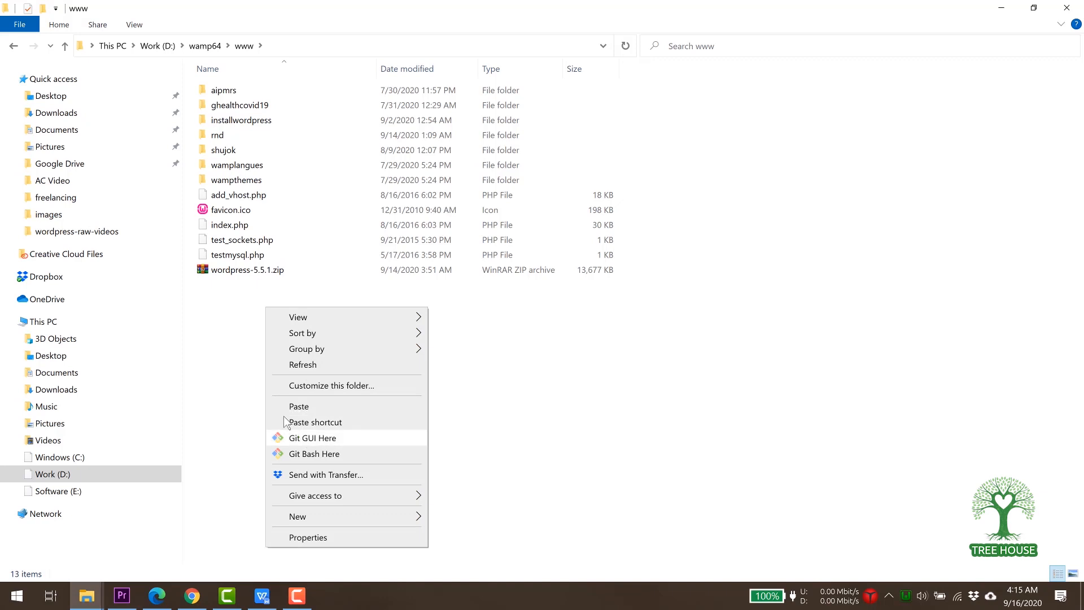
Extract wordpress-5.5.1.zip directly into the www folder.
{"action": "left_click", "coordinate": [237, 276]}
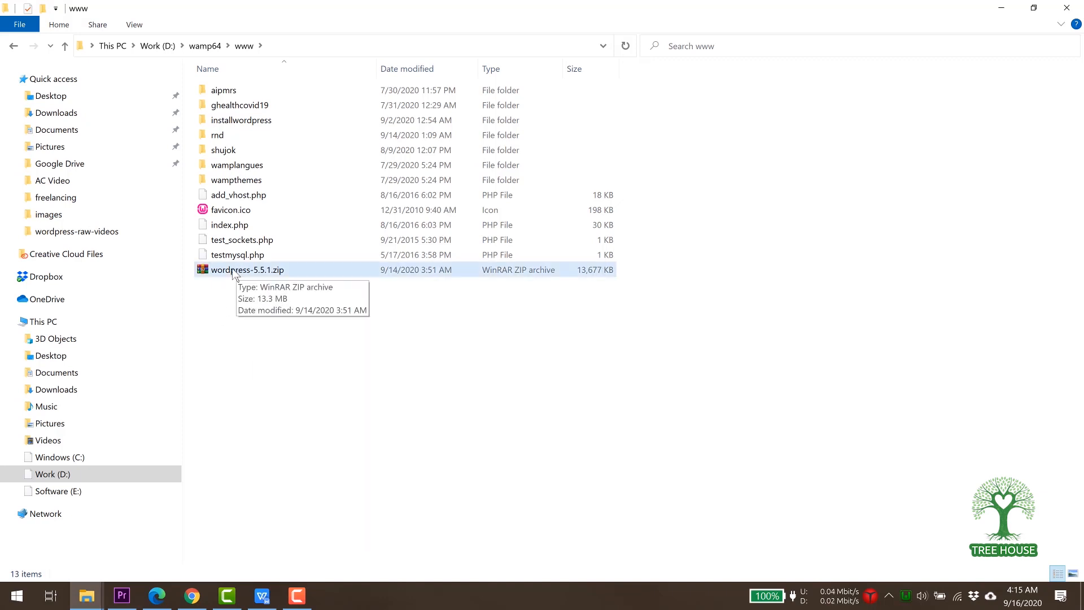
{"action": "left_click", "coordinate": [236, 274]}
{"action": "right_click", "coordinate": [235, 274]}
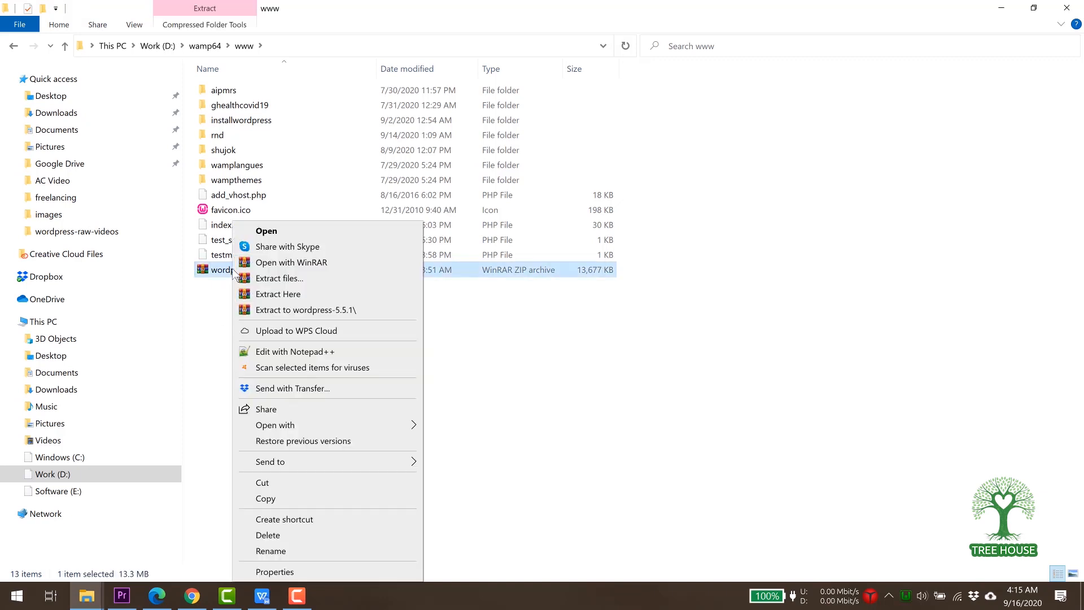
{"action": "left_click", "coordinate": [278, 294]}
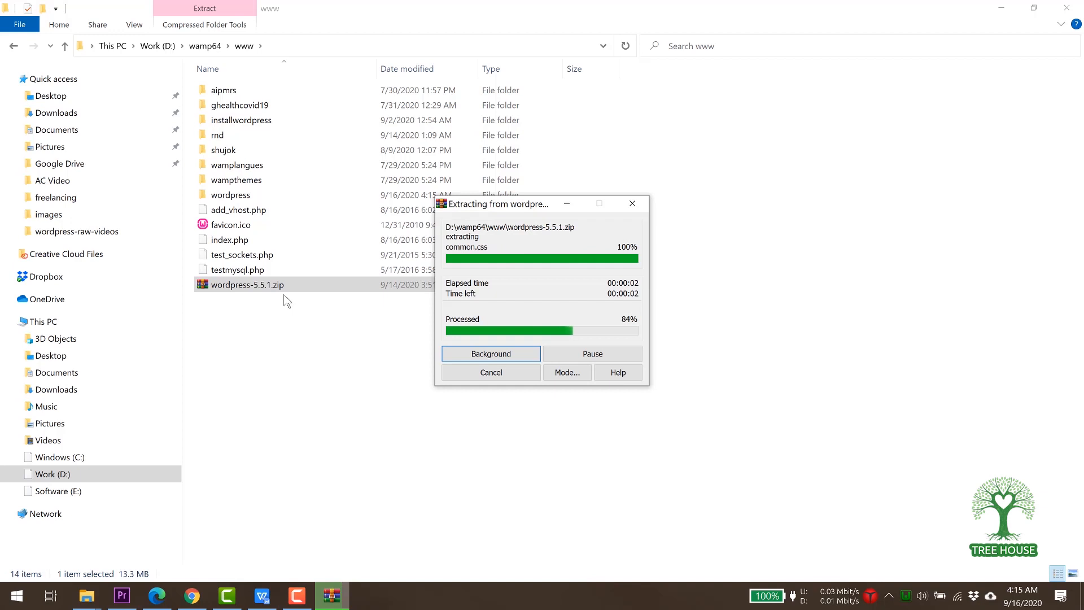
{"action": "left_click", "coordinate": [287, 301]}
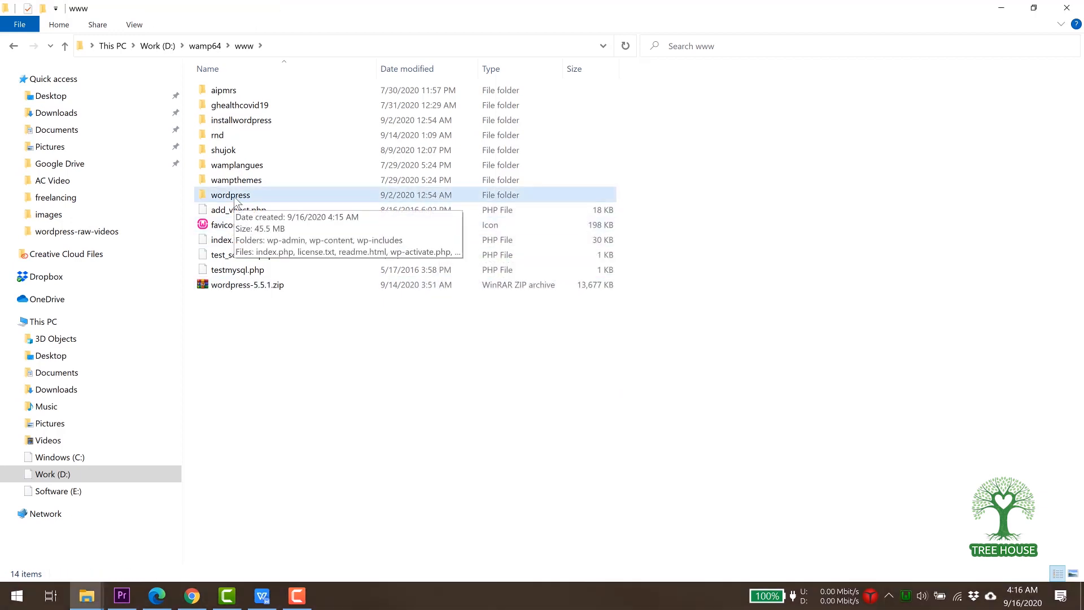
Rename the extracted wordpress folder to 'wptutorial' and return to Chrome.
{"action": "left_click", "coordinate": [237, 201]}
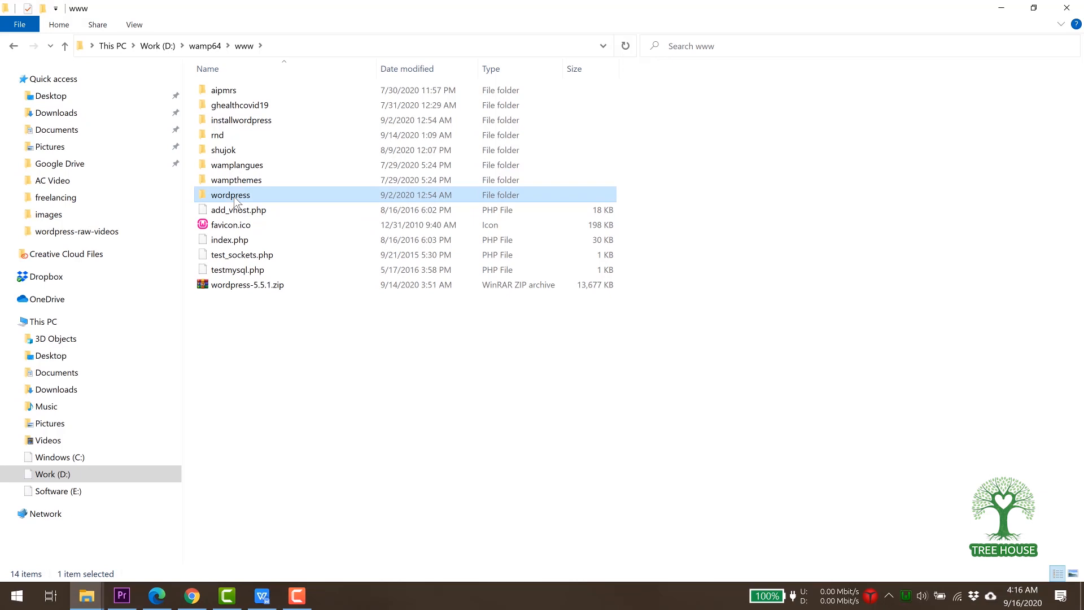
{"action": "left_click", "coordinate": [237, 201]}
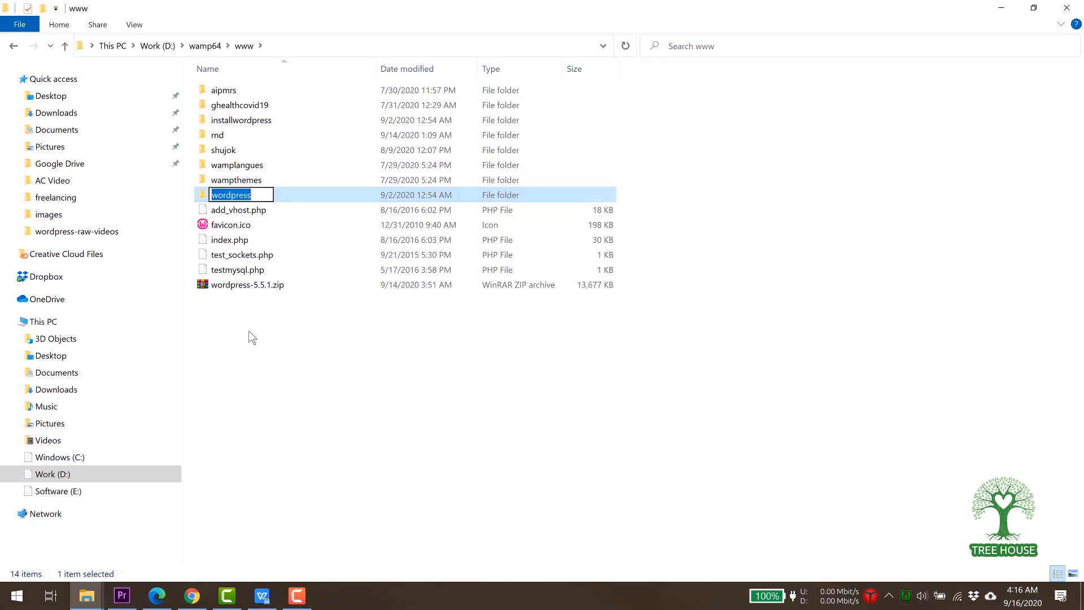
{"action": "type", "text": "wp"}
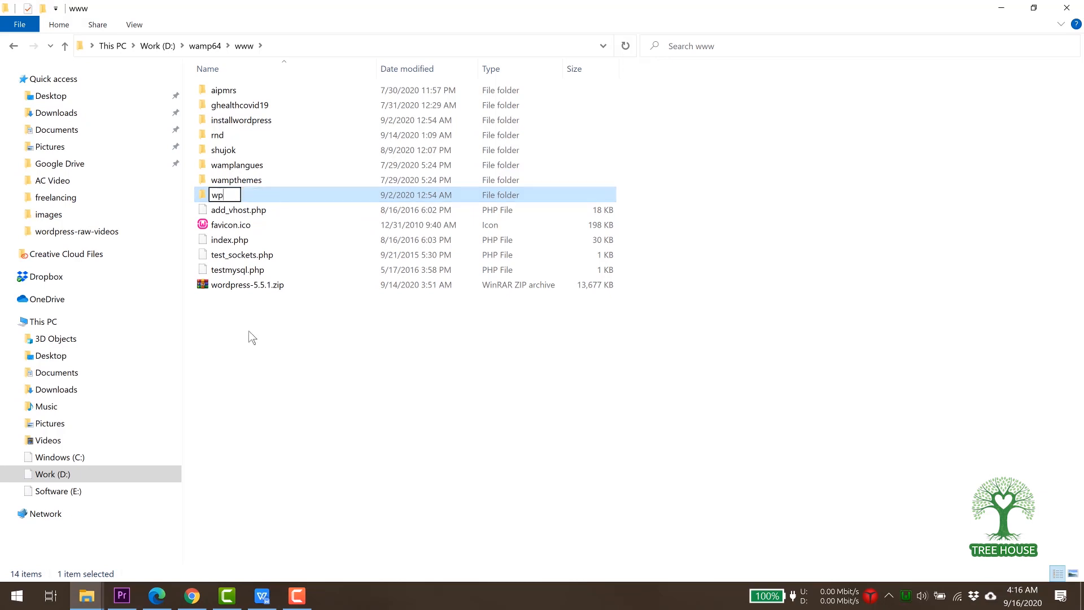
{"action": "type", "text": "tutorial"}
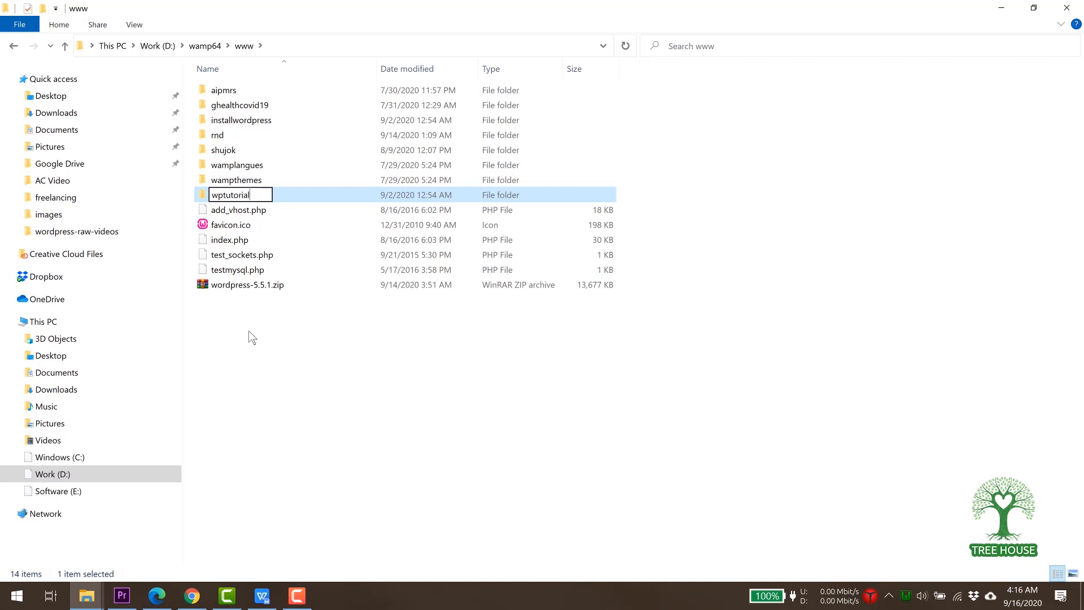
{"action": "key", "text": "Return"}
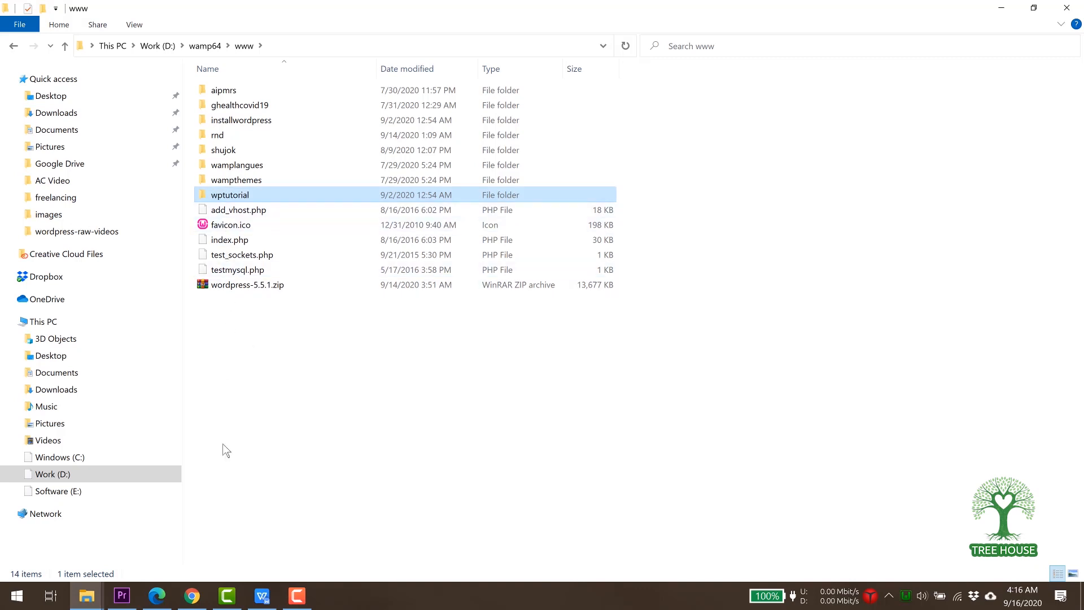
{"action": "left_click", "coordinate": [190, 597]}
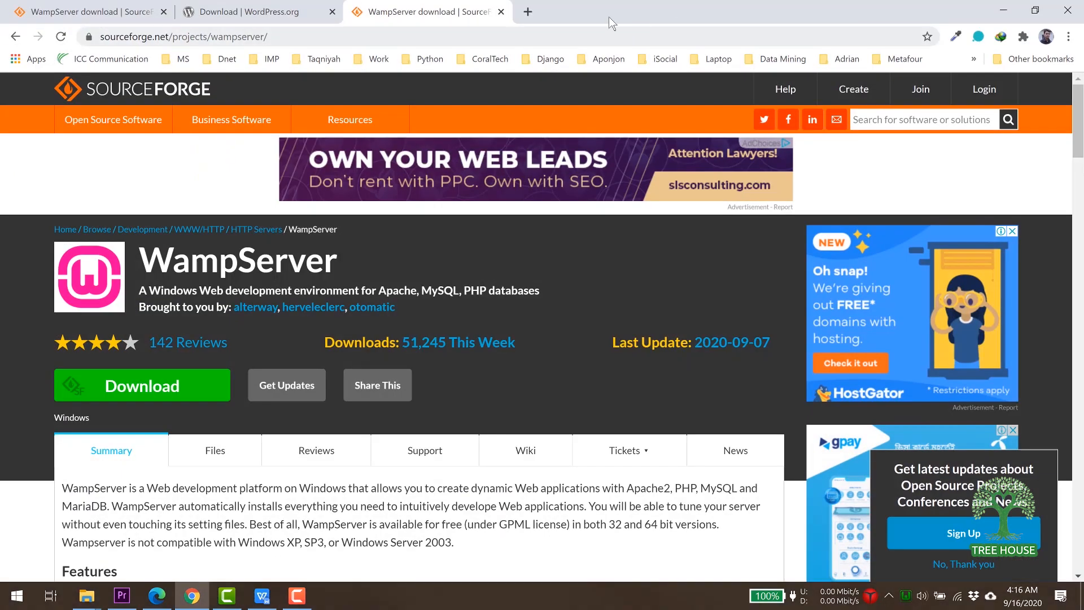
Load localhost/wptutorial in a new tab and begin WordPress setup in English (United States).
{"action": "left_click", "coordinate": [527, 11]}
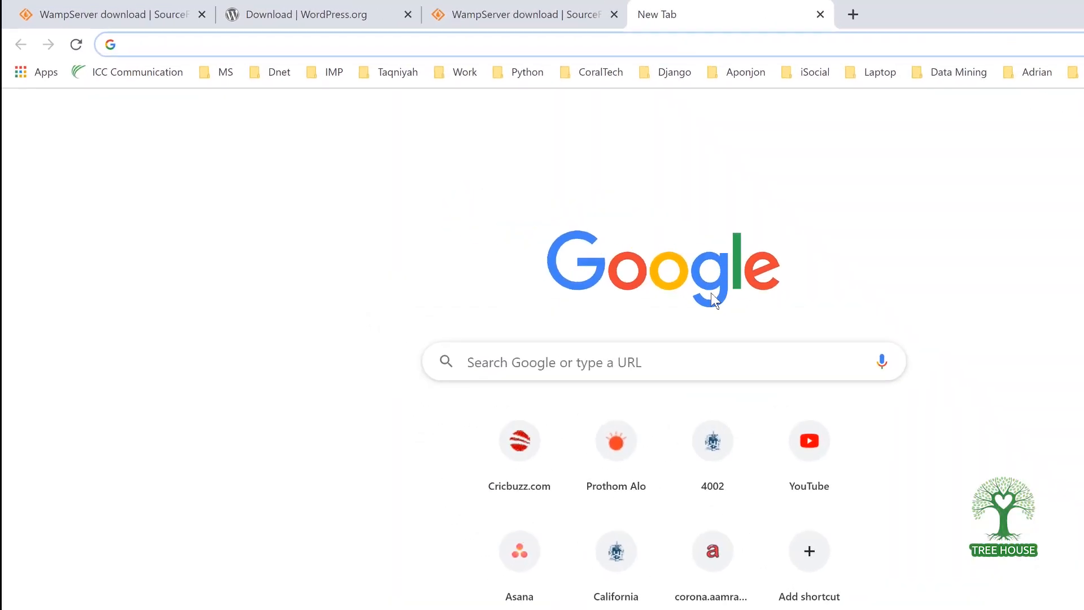
{"action": "type", "text": "localhost"}
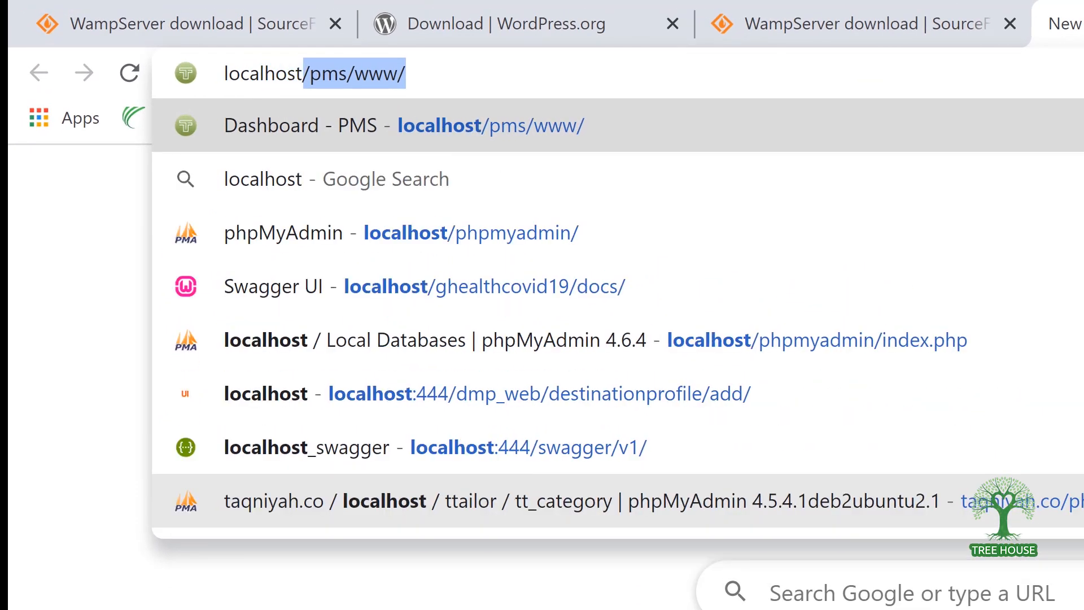
{"action": "type", "text": "/"}
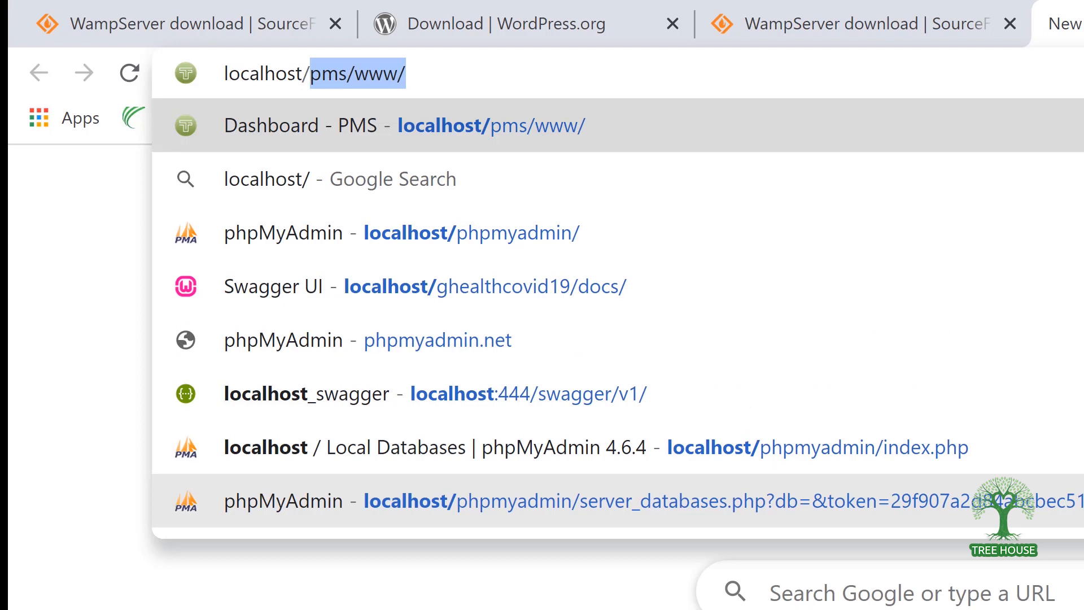
{"action": "type", "text": "wptu"}
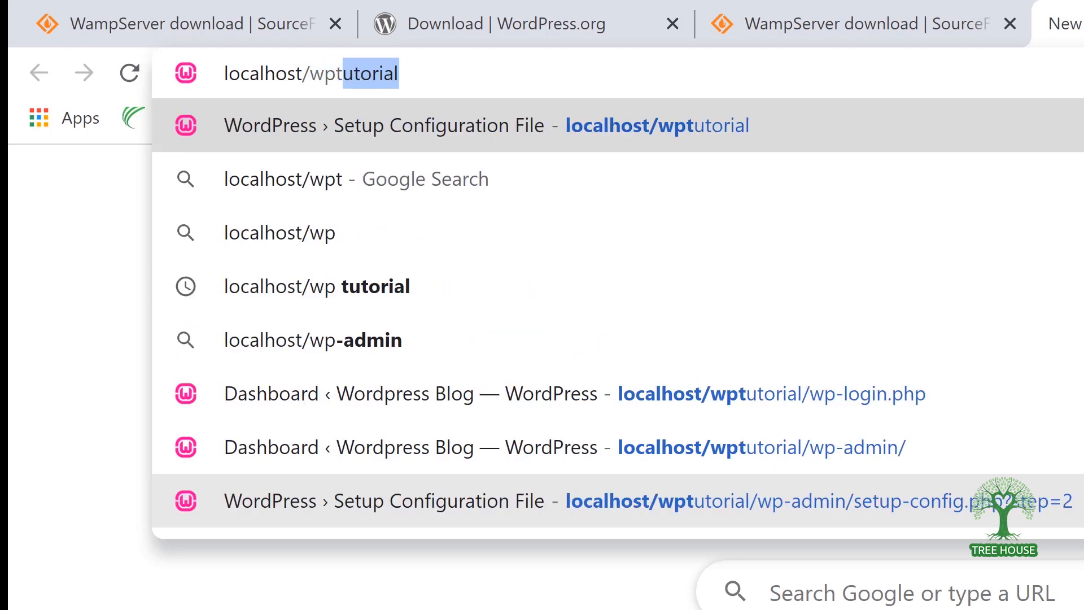
{"action": "type", "text": "torial"}
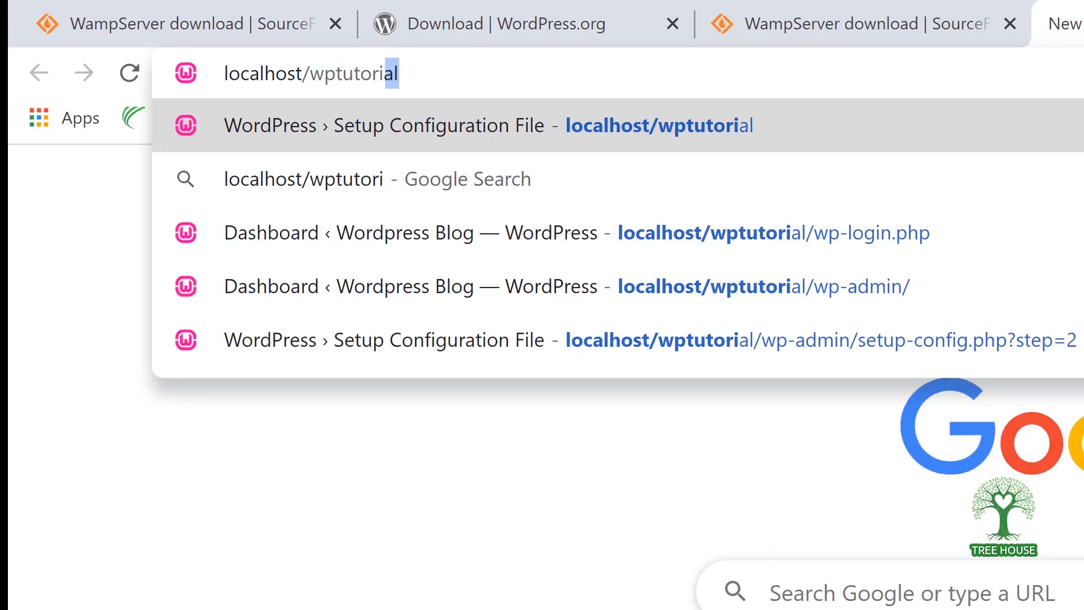
{"action": "key", "text": "Return"}
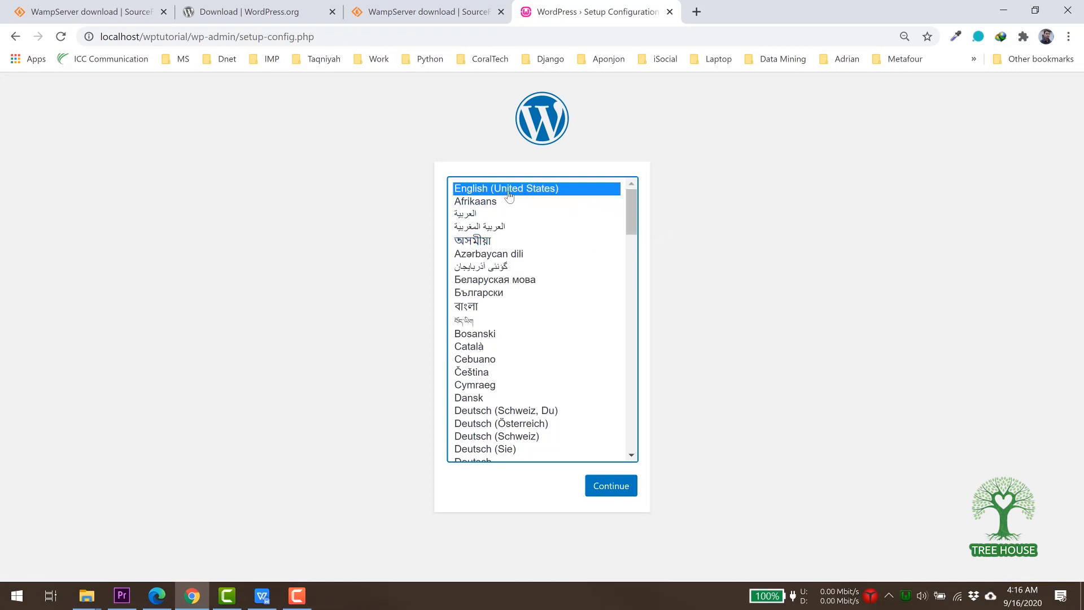
{"action": "left_click", "coordinate": [469, 192]}
{"action": "left_click", "coordinate": [615, 490]}
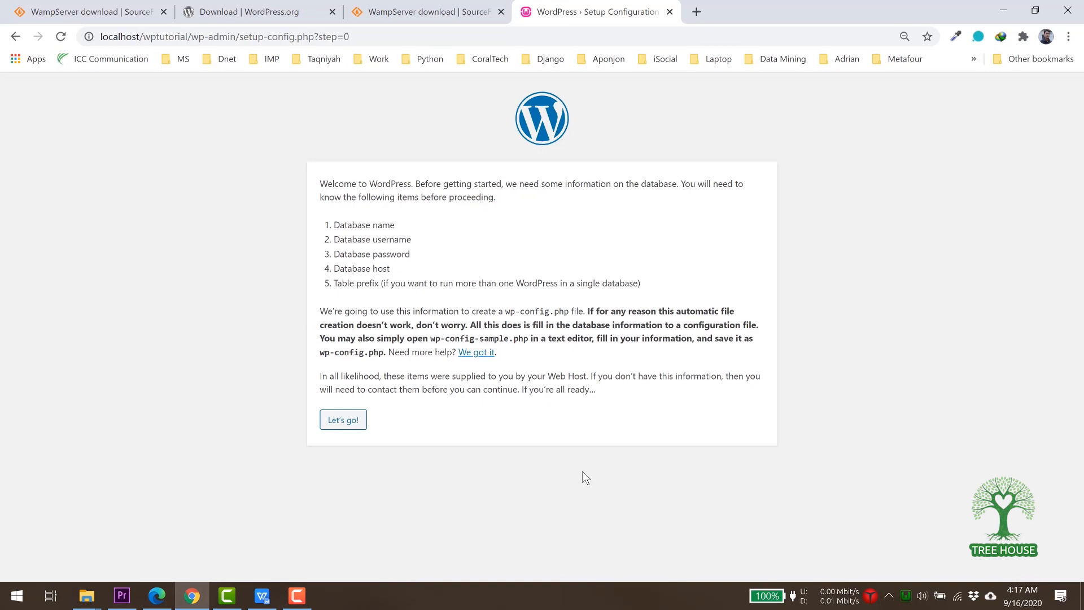
Submit database name wpdb, username root, a blank password, host localhost and prefix wp_.
{"action": "left_click", "coordinate": [344, 421]}
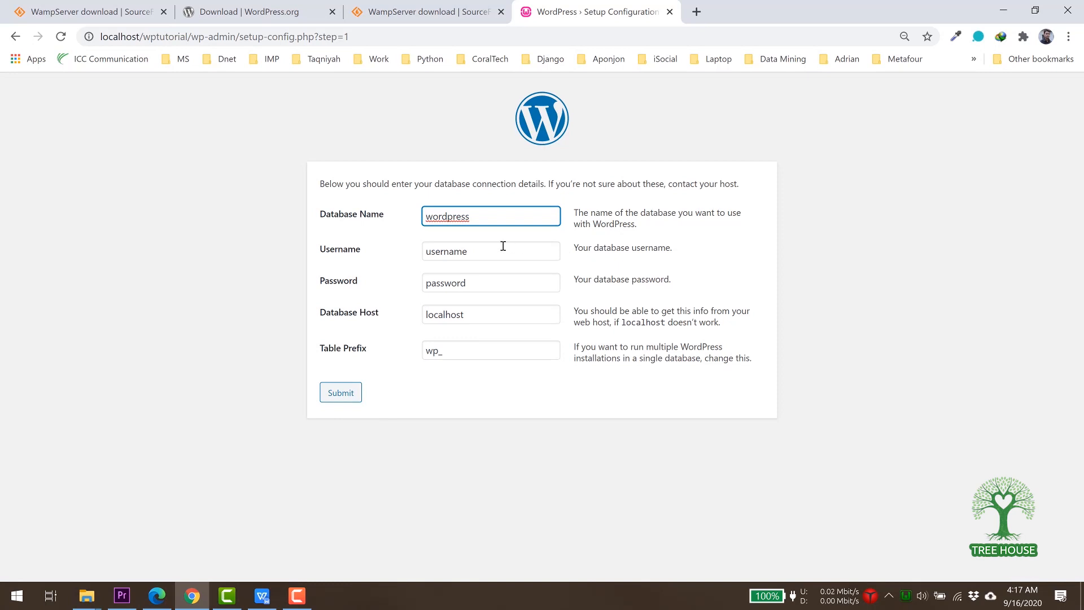
{"action": "double_click", "coordinate": [447, 218]}
{"action": "type", "text": "wp"}
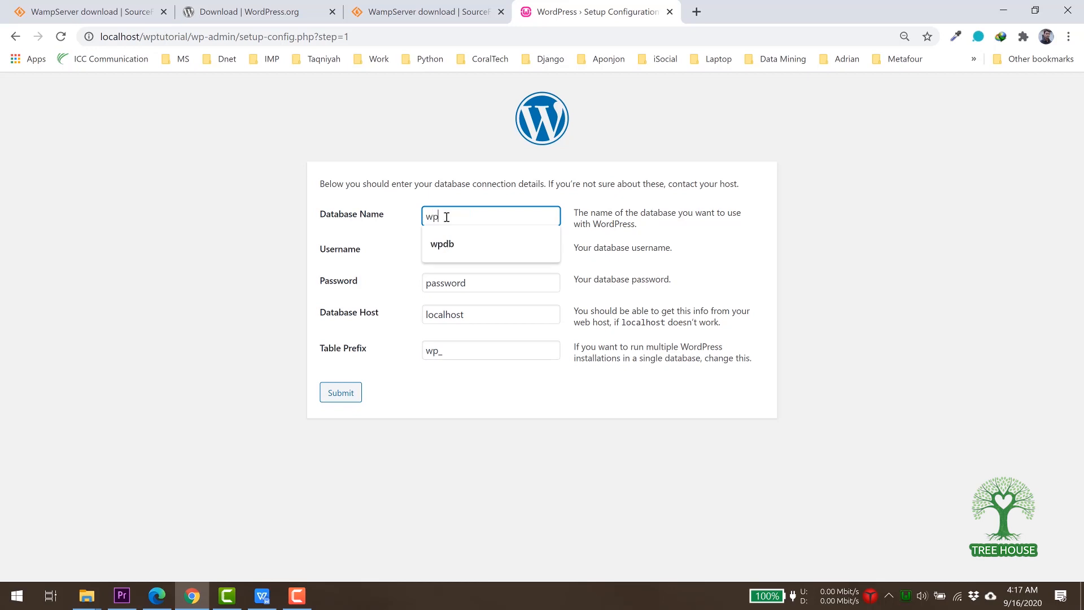
{"action": "type", "text": "db"}
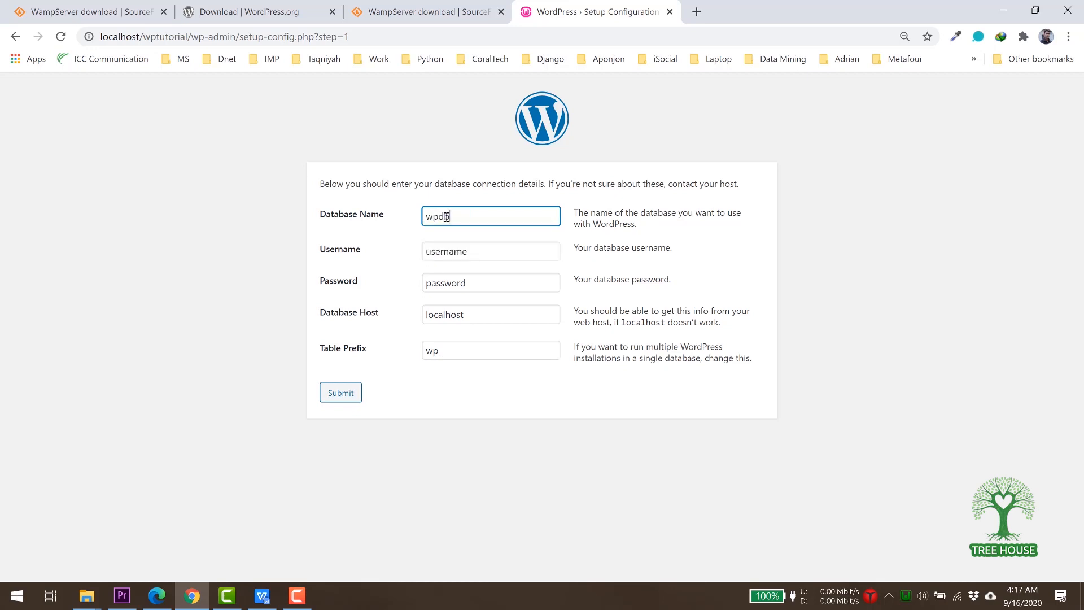
{"action": "key", "text": "Tab"}
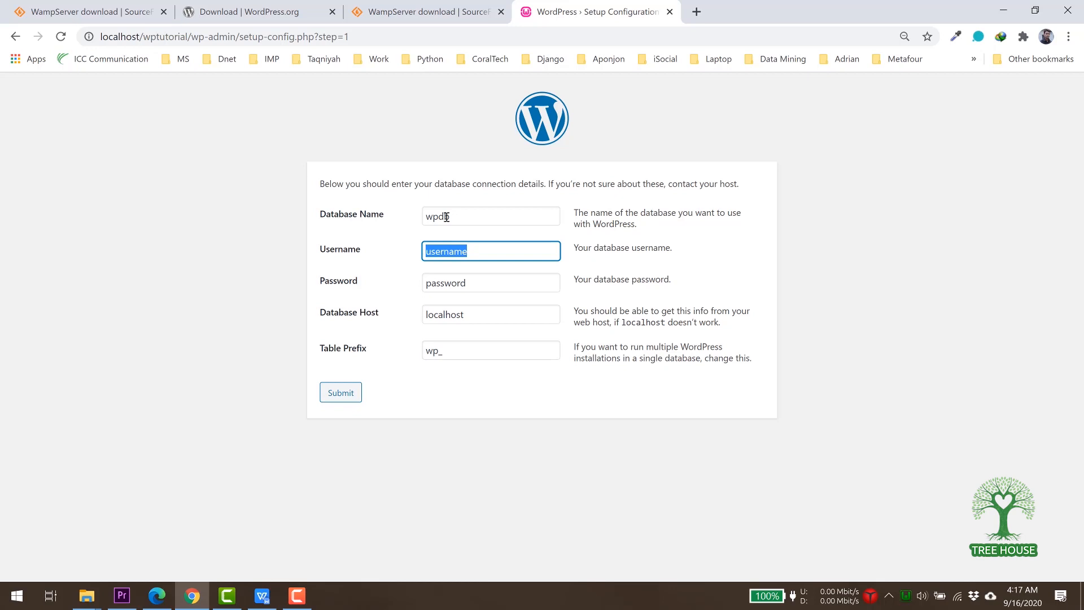
{"action": "type", "text": "root"}
{"action": "key", "text": "Tab"}
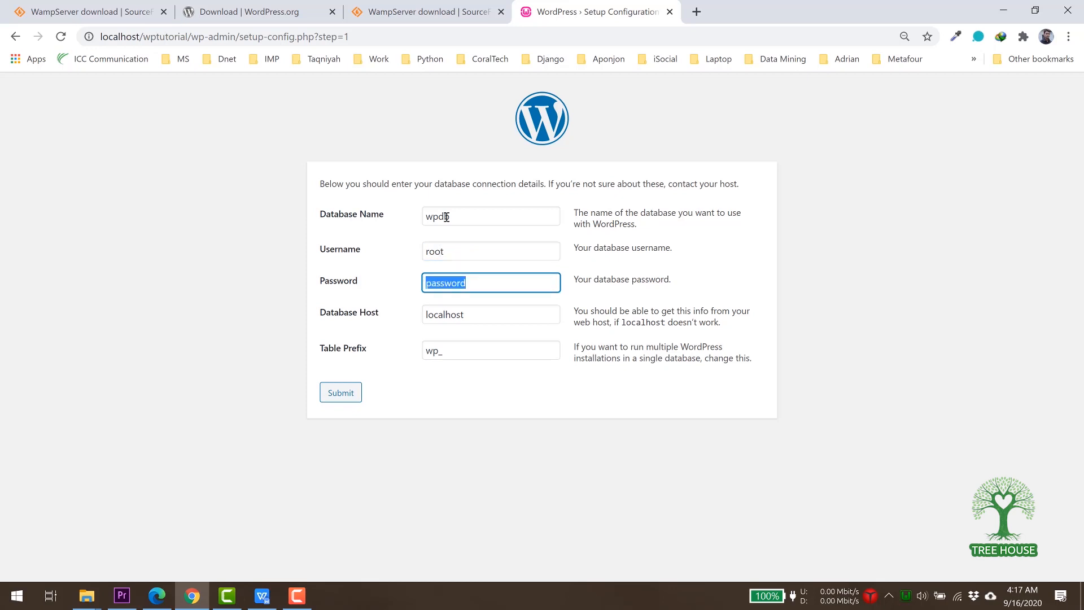
{"action": "key", "text": "BackSpace"}
{"action": "key", "text": "Tab"}
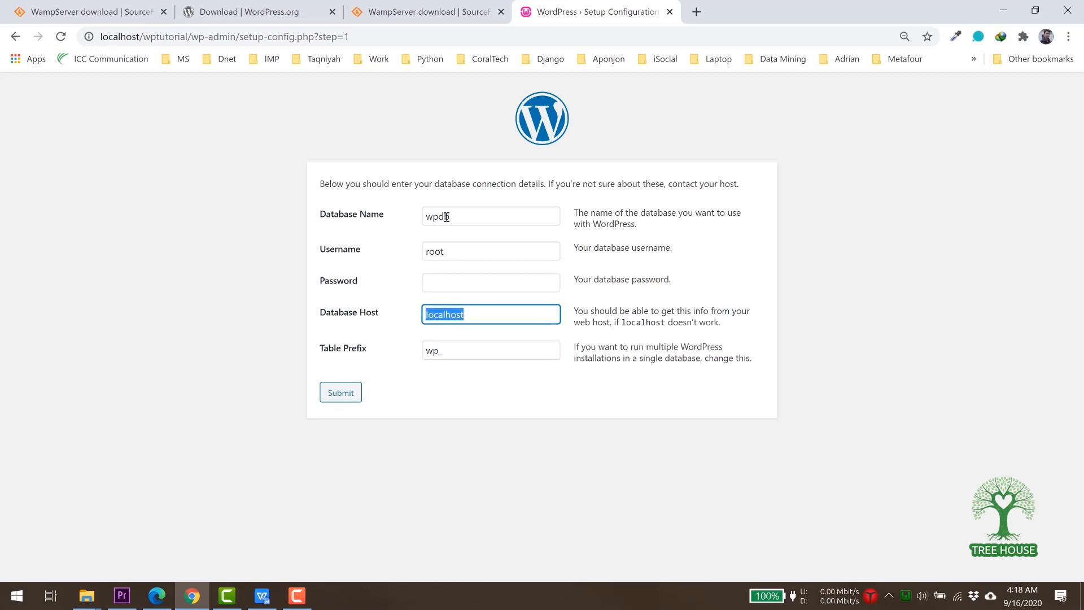
{"action": "key", "text": "Tab"}
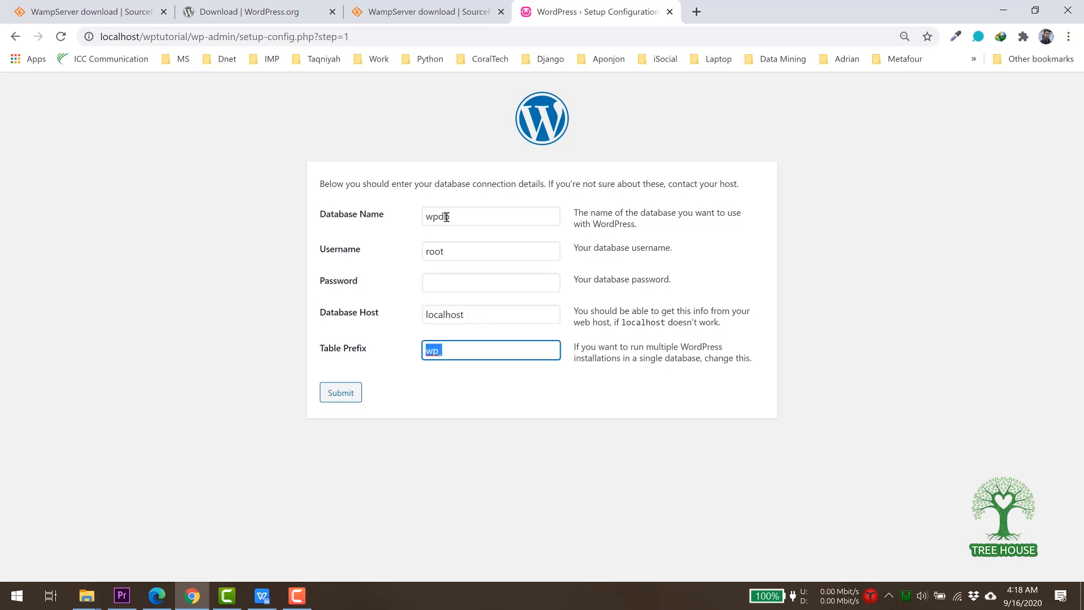
{"action": "left_click", "coordinate": [341, 394]}
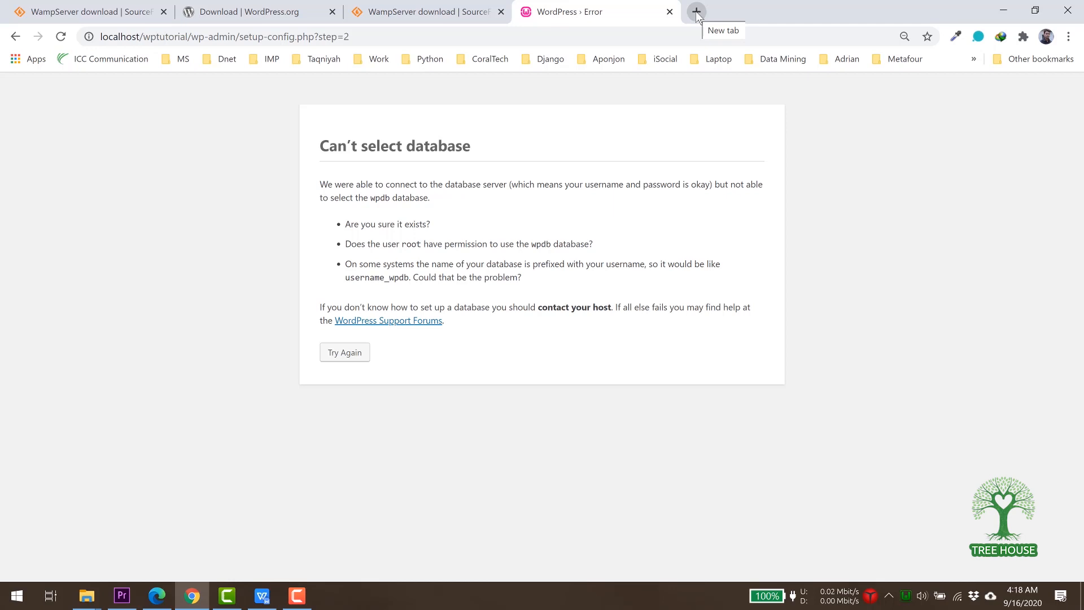
Open localhost/phpmyadmin in a new tab and log in as root.
{"action": "left_click", "coordinate": [696, 11]}
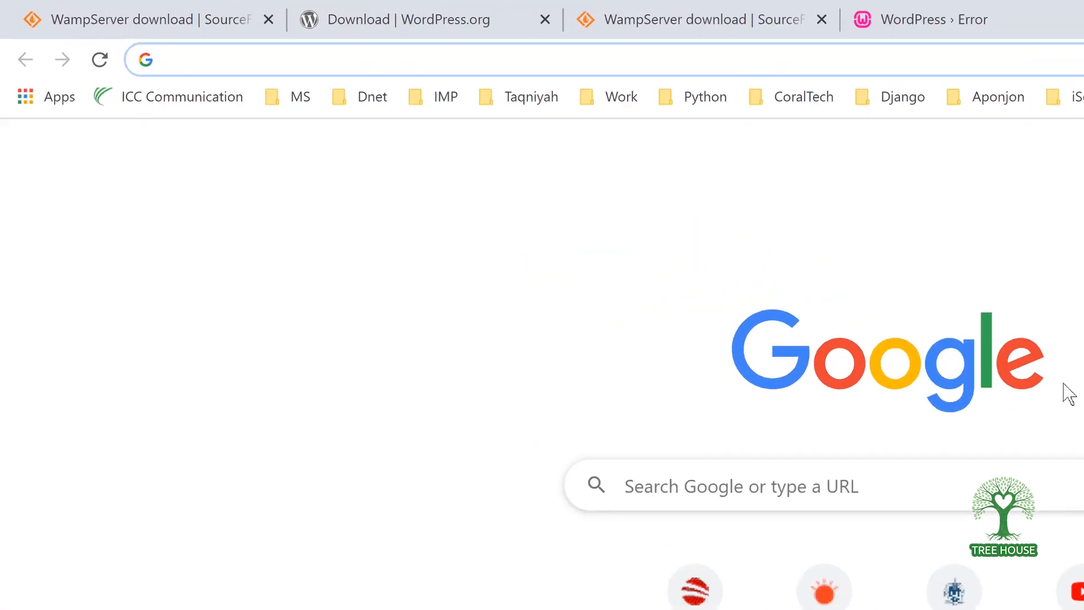
{"action": "type", "text": "localhost"}
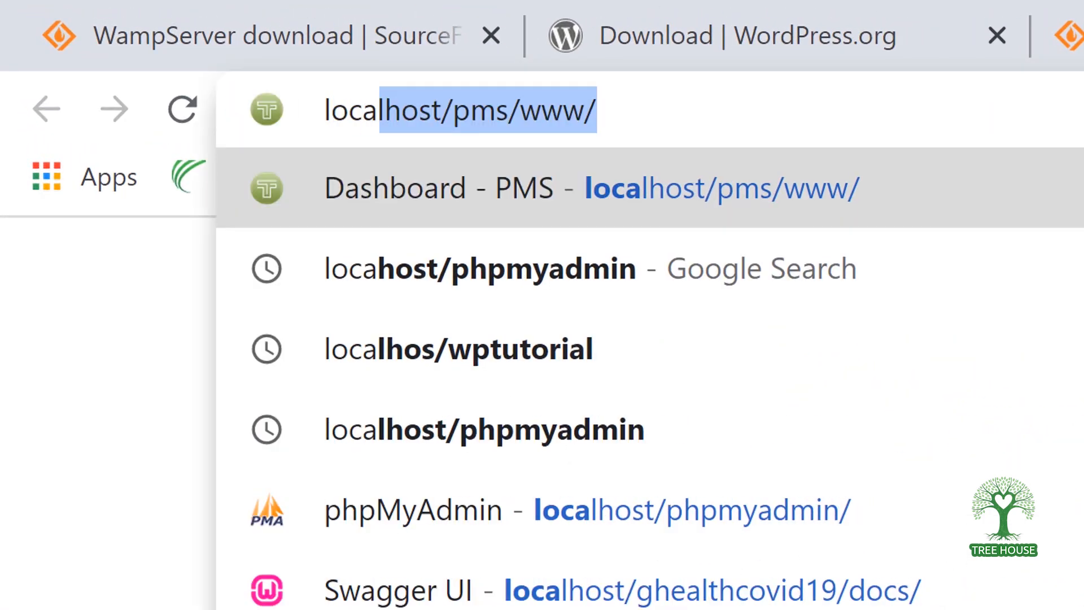
{"action": "type", "text": "/"}
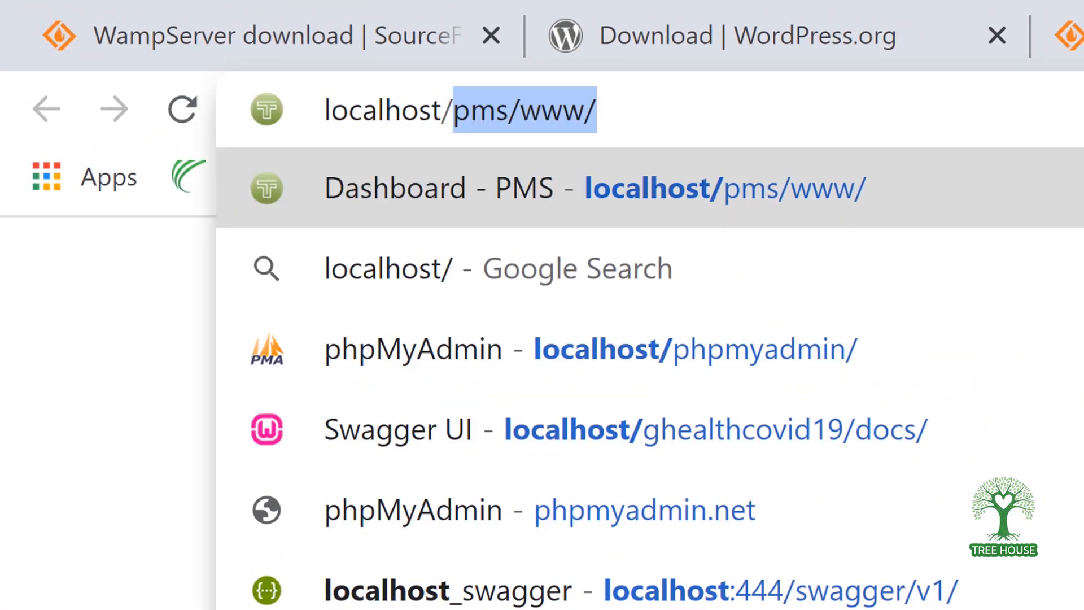
{"action": "type", "text": "php"}
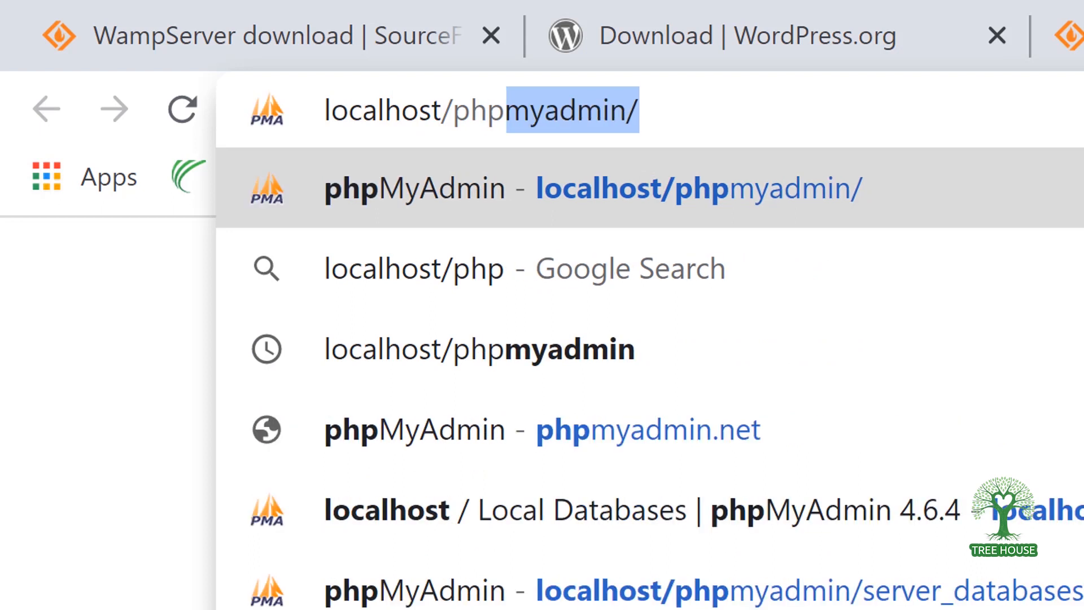
{"action": "type", "text": "myadmin"}
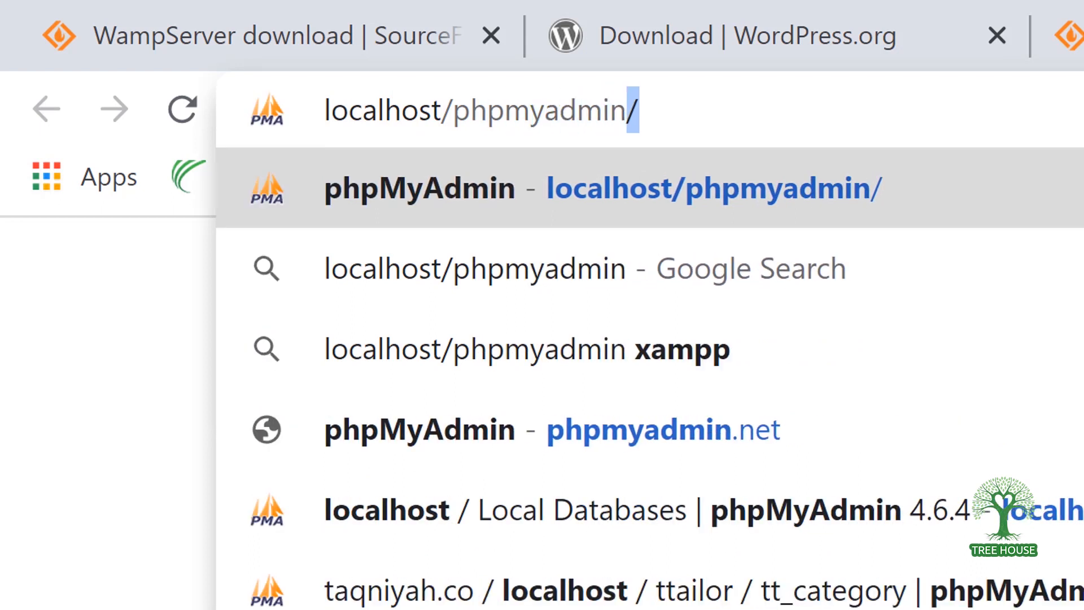
{"action": "key", "text": "Return"}
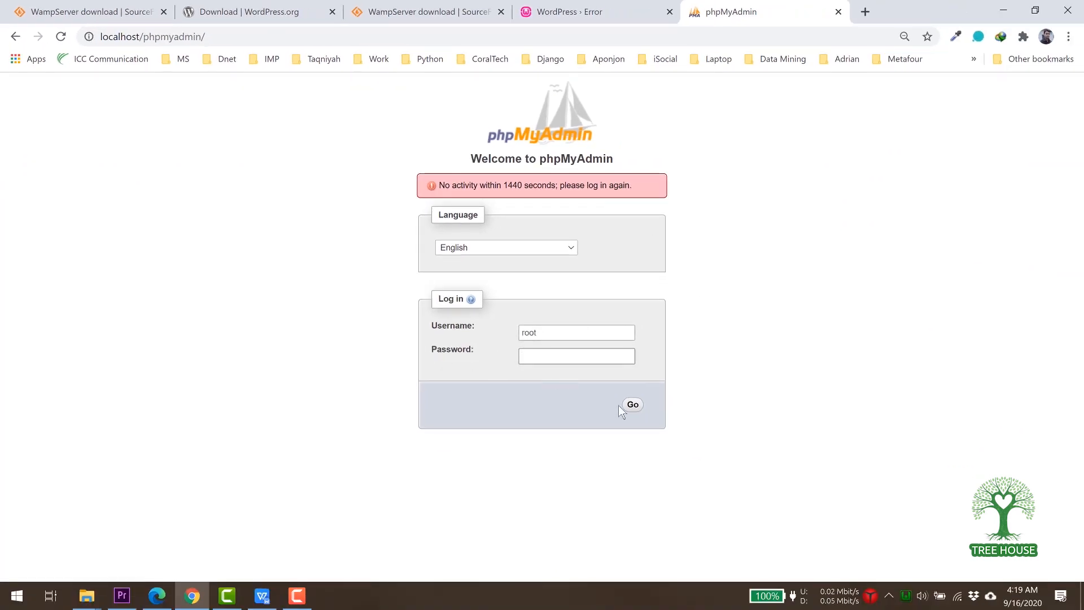
{"action": "left_click", "coordinate": [640, 414]}
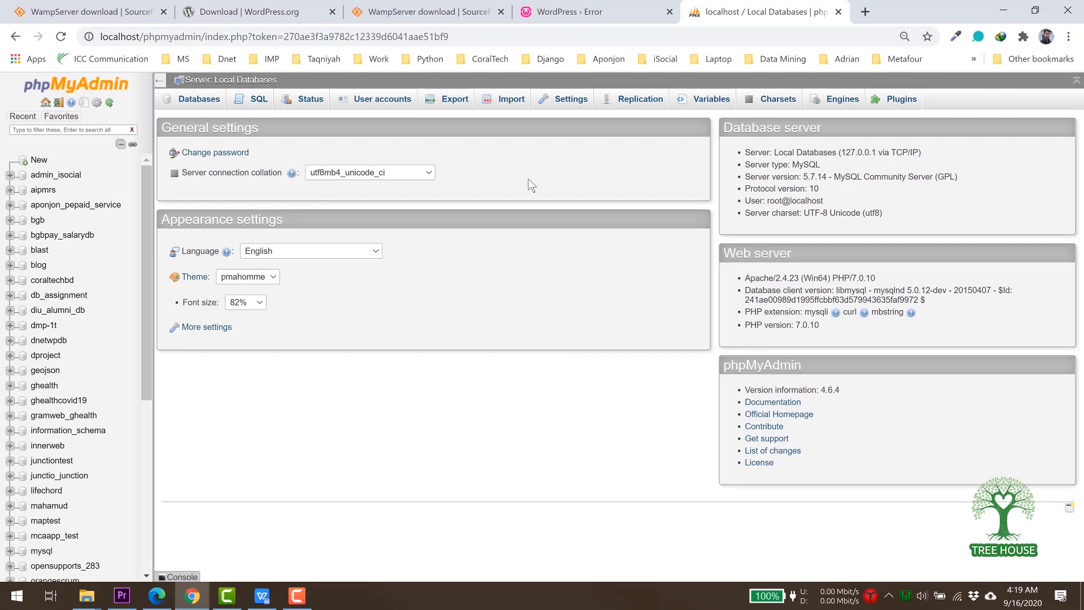
Create a new database named wpdb, then return to the WordPress tab.
{"action": "left_click", "coordinate": [197, 102]}
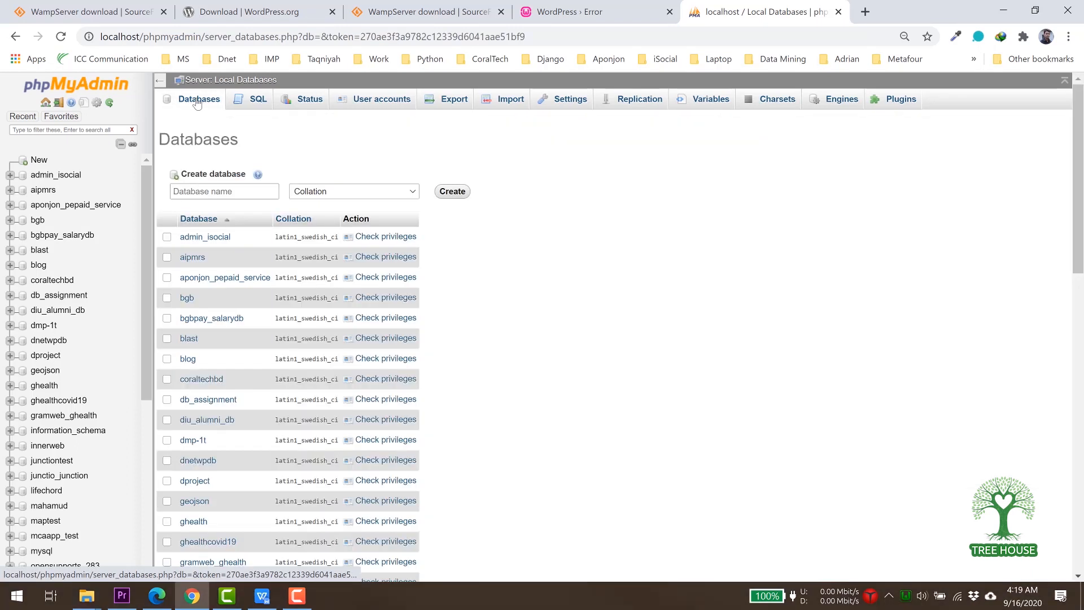
{"action": "left_click", "coordinate": [216, 194]}
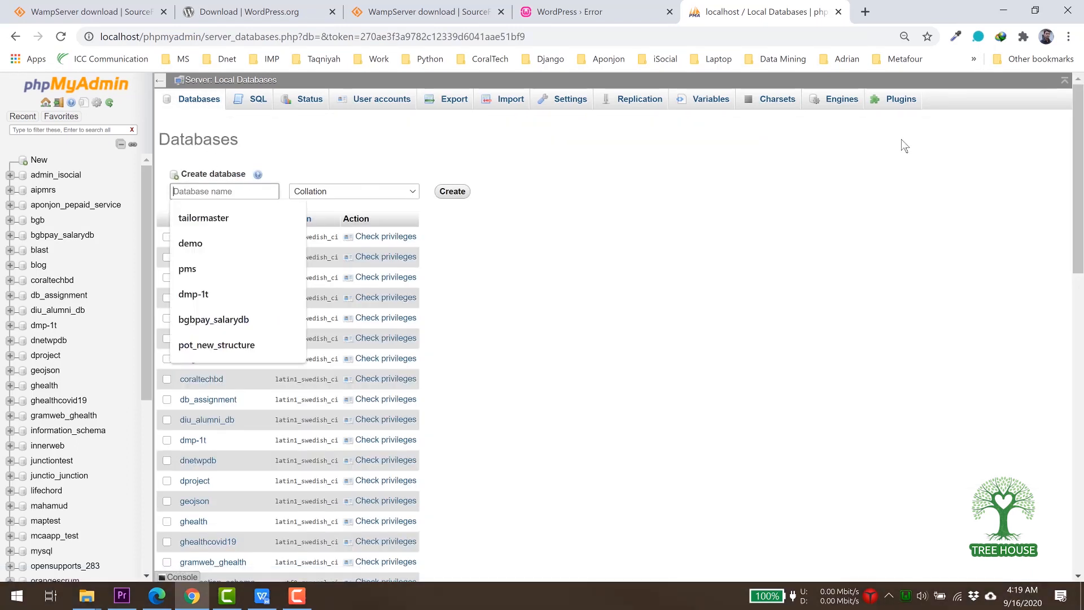
{"action": "type", "text": "w"}
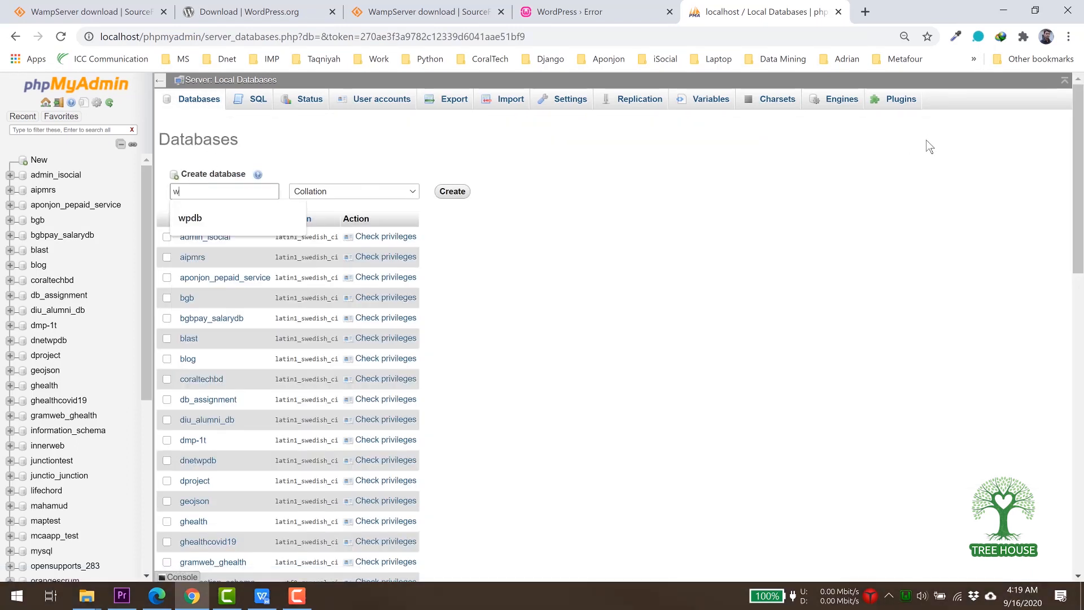
{"action": "type", "text": "pdb"}
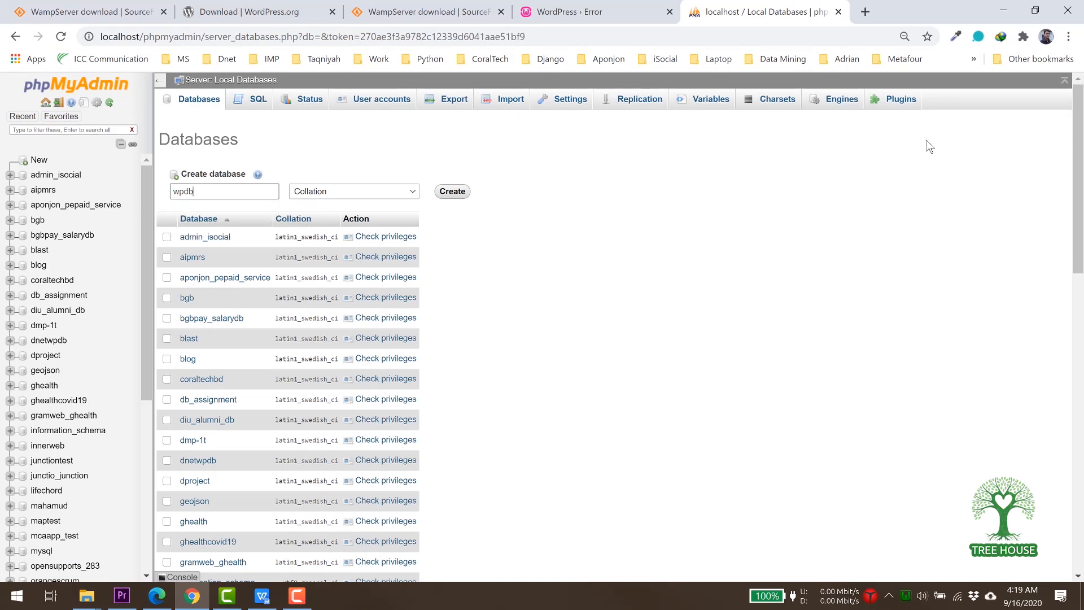
{"action": "left_click", "coordinate": [457, 194]}
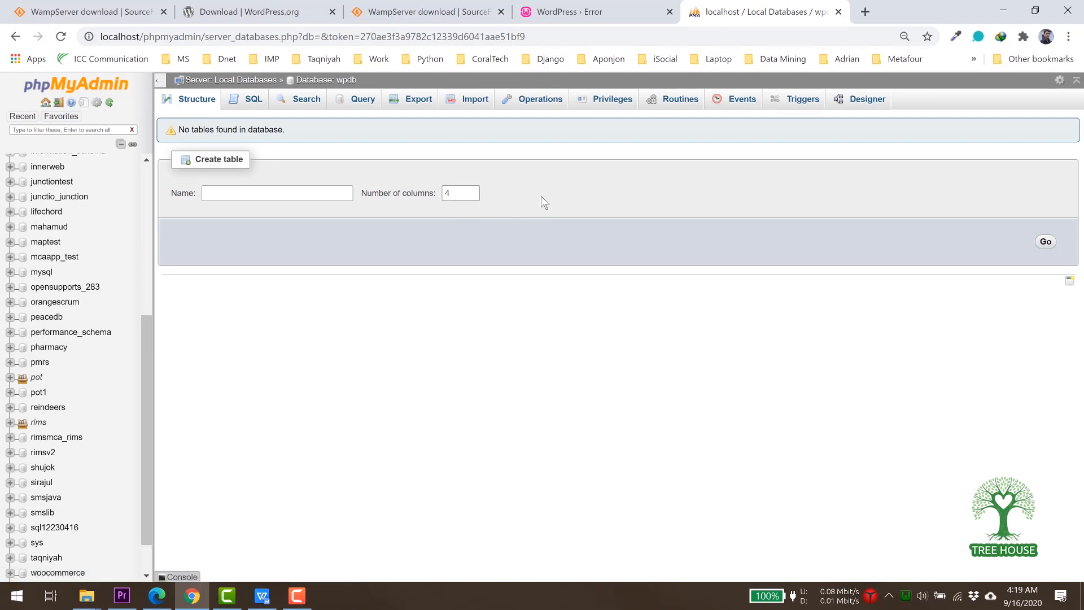
{"action": "left_click", "coordinate": [580, 16]}
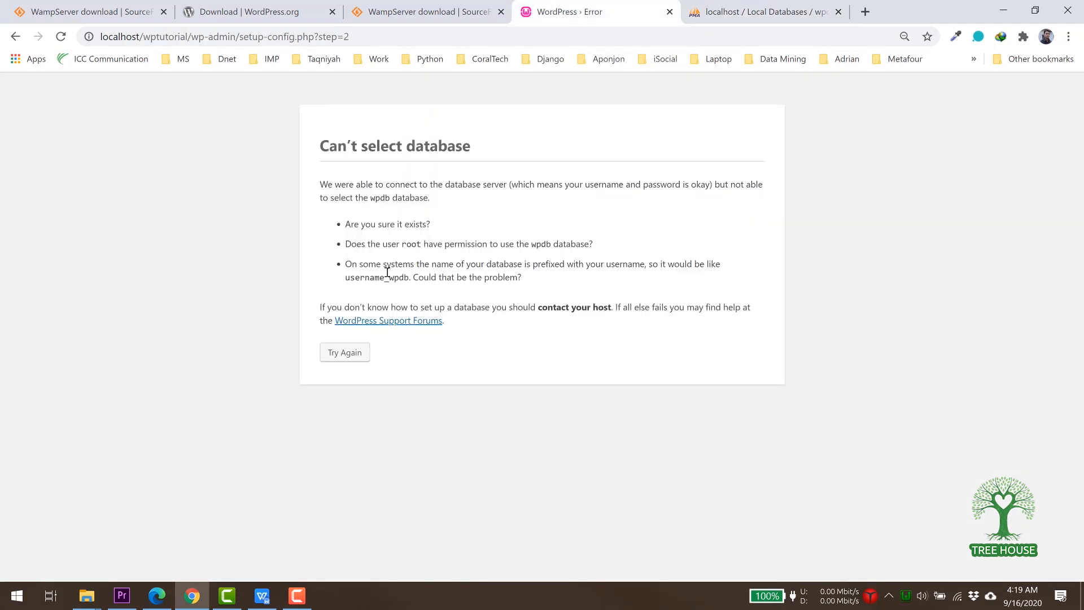
Retry the wpdb connection with the password cleared, then run the installation.
{"action": "left_click", "coordinate": [344, 356]}
{"action": "double_click", "coordinate": [447, 284]}
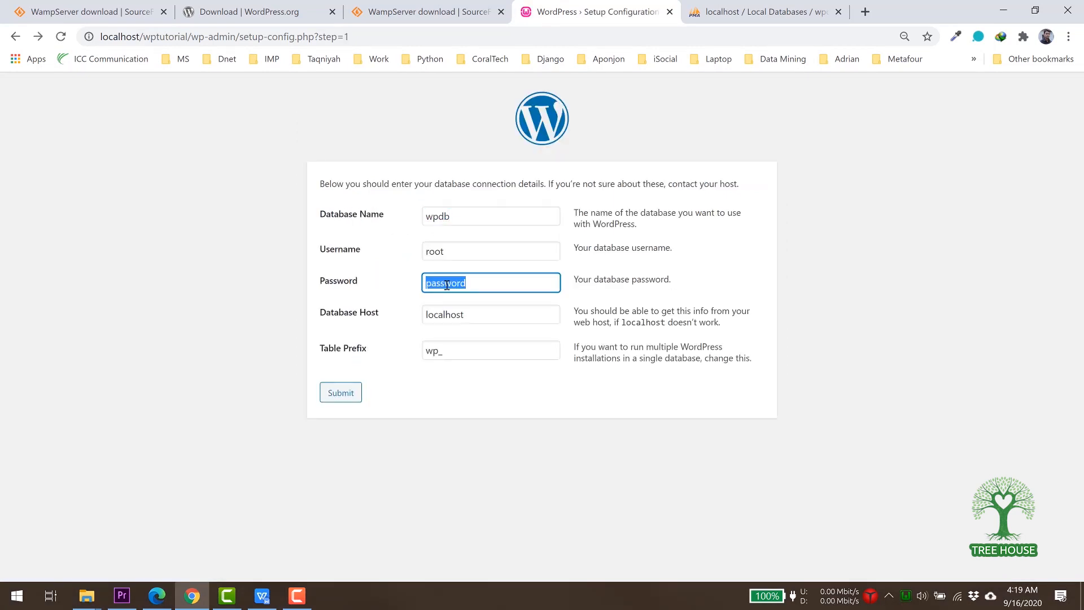
{"action": "key", "text": "BackSpace"}
{"action": "left_click", "coordinate": [443, 393]}
{"action": "left_click", "coordinate": [339, 394]}
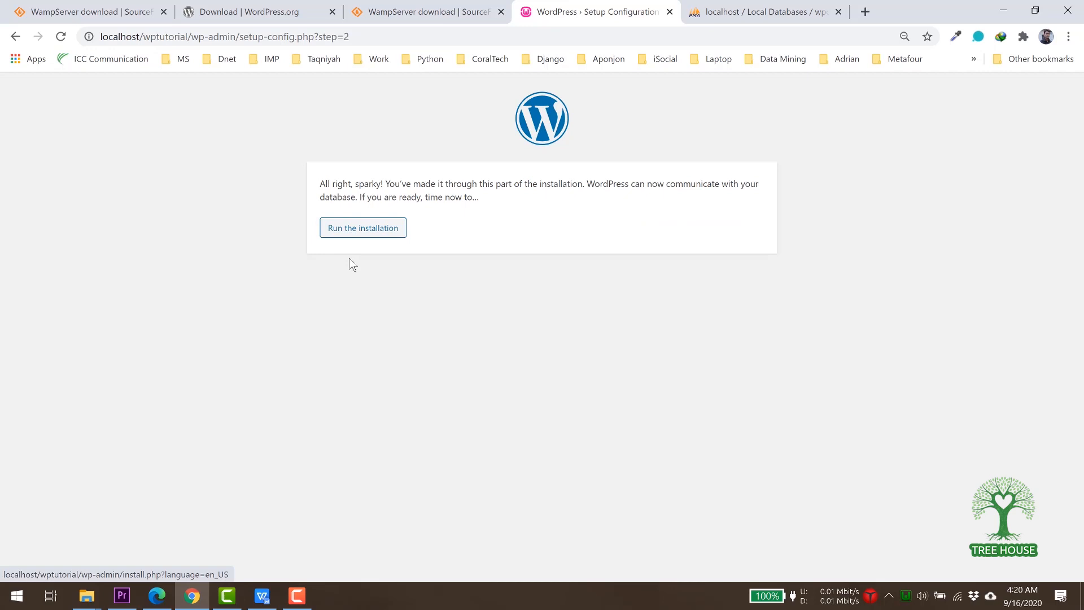
{"action": "left_click", "coordinate": [356, 237]}
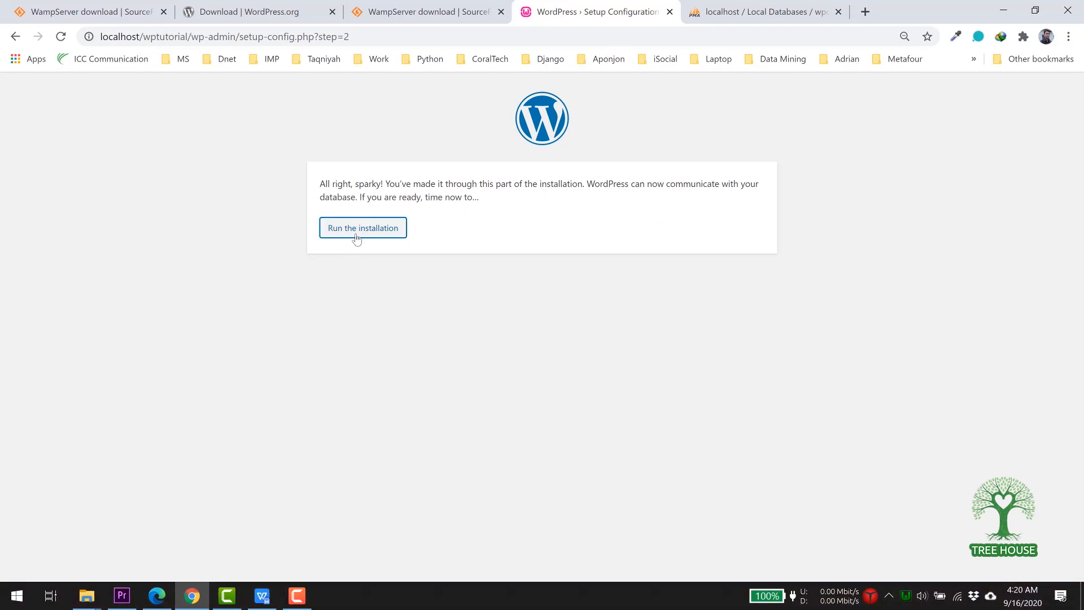
Enter site title 'Wordpress Blog' and username admin.
{"action": "left_click", "coordinate": [356, 235]}
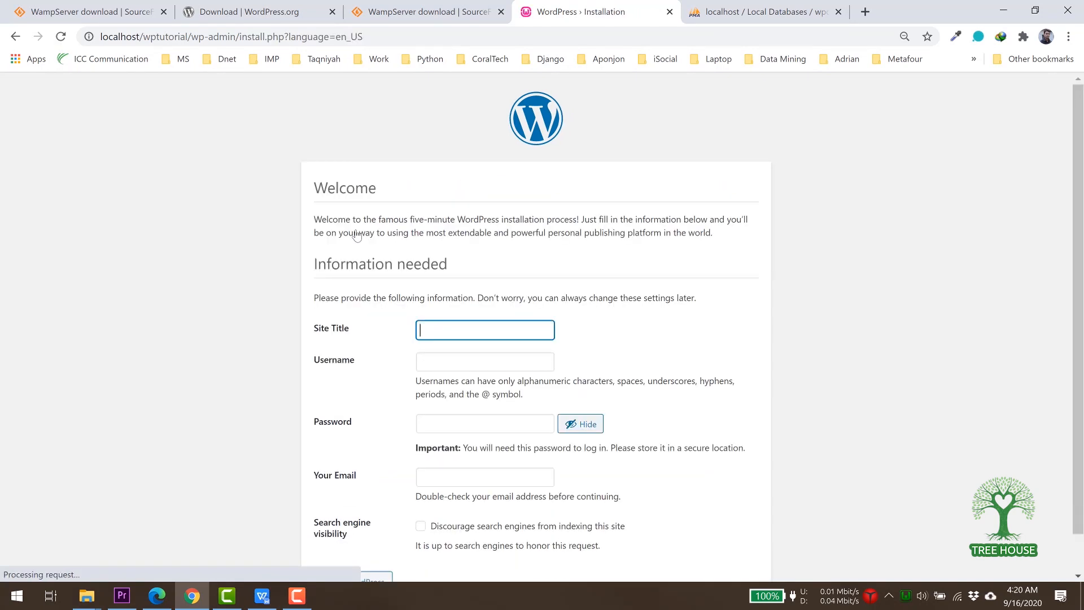
{"action": "scroll", "coordinate": [523, 279], "scroll_direction": "down", "scroll_amount": 1}
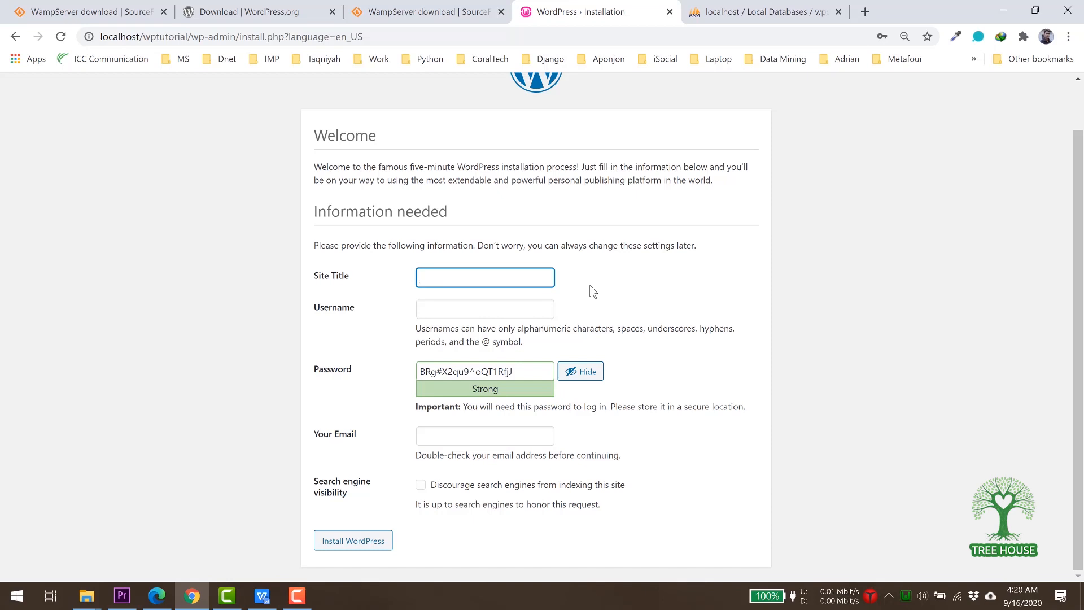
{"action": "type", "text": "Wordp"}
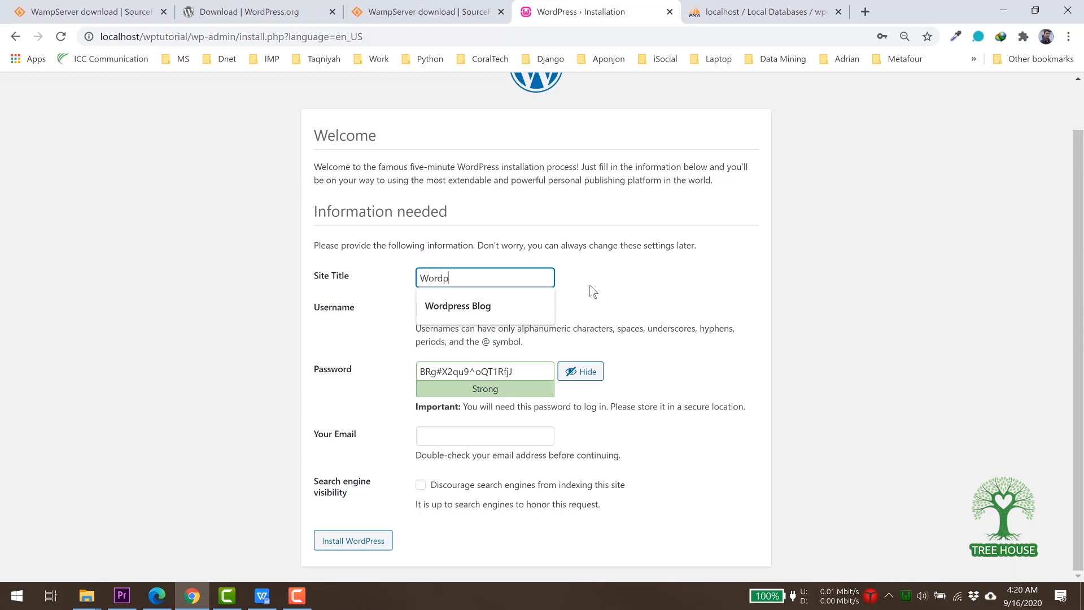
{"action": "type", "text": "ress Blog"}
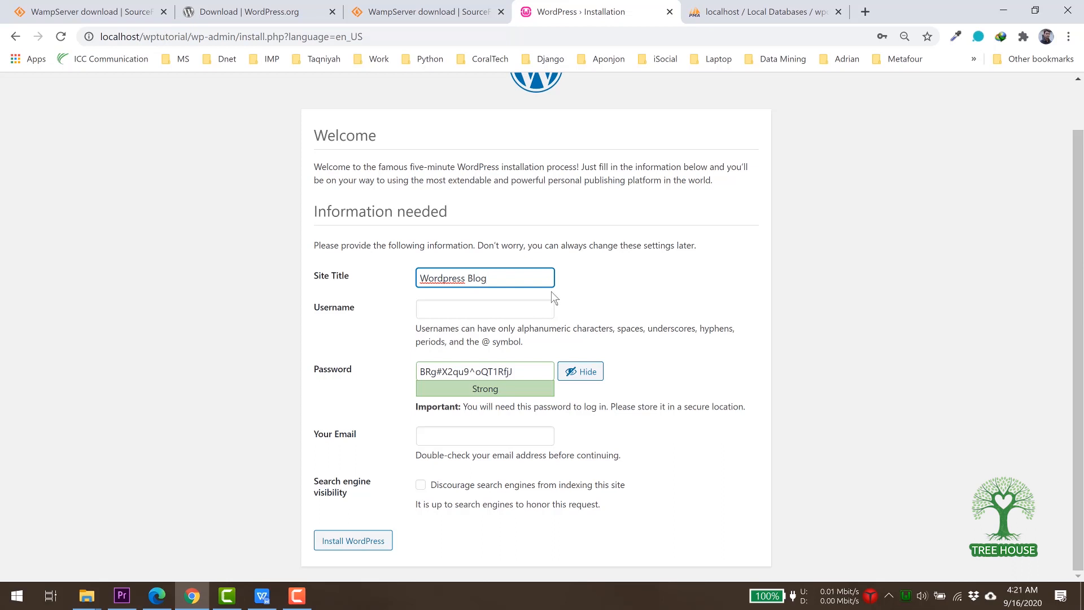
{"action": "left_click", "coordinate": [503, 308]}
{"action": "type", "text": "admin"}
{"action": "key", "text": "Tab"}
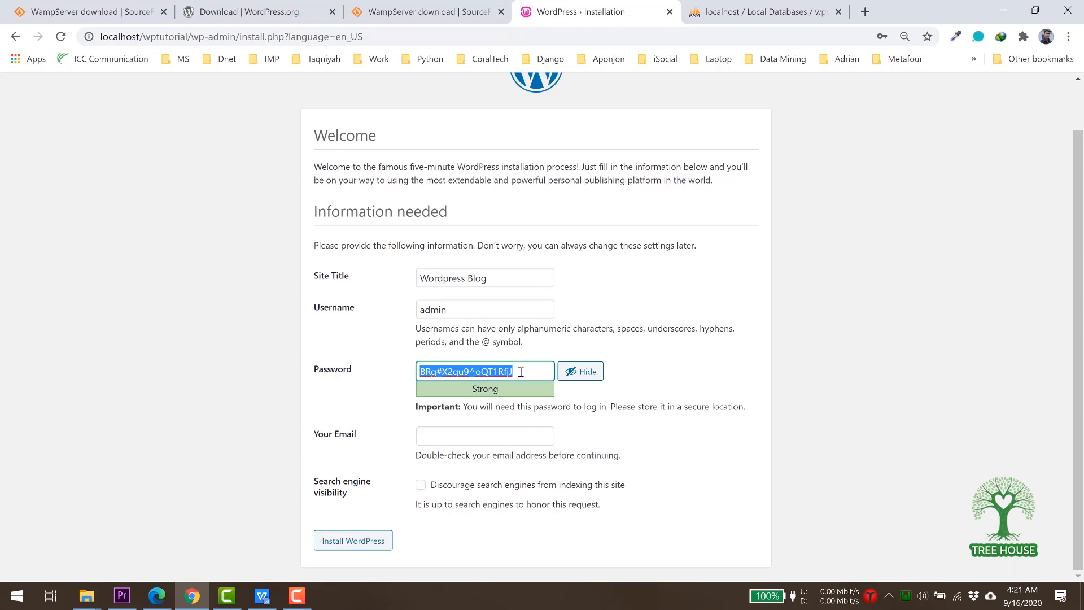
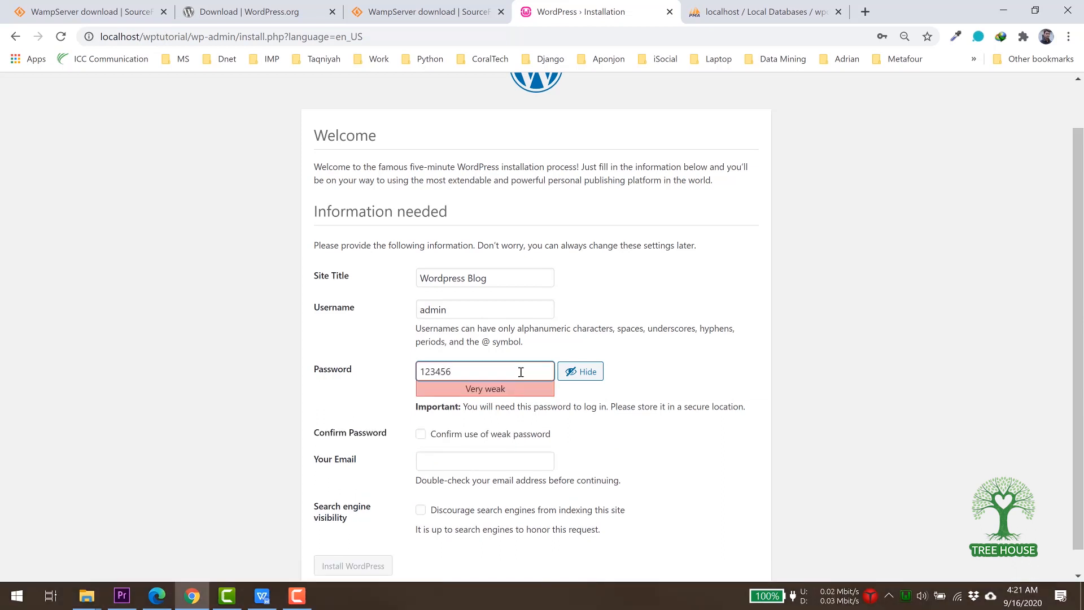
Set a confirmed weak admin password, fill in the e-mail, and discourage search engine indexing.
{"action": "left_click", "coordinate": [421, 436]}
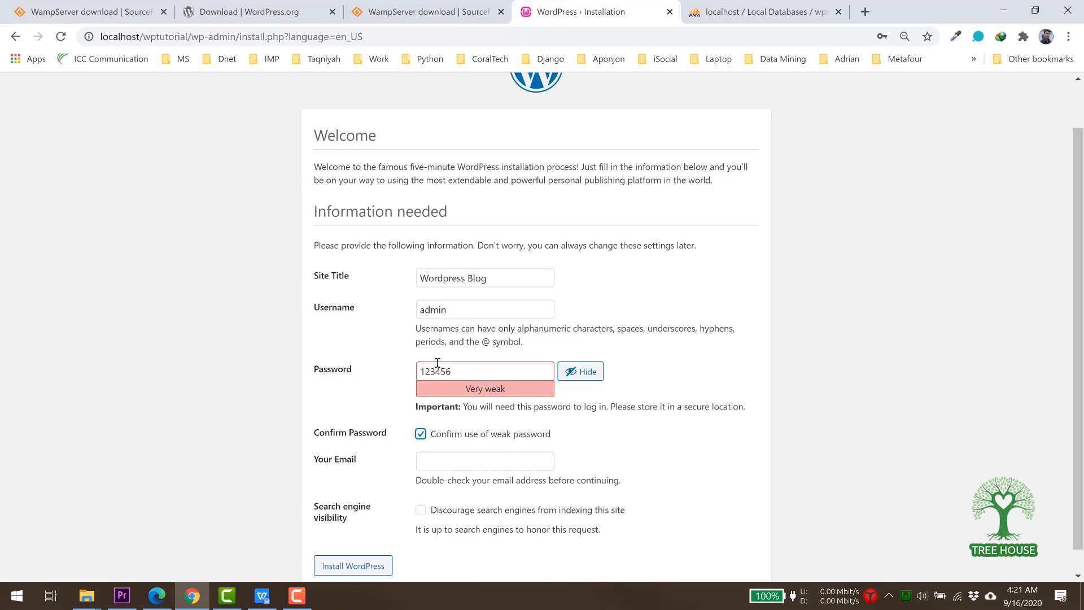
{"action": "scroll", "coordinate": [527, 440], "scroll_direction": "down", "scroll_amount": 1}
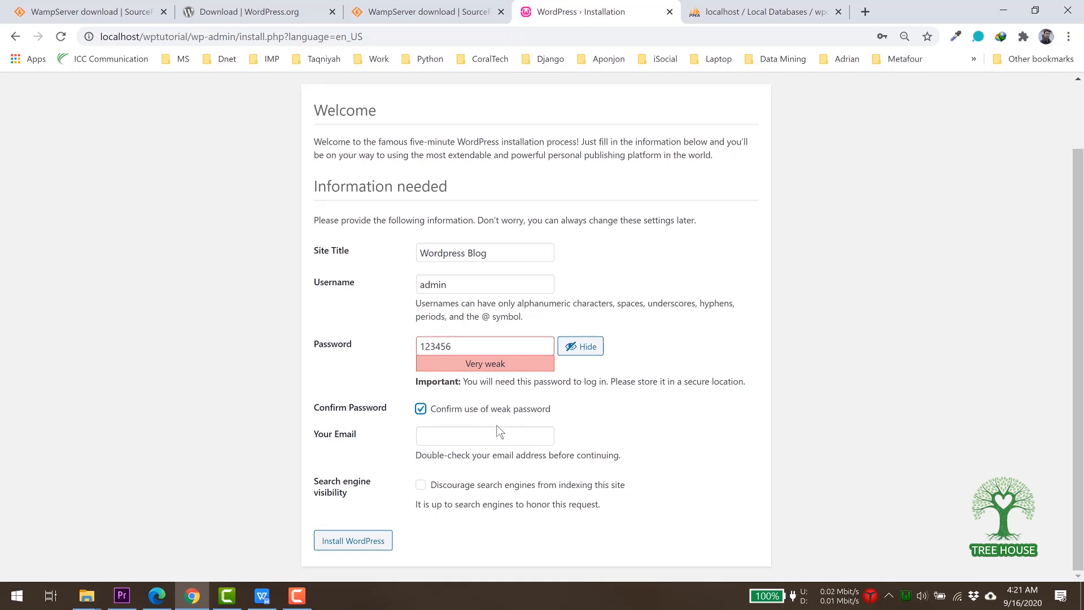
{"action": "left_click", "coordinate": [451, 434]}
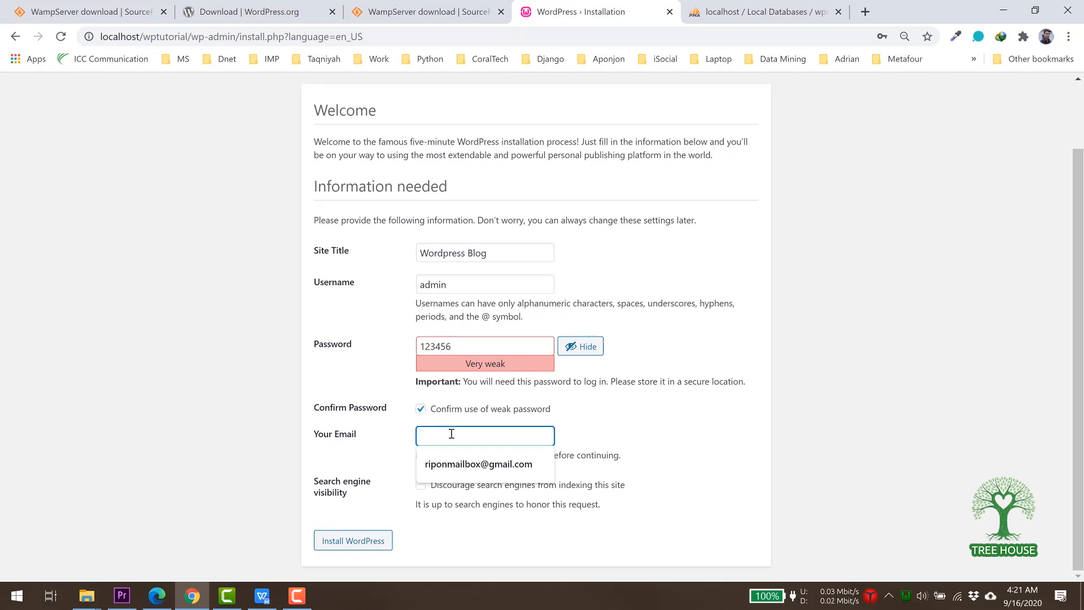
{"action": "left_click", "coordinate": [450, 467]}
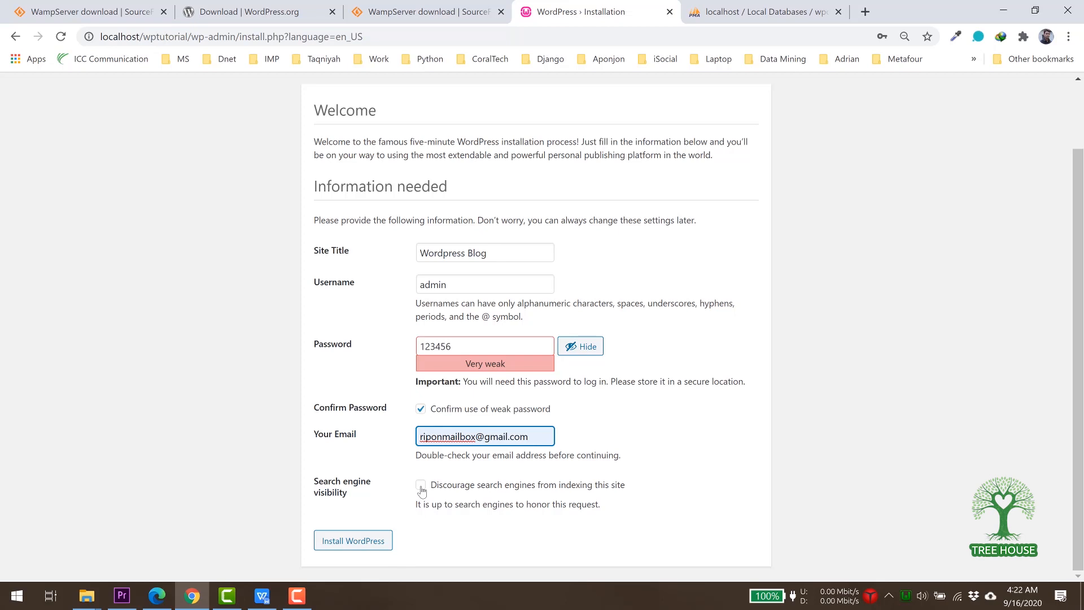
{"action": "left_click", "coordinate": [421, 489]}
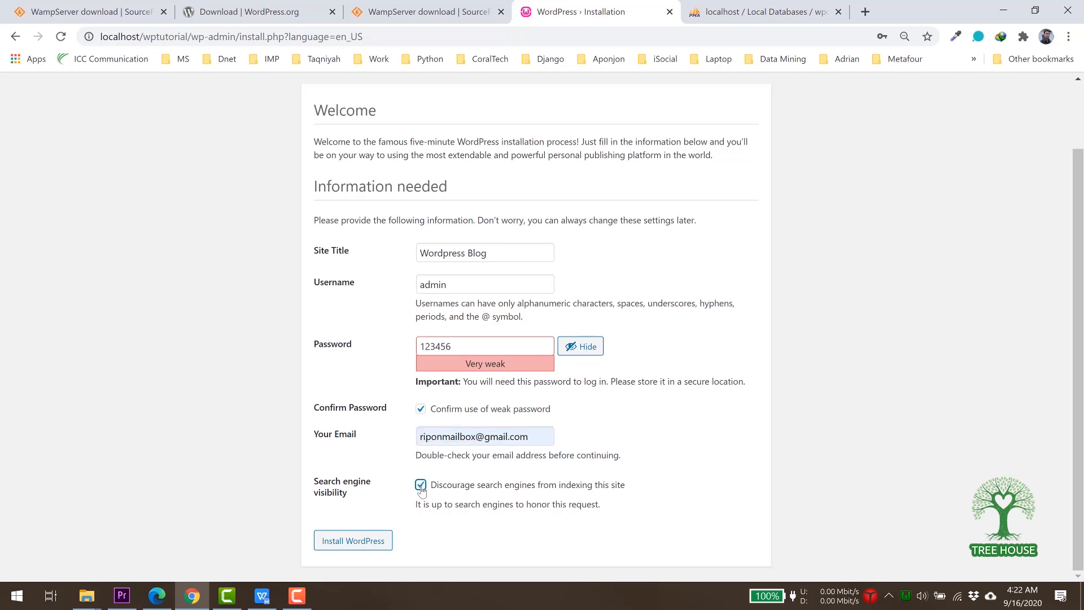
Install WordPress, then log in as admin with the account password.
{"action": "left_click", "coordinate": [355, 543]}
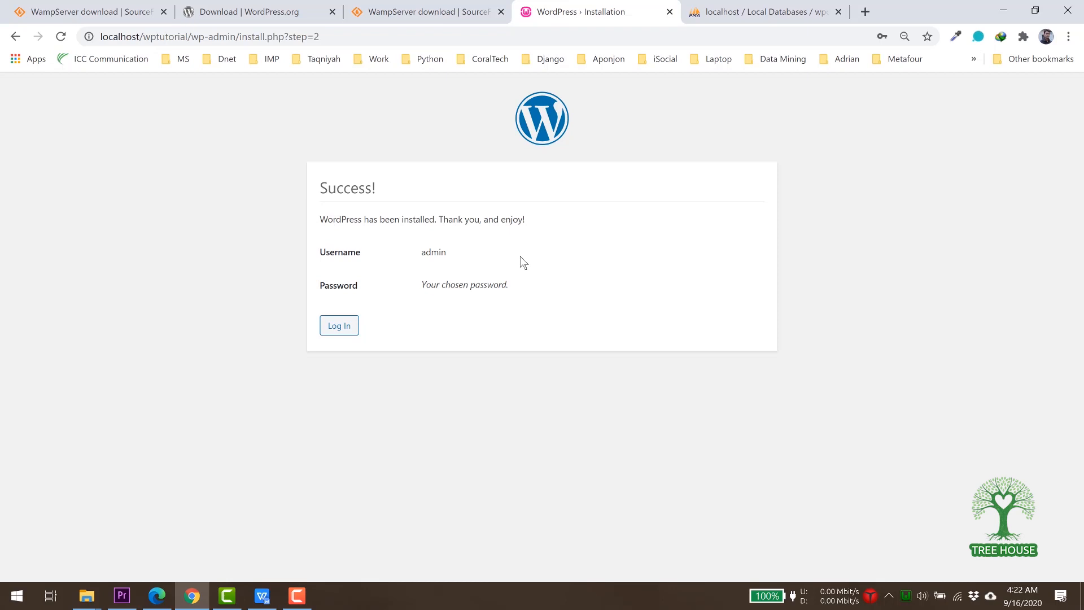
{"action": "left_click", "coordinate": [341, 326]}
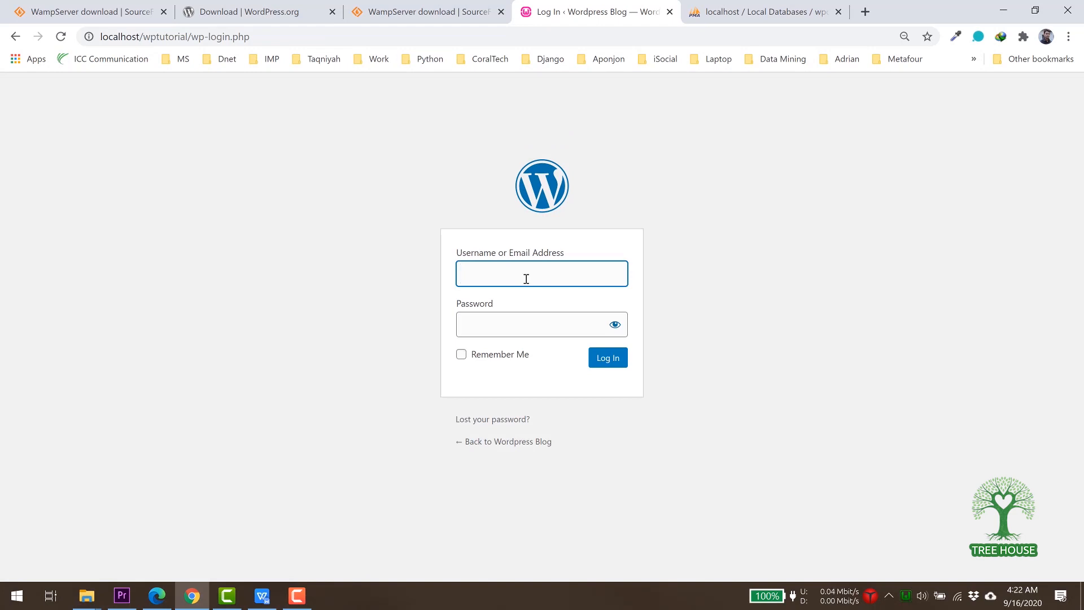
{"action": "type", "text": "admin"}
{"action": "key", "text": "Tab"}
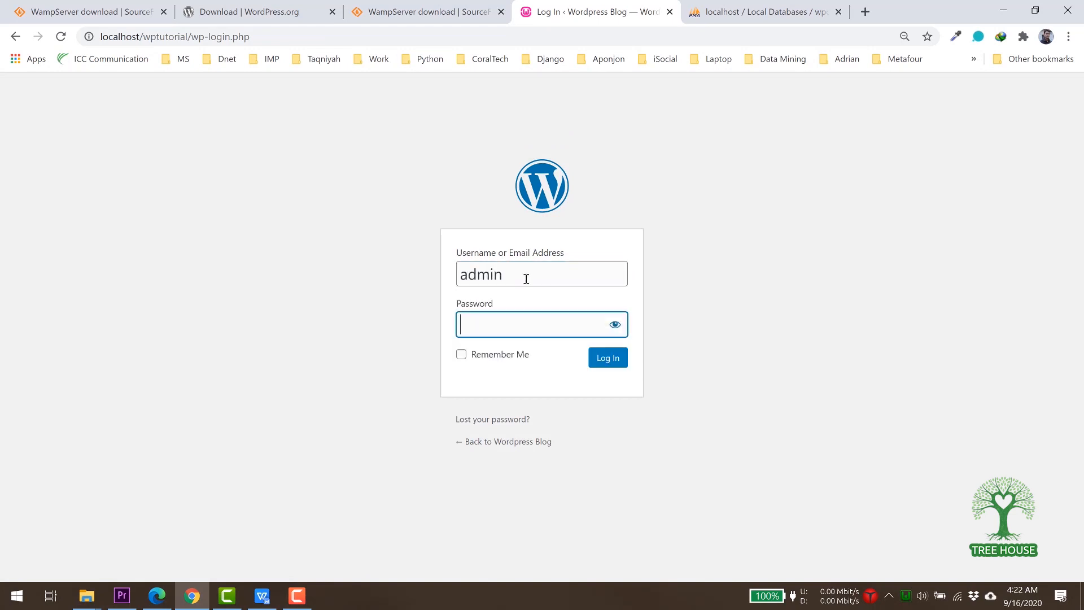
{"action": "type", "text": "••••••"}
{"action": "left_click", "coordinate": [612, 365]}
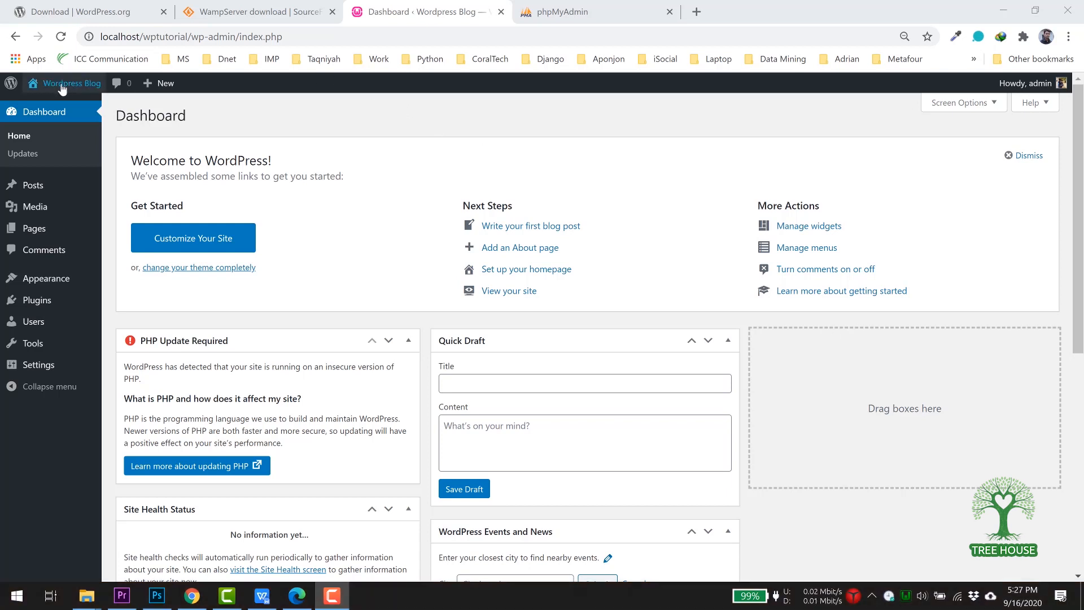
View the blog's front page with its Hello world! post, then go back to the Dashboard.
{"action": "mouse_move", "coordinate": [65, 84]}
{"action": "left_click", "coordinate": [43, 107]}
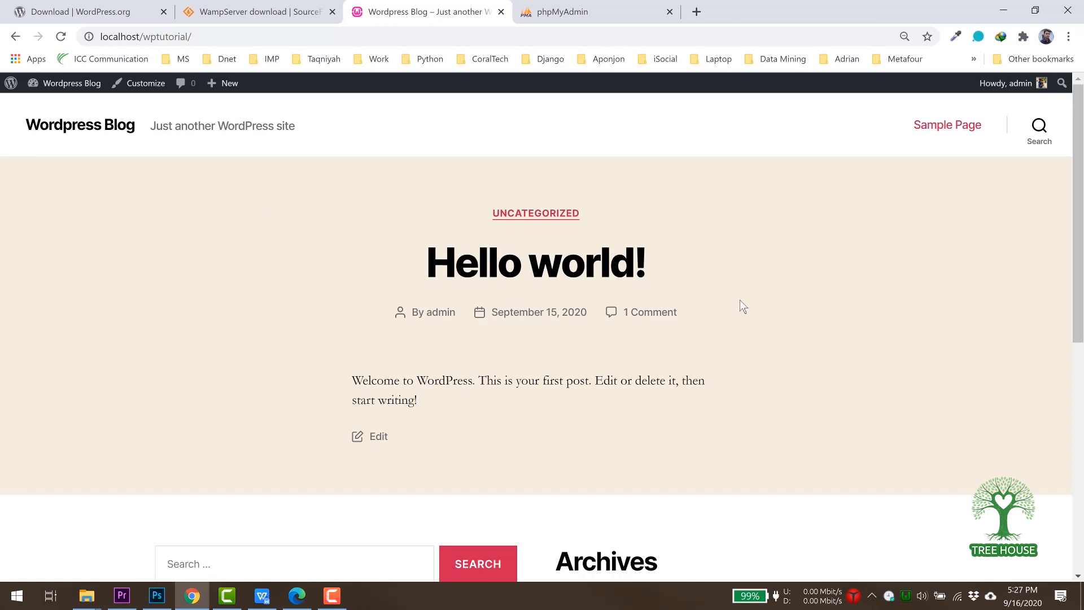
{"action": "scroll", "coordinate": [740, 301], "scroll_direction": "down", "scroll_amount": 5}
{"action": "scroll", "coordinate": [741, 305], "scroll_direction": "down", "scroll_amount": 2}
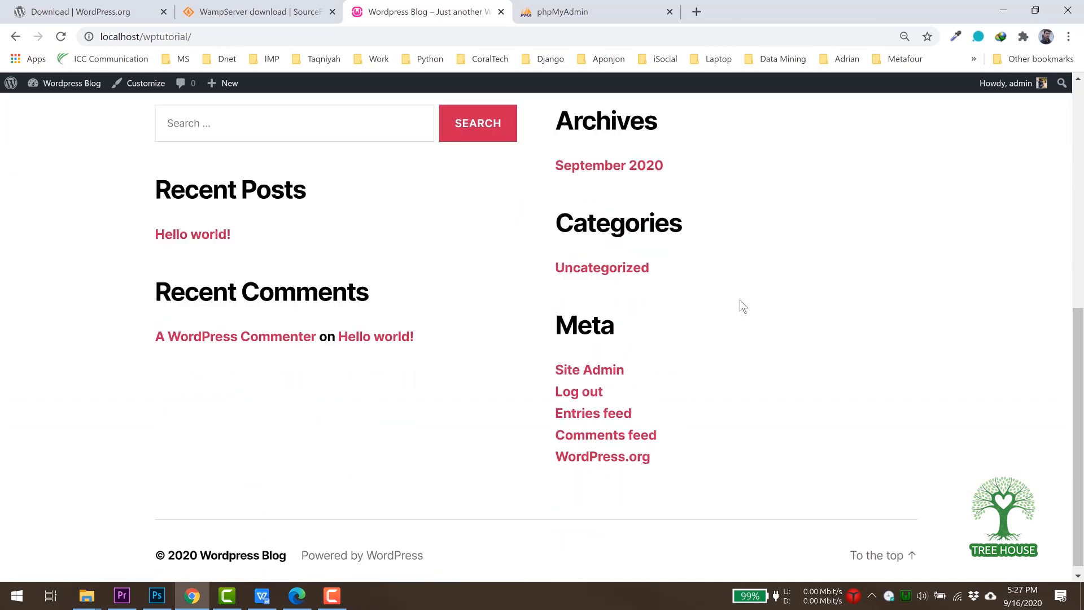
{"action": "scroll", "coordinate": [741, 305], "scroll_direction": "up", "scroll_amount": 1}
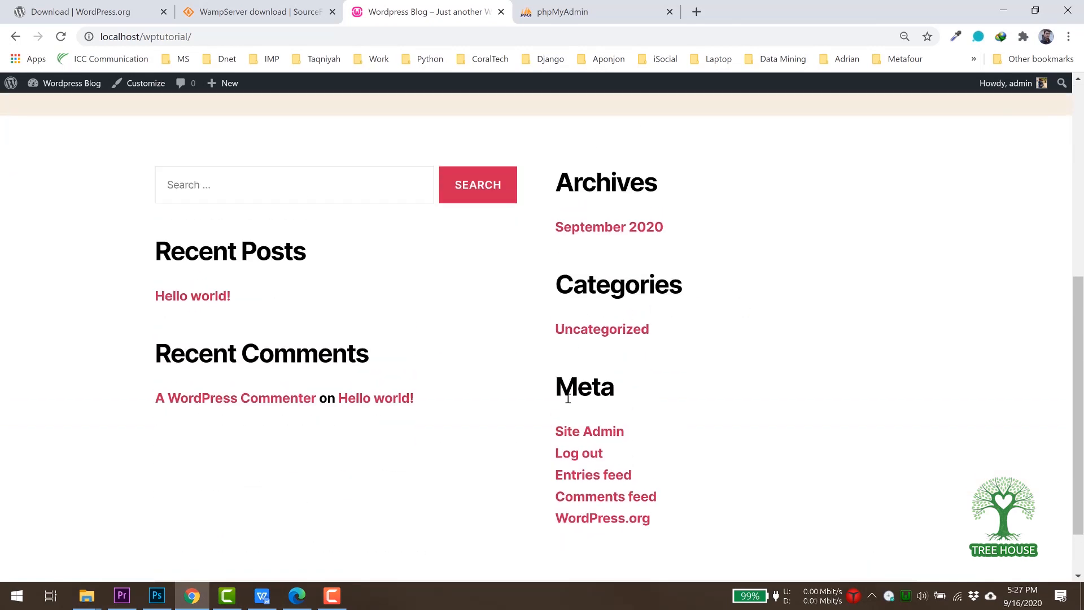
{"action": "scroll", "coordinate": [759, 368], "scroll_direction": "up", "scroll_amount": 6}
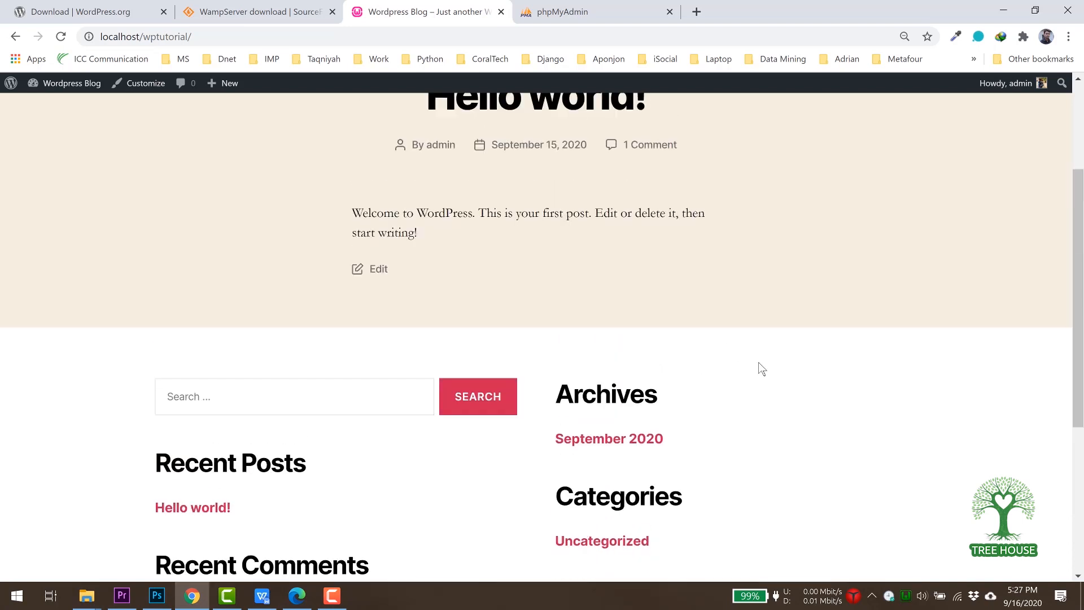
{"action": "left_click", "coordinate": [15, 37]}
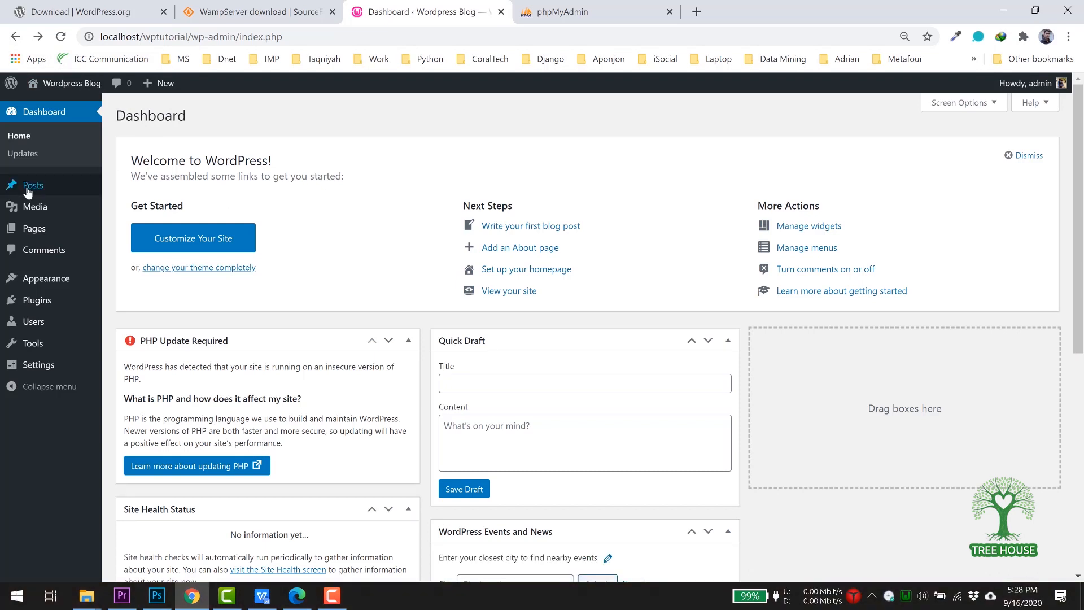
Add a new post titled 'Welcome to my blog'.
{"action": "mouse_move", "coordinate": [27, 191]}
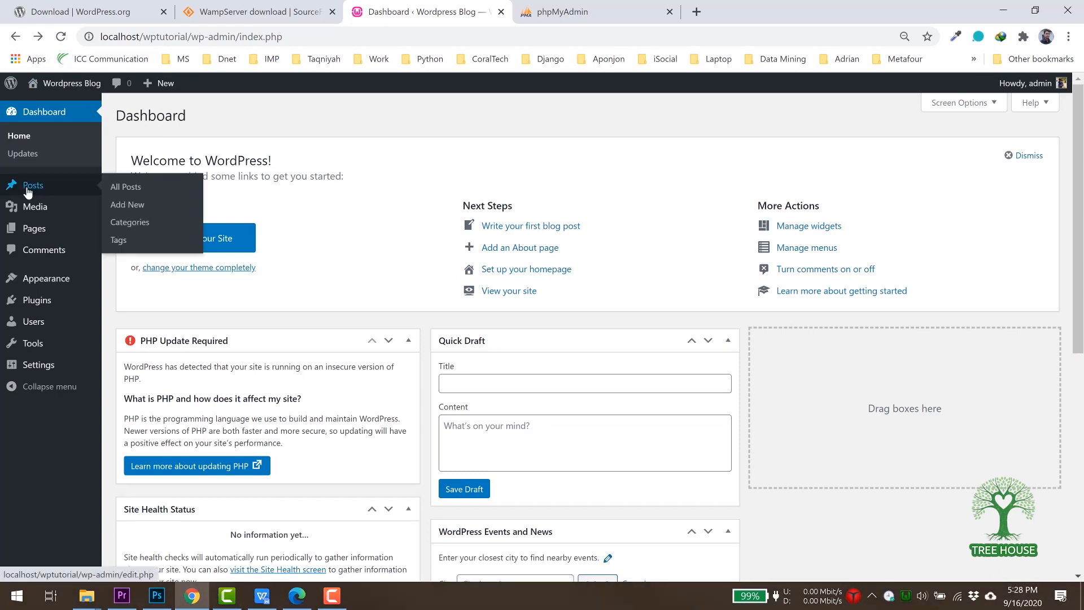
{"action": "left_click", "coordinate": [126, 209]}
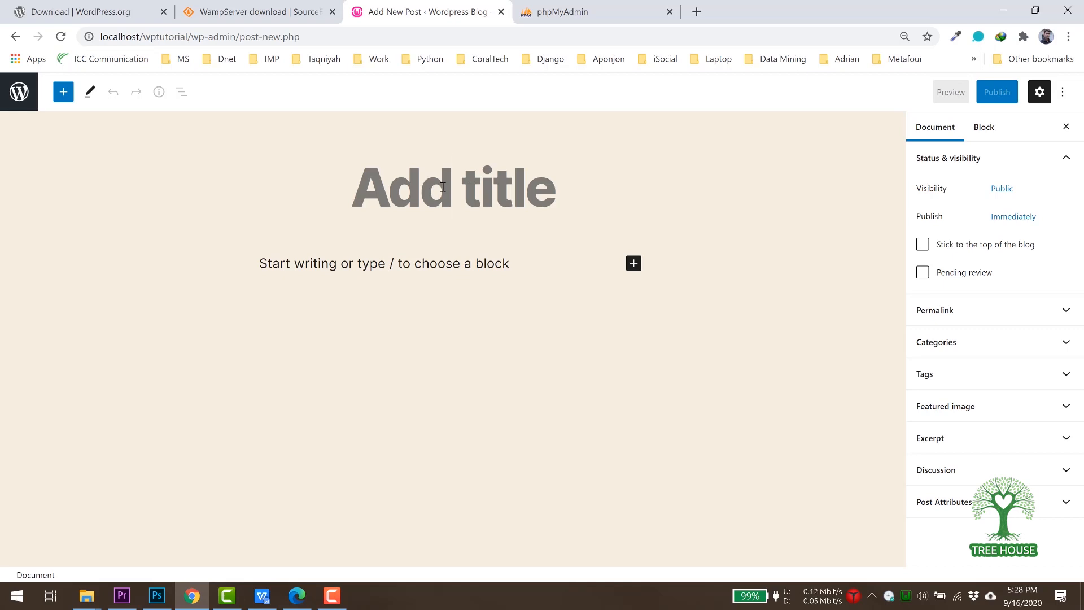
{"action": "type", "text": "Welco"}
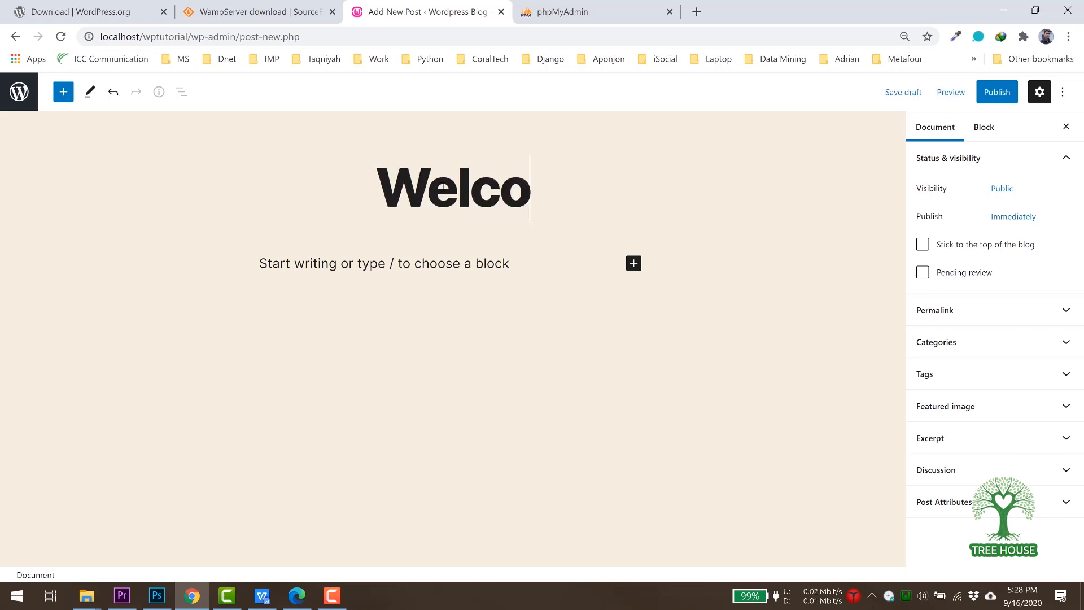
{"action": "type", "text": "me to my blog"}
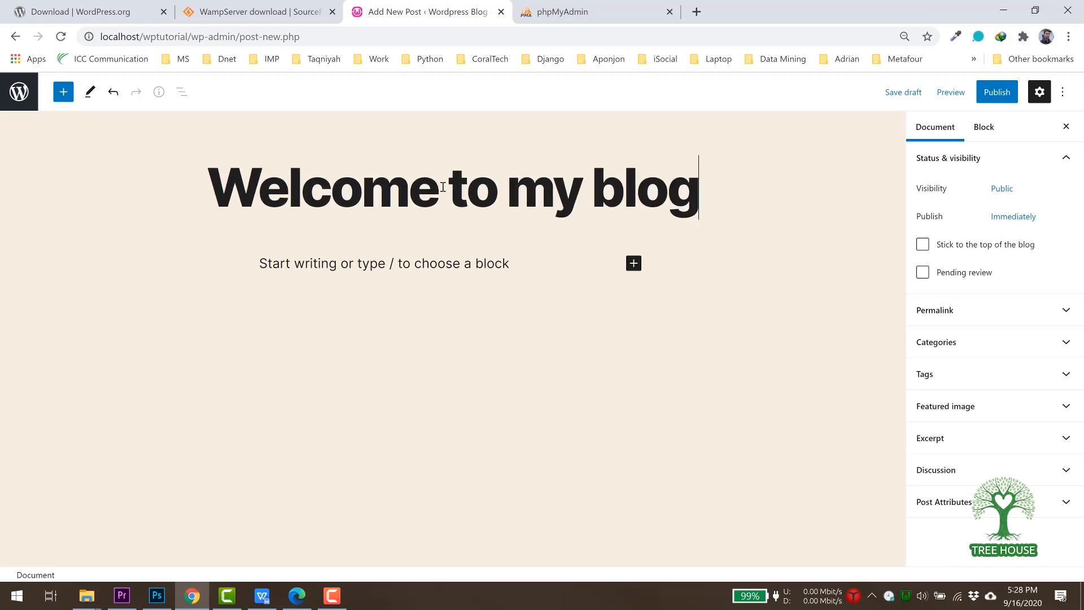
Write the paragraph 'Hello, Welcome to my blog. Happy learning!'.
{"action": "left_click", "coordinate": [315, 264]}
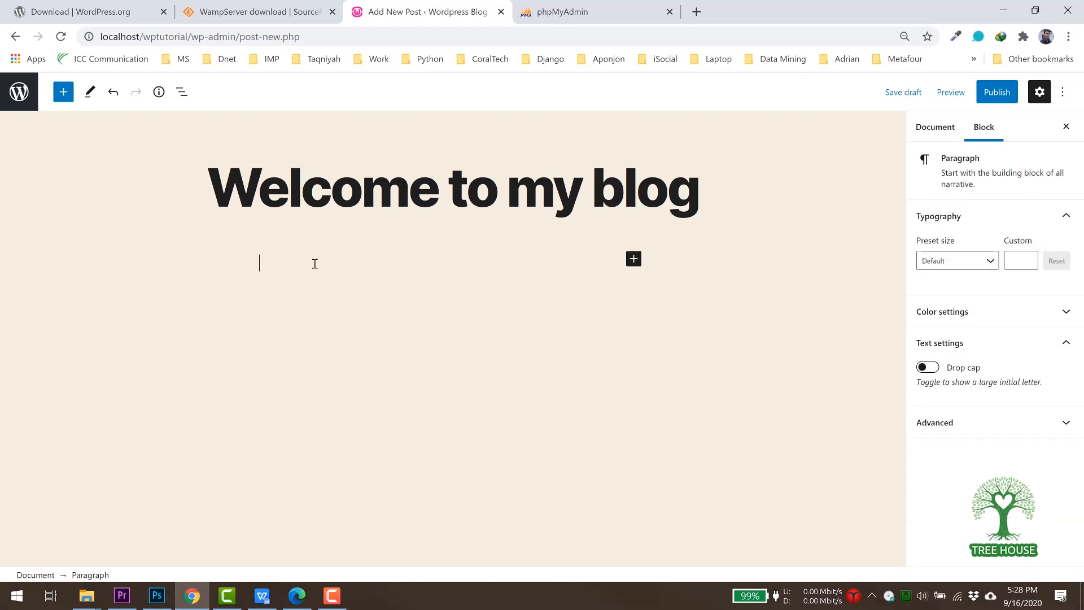
{"action": "type", "text": "Hello, Welco"}
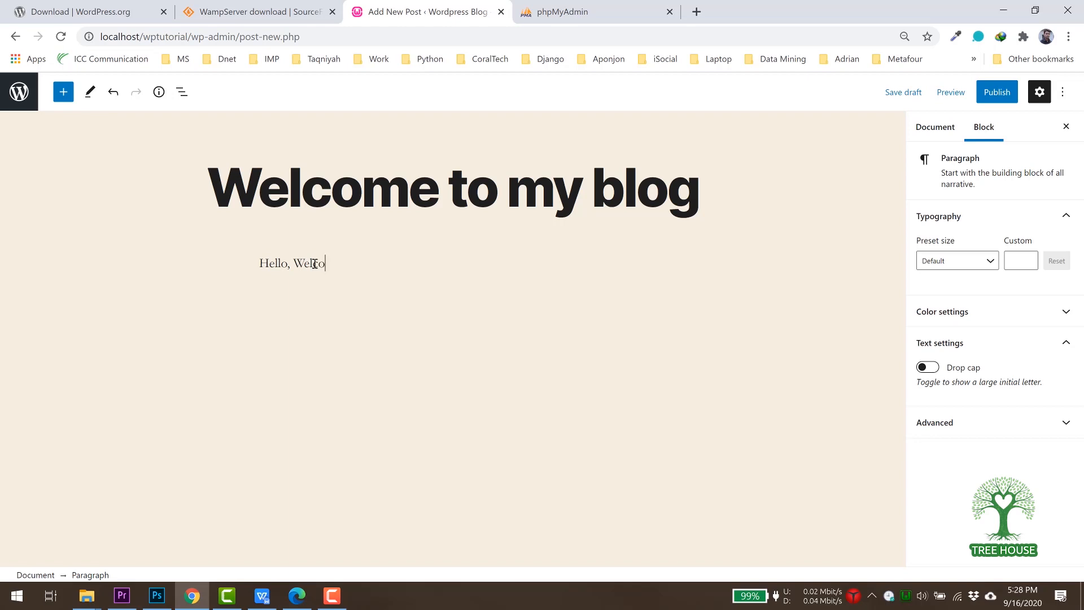
{"action": "type", "text": "me to my blog. Happy Lea"}
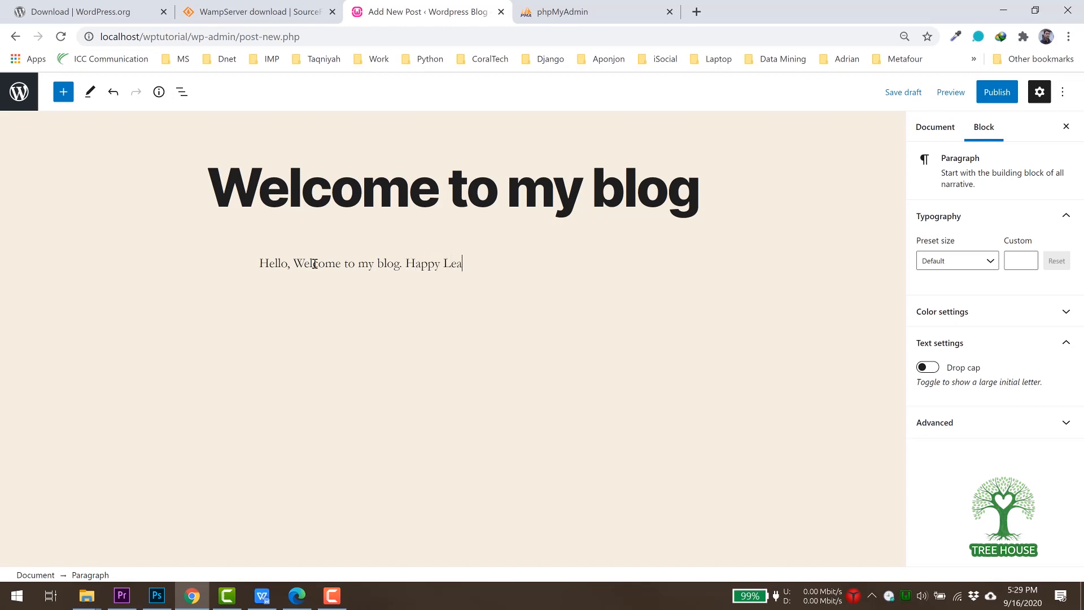
{"action": "key", "text": "BackSpace"}
{"action": "key", "text": "BackSpace"}
{"action": "type", "text": "learning!"}
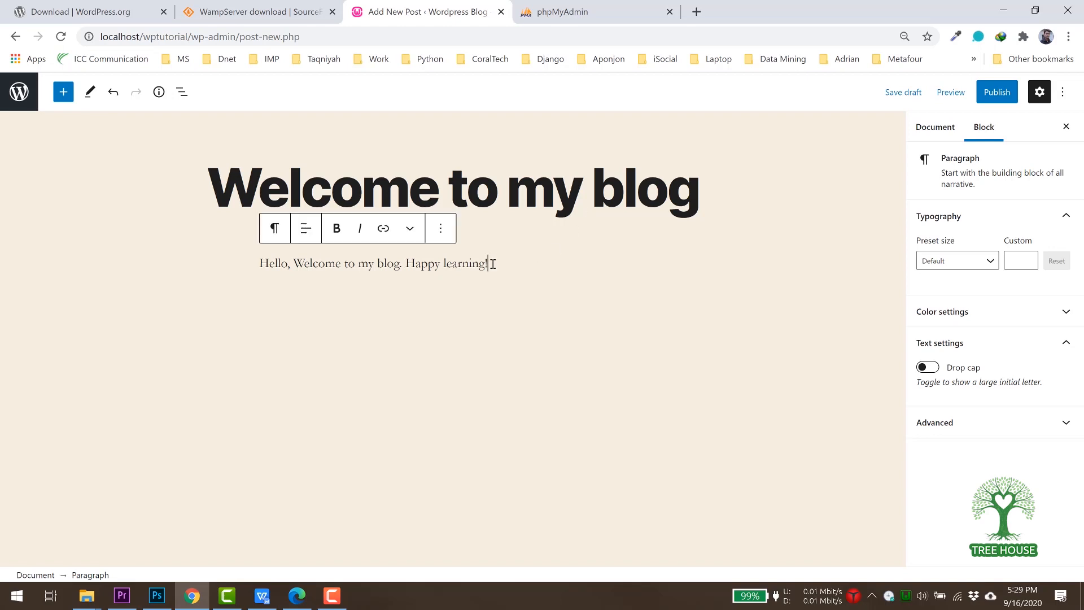
{"action": "left_click", "coordinate": [62, 93]}
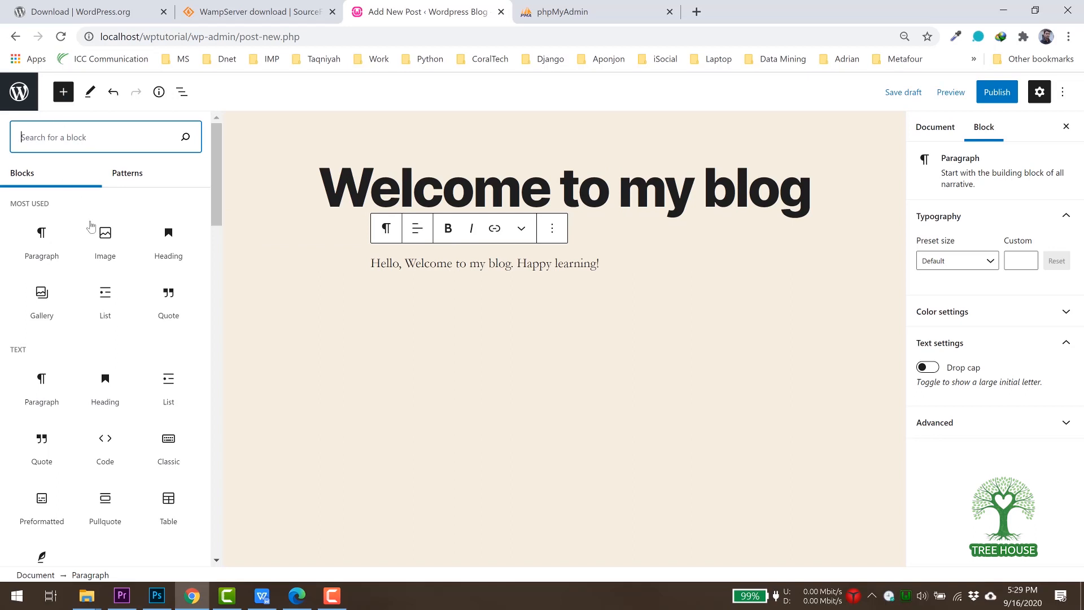
Insert an image block with the uploaded treehouse_logo_transparant.png.
{"action": "left_click", "coordinate": [110, 249]}
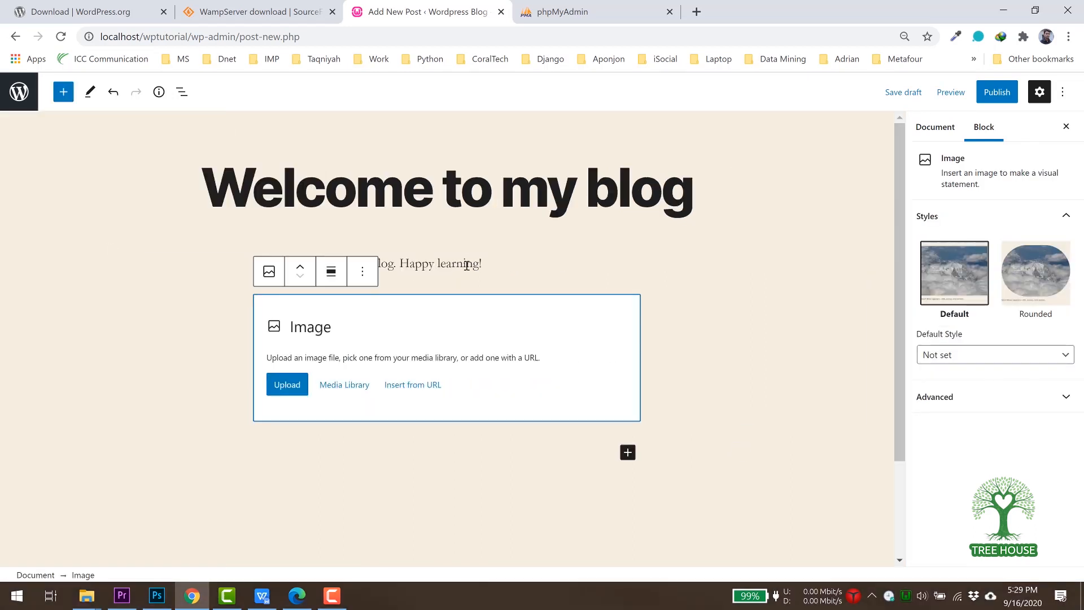
{"action": "left_click", "coordinate": [286, 385]}
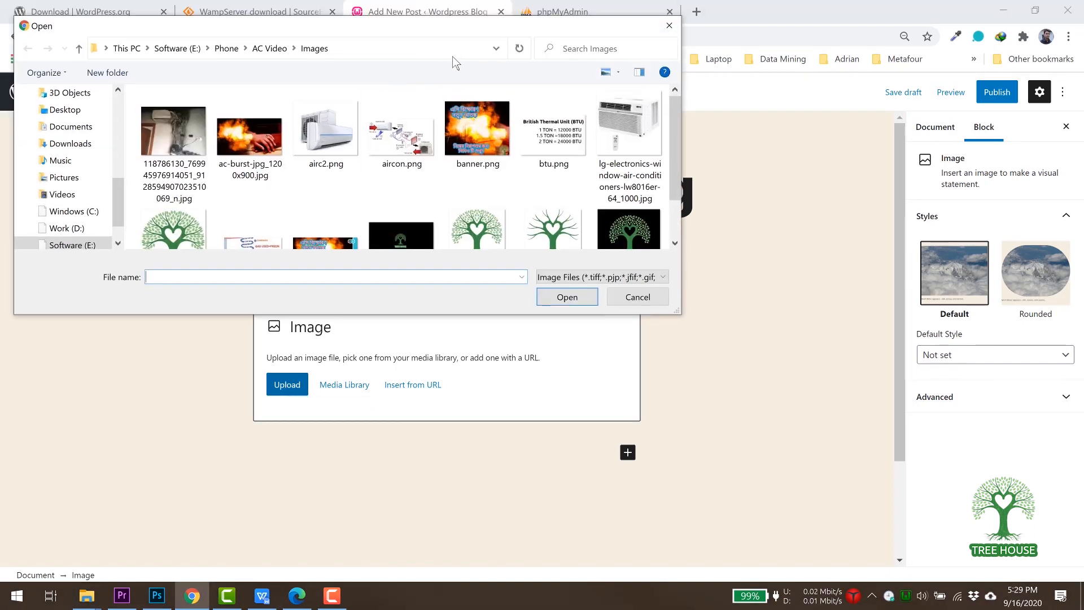
{"action": "scroll", "coordinate": [751, 206], "scroll_direction": "down", "scroll_amount": 1}
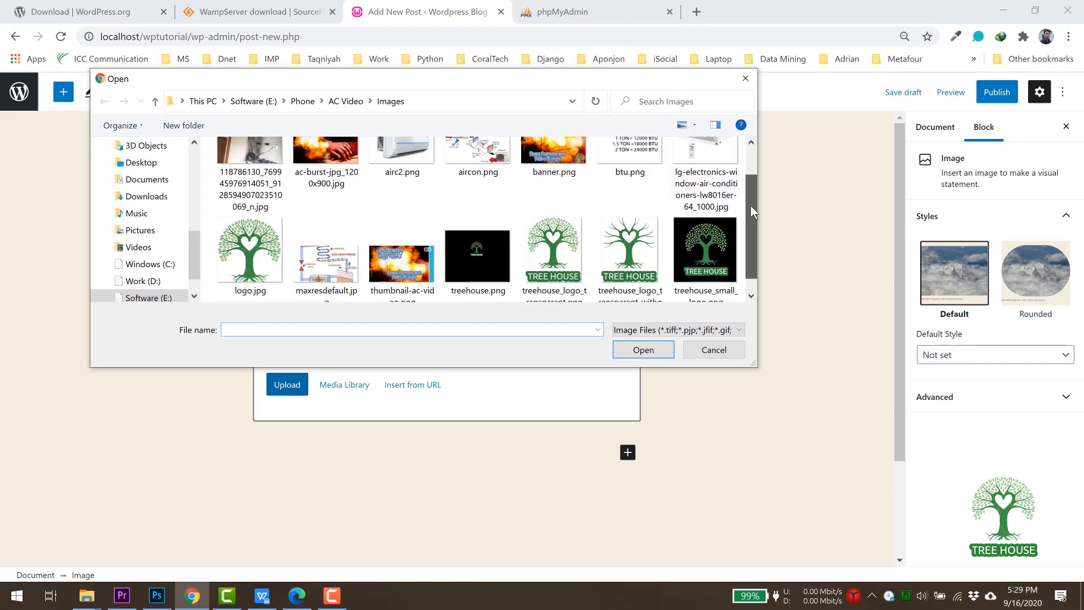
{"action": "left_click", "coordinate": [559, 236]}
{"action": "left_click", "coordinate": [640, 350]}
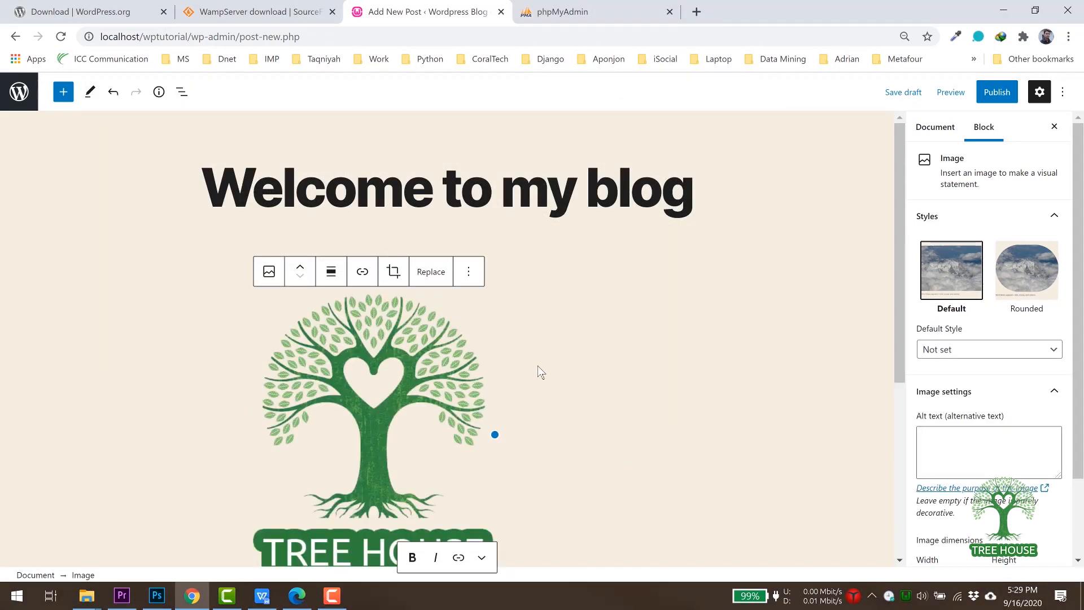
Resize the logo, centre it, and move it above the paragraph.
{"action": "scroll", "coordinate": [540, 372], "scroll_direction": "down", "scroll_amount": 1}
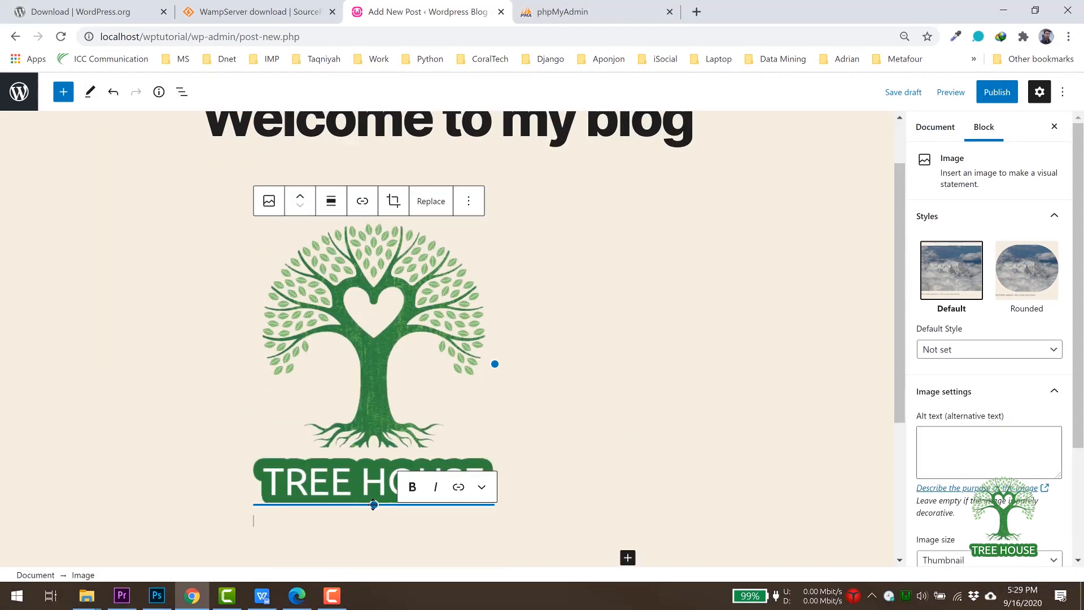
{"action": "left_click_drag", "start_coordinate": [373, 505], "coordinate": [338, 362]}
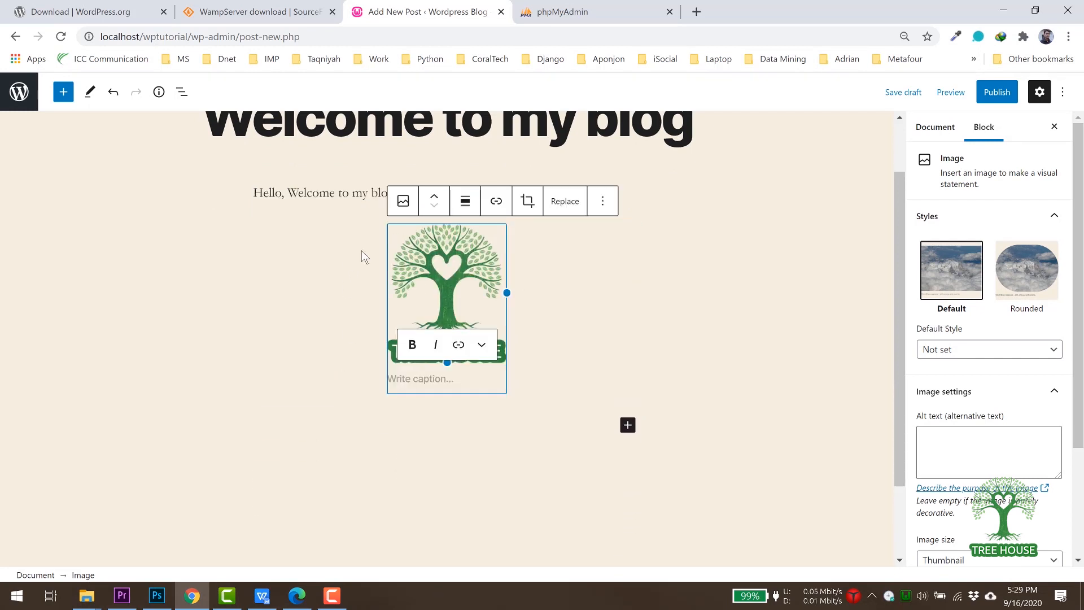
{"action": "left_click", "coordinate": [466, 202]}
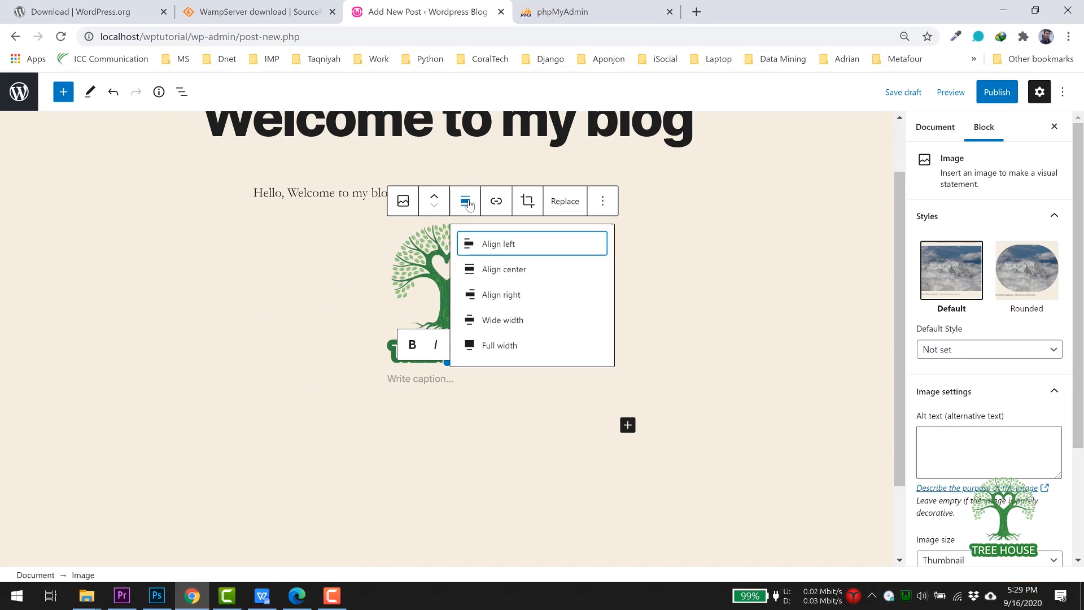
{"action": "left_click", "coordinate": [510, 273]}
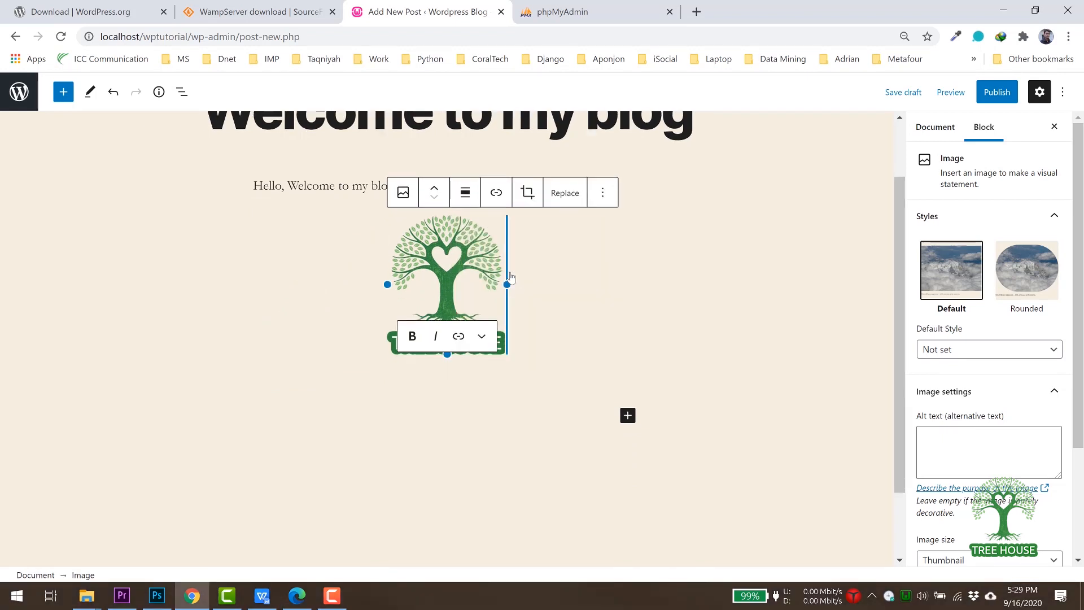
{"action": "left_click", "coordinate": [433, 190]}
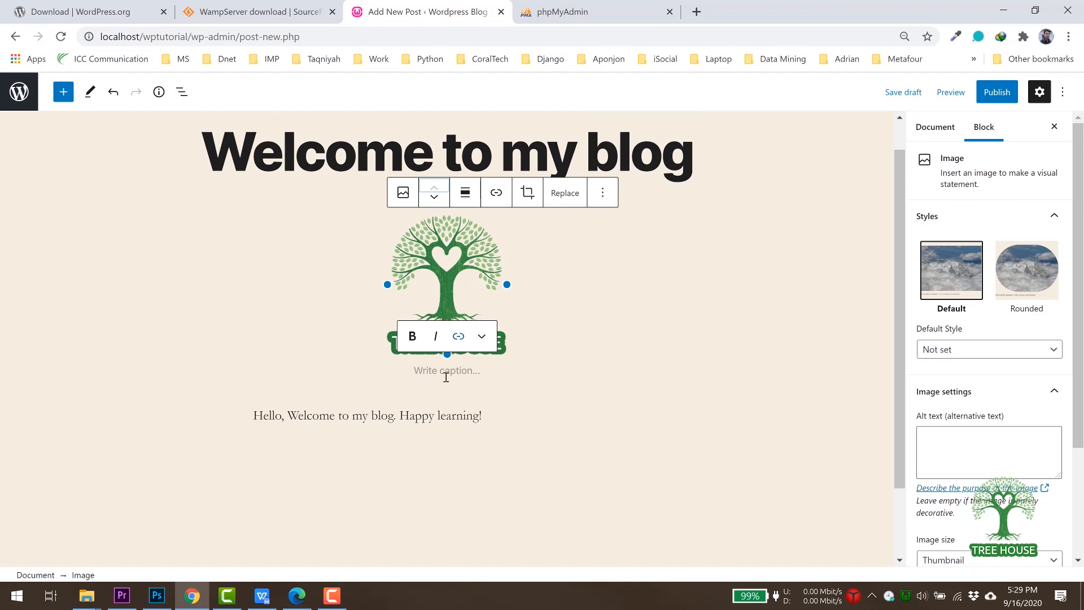
{"action": "left_click_drag", "start_coordinate": [447, 355], "coordinate": [446, 377]}
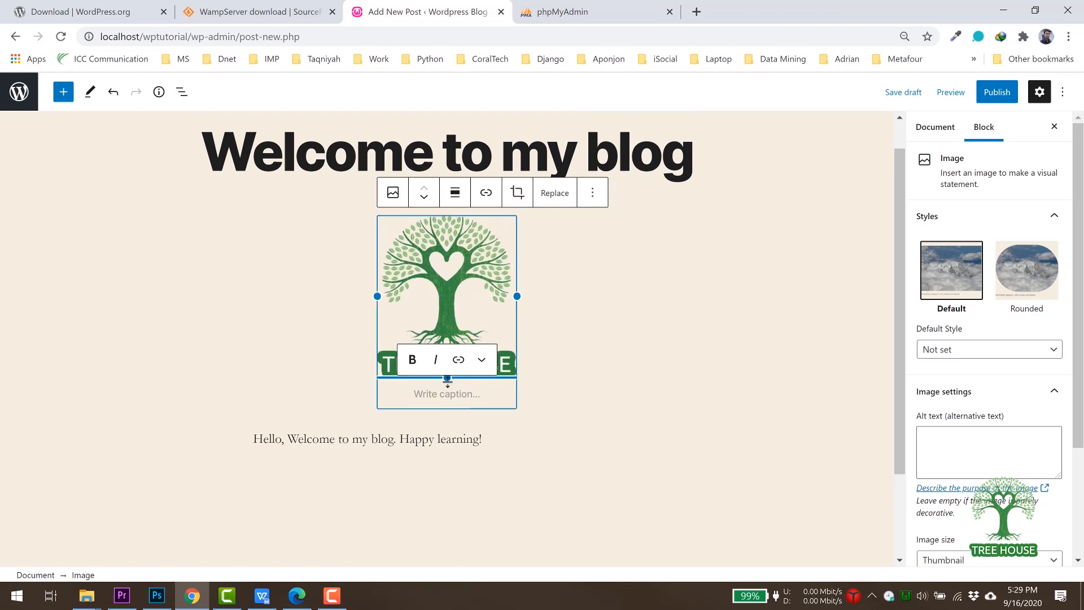
{"action": "left_click", "coordinate": [550, 358]}
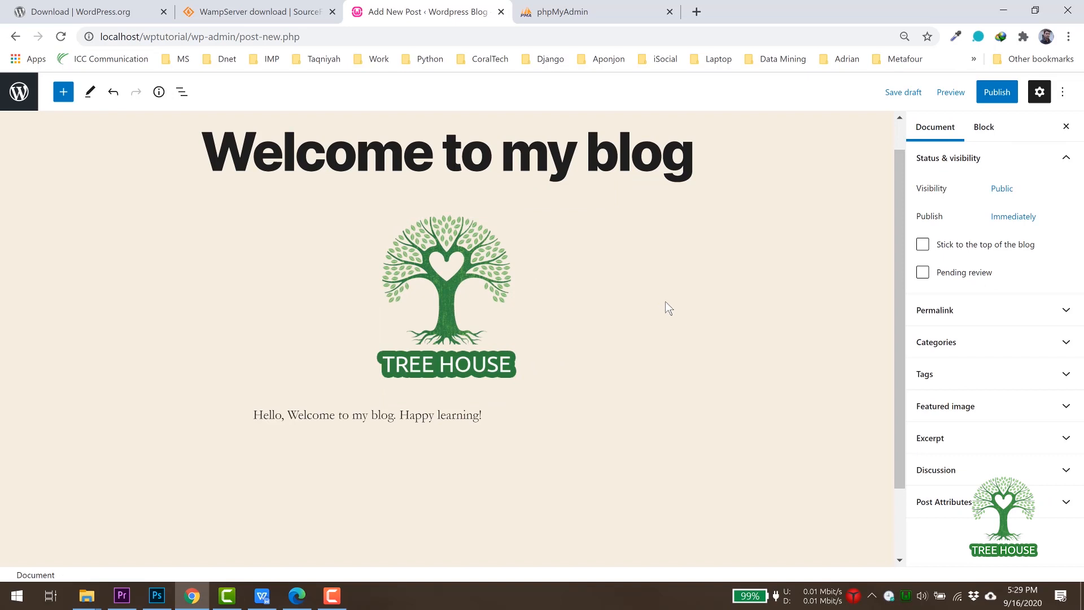
{"action": "scroll", "coordinate": [667, 308], "scroll_direction": "up", "scroll_amount": 1}
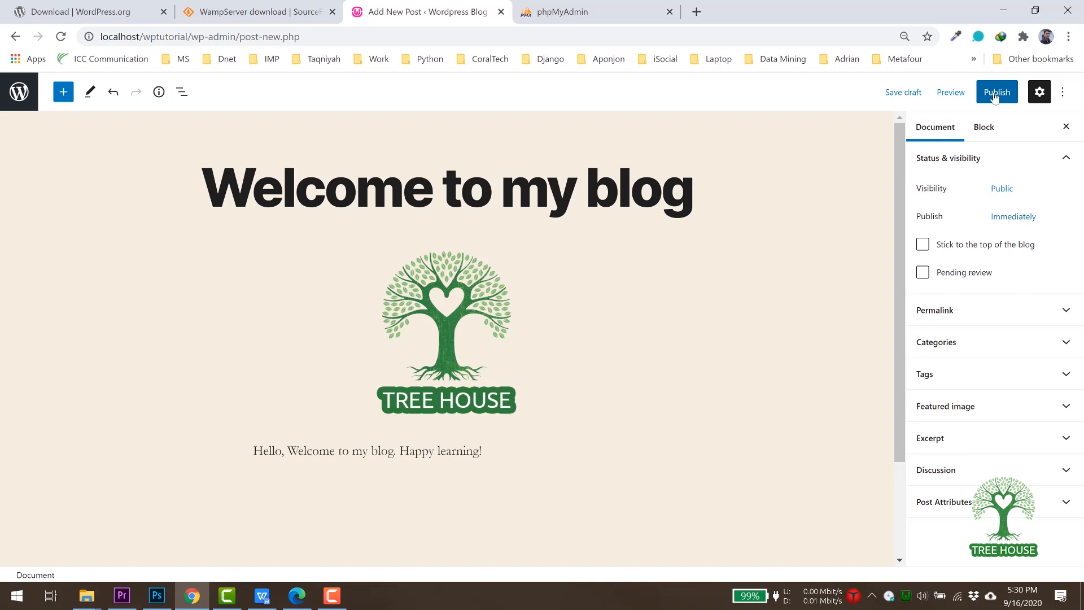
Publish 'Welcome to my blog' and go to the Posts list.
{"action": "left_click", "coordinate": [995, 96]}
{"action": "left_click", "coordinate": [963, 96]}
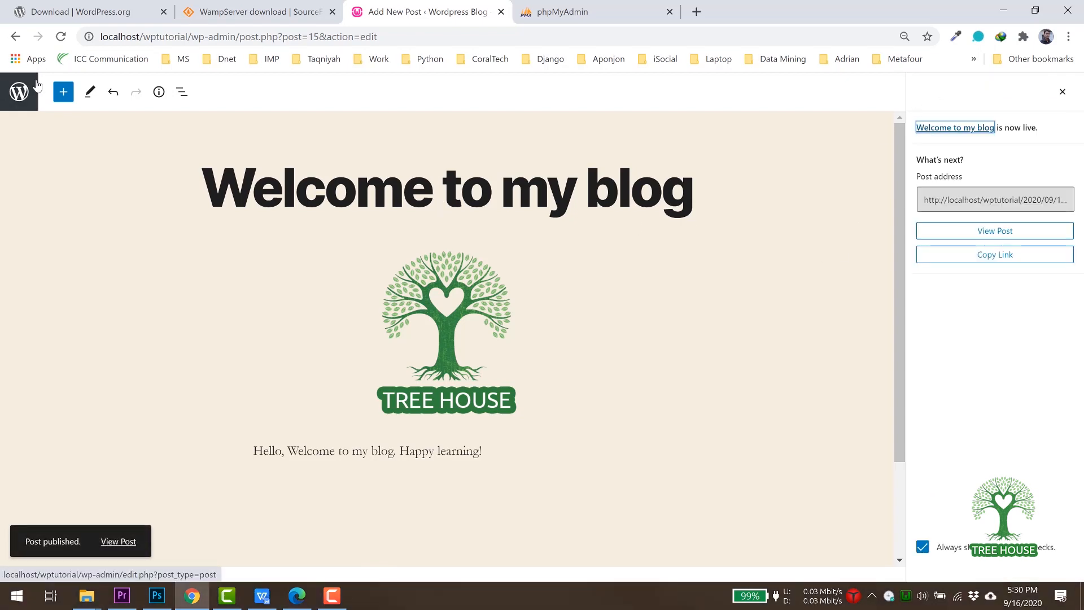
{"action": "left_click", "coordinate": [18, 94]}
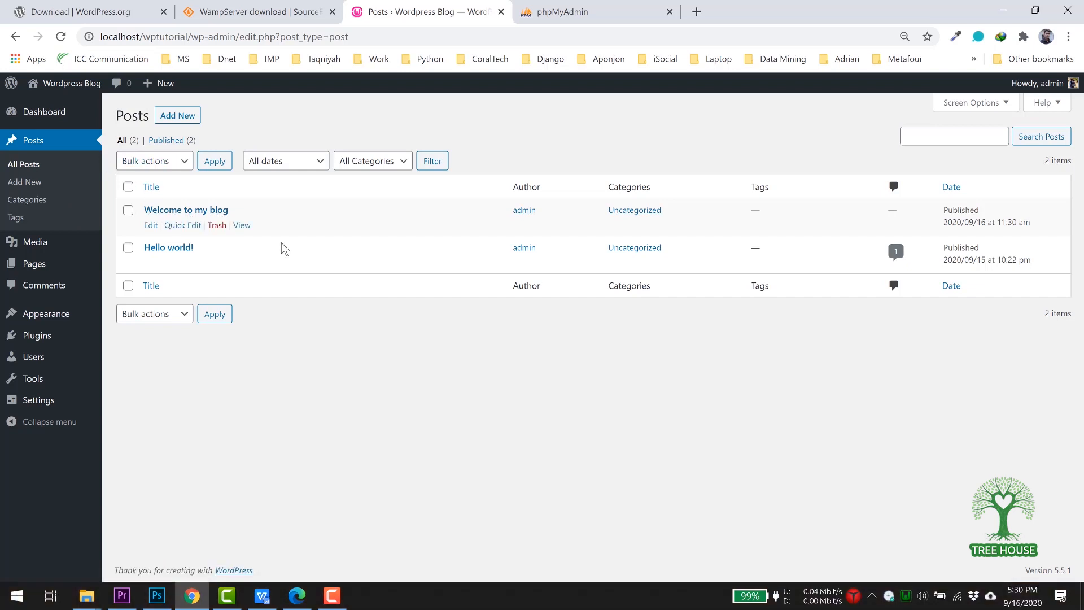
{"action": "mouse_move", "coordinate": [49, 110]}
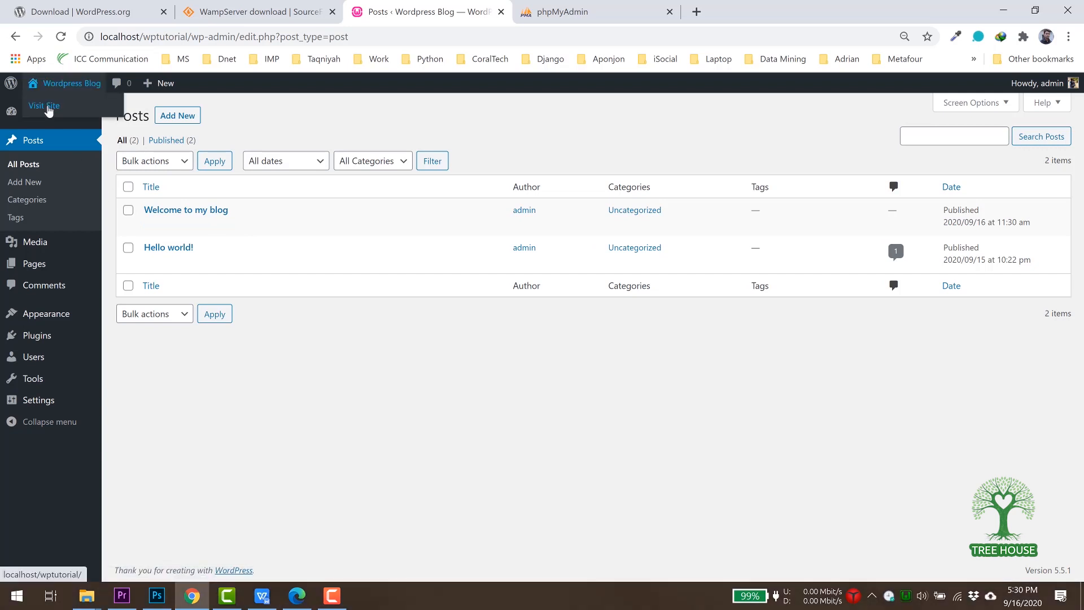
Open the live blog front page and scroll through the Welcome to my blog post.
{"action": "left_click", "coordinate": [49, 106]}
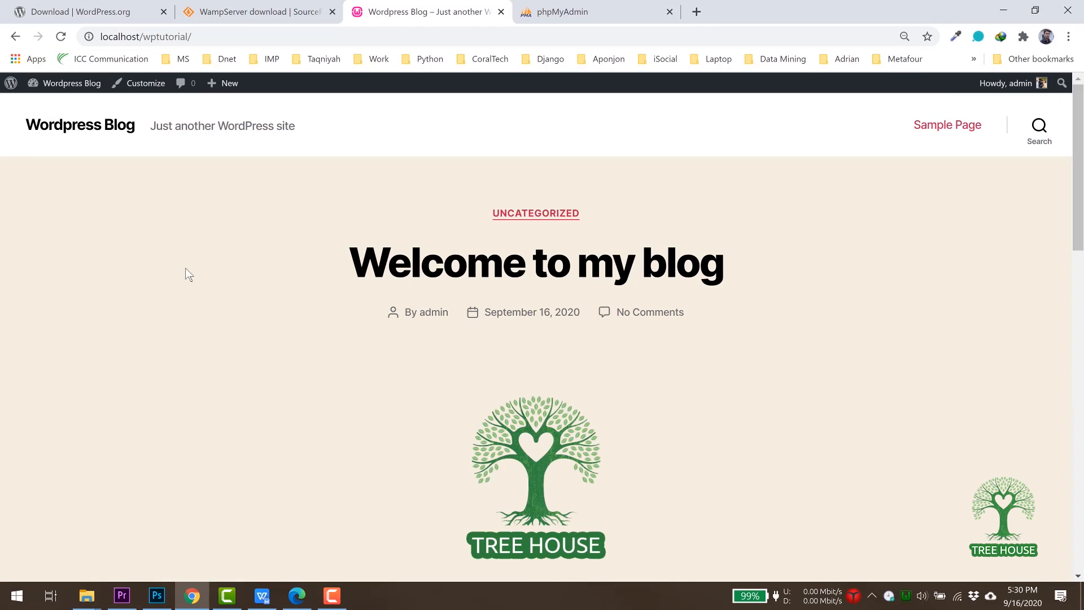
{"action": "scroll", "coordinate": [192, 294], "scroll_direction": "down", "scroll_amount": 1}
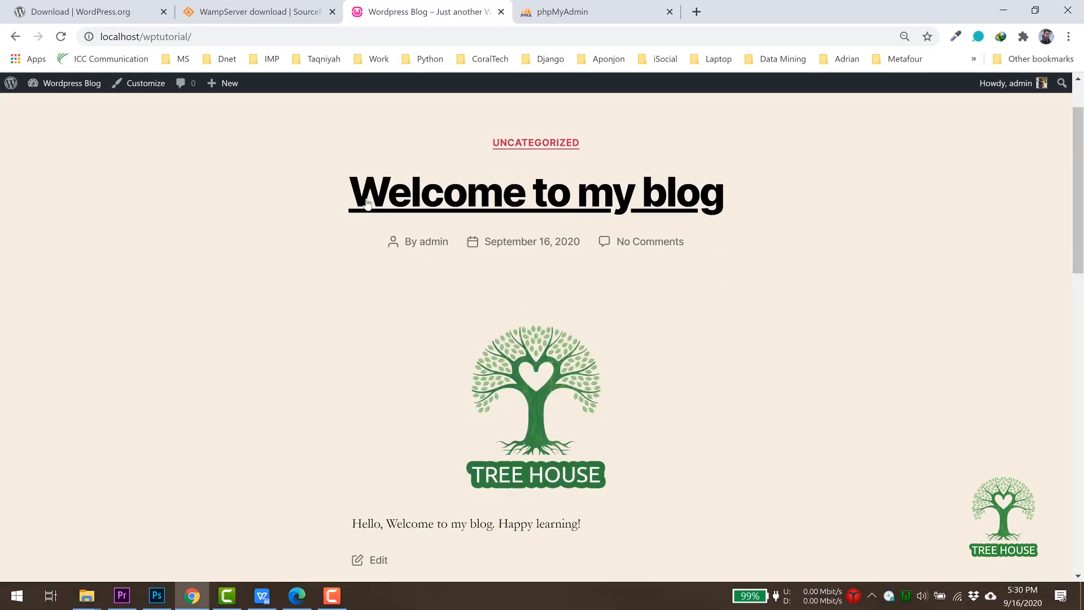
{"action": "scroll", "coordinate": [611, 320], "scroll_direction": "down", "scroll_amount": 1}
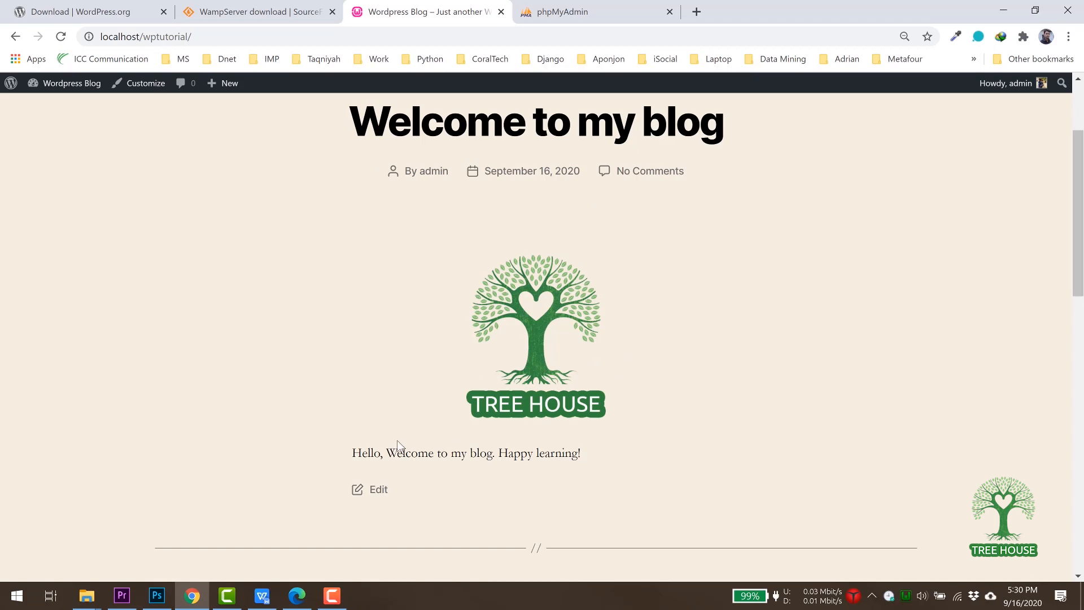
{"action": "triple_click", "coordinate": [416, 453]}
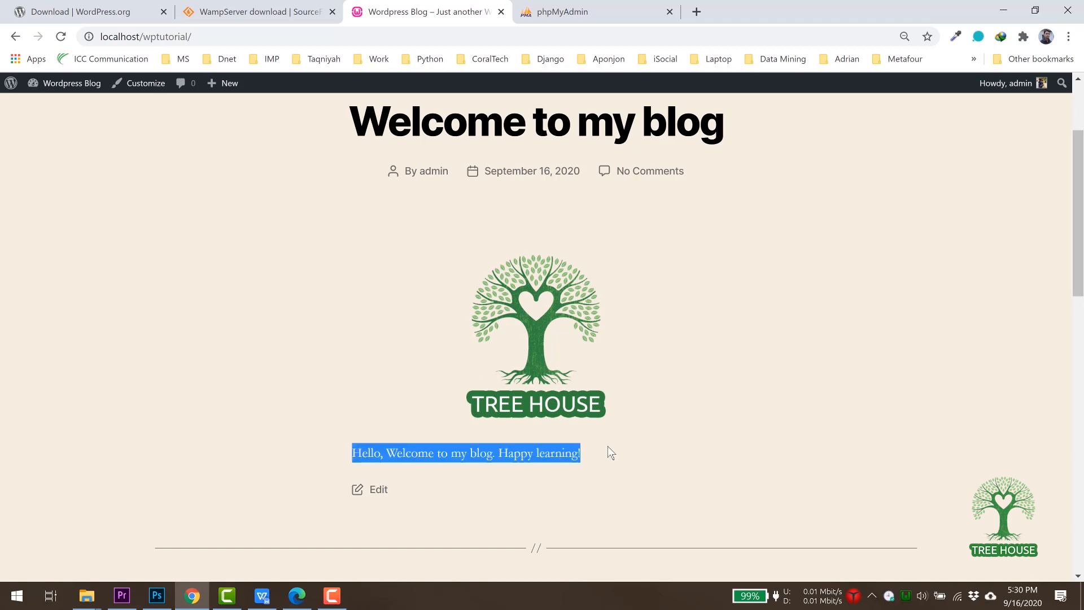
{"action": "left_click", "coordinate": [609, 447]}
{"action": "scroll", "coordinate": [608, 446], "scroll_direction": "up", "scroll_amount": 3}
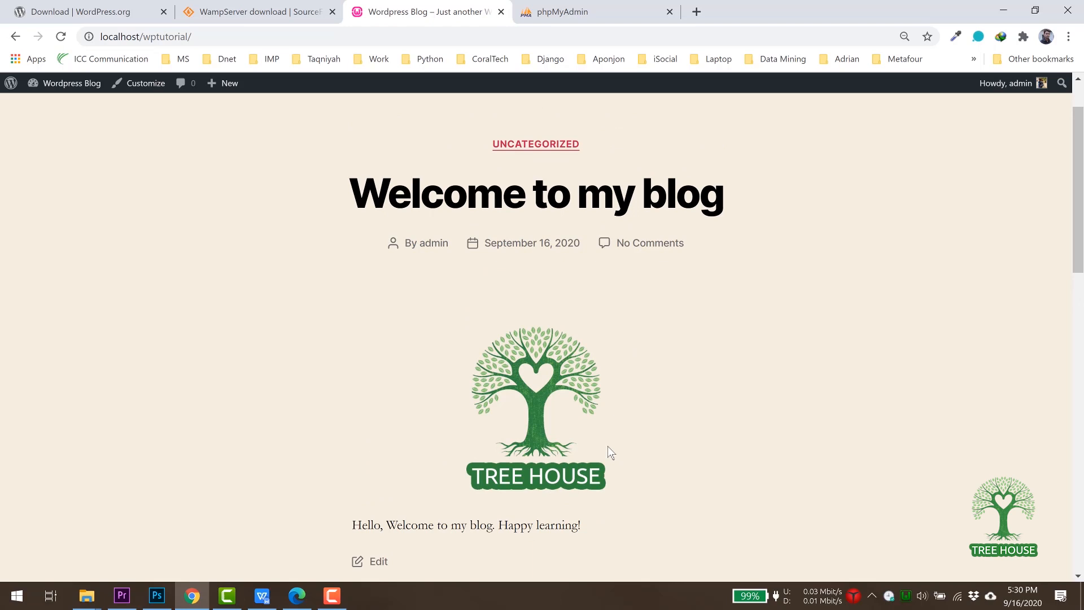
{"action": "scroll", "coordinate": [608, 447], "scroll_direction": "down", "scroll_amount": 3}
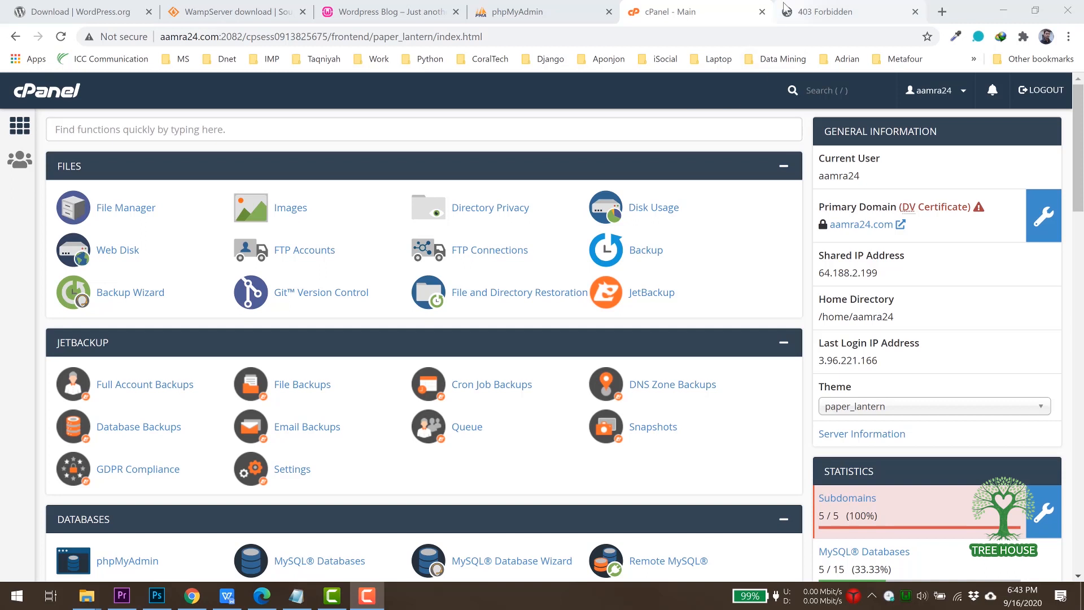
{"action": "left_click", "coordinate": [829, 13]}
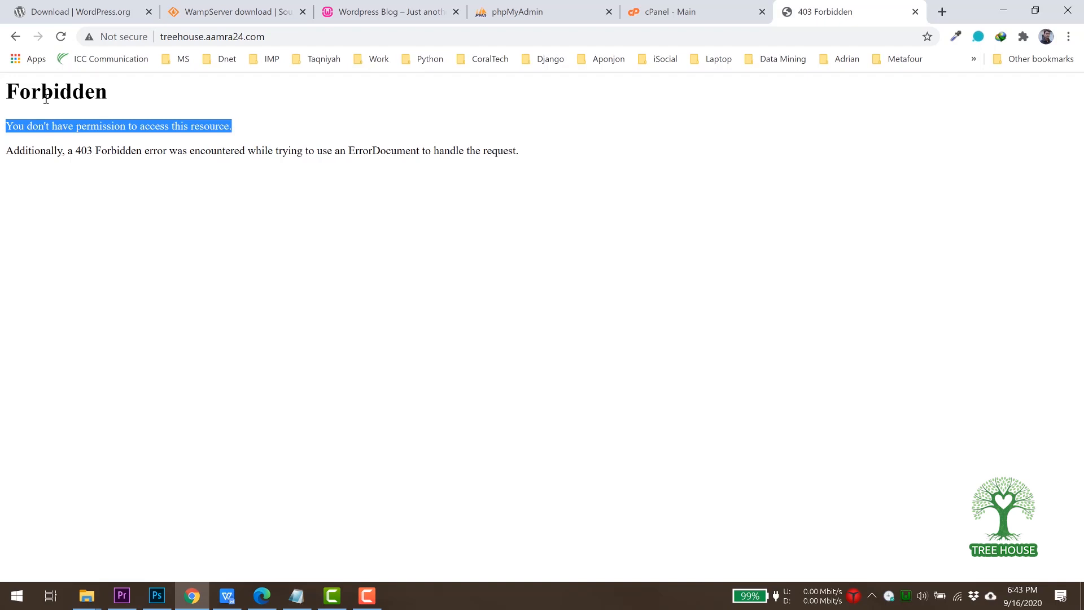
{"action": "left_click", "coordinate": [675, 12]}
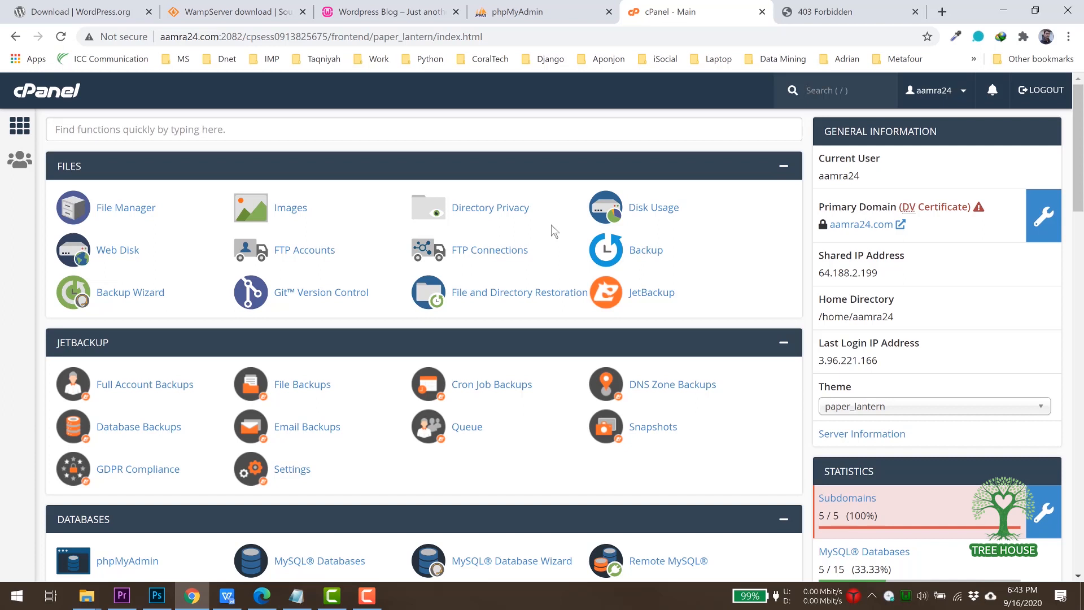
{"action": "left_click", "coordinate": [1004, 11]}
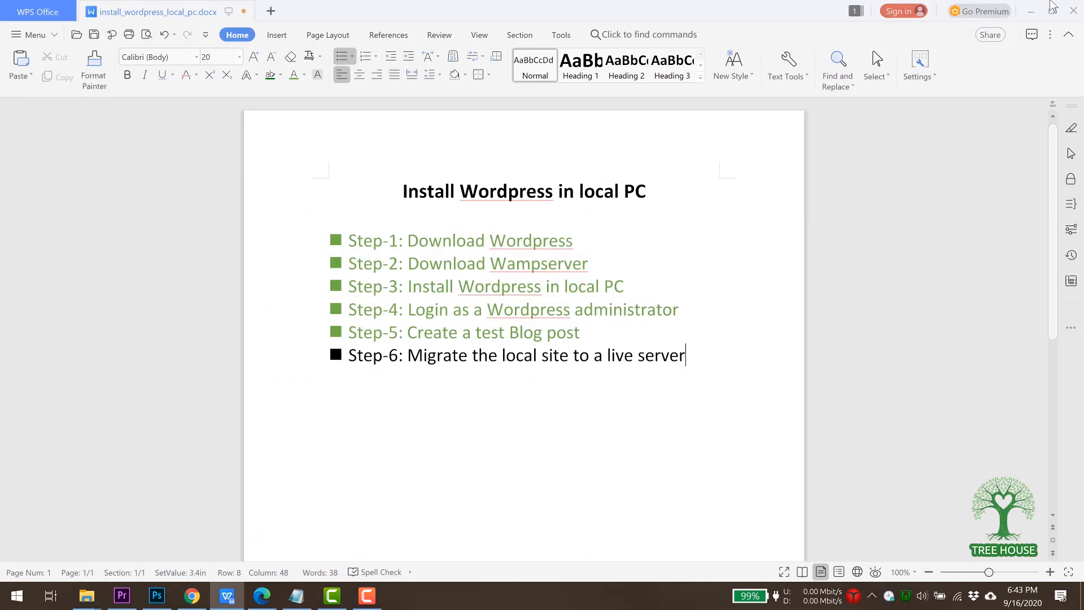
Open the D:\wamp64\www\wptutorial site folder in File Explorer.
{"action": "left_click", "coordinate": [1081, 596]}
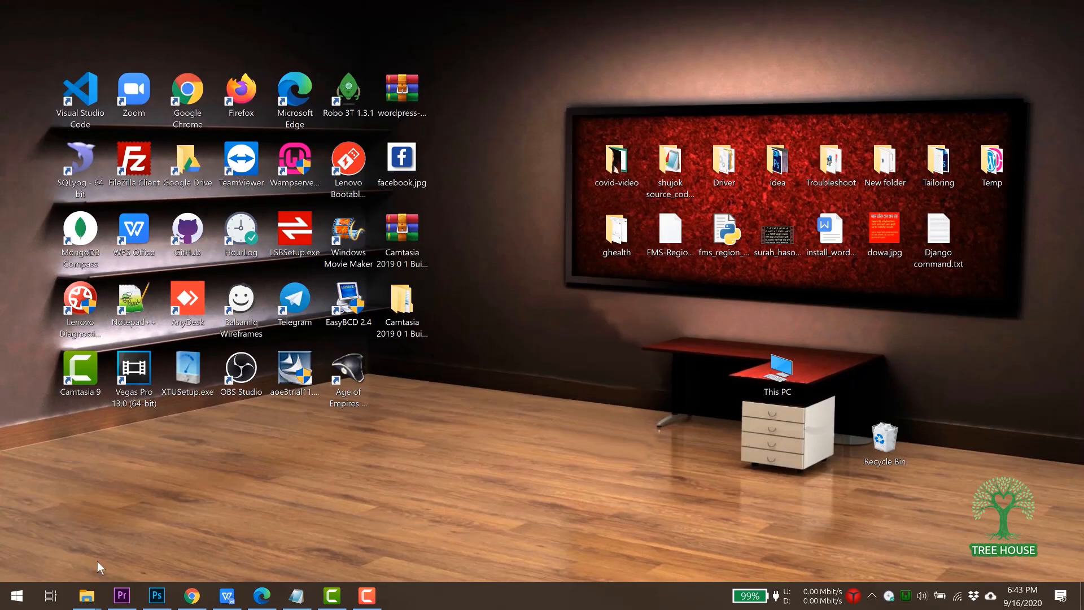
{"action": "mouse_move", "coordinate": [86, 594]}
{"action": "left_click", "coordinate": [244, 553]}
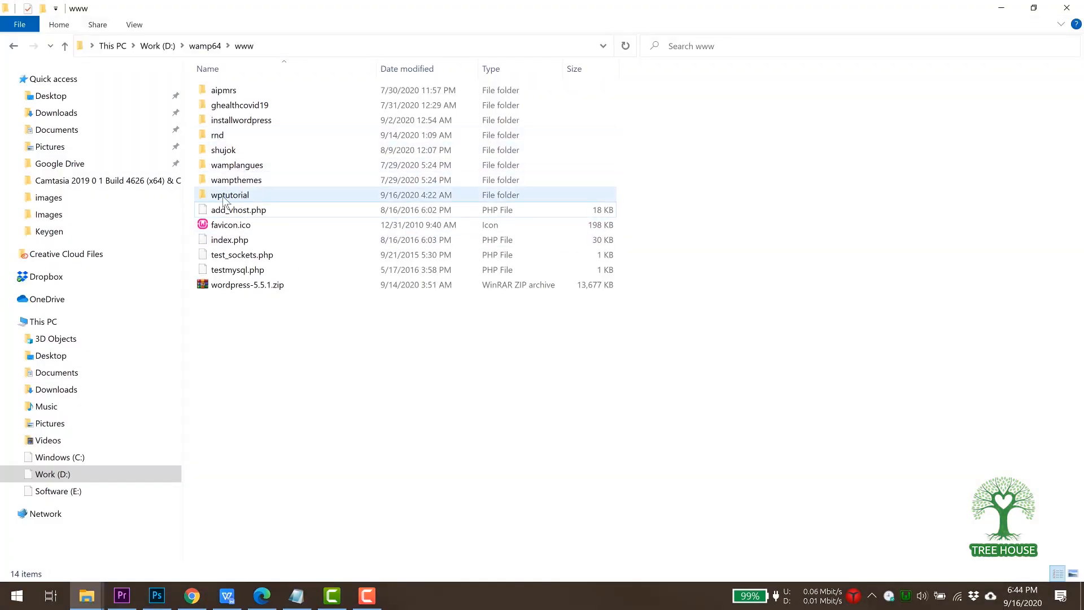
{"action": "double_click", "coordinate": [223, 196]}
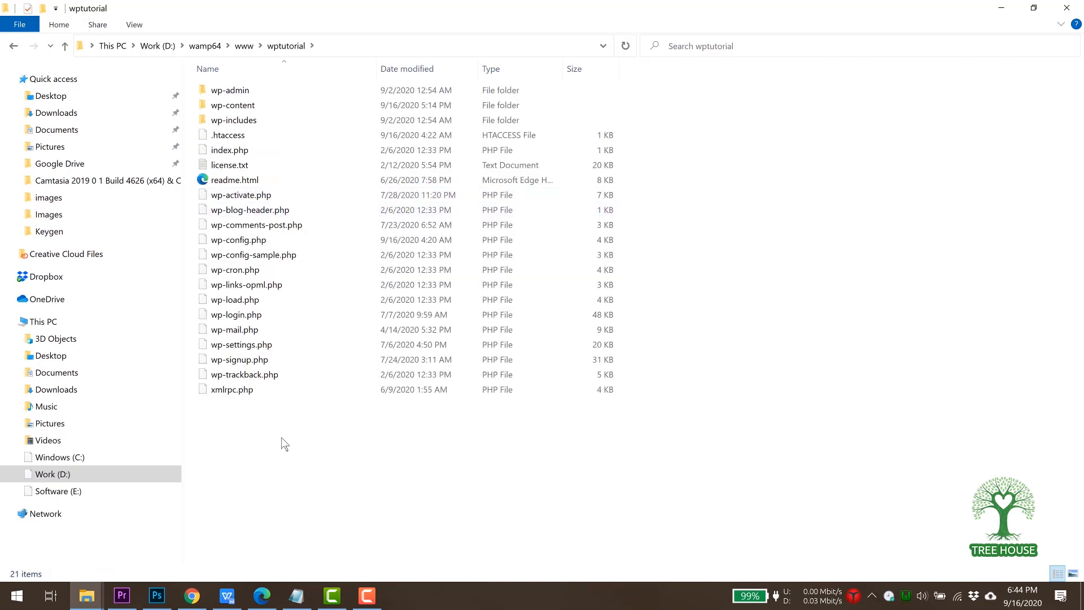
Compress all wptutorial files into a zip archive named wordpress.zip.
{"action": "key", "text": "ctrl+a"}
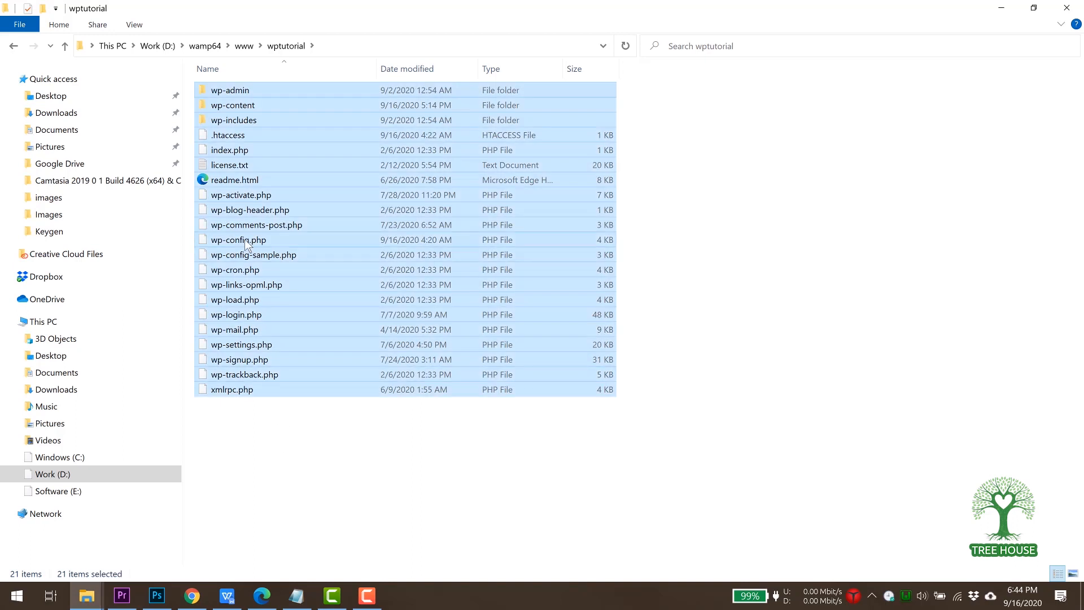
{"action": "right_click", "coordinate": [245, 240]}
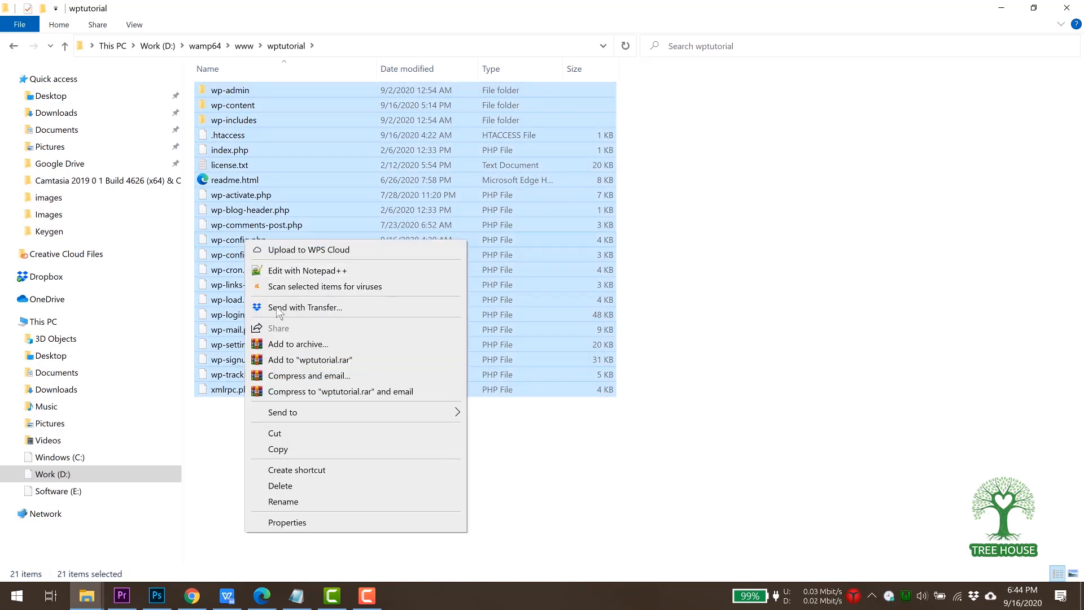
{"action": "mouse_move", "coordinate": [321, 411]}
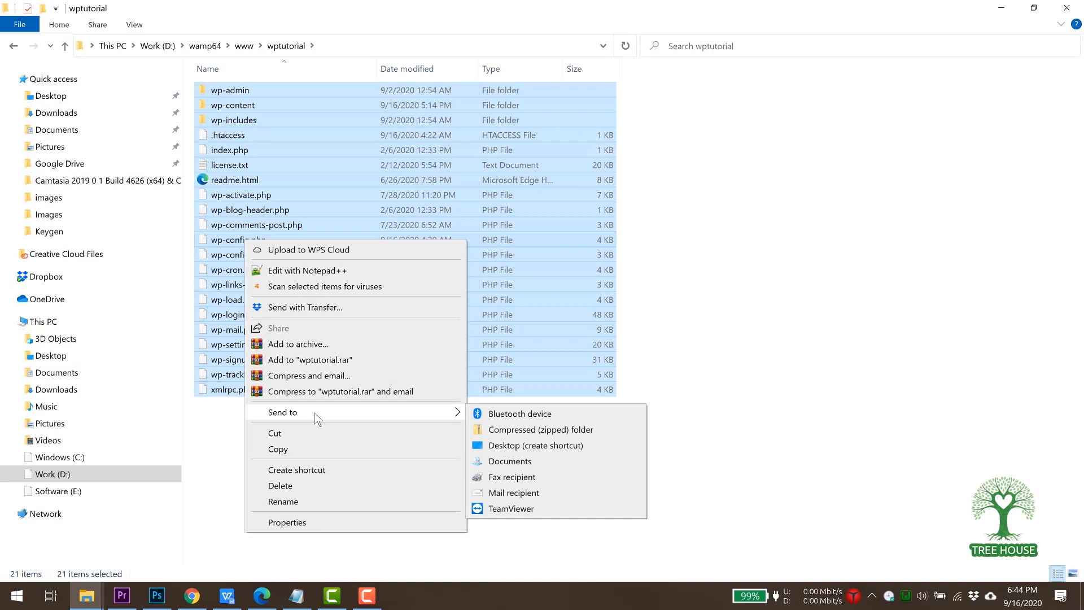
{"action": "left_click", "coordinate": [508, 431]}
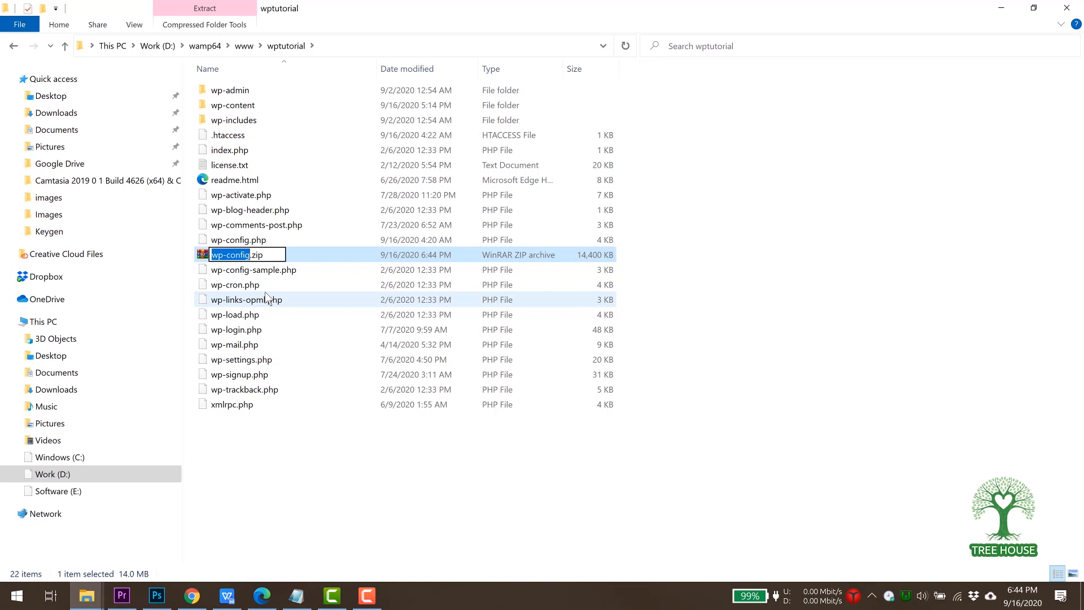
{"action": "type", "text": "wordpres"}
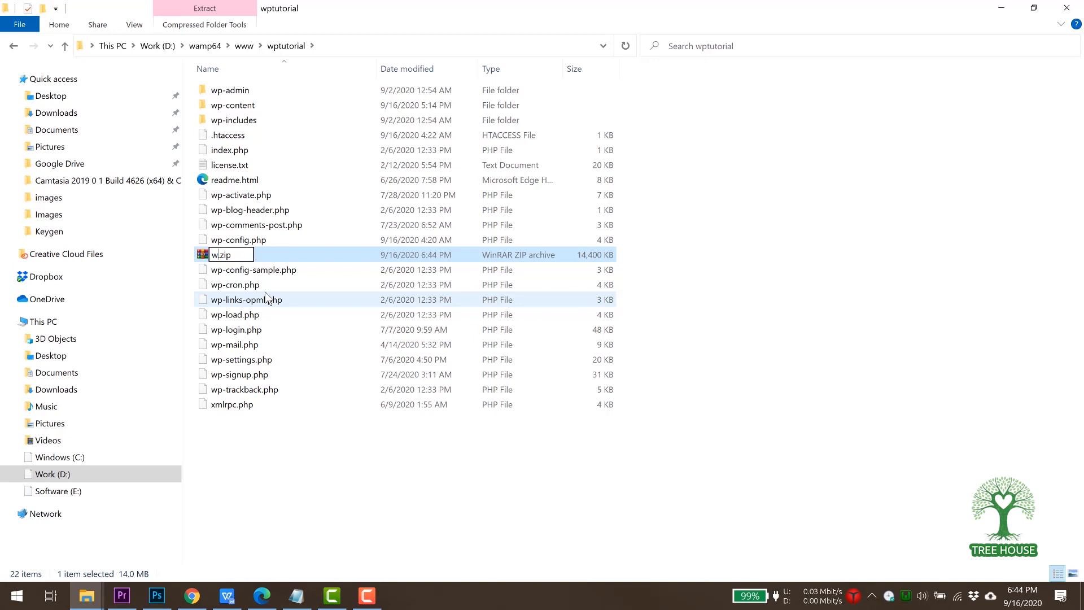
{"action": "type", "text": "s"}
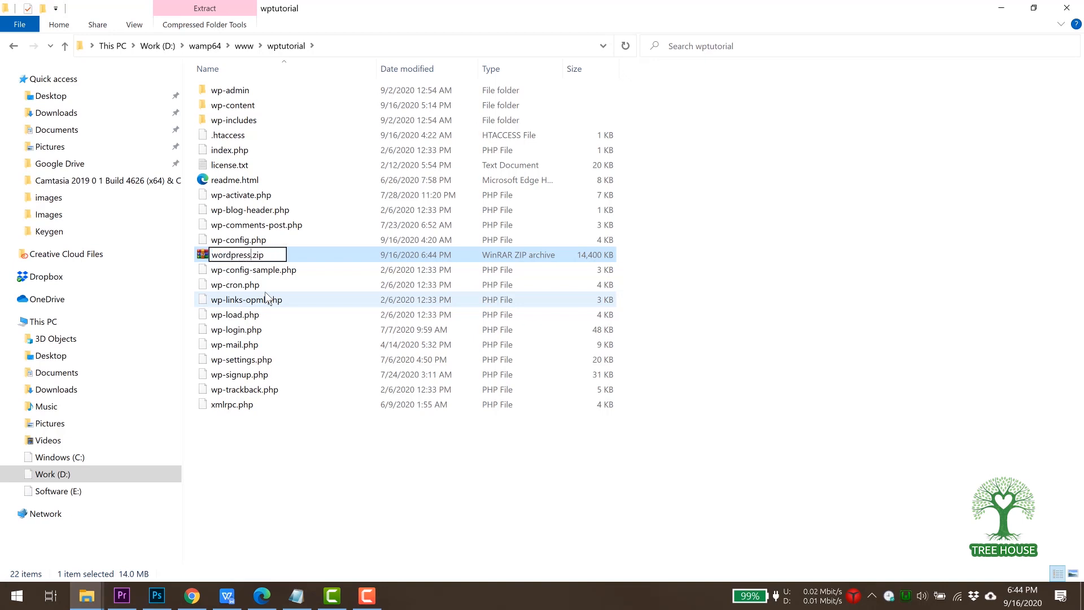
{"action": "key", "text": "Return"}
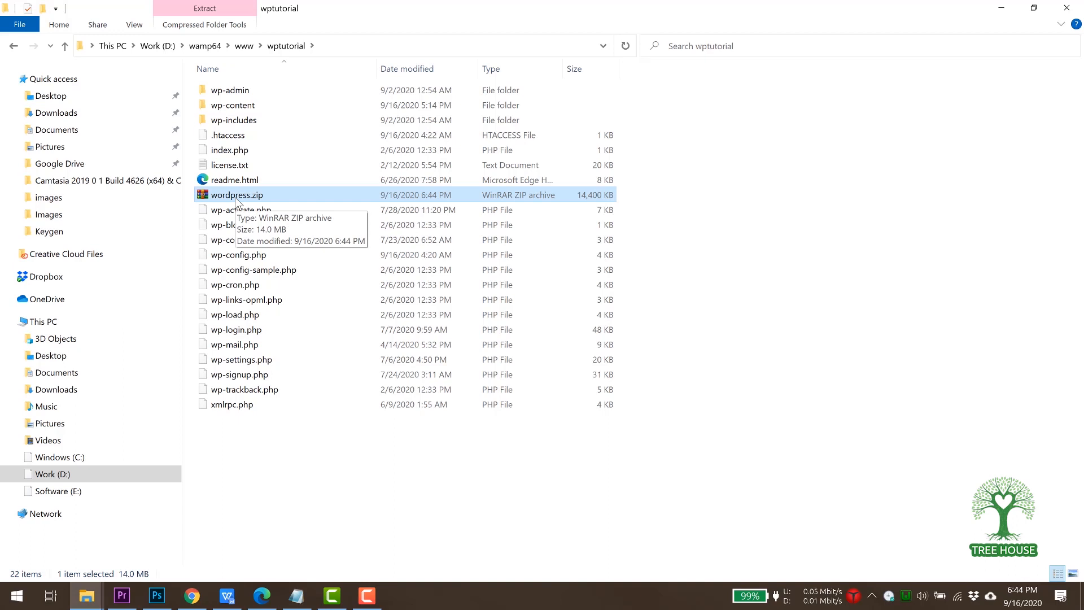
{"action": "left_click", "coordinate": [192, 596]}
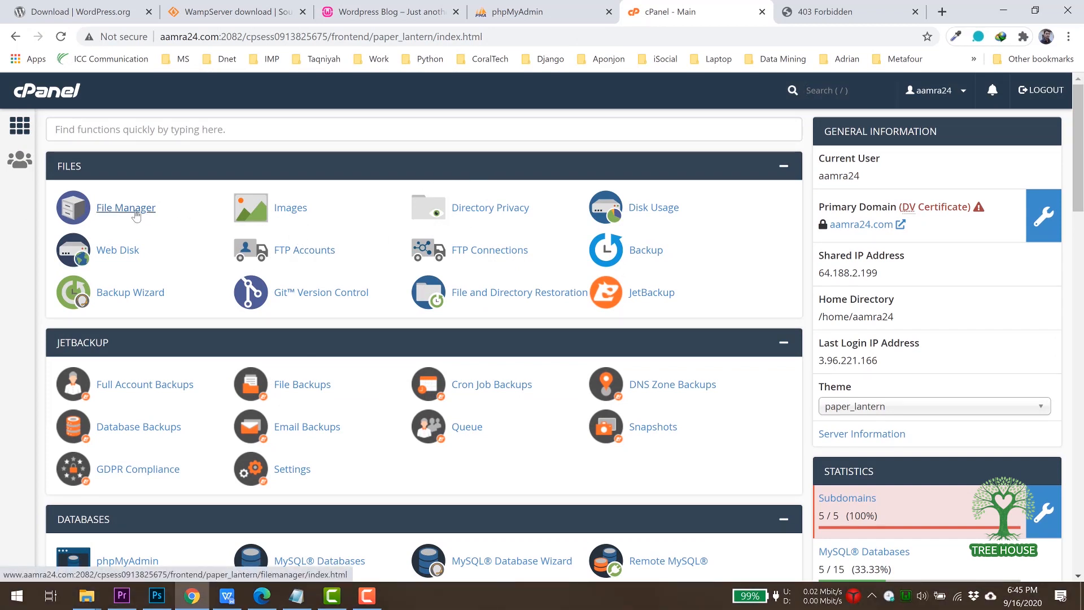
Open cPanel File Manager and navigate into public_html/treehouse.
{"action": "left_click", "coordinate": [131, 209]}
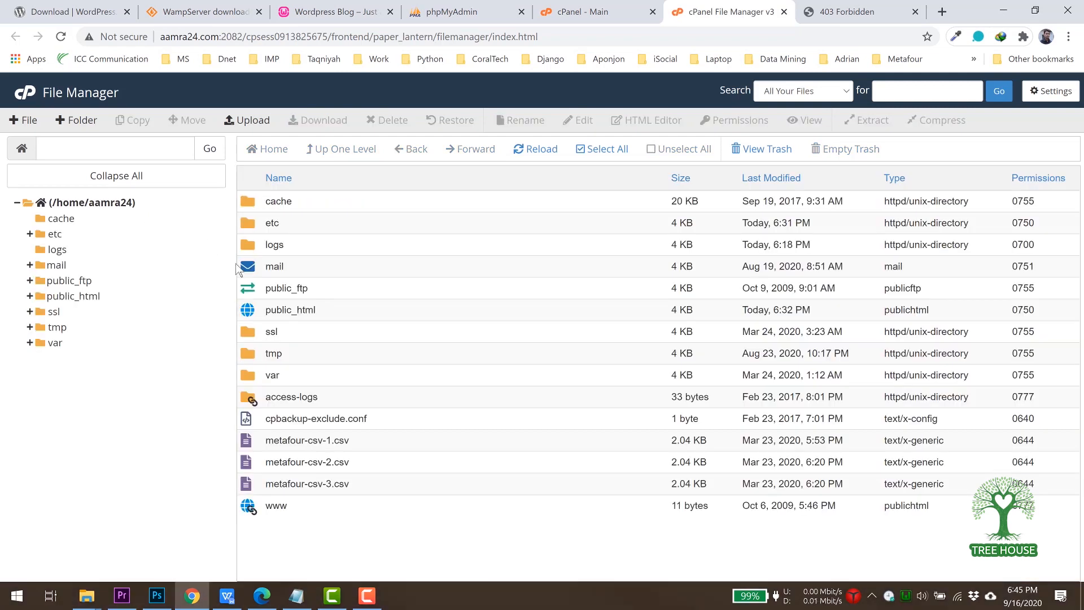
{"action": "left_click", "coordinate": [251, 314]}
{"action": "double_click", "coordinate": [251, 313]}
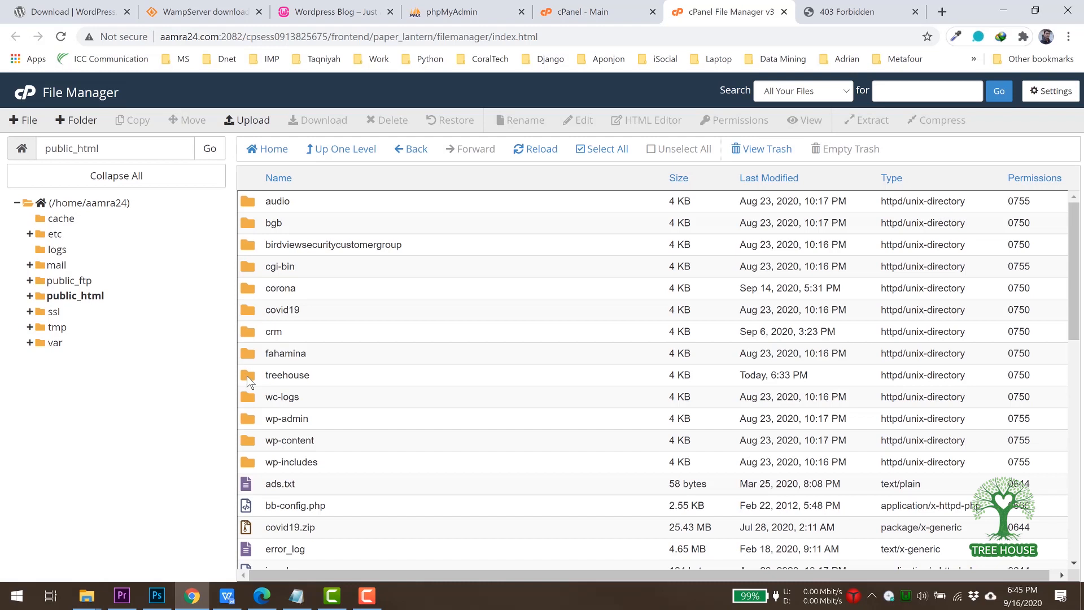
{"action": "left_click", "coordinate": [248, 377]}
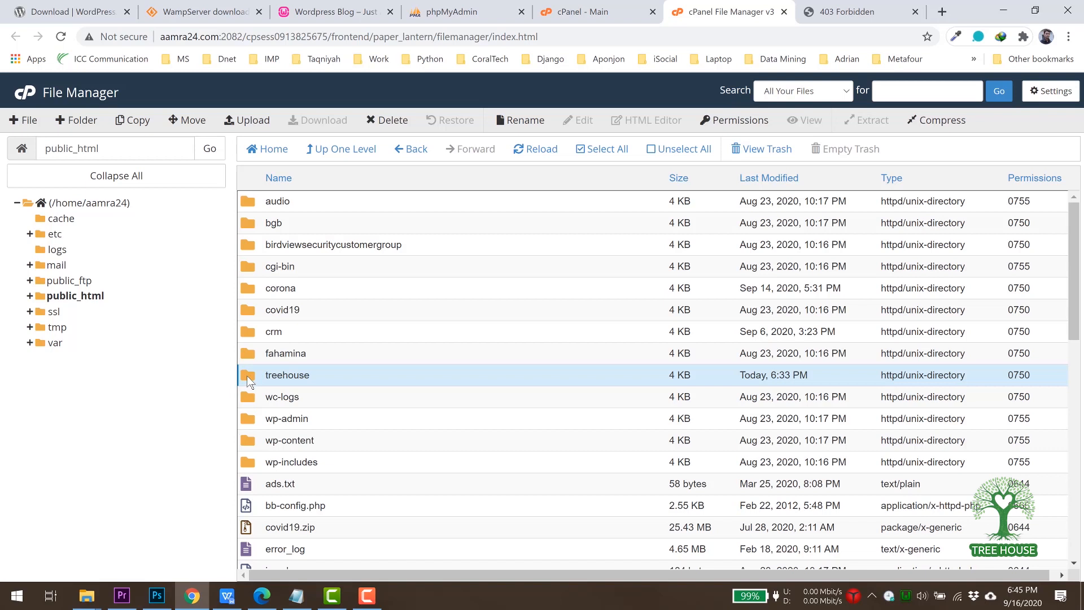
{"action": "double_click", "coordinate": [247, 374]}
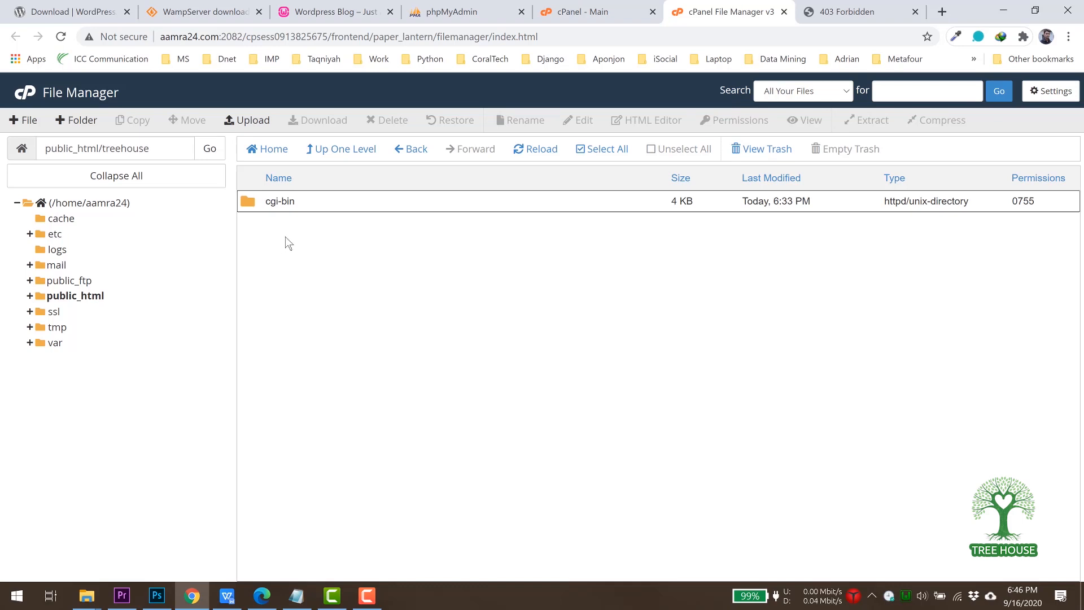
Upload wordpress.zip from the wptutorial folder into treehouse and close the finished upload page.
{"action": "left_click", "coordinate": [255, 122]}
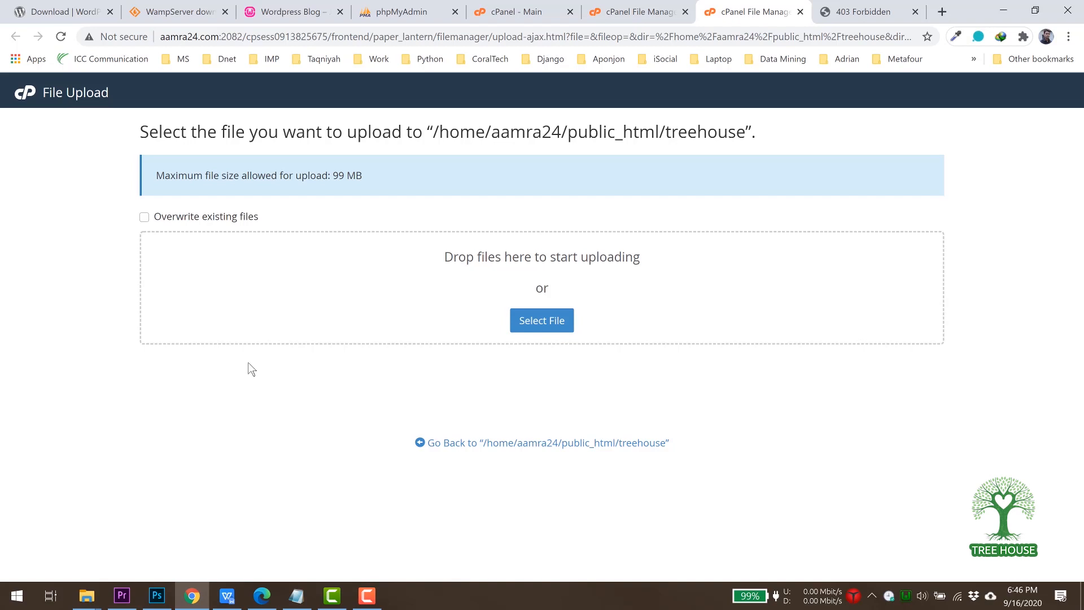
{"action": "left_click", "coordinate": [87, 596]}
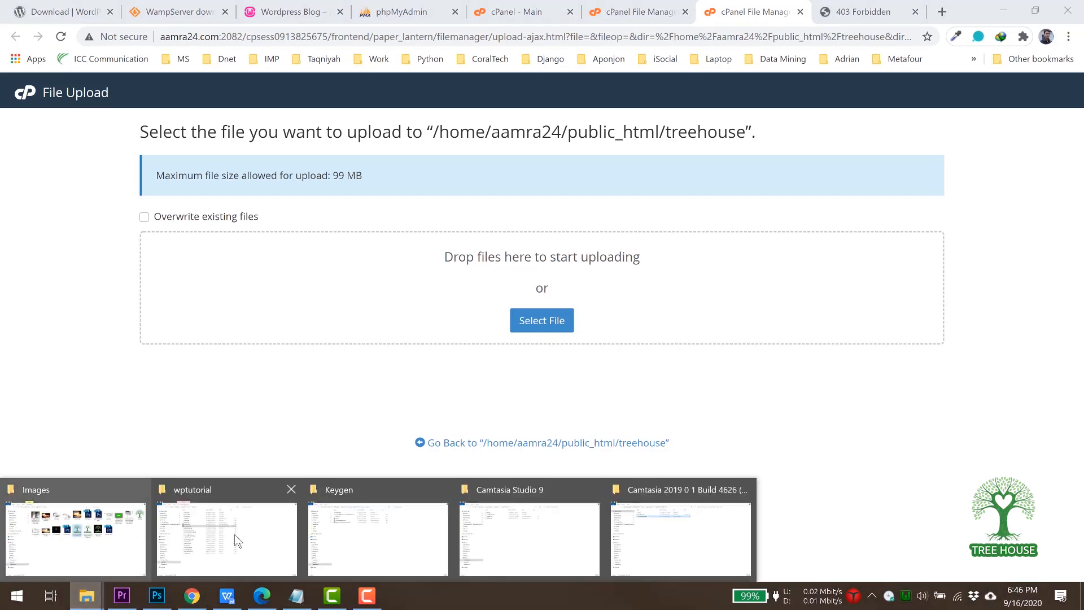
{"action": "left_click", "coordinate": [237, 541]}
{"action": "left_click_drag", "start_coordinate": [237, 195], "coordinate": [192, 596]}
{"action": "left_click_drag", "start_coordinate": [394, 409], "coordinate": [487, 318]}
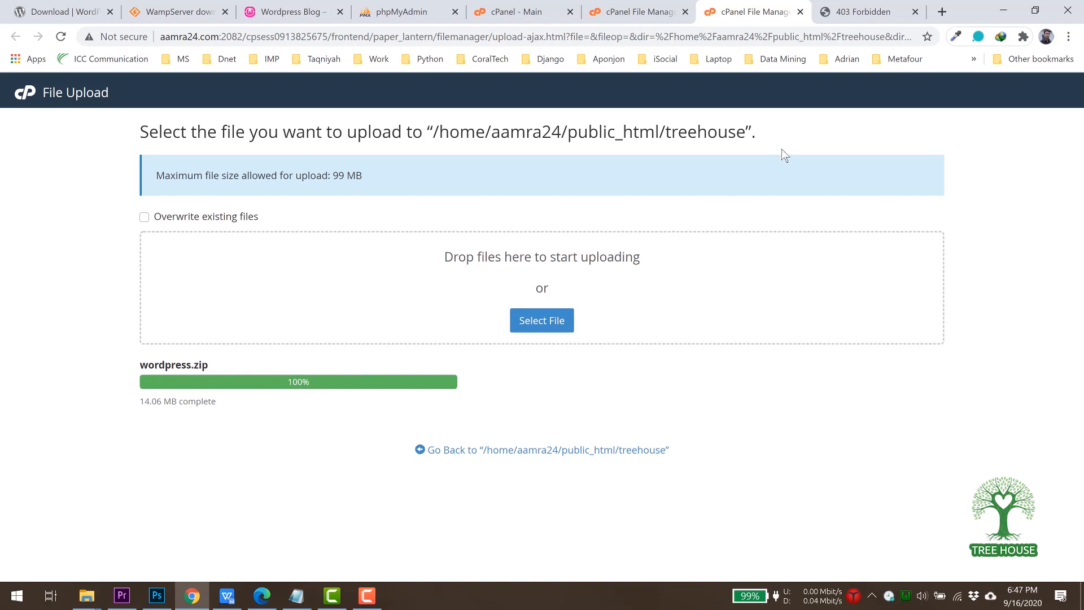
{"action": "left_click", "coordinate": [801, 12]}
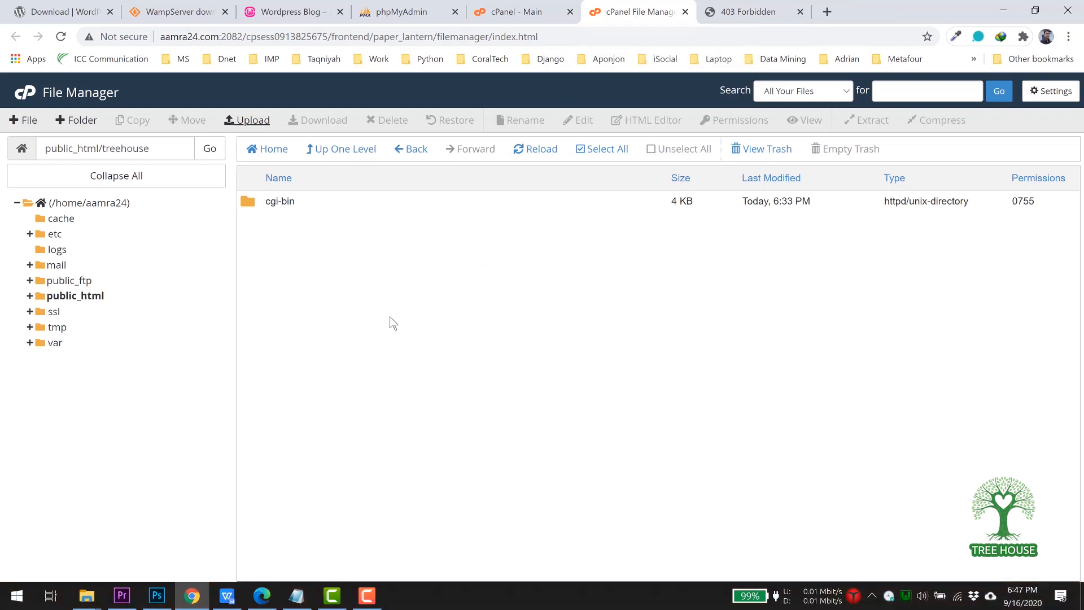
Extract wordpress.zip into public_html/treehouse and refresh the listing to show the files.
{"action": "left_click", "coordinate": [534, 155]}
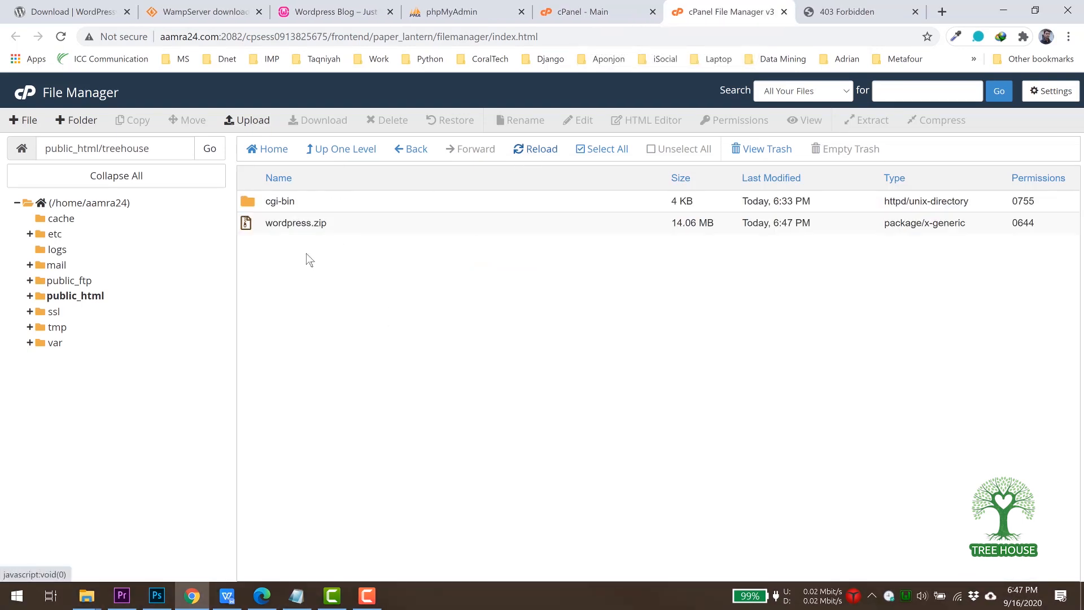
{"action": "left_click", "coordinate": [248, 224]}
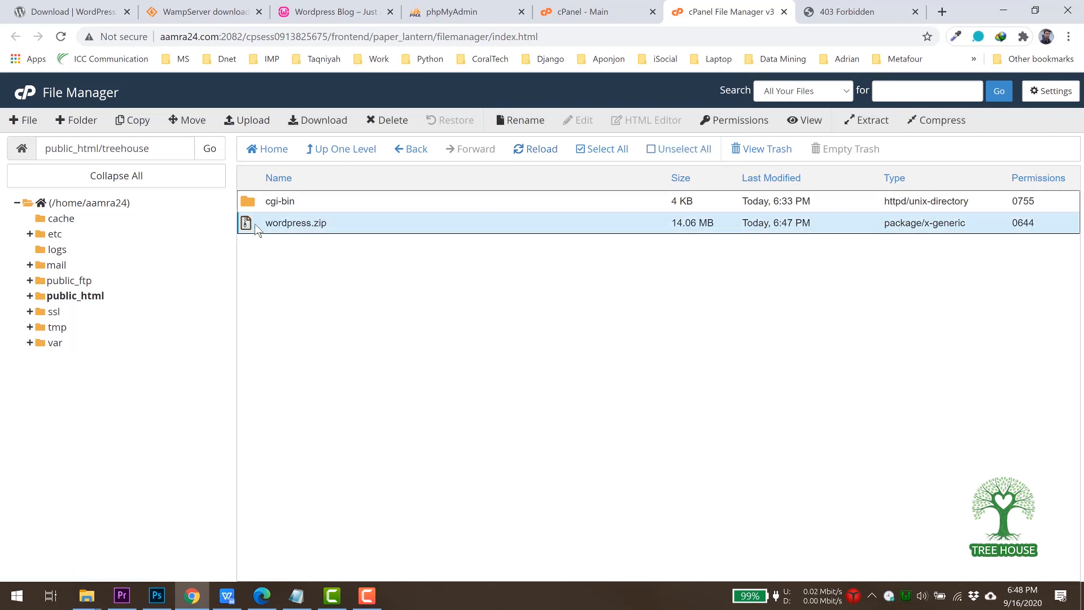
{"action": "left_click", "coordinate": [864, 121]}
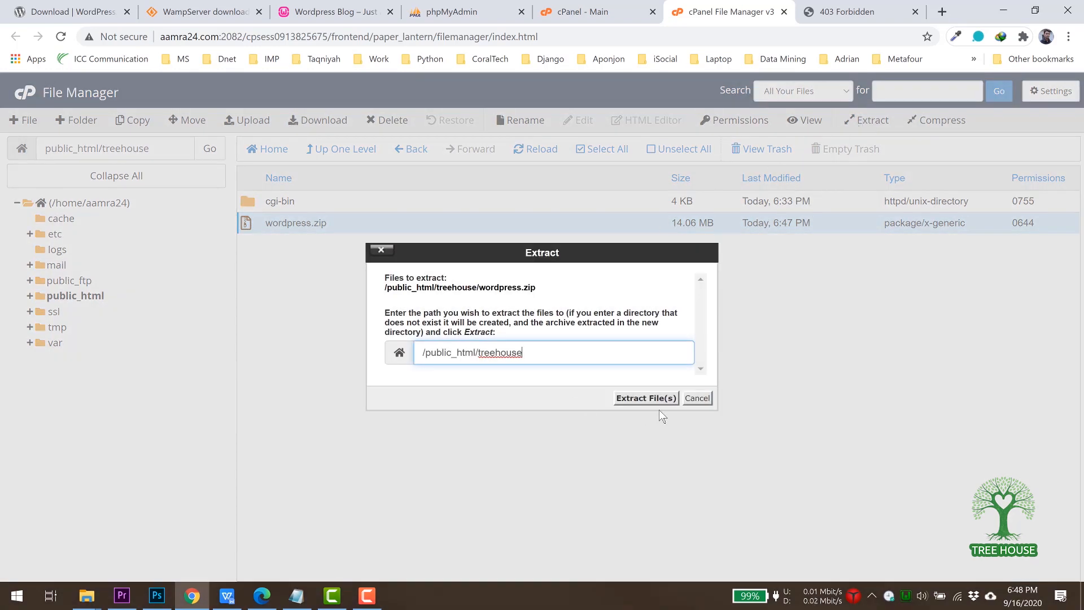
{"action": "left_click", "coordinate": [646, 399]}
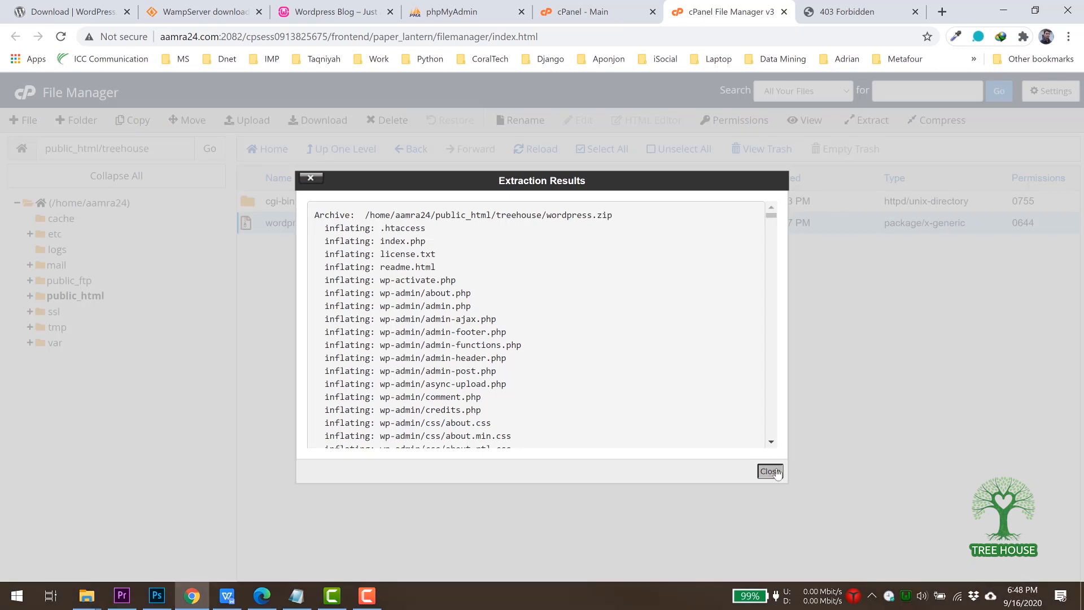
{"action": "left_click", "coordinate": [771, 471]}
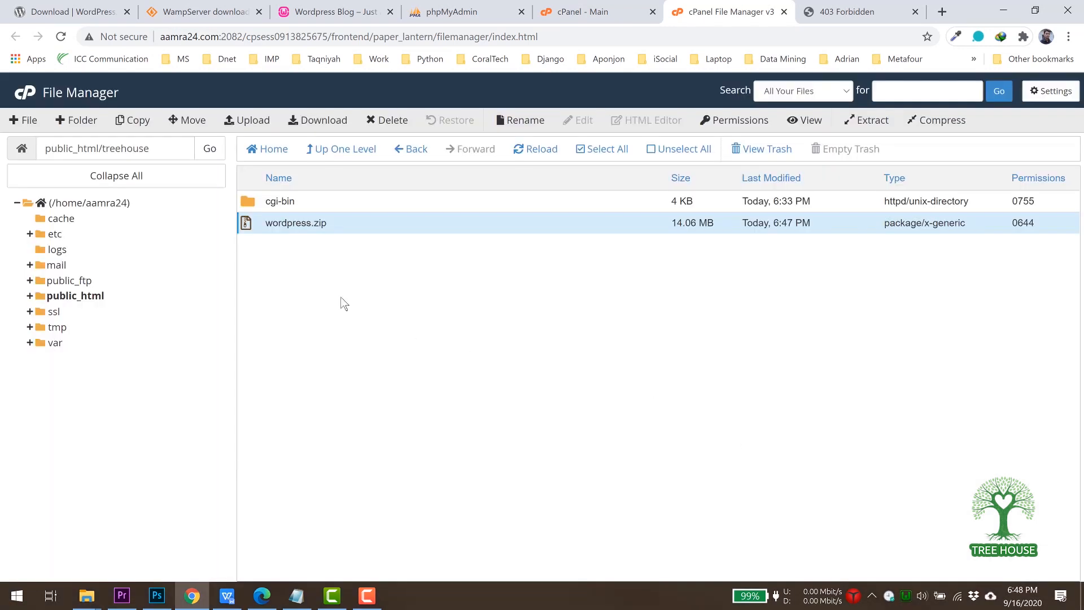
{"action": "left_click", "coordinate": [537, 152]}
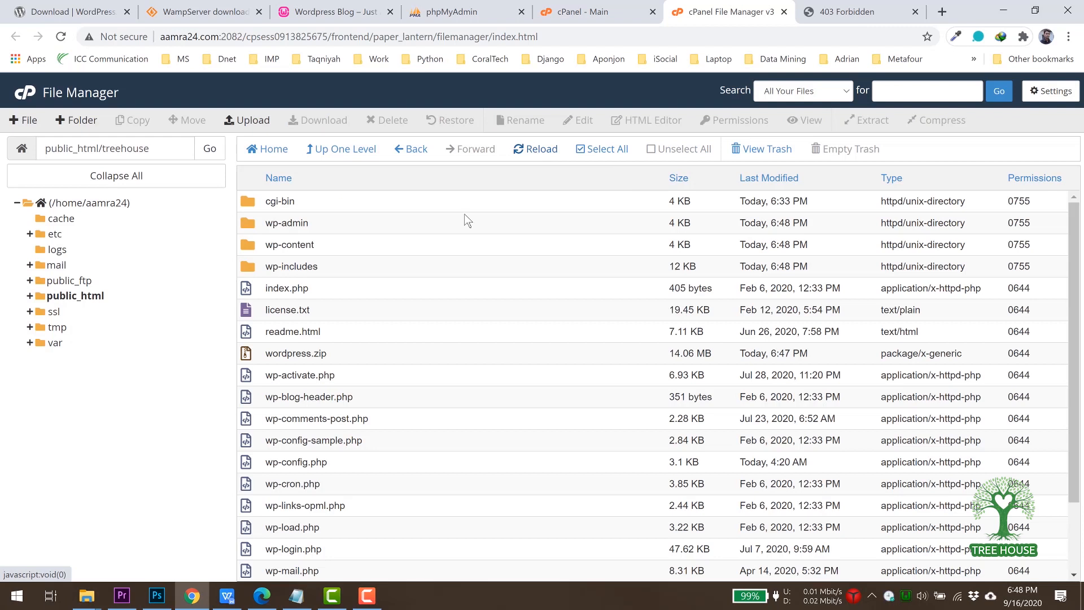
{"action": "scroll", "coordinate": [445, 385], "scroll_direction": "down", "scroll_amount": 2}
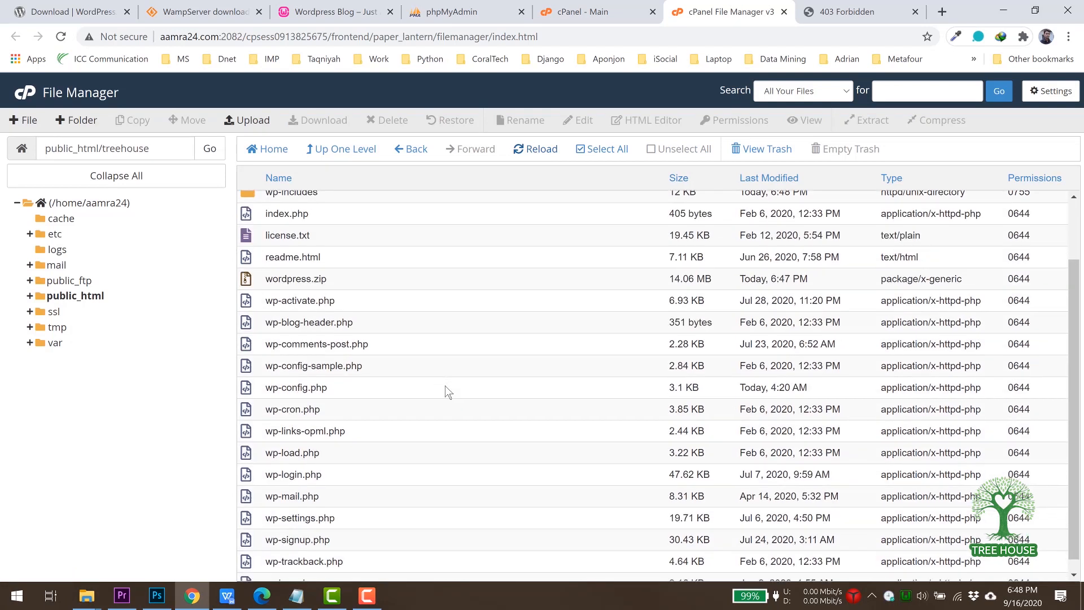
{"action": "scroll", "coordinate": [445, 385], "scroll_direction": "up", "scroll_amount": 2}
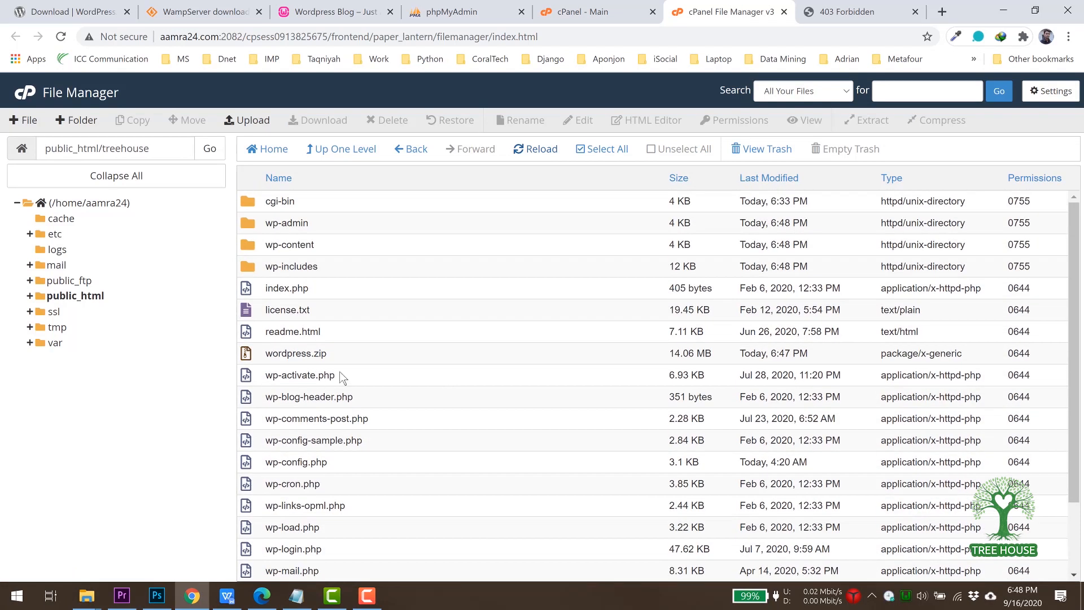
{"action": "scroll", "coordinate": [339, 375], "scroll_direction": "down", "scroll_amount": 2}
{"action": "scroll", "coordinate": [341, 376], "scroll_direction": "up", "scroll_amount": 2}
Permanently delete wordpress.zip, skipping the trash, and view the subdomain's 403 Forbidden page.
{"action": "left_click", "coordinate": [247, 356]}
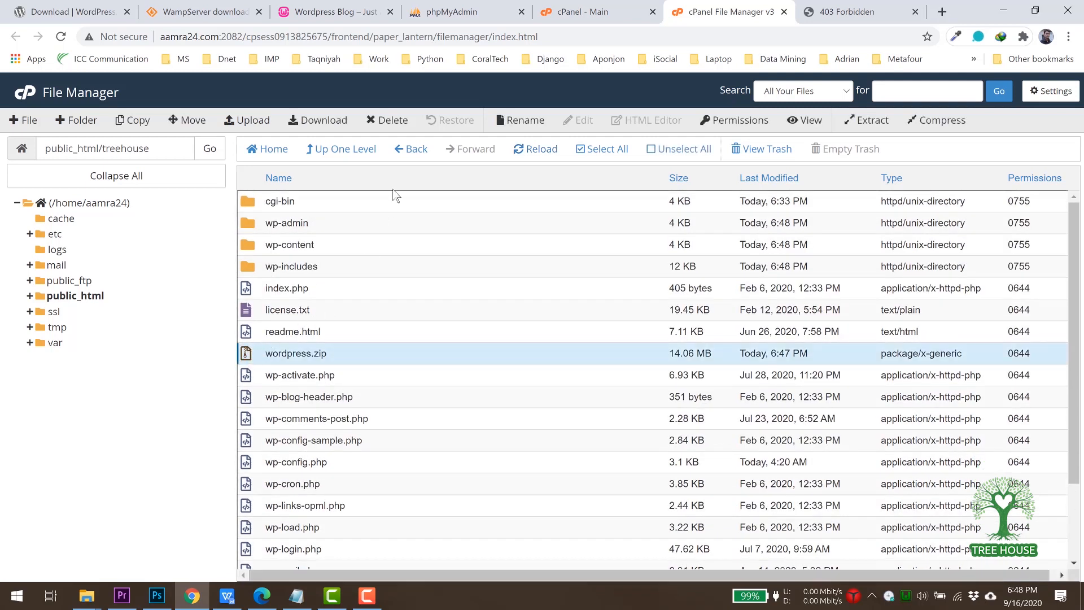
{"action": "left_click", "coordinate": [383, 123]}
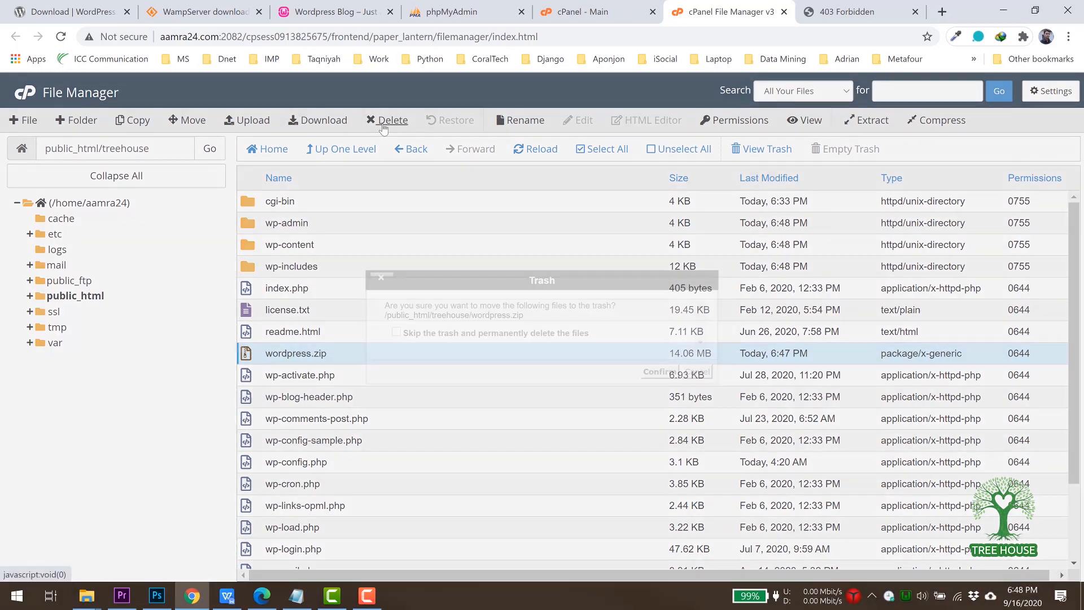
{"action": "left_click", "coordinate": [421, 335]}
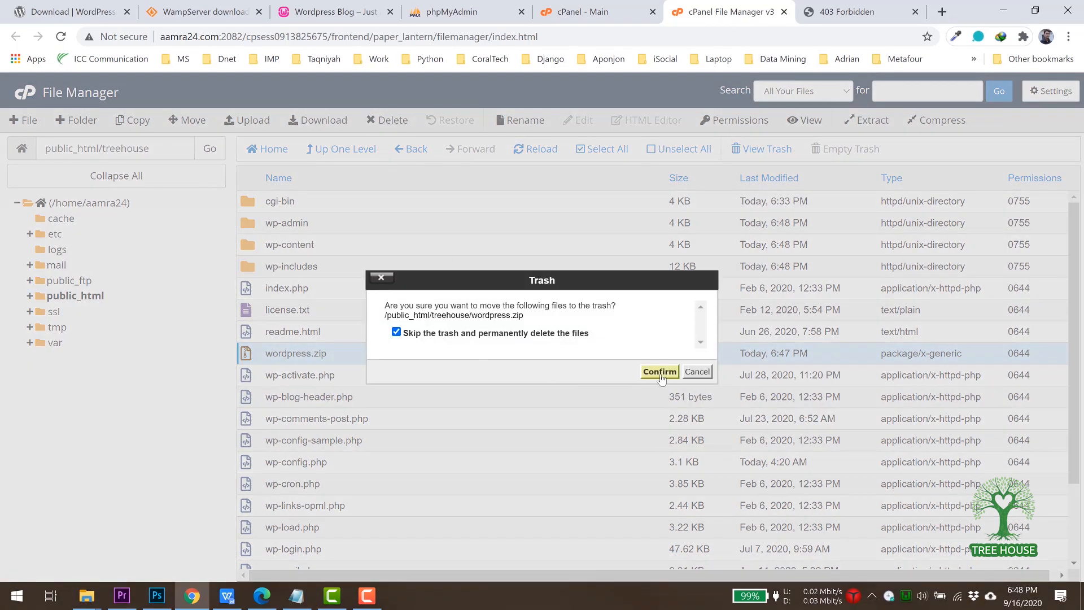
{"action": "left_click", "coordinate": [660, 372]}
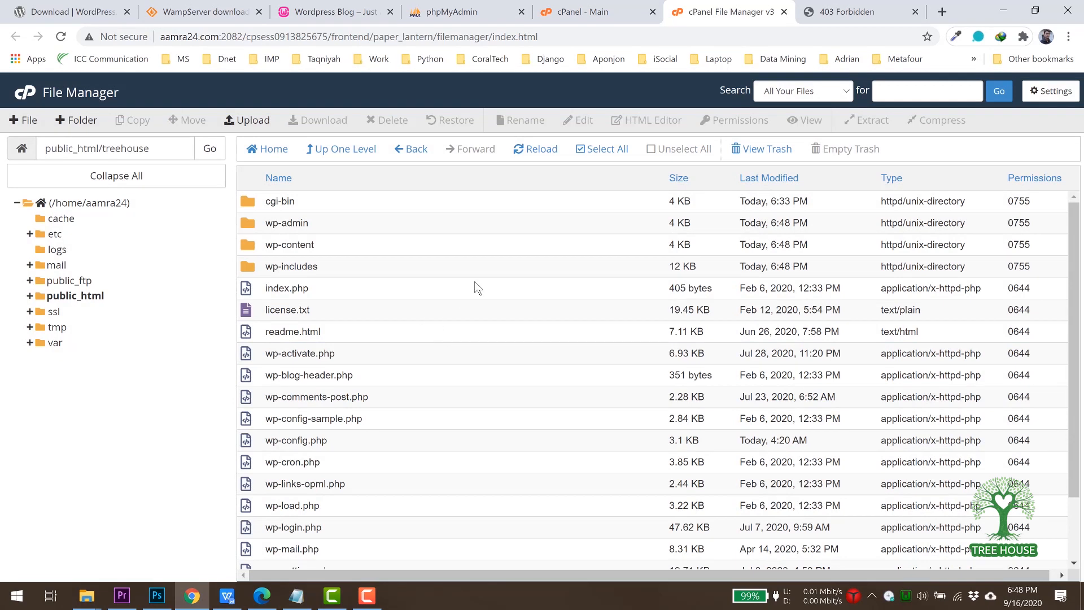
{"action": "left_click", "coordinate": [828, 13]}
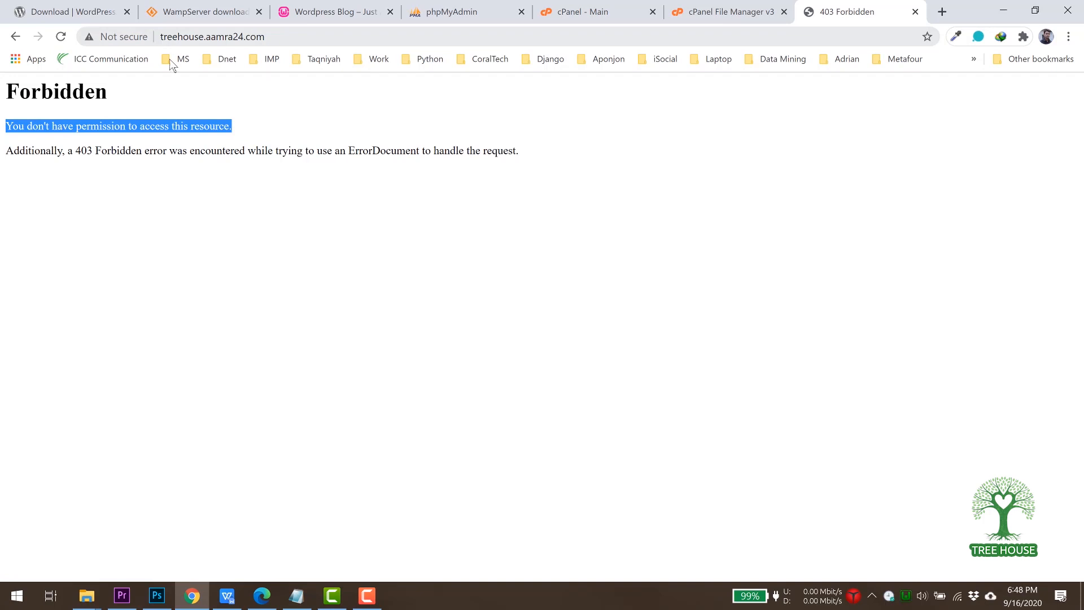
Reload treehouse.aamra24.com to see the database connection error, then return to cPanel Main.
{"action": "left_click", "coordinate": [61, 37]}
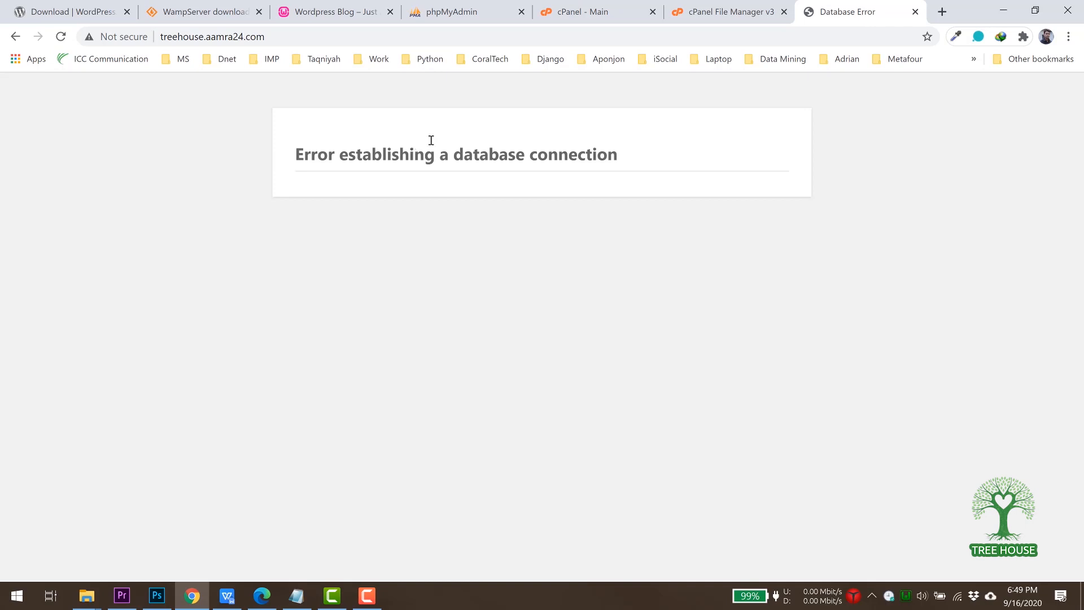
{"action": "left_click", "coordinate": [582, 11]}
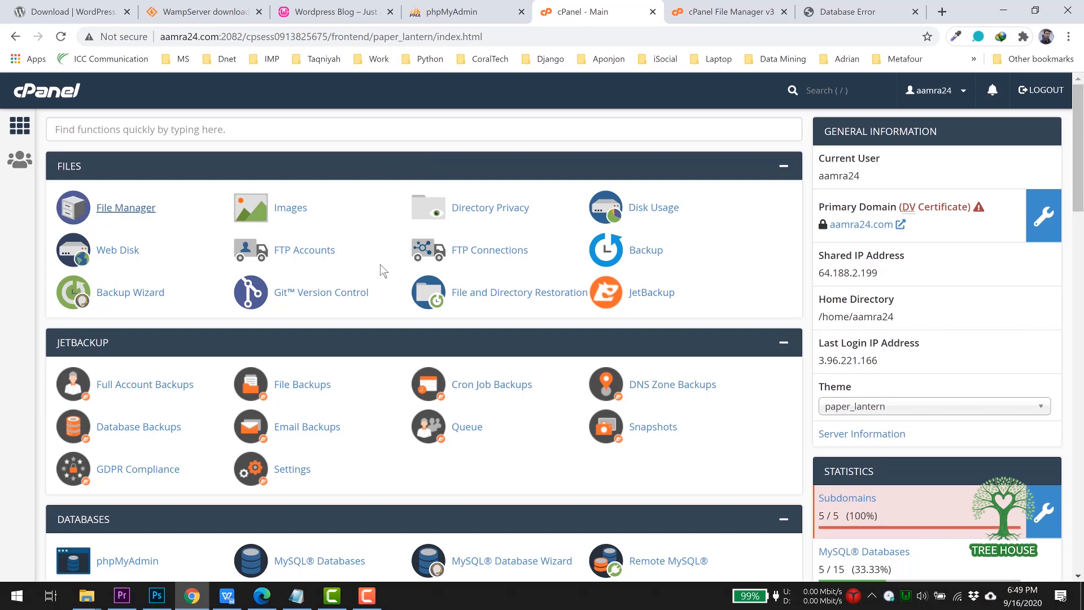
Find MySQL Databases via a 'data' search, create database aamra24_wpdb, and select its name.
{"action": "left_click", "coordinate": [158, 130]}
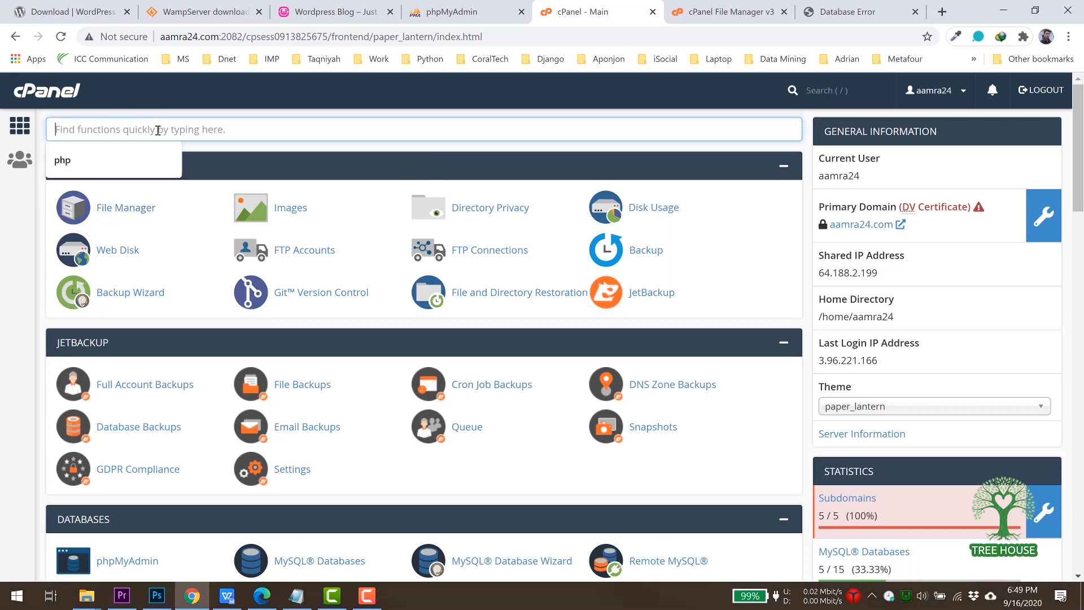
{"action": "type", "text": "data"}
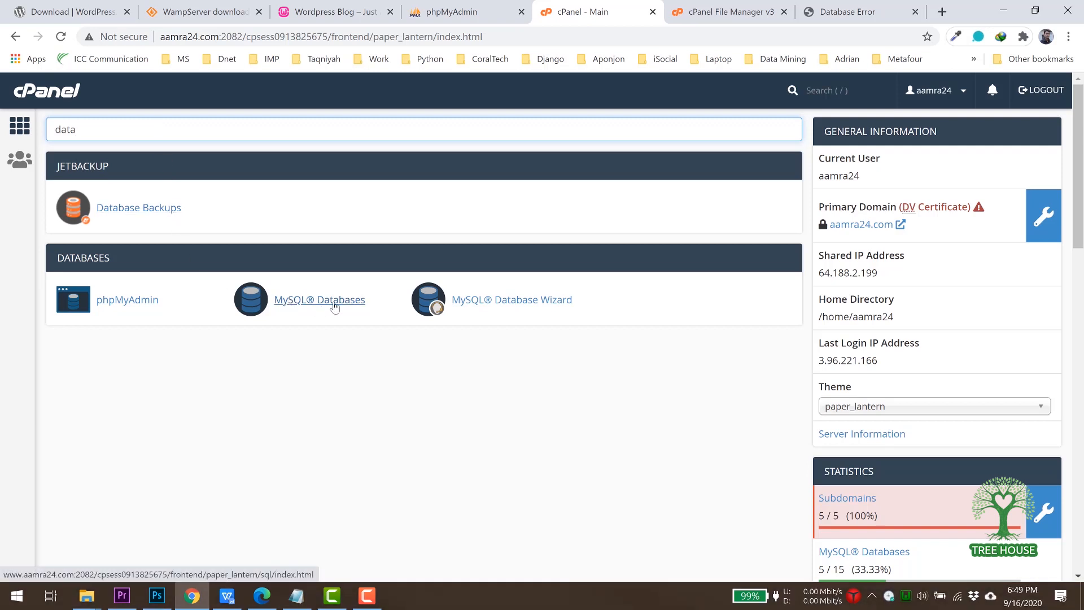
{"action": "left_click", "coordinate": [334, 299]}
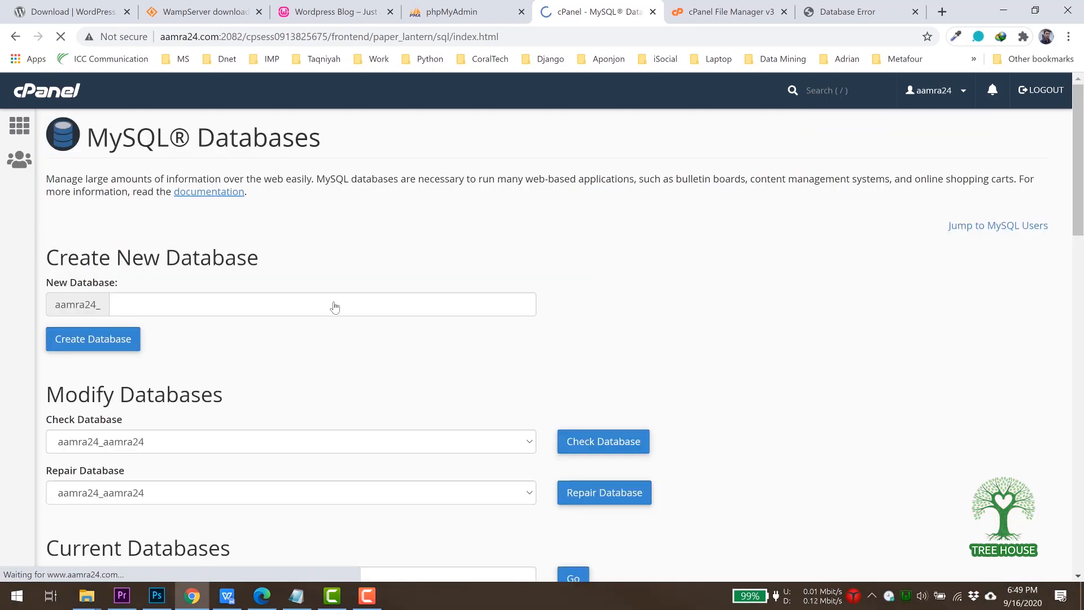
{"action": "left_click", "coordinate": [156, 303]}
{"action": "type", "text": "wpdb"}
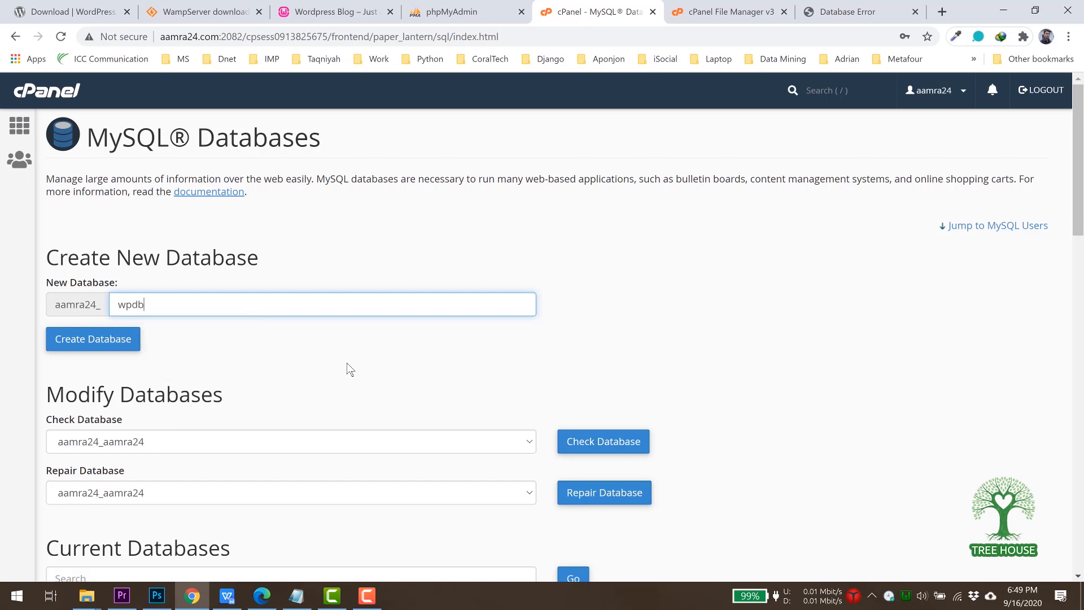
{"action": "left_click", "coordinate": [94, 341]}
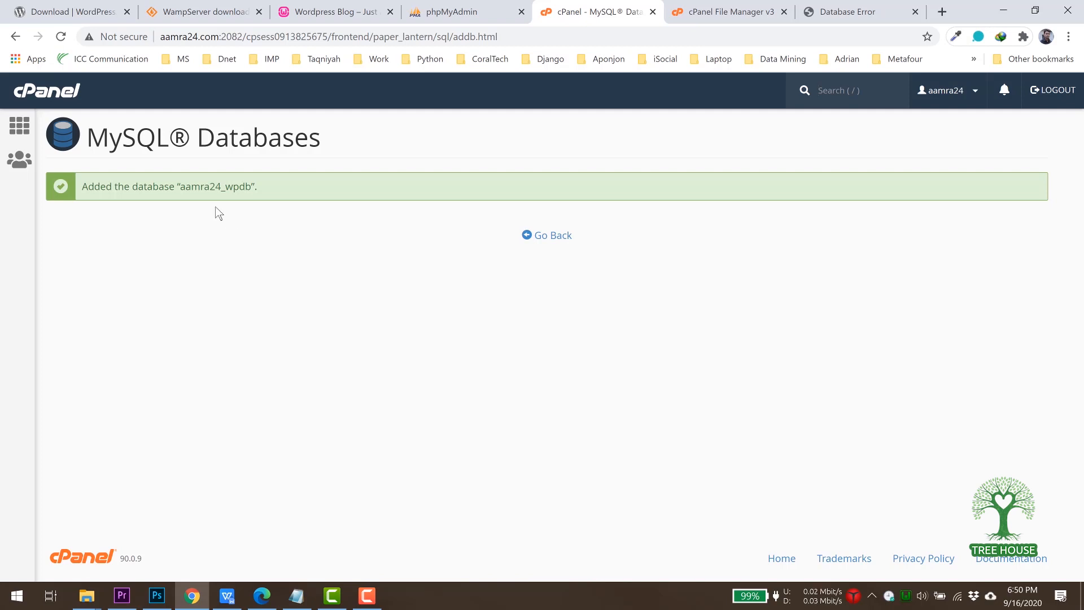
{"action": "double_click", "coordinate": [213, 189]}
{"action": "key", "text": "ctrl+c"}
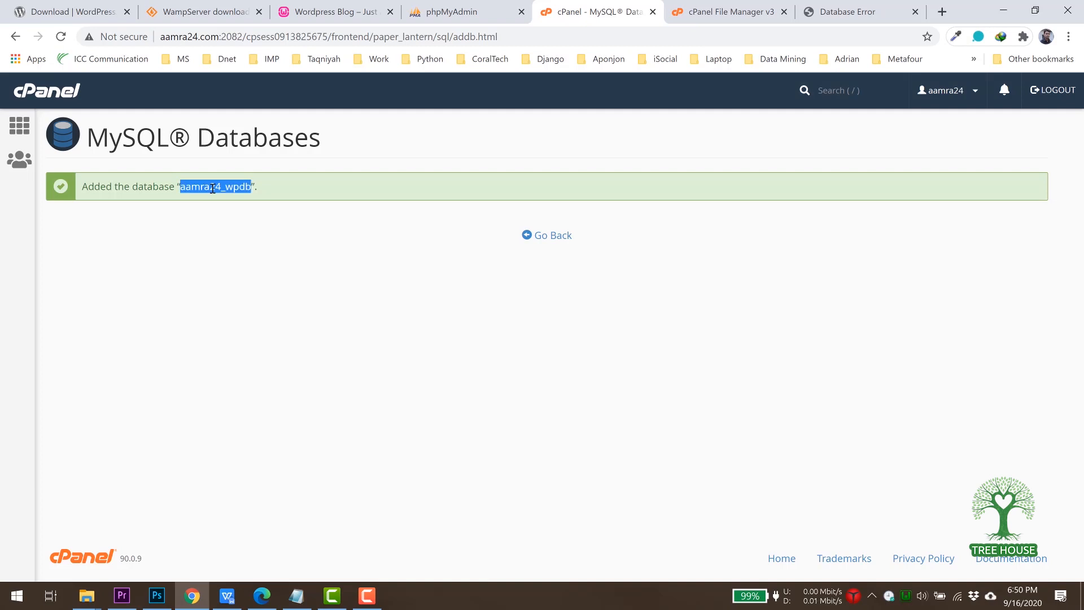
Create a new desktop text document and write 'db name: aamra24_wpdb' in Notepad.
{"action": "left_click", "coordinate": [1003, 10]}
{"action": "left_click", "coordinate": [1001, 8]}
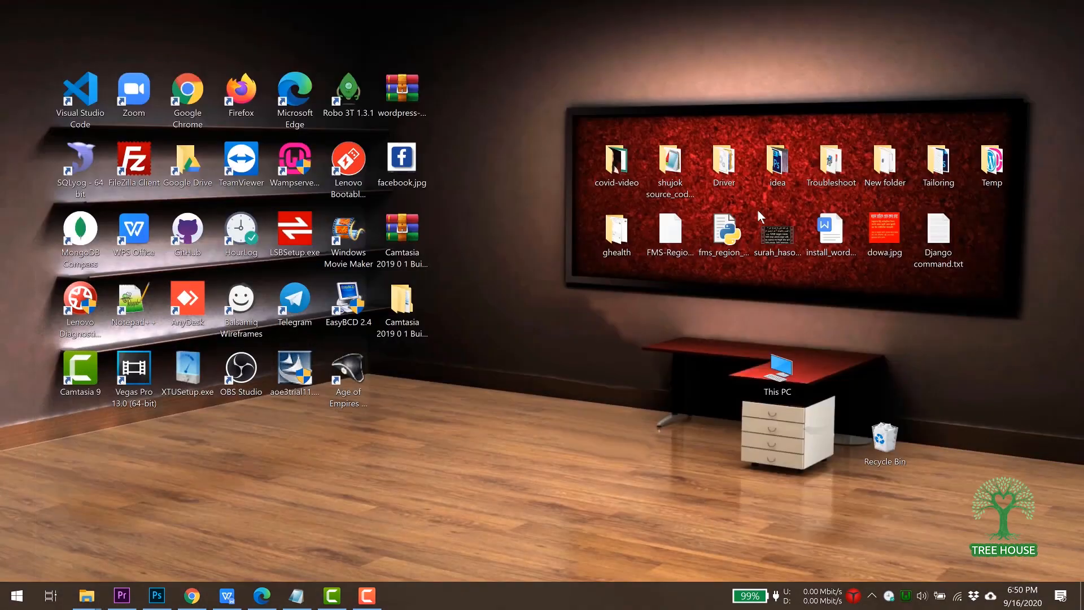
{"action": "right_click", "coordinate": [556, 291]}
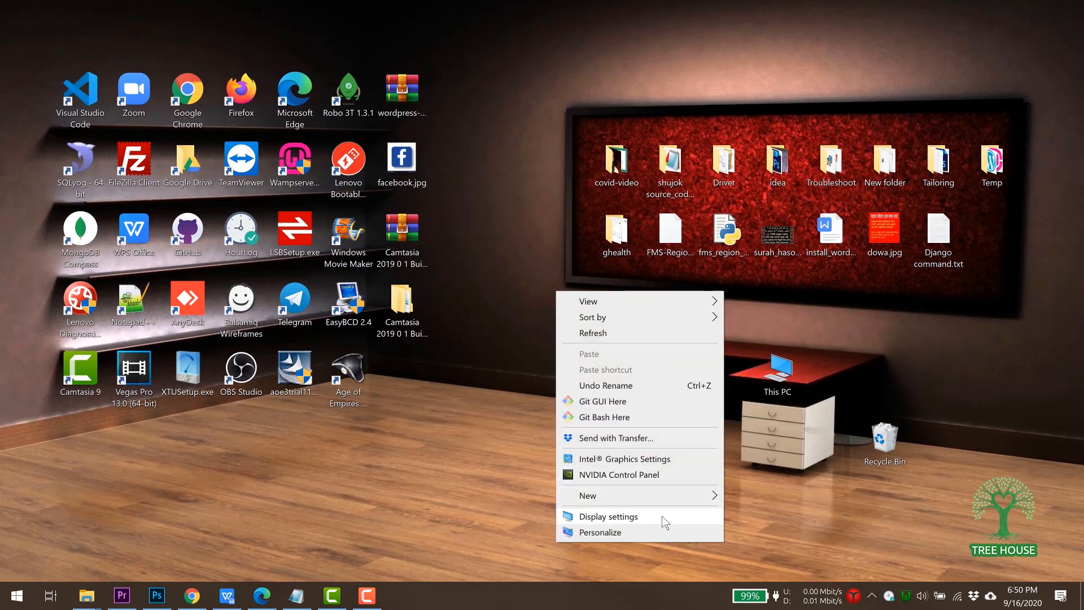
{"action": "mouse_move", "coordinate": [660, 496]}
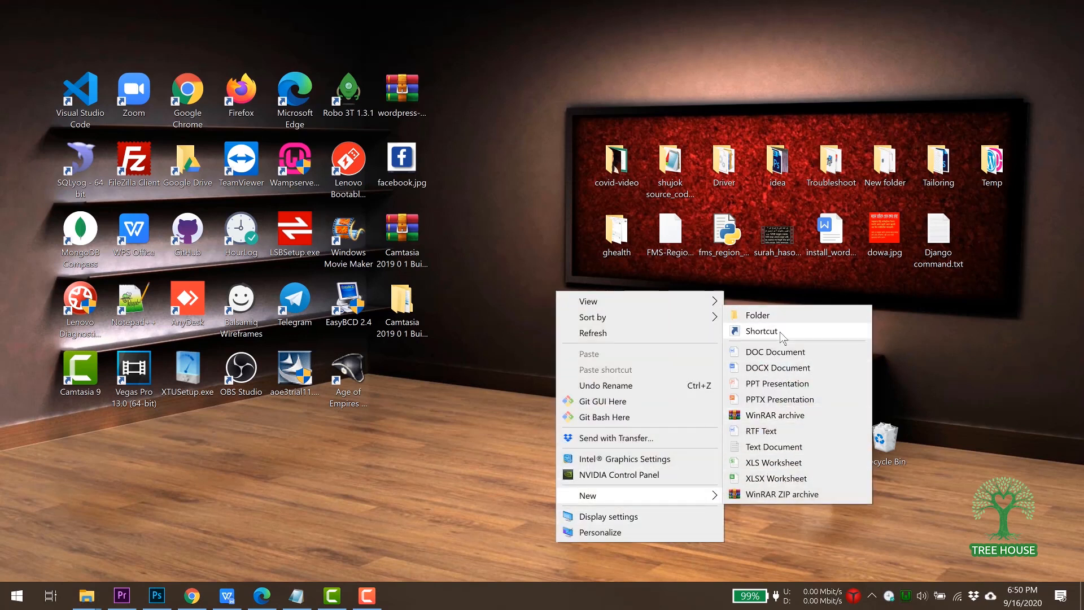
{"action": "left_click", "coordinate": [775, 447]}
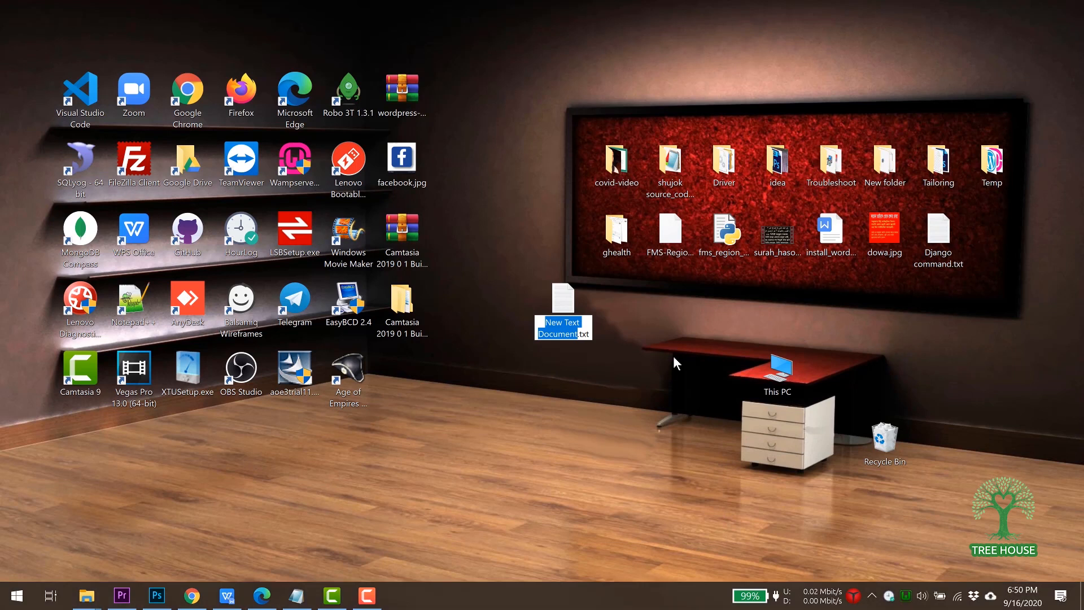
{"action": "left_click", "coordinate": [654, 356]}
{"action": "double_click", "coordinate": [557, 305]}
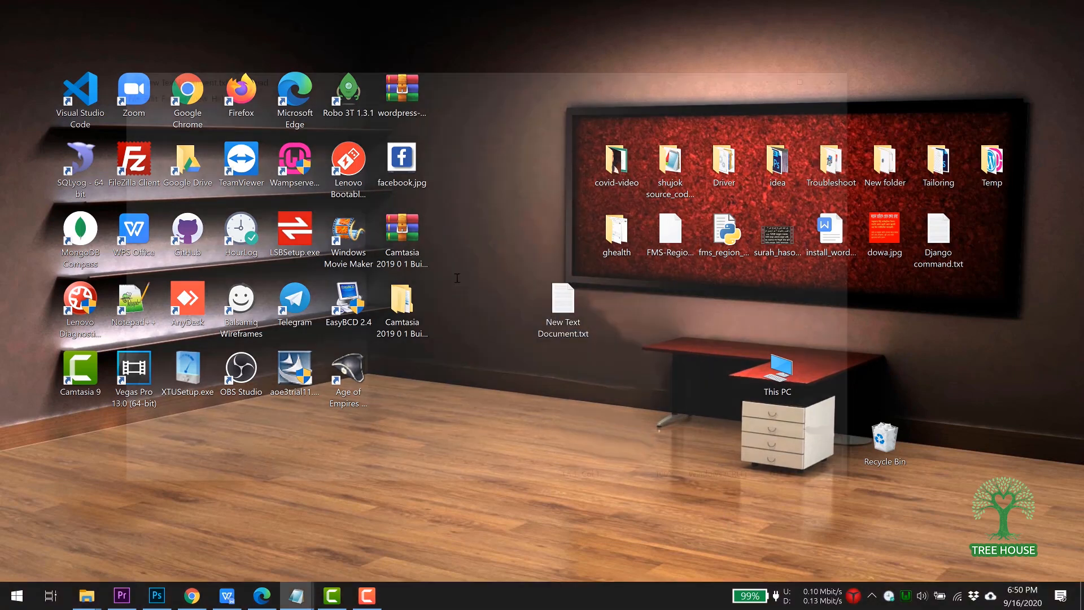
{"action": "type", "text": "db"}
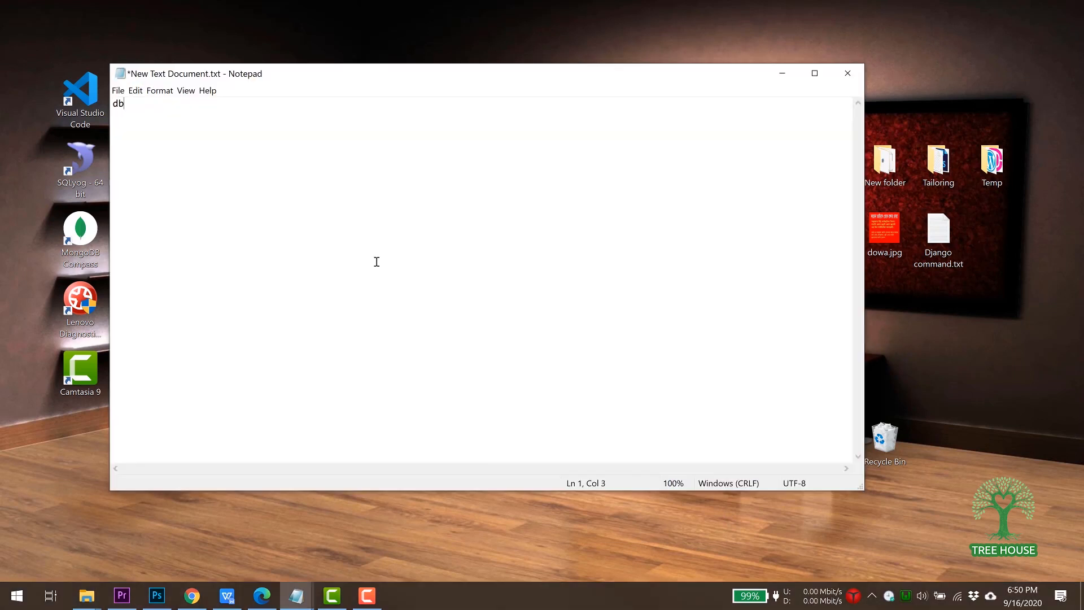
{"action": "type", "text": " name:"}
{"action": "key", "text": "ctrl+v"}
Add MySQL user aamra24_treehouse with a password, then select the new username for copying.
{"action": "left_click", "coordinate": [214, 531]}
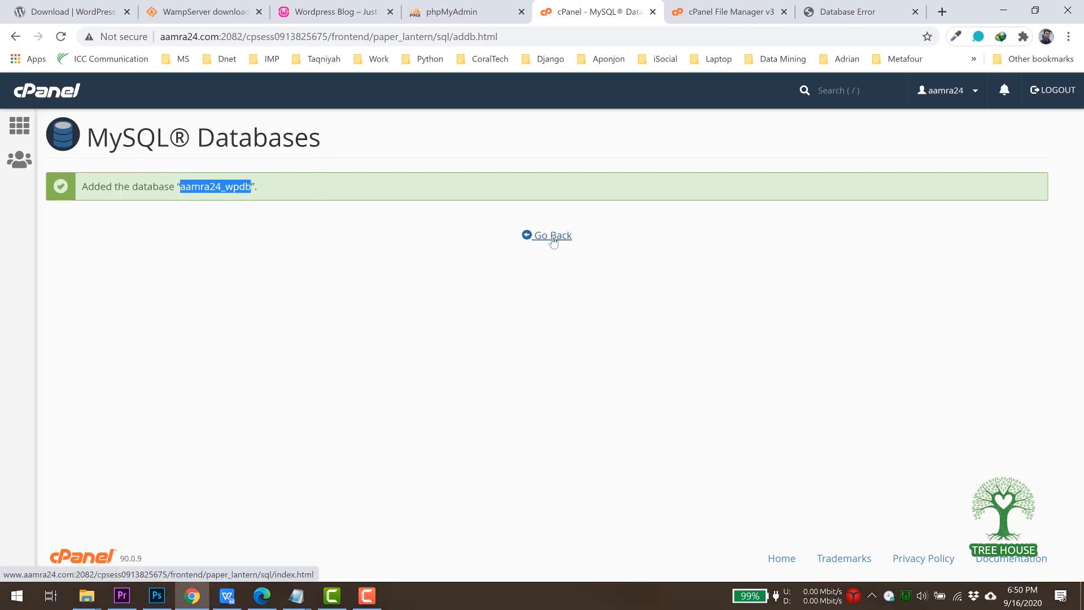
{"action": "left_click", "coordinate": [553, 240]}
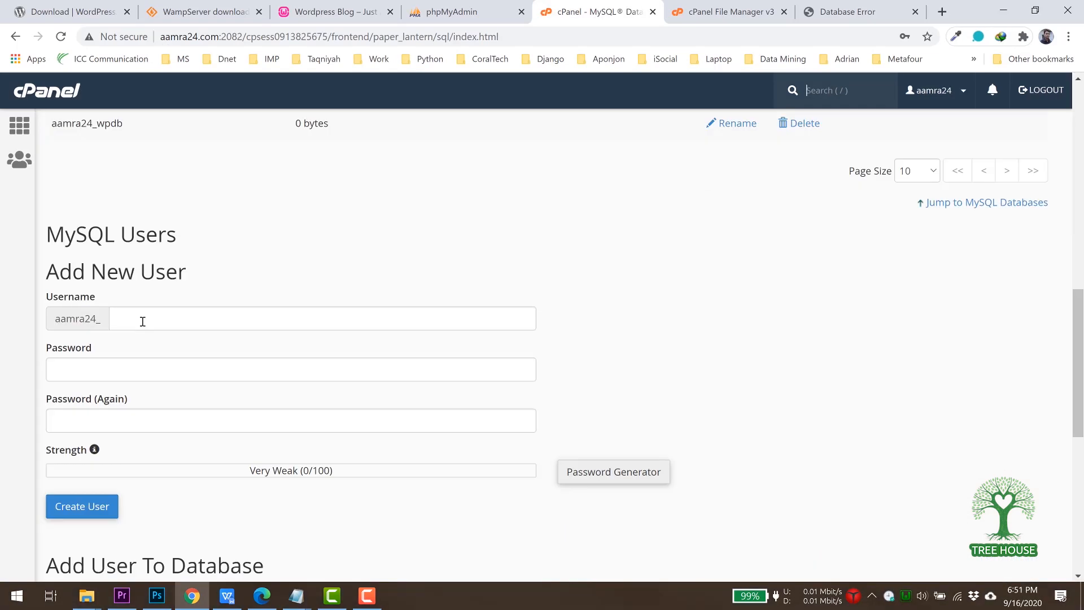
{"action": "left_click", "coordinate": [143, 321]}
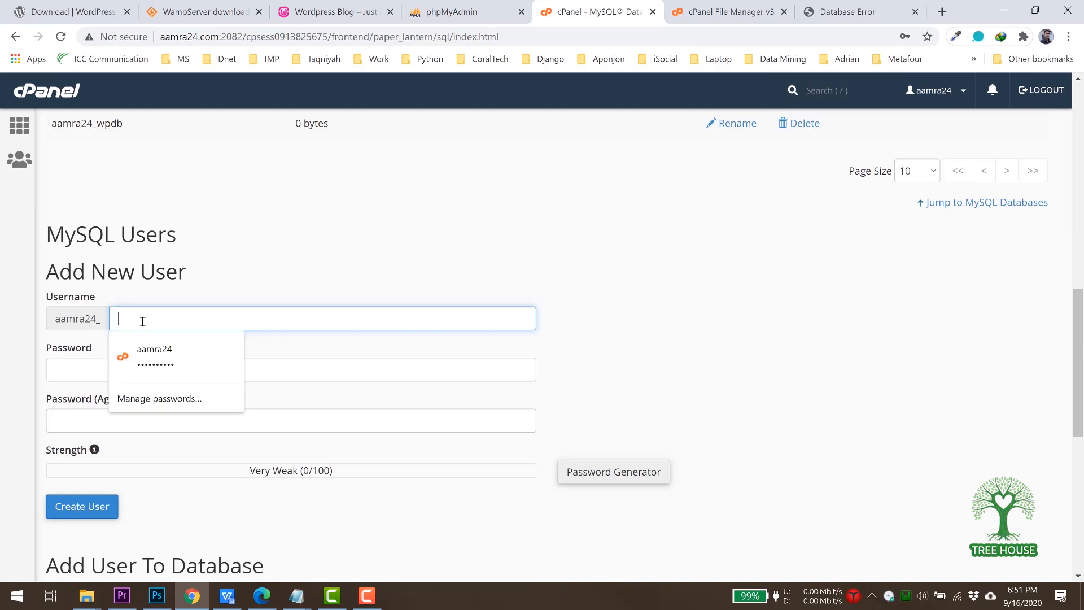
{"action": "type", "text": "tree"}
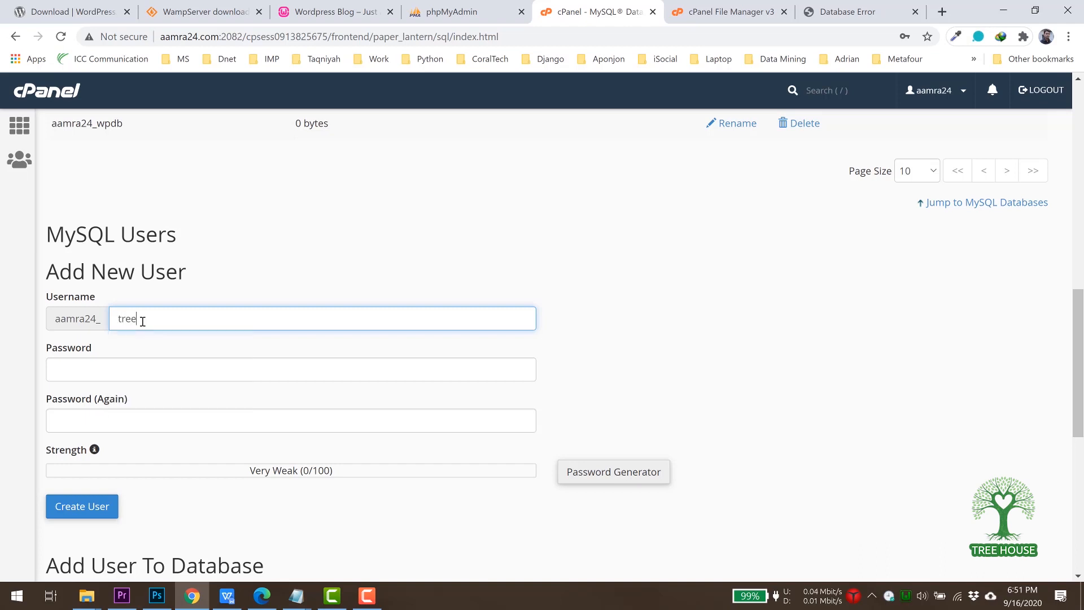
{"action": "type", "text": "house"}
{"action": "left_click", "coordinate": [104, 365]}
{"action": "key", "text": "ctrl+v"}
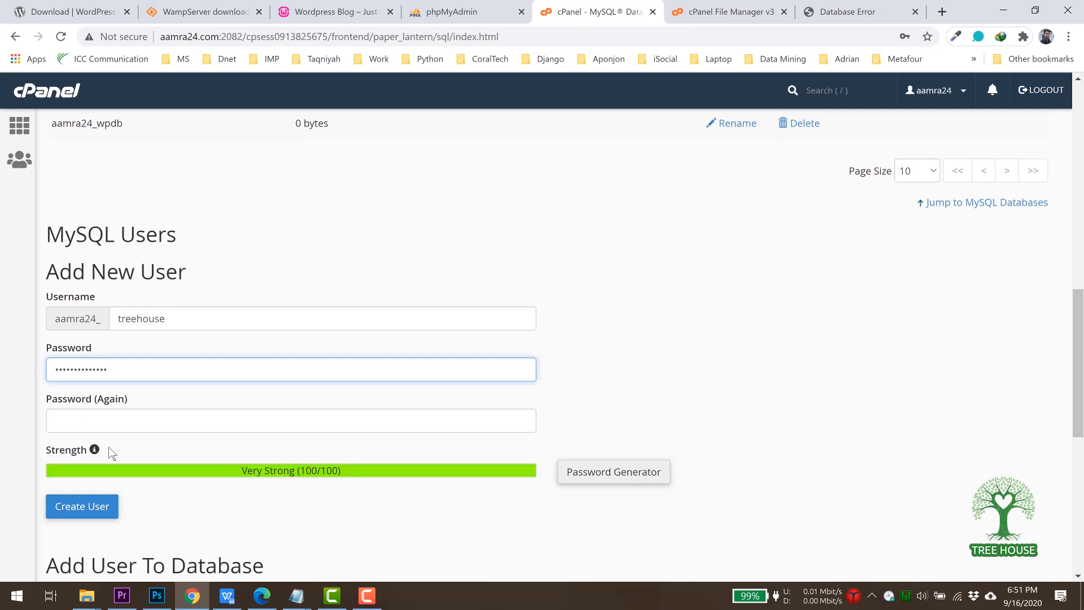
{"action": "left_click", "coordinate": [132, 417]}
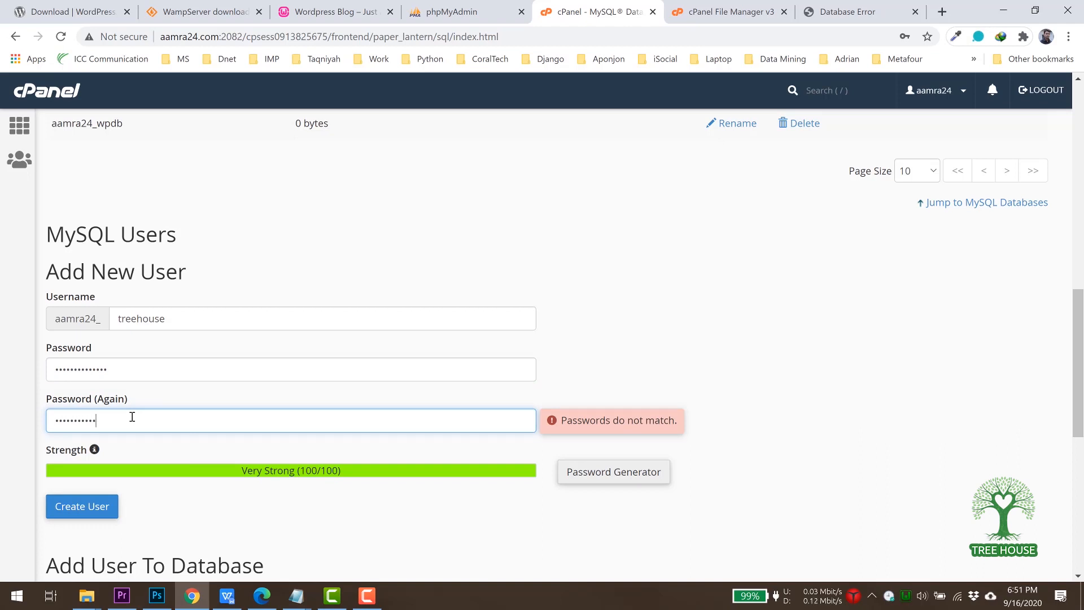
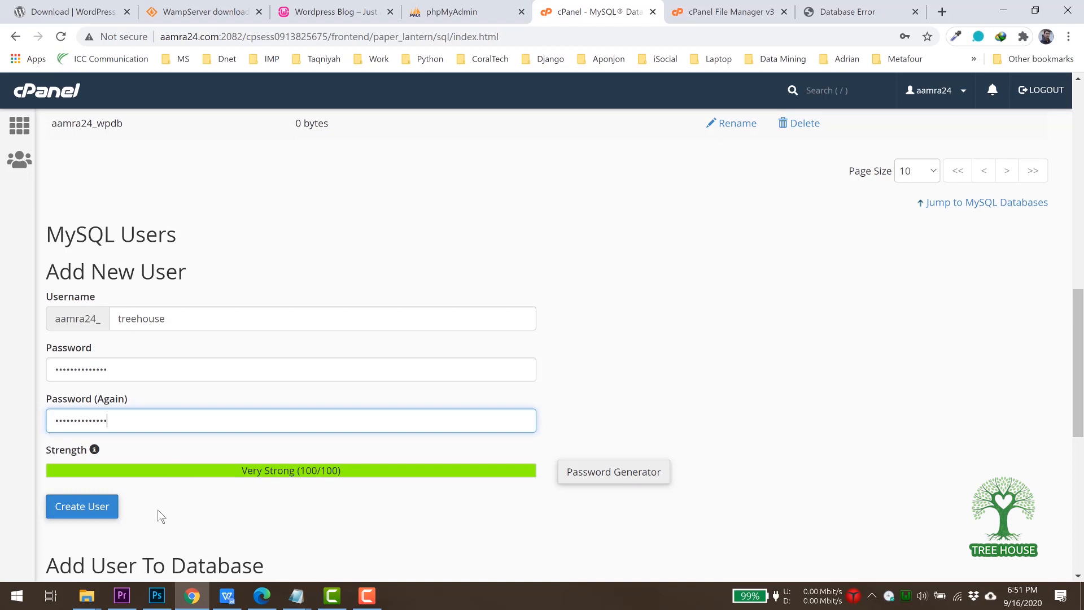
{"action": "left_click", "coordinate": [79, 515]}
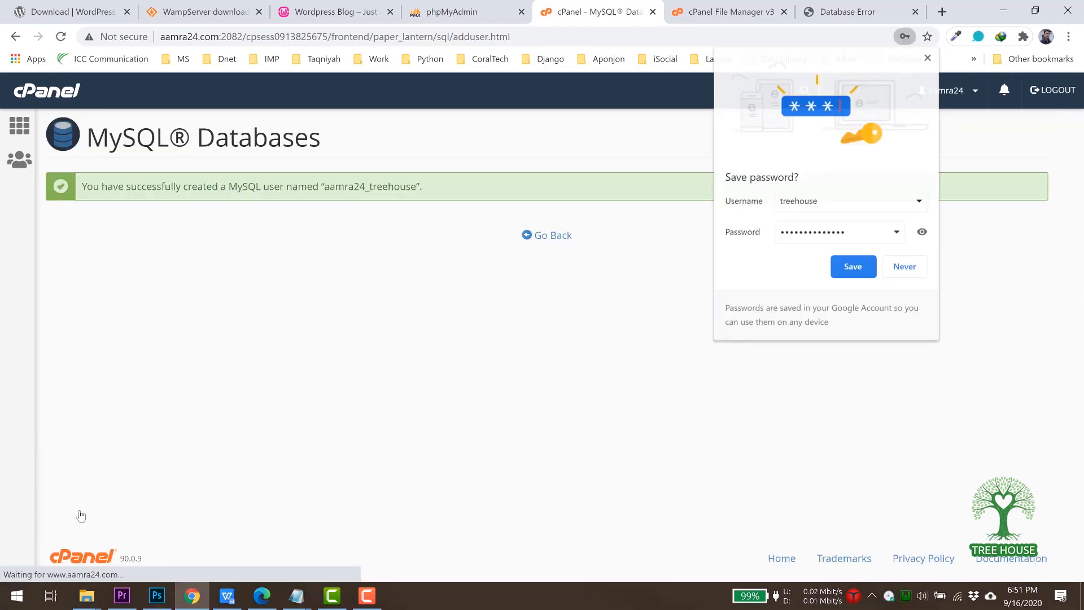
{"action": "left_click_drag", "start_coordinate": [325, 187], "coordinate": [416, 192]}
{"action": "key", "text": "ctrl+c"}
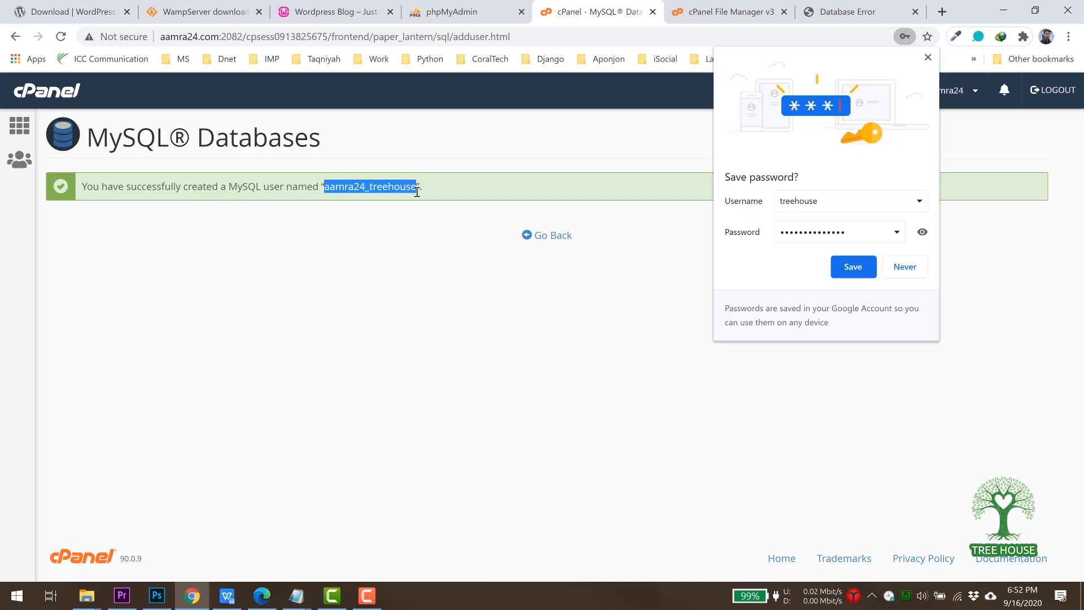
{"action": "left_click", "coordinate": [296, 595]}
{"action": "left_click", "coordinate": [357, 545]}
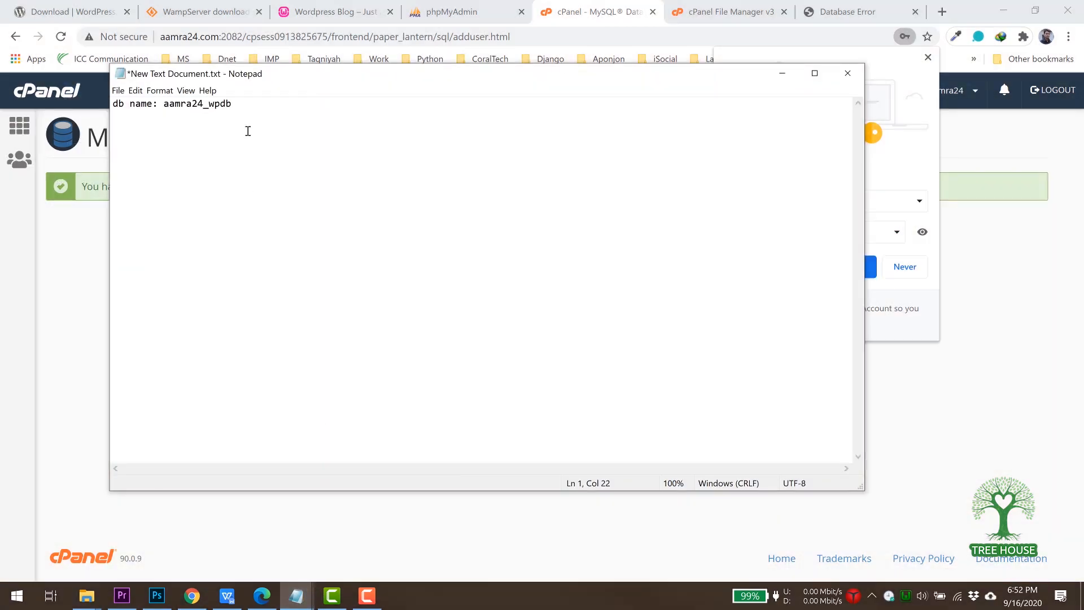
{"action": "type", "text": "username:"}
{"action": "key", "text": "ctrl+v"}
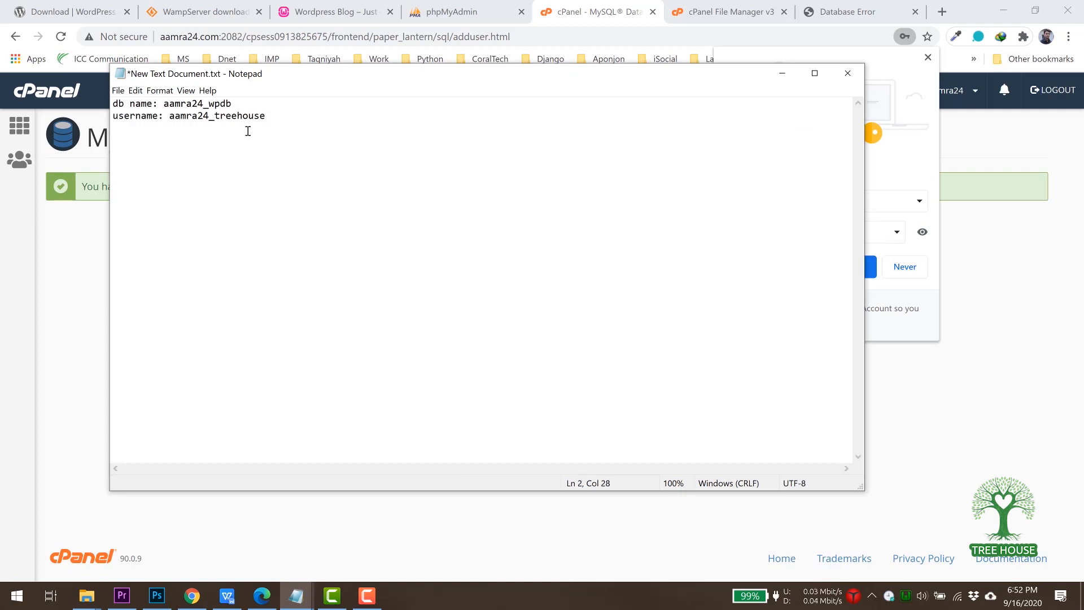
{"action": "type", "text": "password:"}
{"action": "left_click_drag", "start_coordinate": [231, 74], "coordinate": [233, 90]}
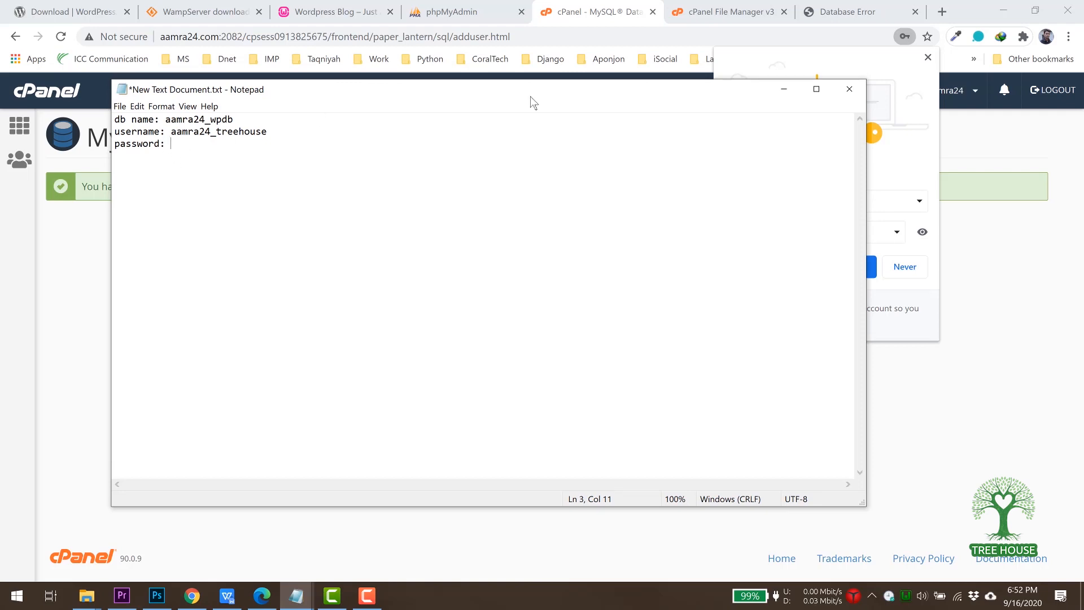
{"action": "left_click", "coordinate": [783, 91]}
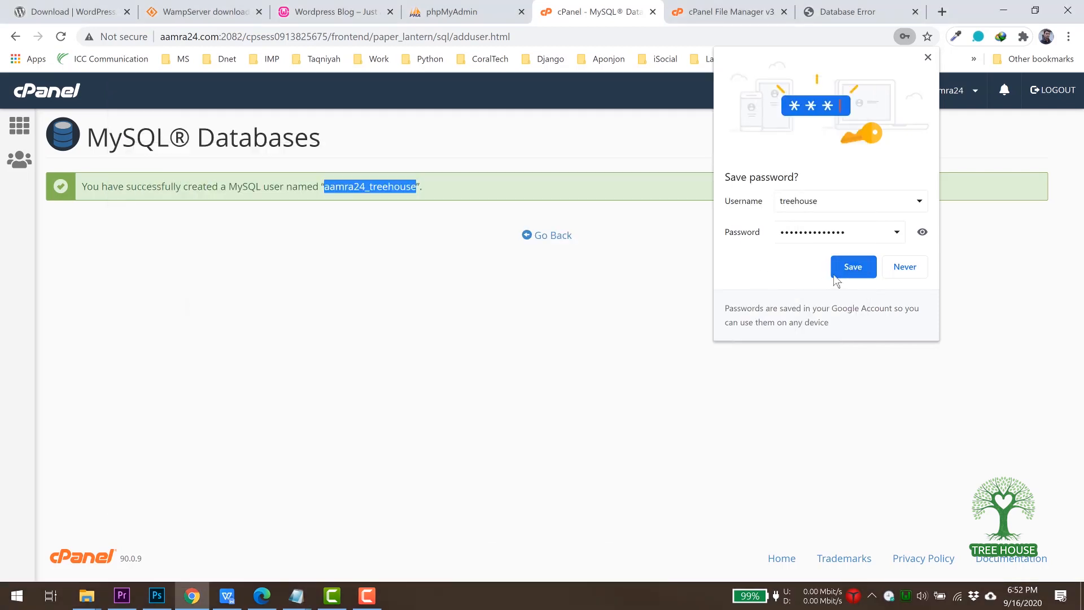
Add user aamra24_treehouse to the aamra24_wpdb database under Add User To Database.
{"action": "left_click", "coordinate": [903, 267]}
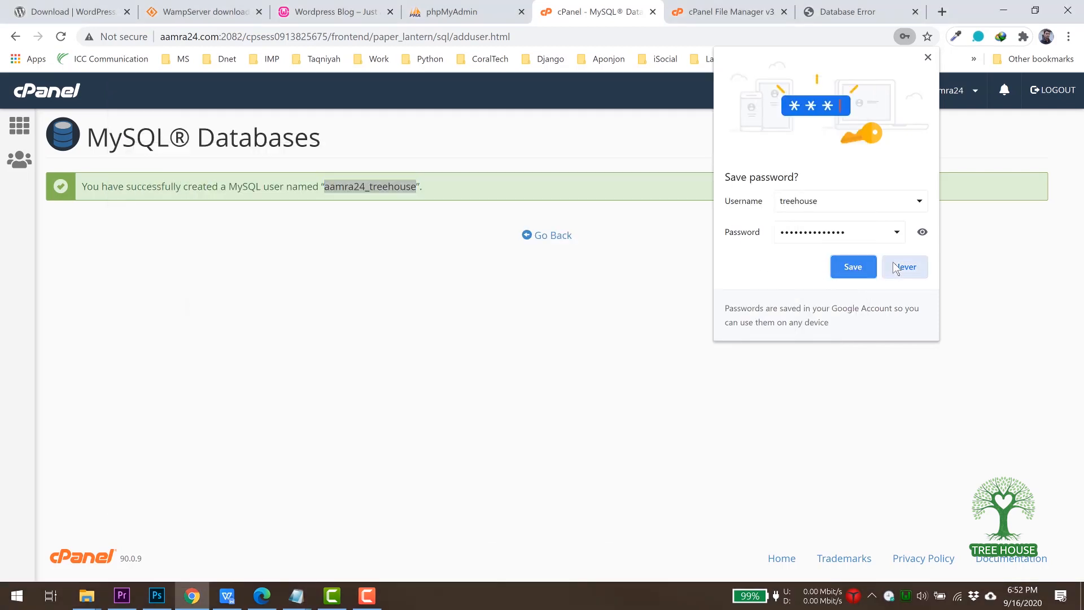
{"action": "left_click", "coordinate": [558, 237]}
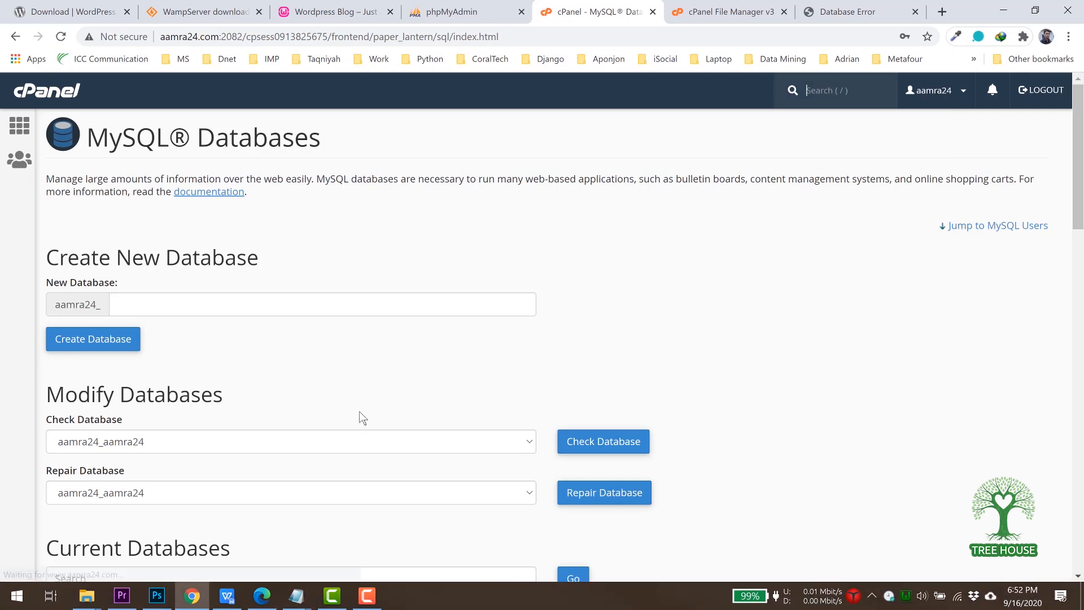
{"action": "scroll", "coordinate": [362, 418], "scroll_direction": "down", "scroll_amount": 20}
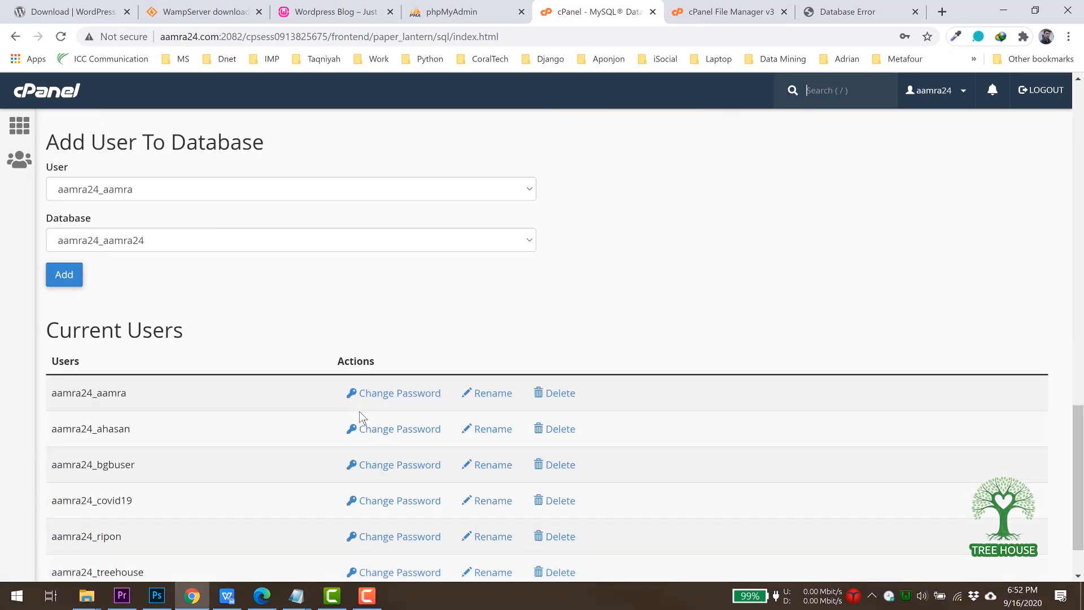
{"action": "left_click", "coordinate": [199, 169]}
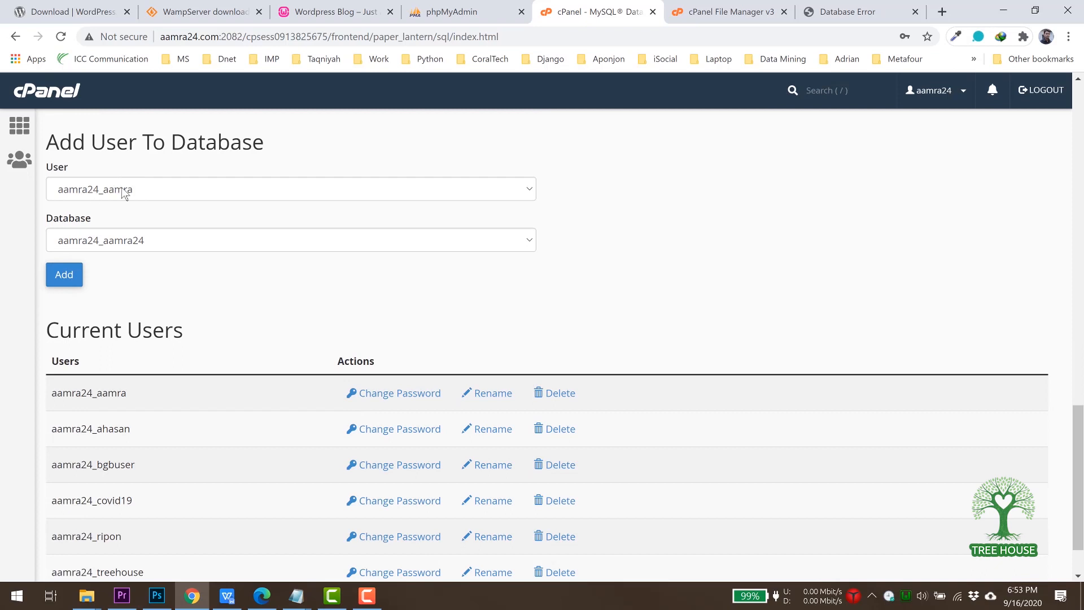
{"action": "left_click", "coordinate": [124, 193]}
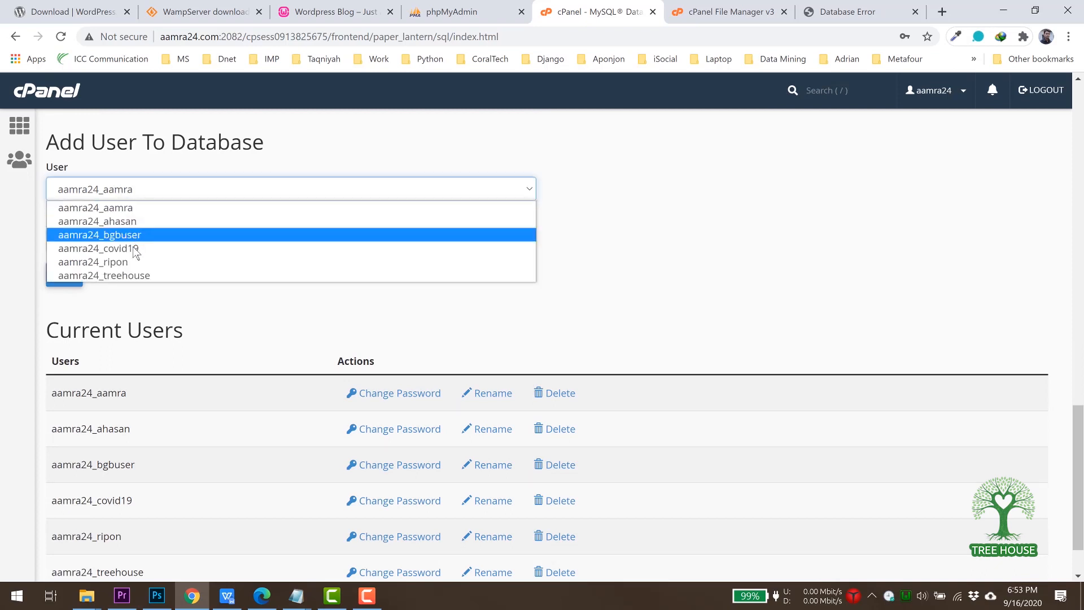
{"action": "left_click", "coordinate": [127, 277]}
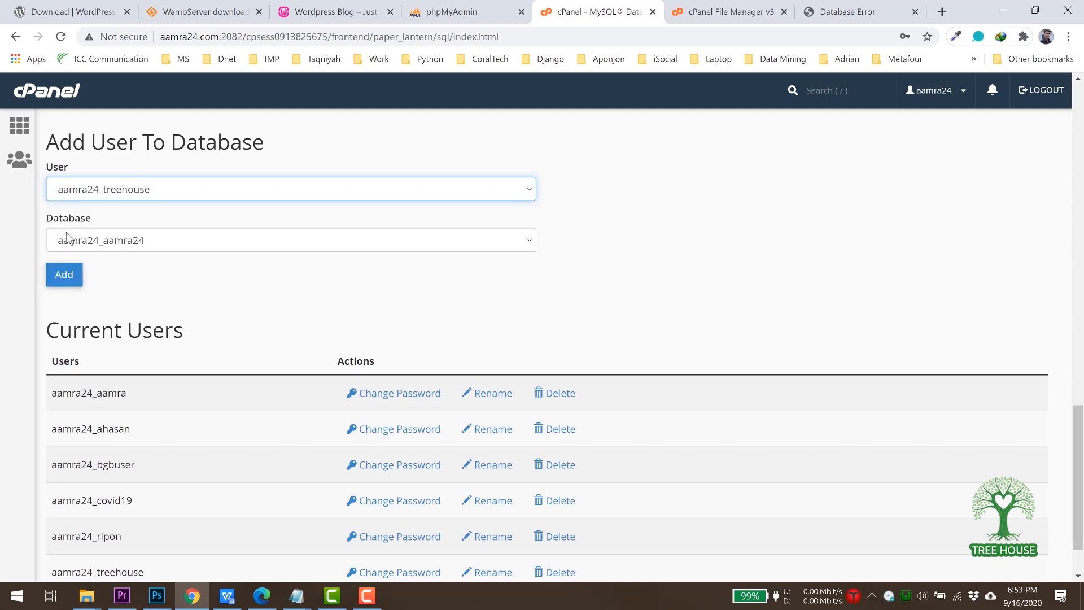
{"action": "left_click", "coordinate": [150, 242]}
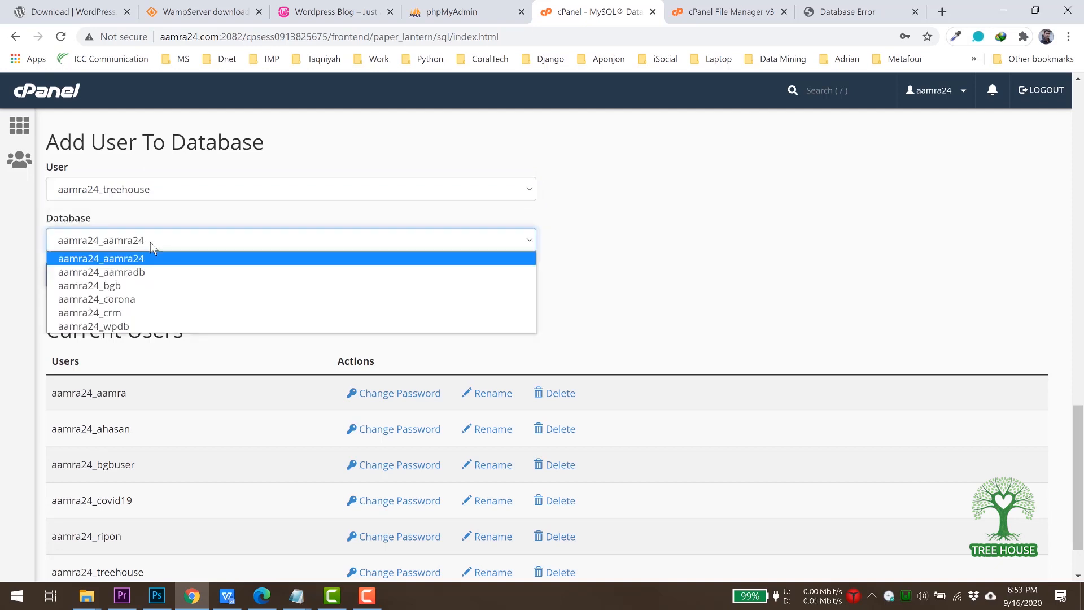
{"action": "left_click", "coordinate": [122, 327]}
{"action": "left_click", "coordinate": [63, 277]}
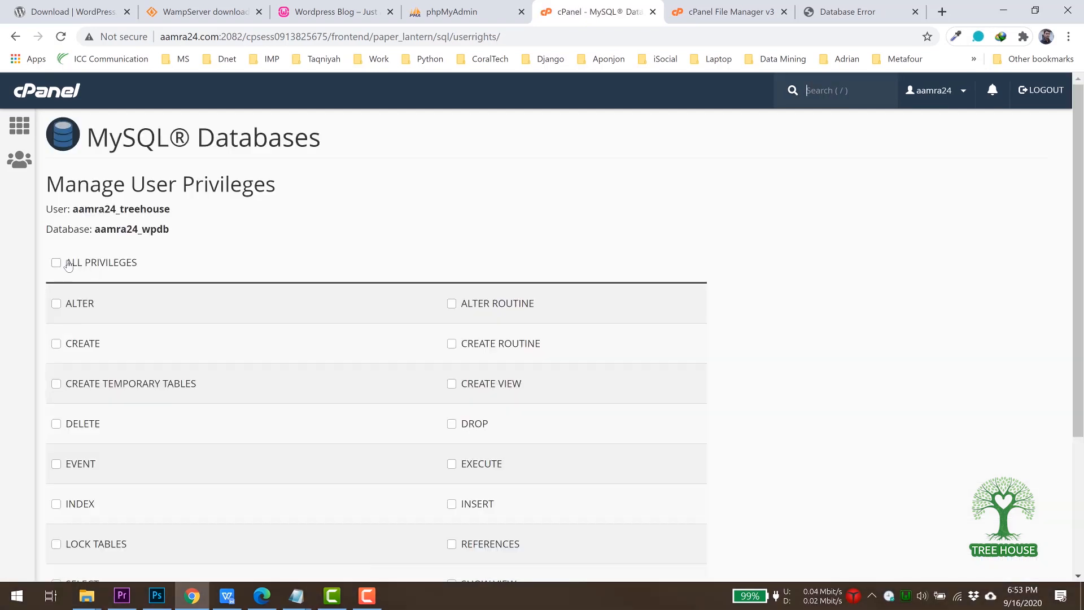
Grant ALL PRIVILEGES on aamra24_wpdb, save the changes, and go back to MySQL Databases.
{"action": "left_click", "coordinate": [57, 263]}
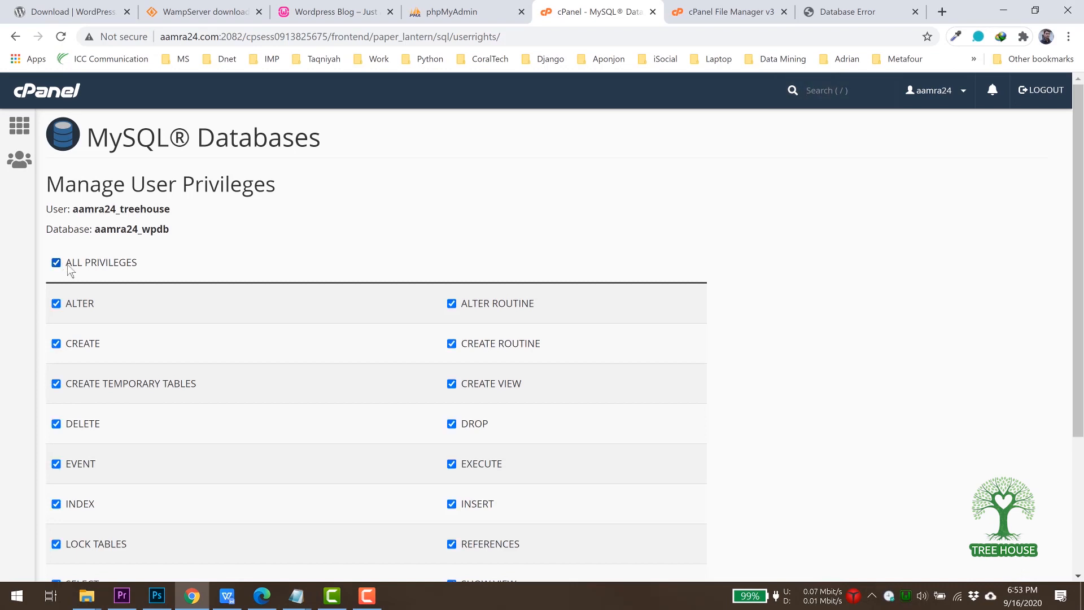
{"action": "scroll", "coordinate": [159, 277], "scroll_direction": "down", "scroll_amount": 1}
{"action": "scroll", "coordinate": [159, 277], "scroll_direction": "down", "scroll_amount": 2}
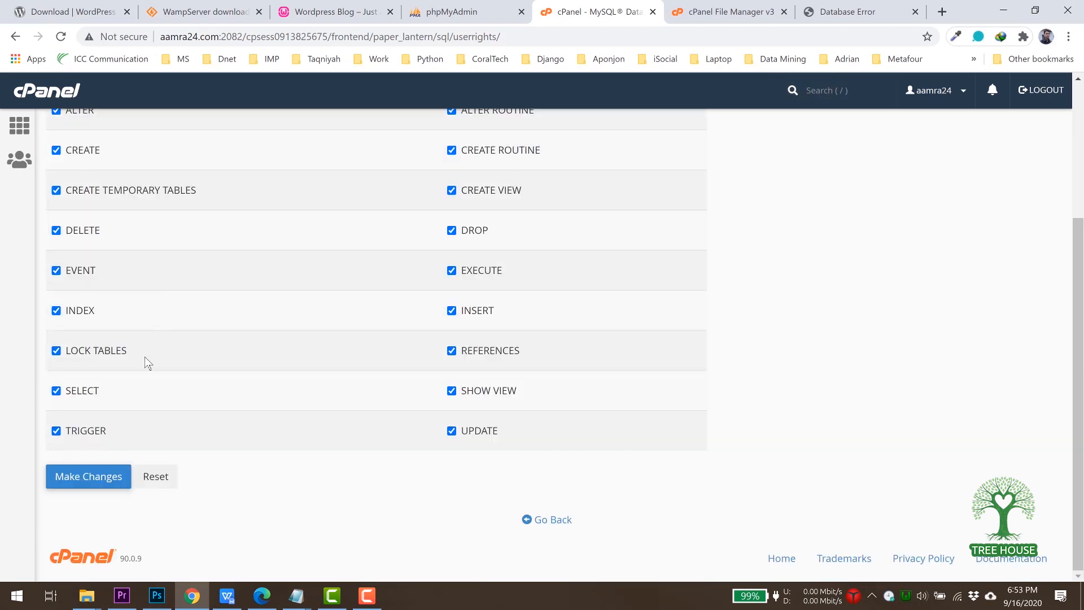
{"action": "left_click", "coordinate": [73, 486]}
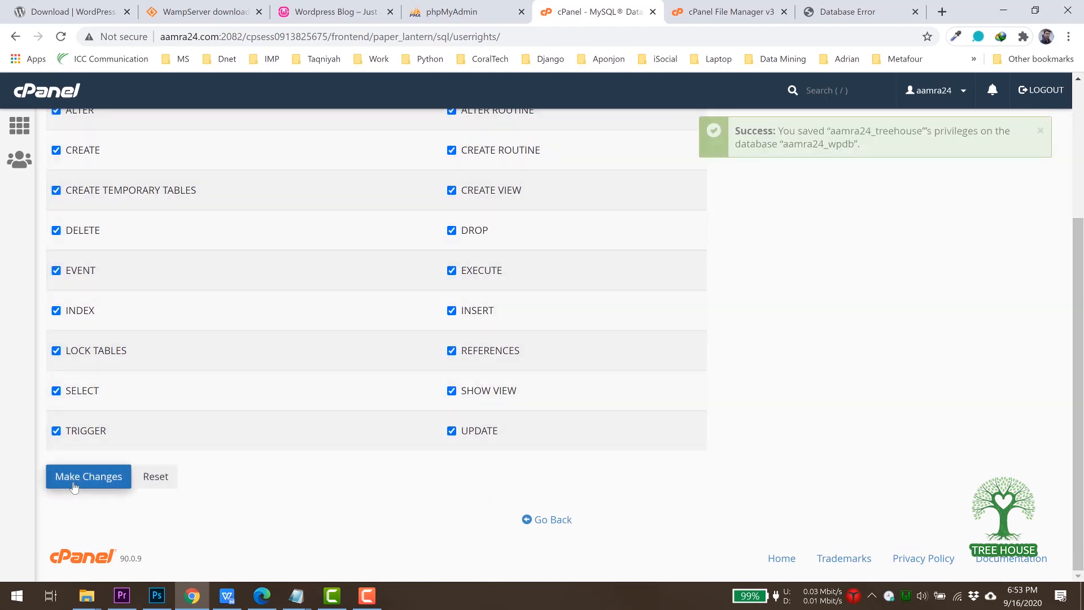
{"action": "left_click", "coordinate": [555, 521]}
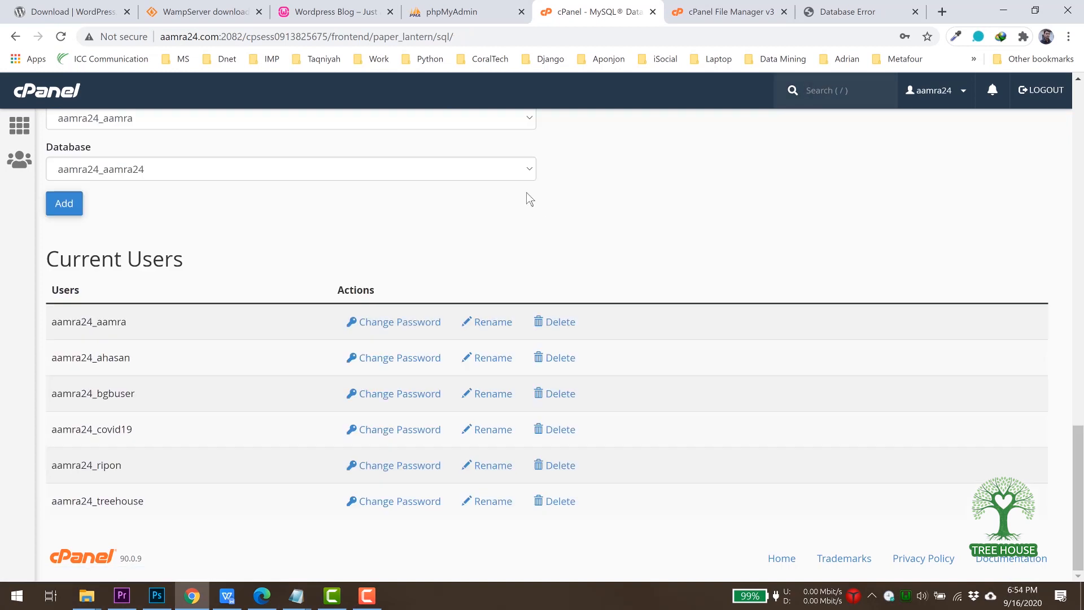
Open wp-config.php from public_html/treehouse in cPanel's code editor.
{"action": "left_click", "coordinate": [721, 14]}
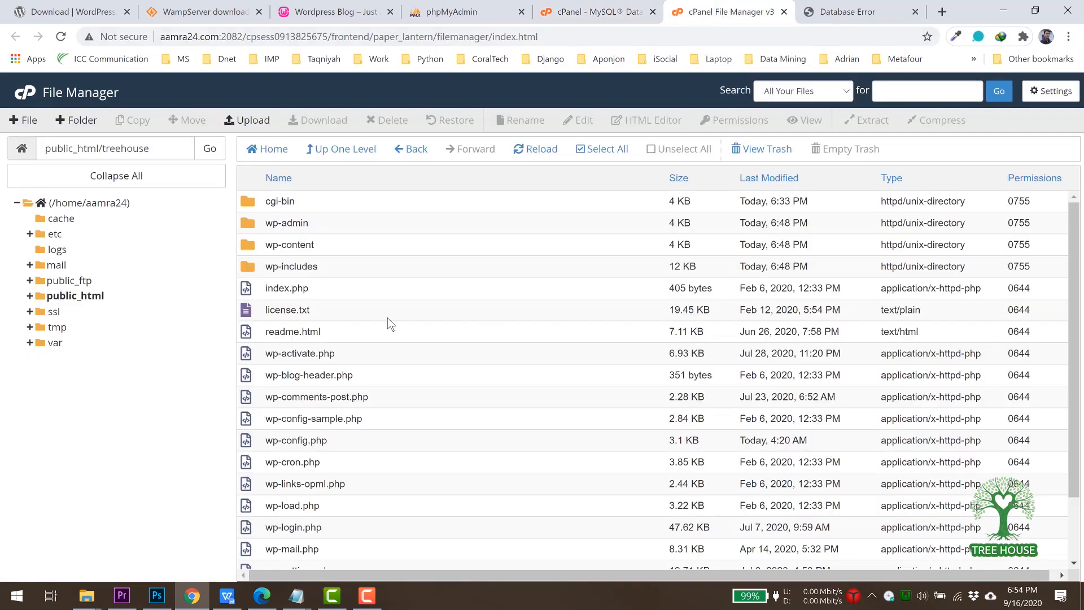
{"action": "scroll", "coordinate": [389, 324], "scroll_direction": "down", "scroll_amount": 1}
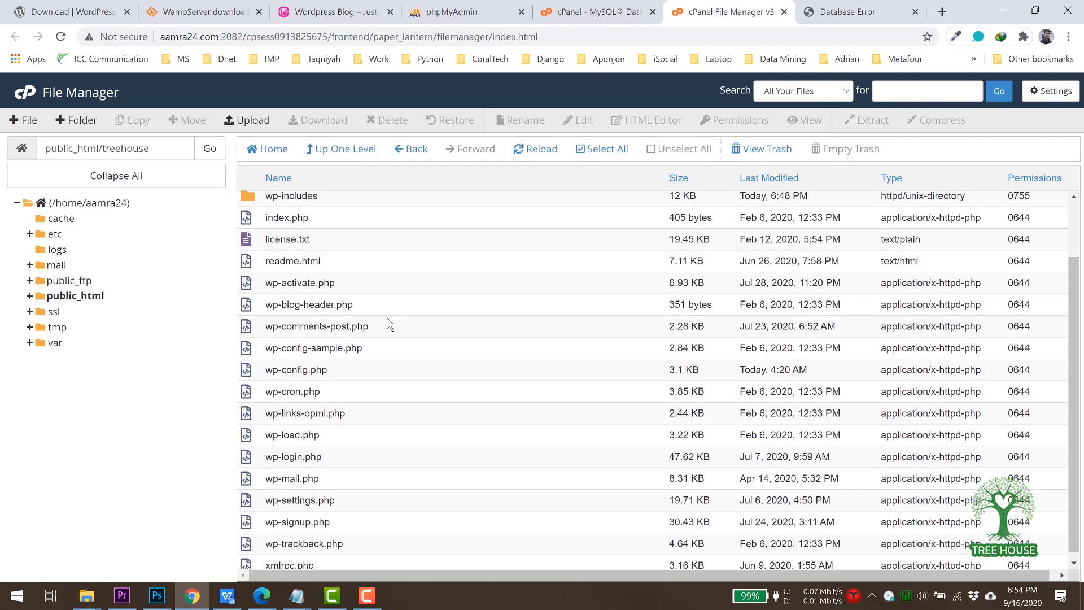
{"action": "scroll", "coordinate": [387, 319], "scroll_direction": "up", "scroll_amount": 1}
{"action": "scroll", "coordinate": [387, 319], "scroll_direction": "down", "scroll_amount": 1}
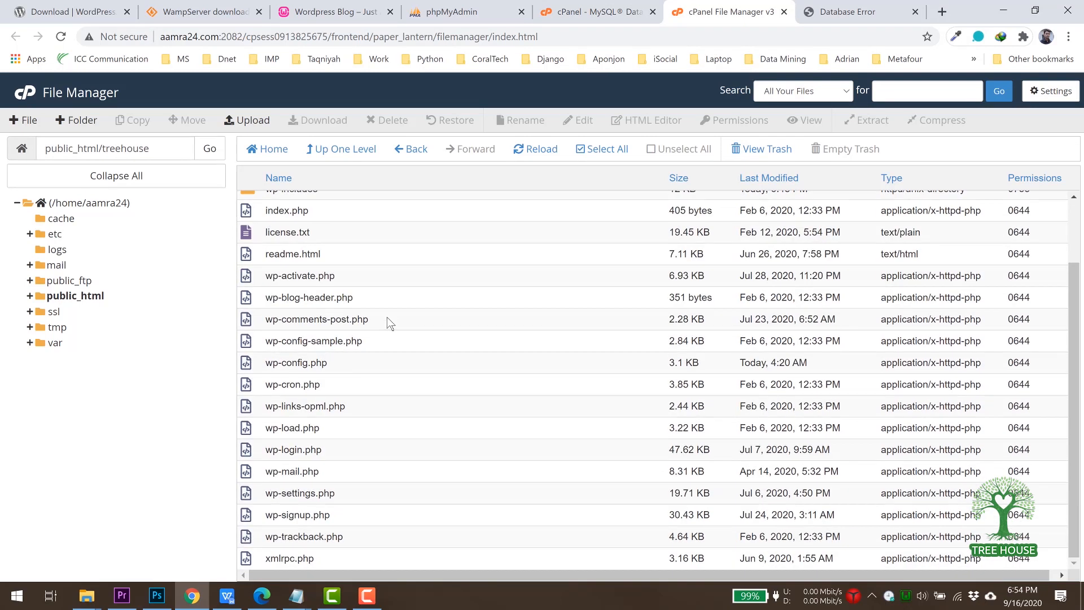
{"action": "left_click", "coordinate": [287, 363]}
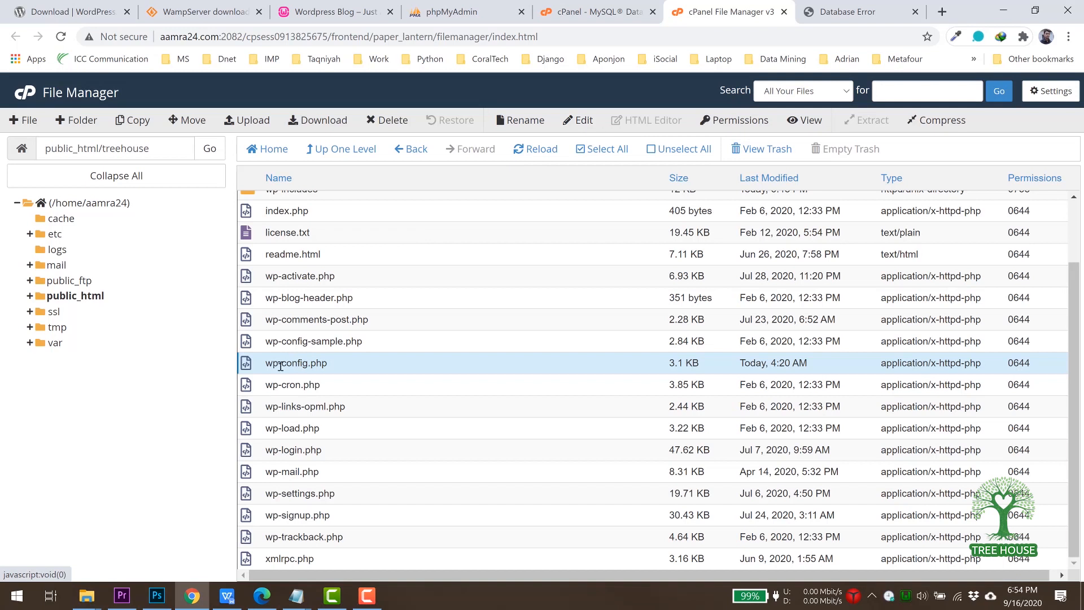
{"action": "left_click", "coordinate": [584, 125]}
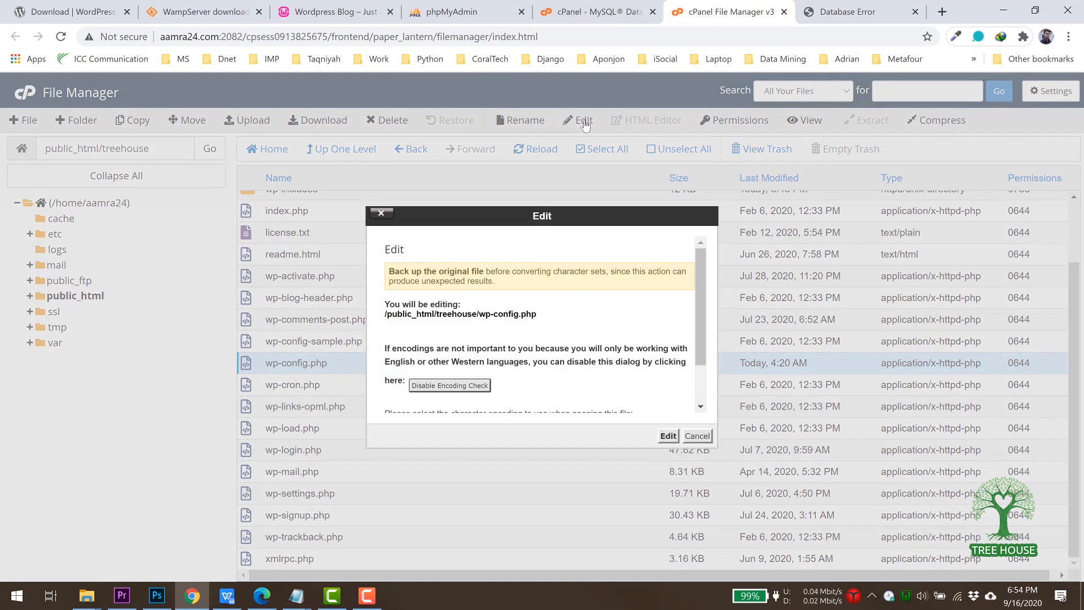
{"action": "left_click", "coordinate": [668, 436]}
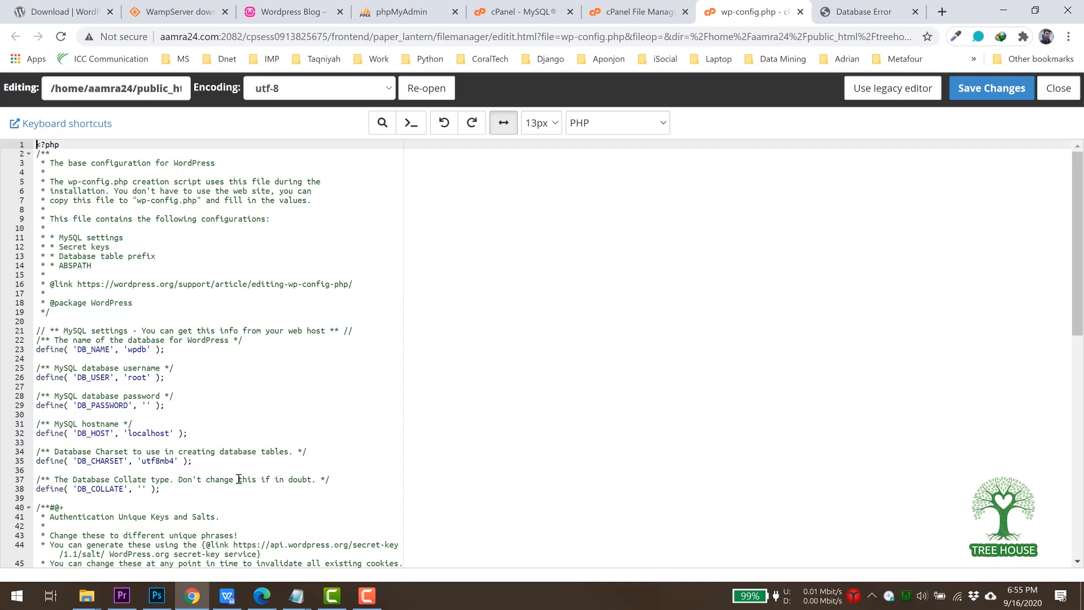
Replace the DB_NAME value wpdb with aamra24_wpdb copied from the notes.
{"action": "left_click", "coordinate": [296, 594]}
{"action": "left_click", "coordinate": [373, 561]}
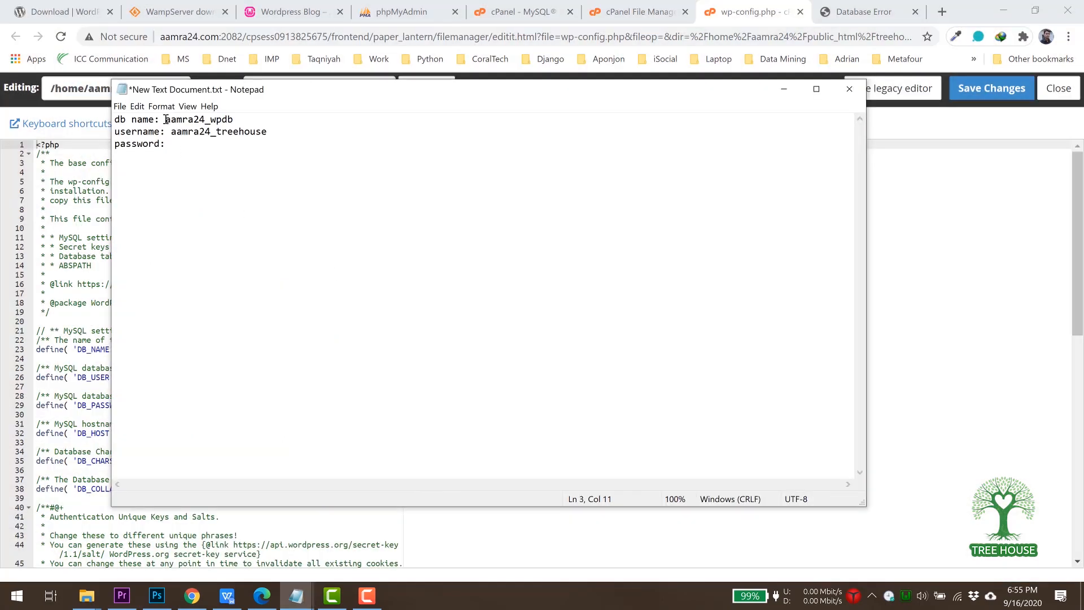
{"action": "left_click_drag", "start_coordinate": [165, 119], "coordinate": [253, 119]}
{"action": "key", "text": "ctrl+c"}
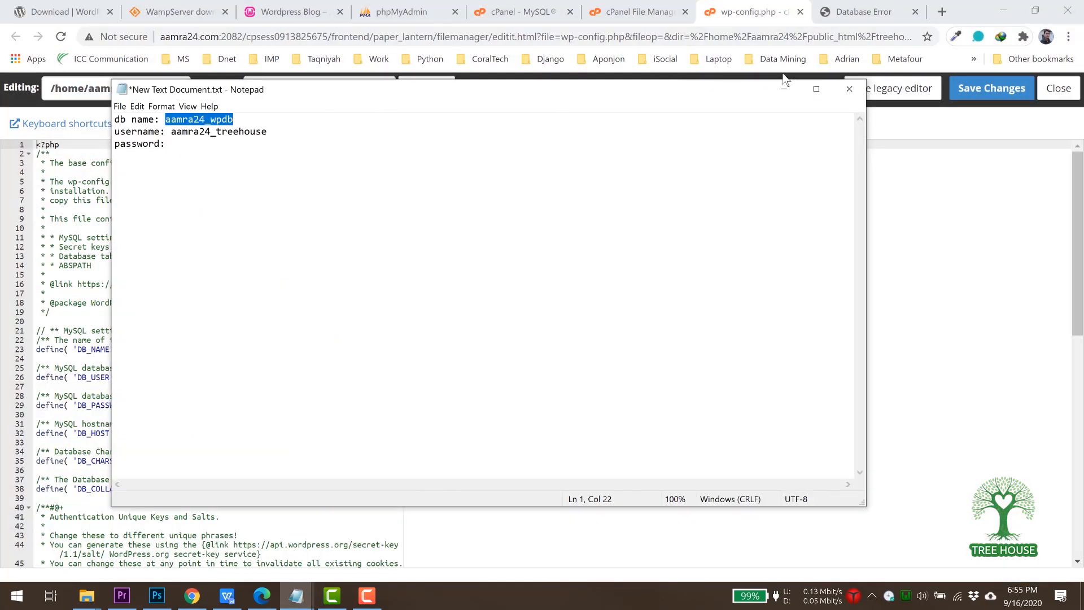
{"action": "left_click", "coordinate": [784, 89]}
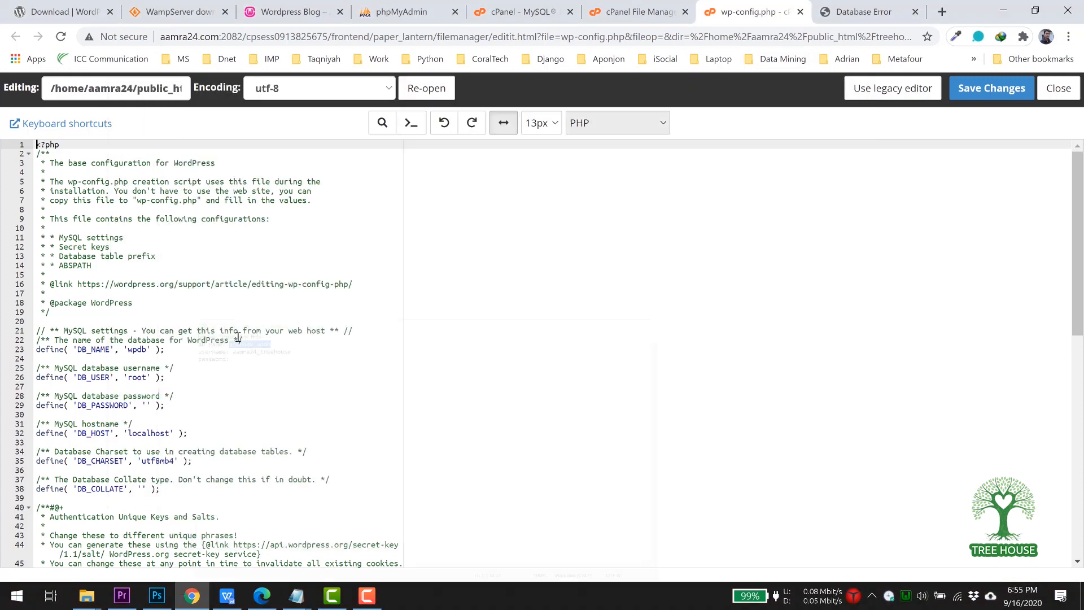
{"action": "double_click", "coordinate": [131, 350]}
{"action": "key", "text": "ctrl+v"}
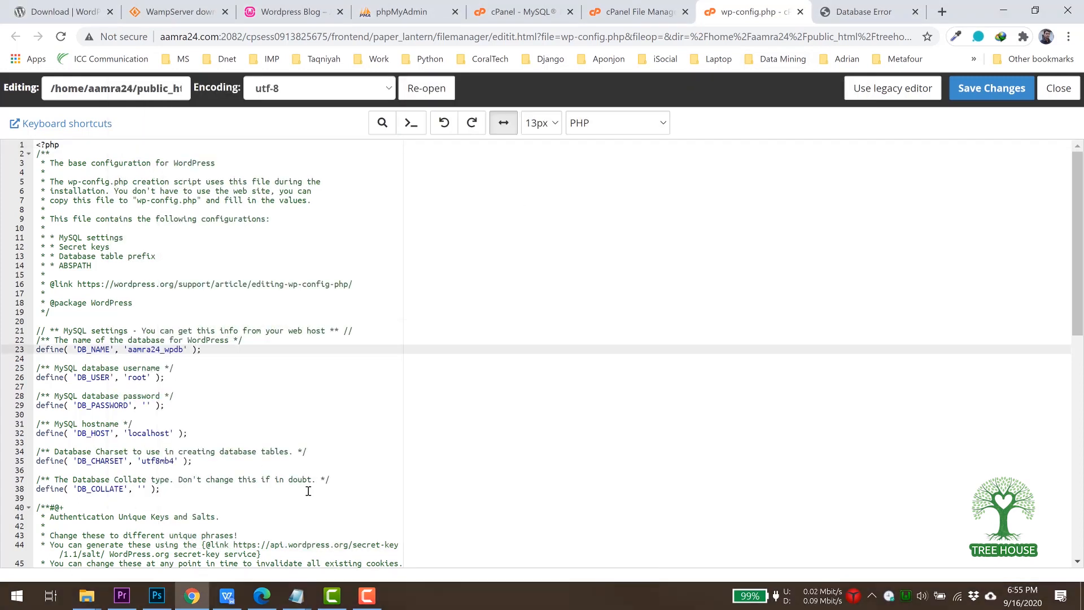
{"action": "left_click", "coordinate": [298, 596]}
{"action": "left_click", "coordinate": [358, 527]}
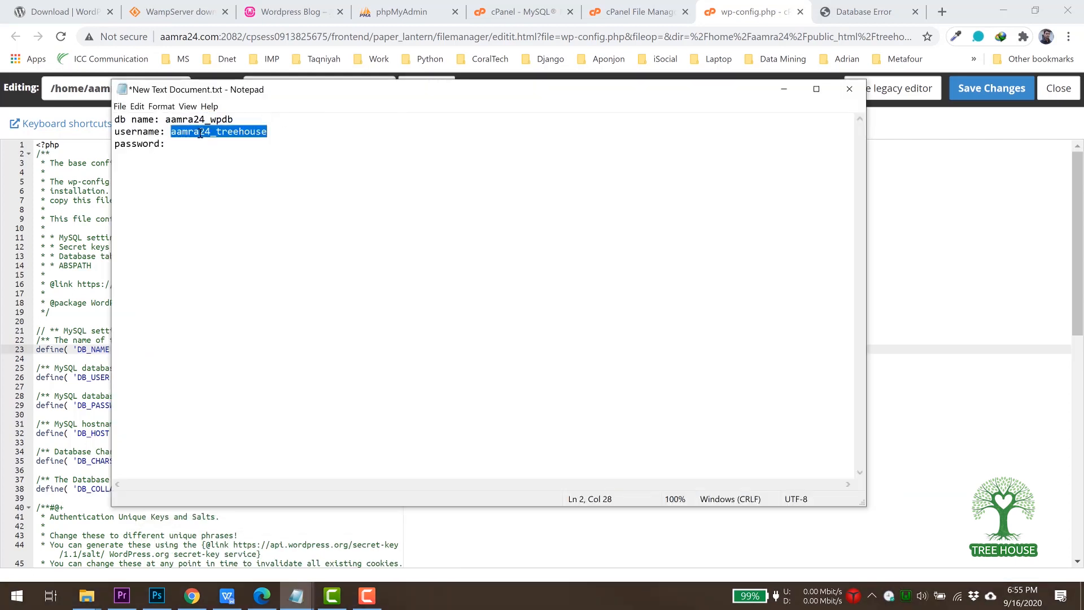
{"action": "left_click", "coordinate": [783, 90]}
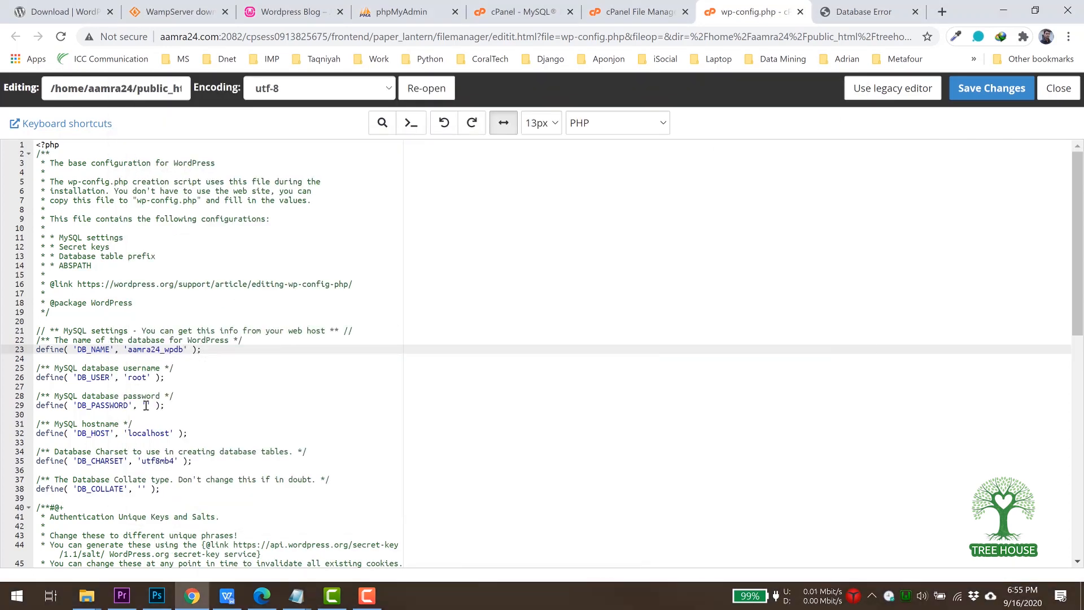
{"action": "left_click", "coordinate": [138, 379]}
{"action": "double_click", "coordinate": [138, 379]}
{"action": "type", "text": "aamra24_treehouse"}
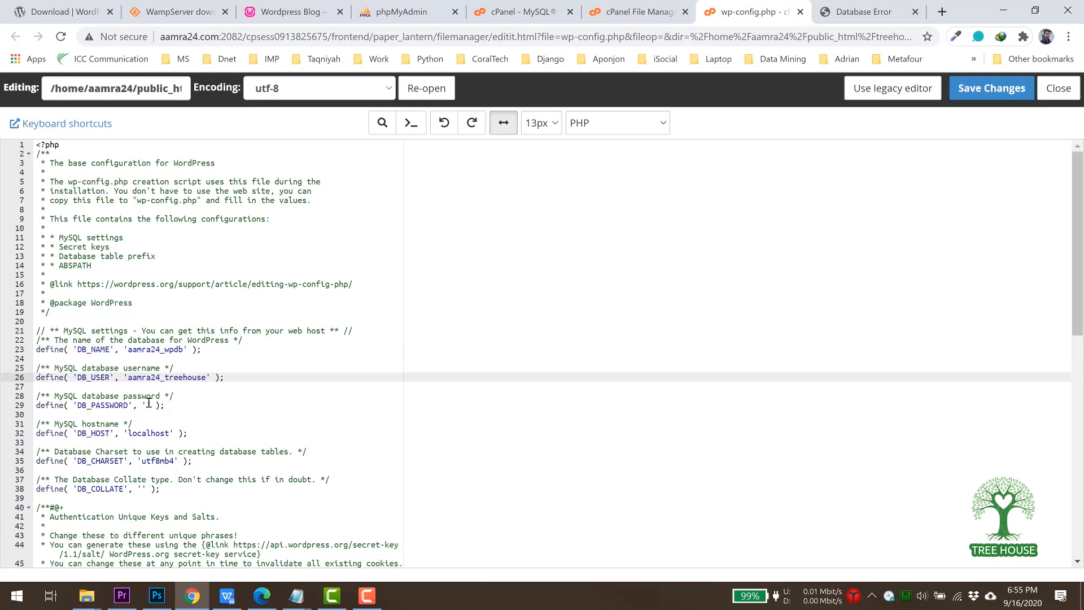
Fill in the database password and save wp-config.php.
{"action": "left_click", "coordinate": [149, 403]}
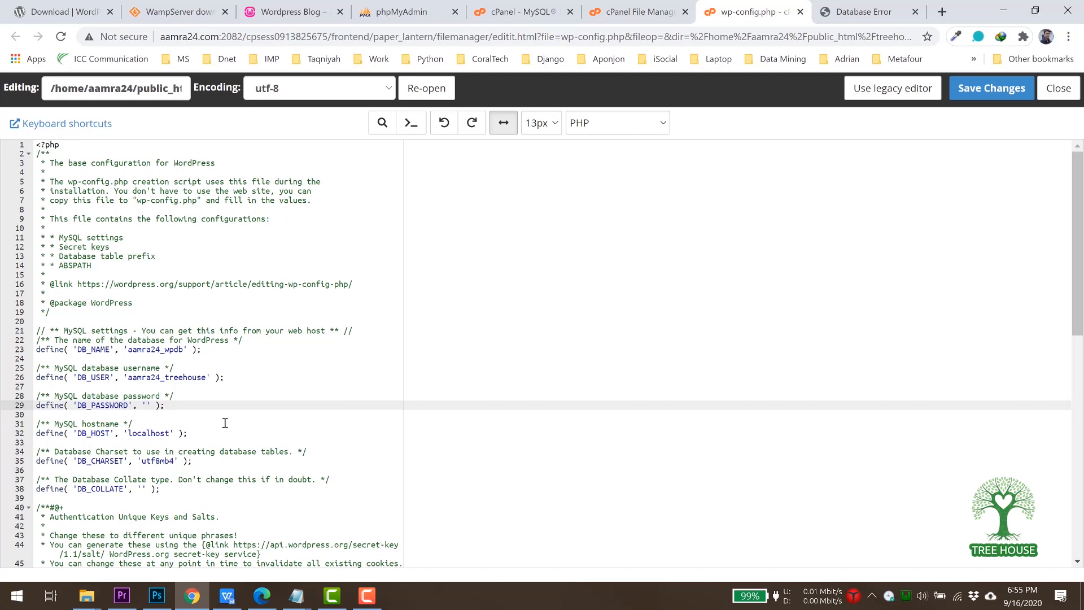
{"action": "left_click", "coordinate": [985, 95]}
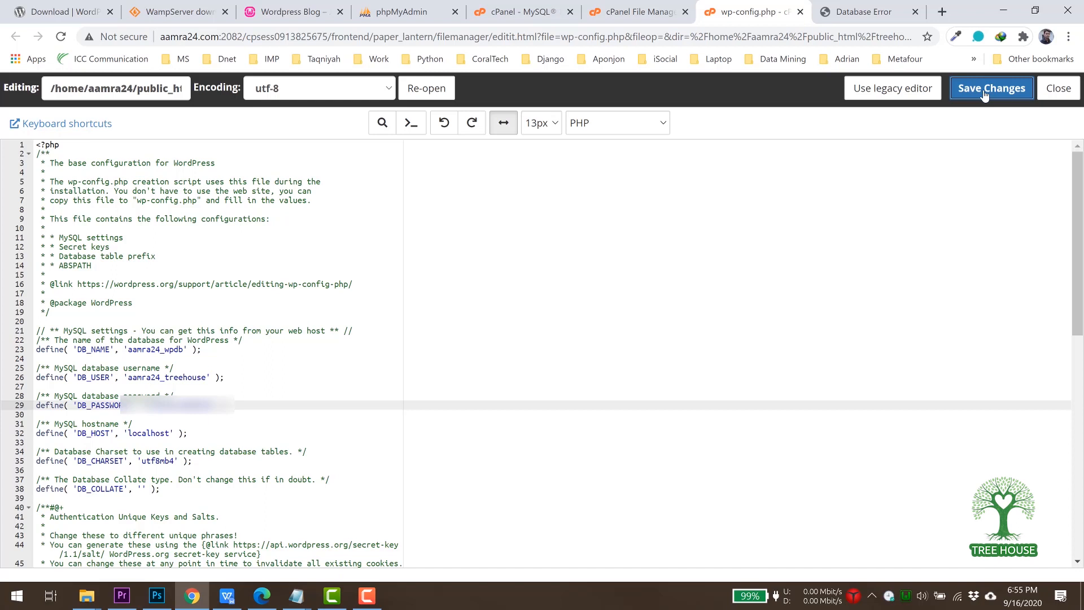
{"action": "left_click", "coordinate": [984, 95]}
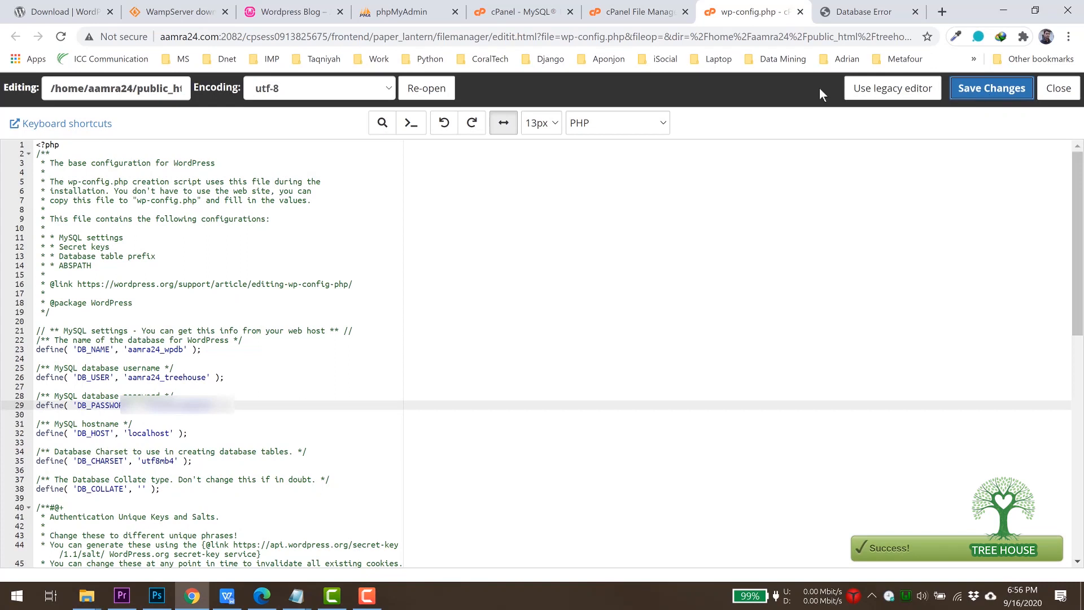
{"action": "left_click", "coordinate": [849, 12]}
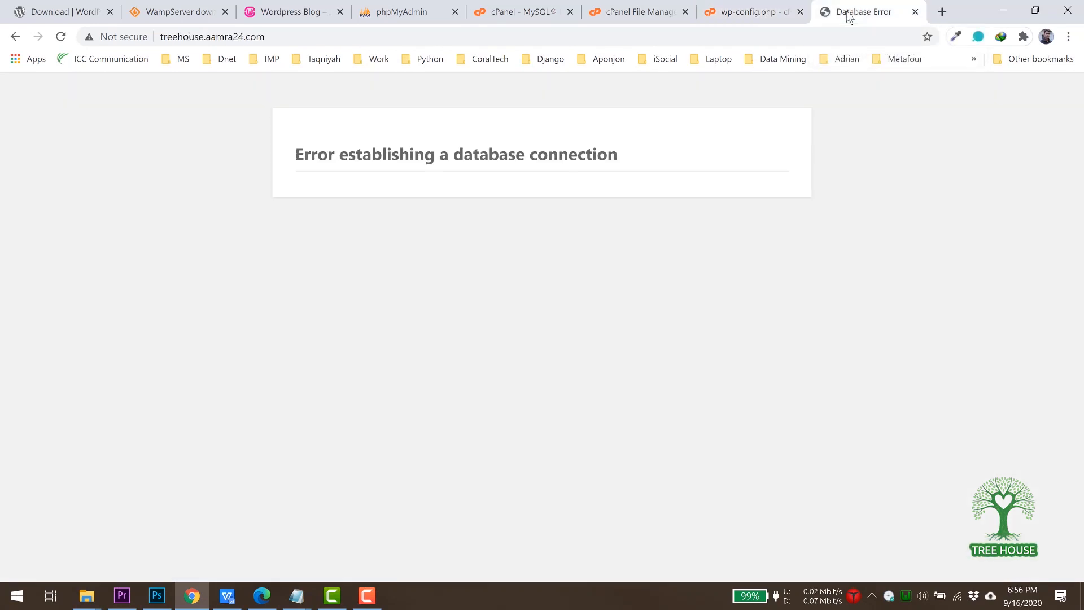
Reload treehouse.aamra24.com to reach WordPress's install language screen.
{"action": "left_click", "coordinate": [59, 35]}
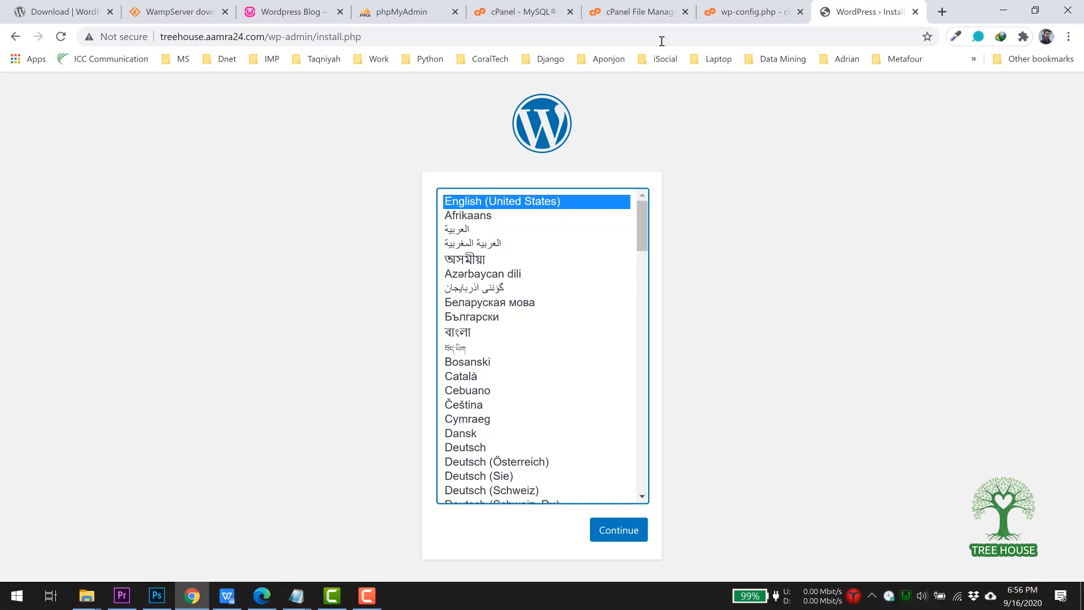
Find phpMyAdmin via a 'php' search and confirm live aamra24_wpdb has no tables.
{"action": "left_click", "coordinate": [523, 18]}
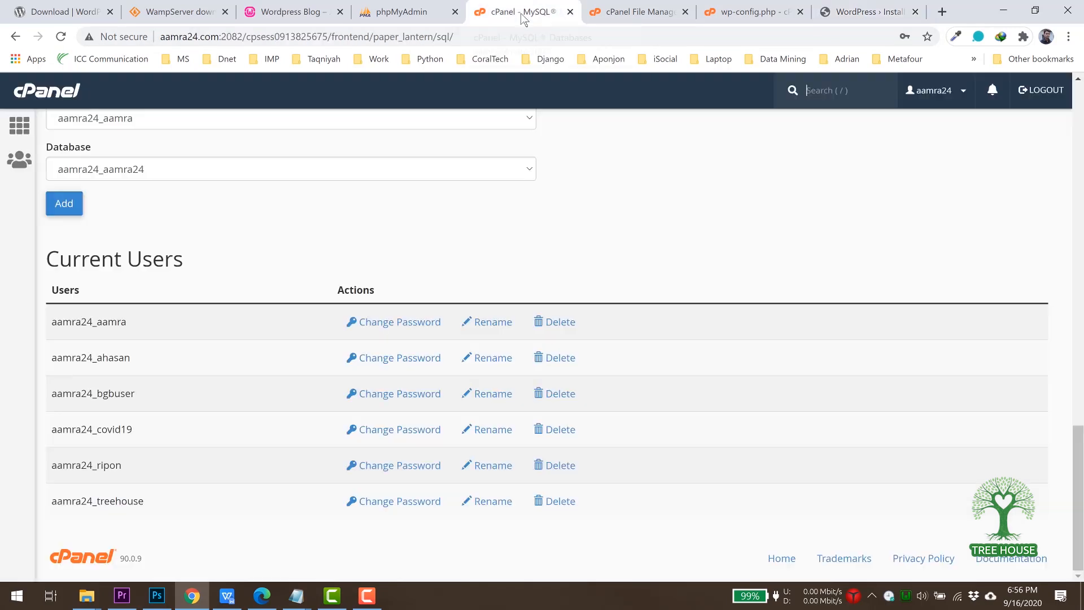
{"action": "scroll", "coordinate": [483, 243], "scroll_direction": "up", "scroll_amount": 15}
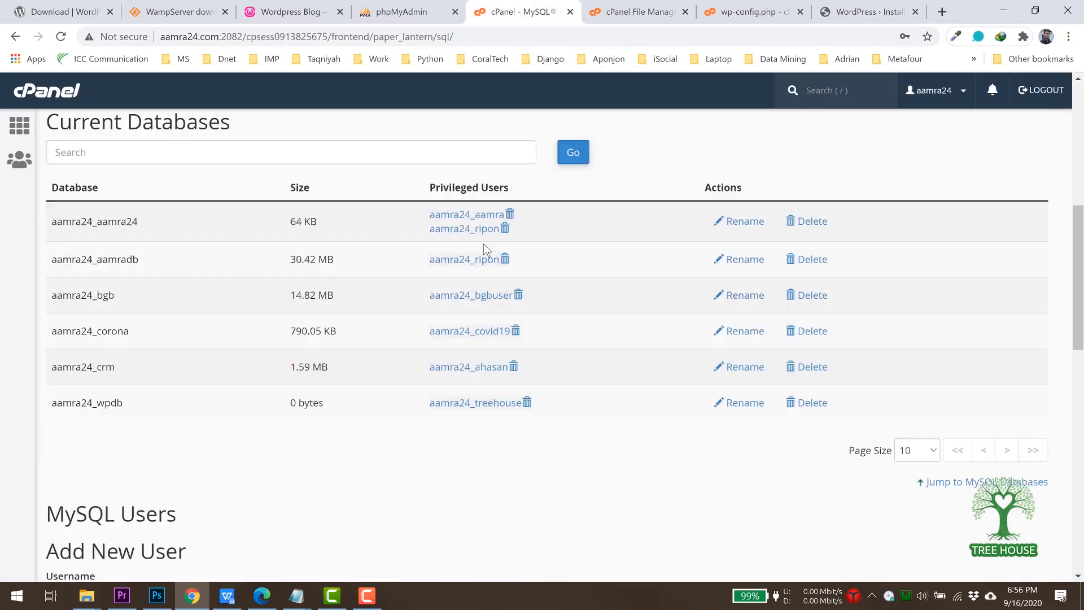
{"action": "left_click", "coordinate": [19, 129]}
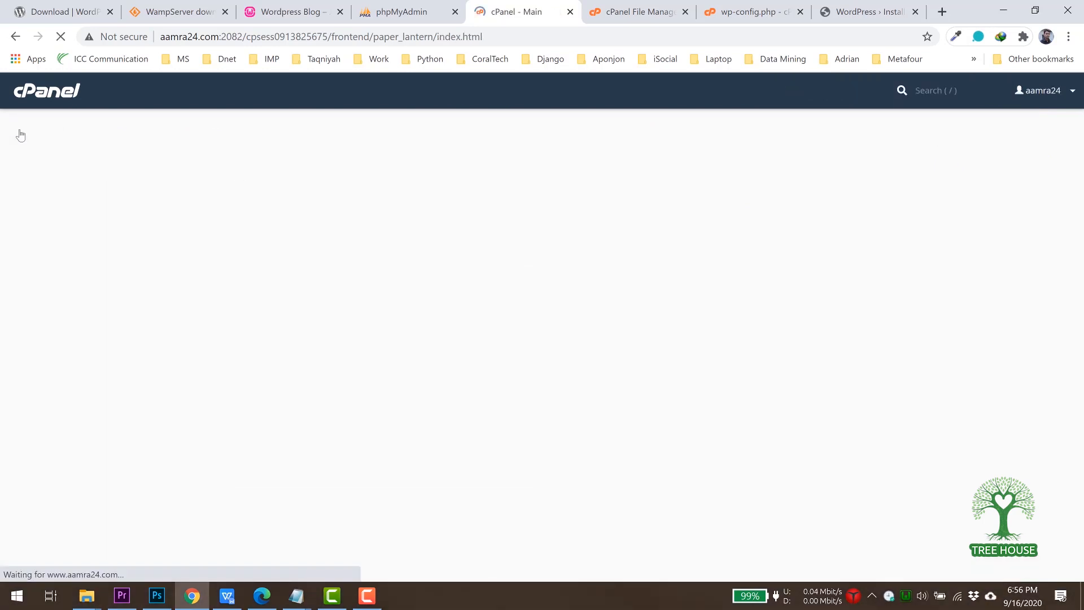
{"action": "left_click", "coordinate": [127, 130]}
{"action": "type", "text": "p"}
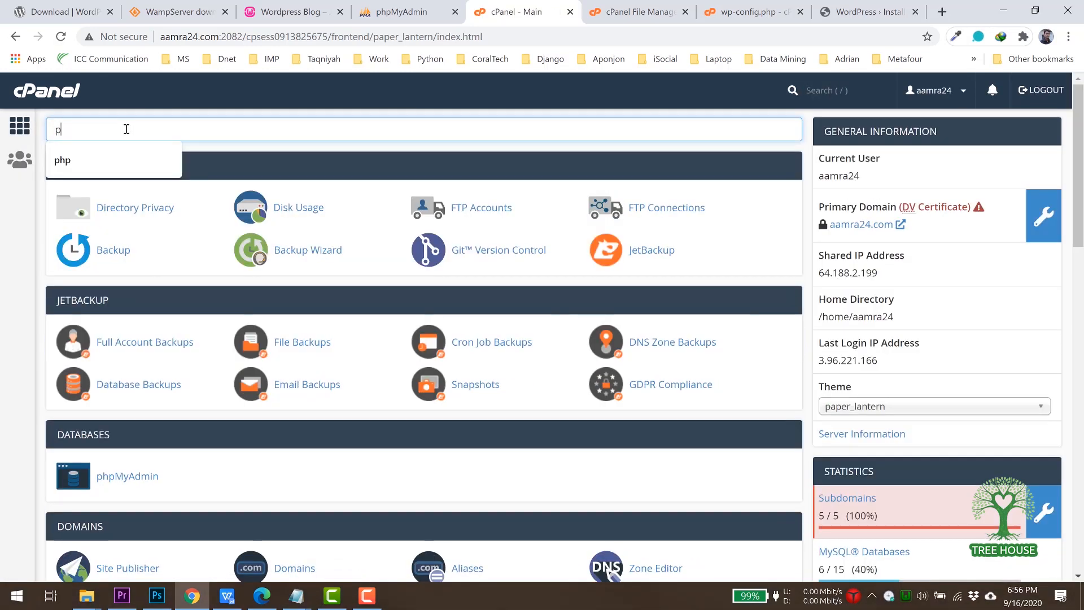
{"action": "type", "text": "hp"}
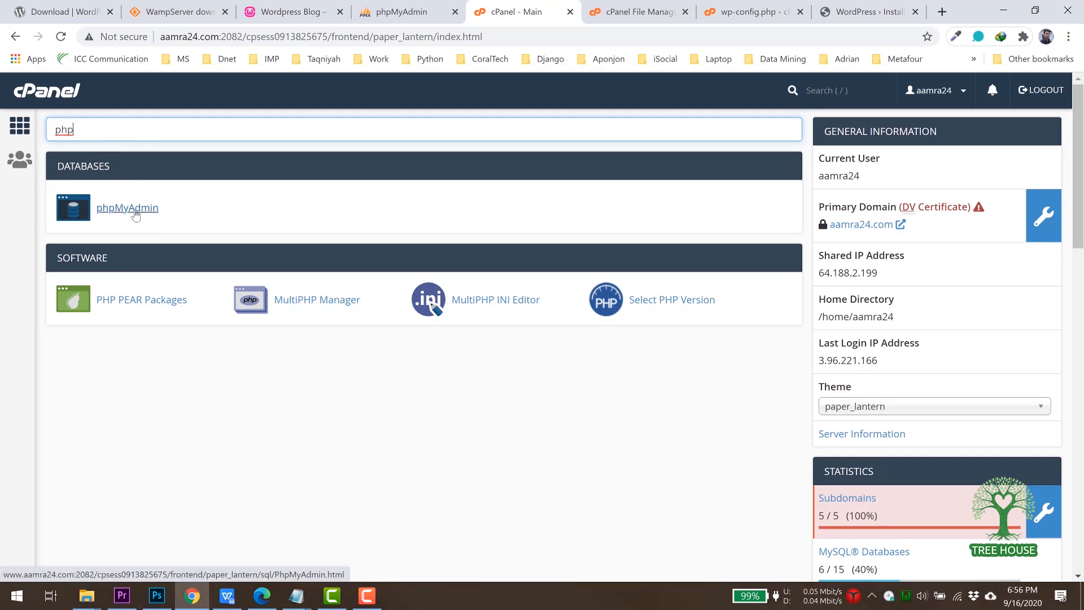
{"action": "left_click", "coordinate": [127, 213]}
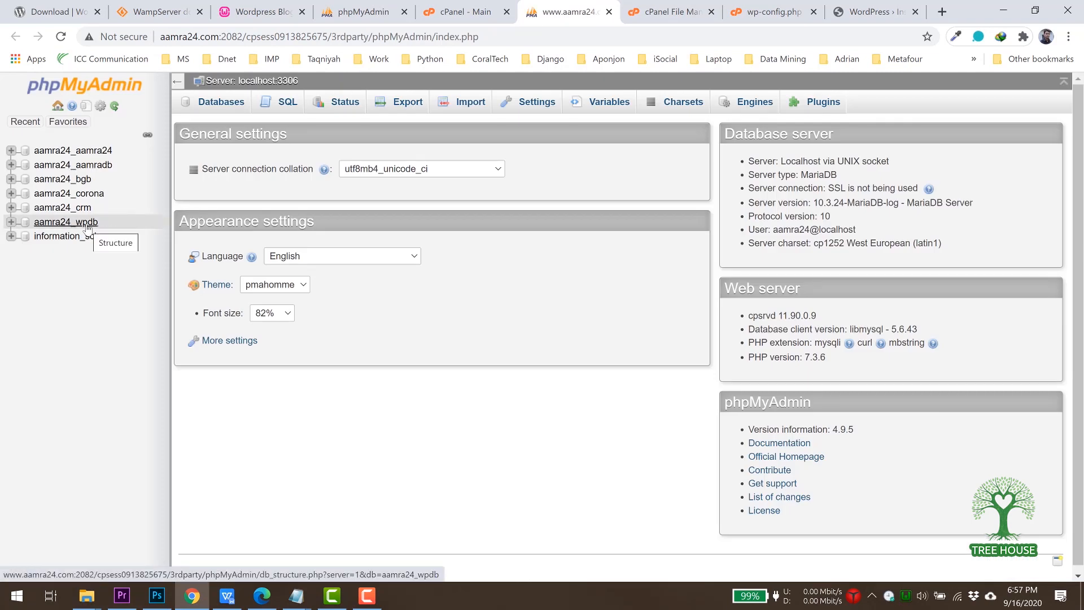
{"action": "left_click", "coordinate": [87, 223]}
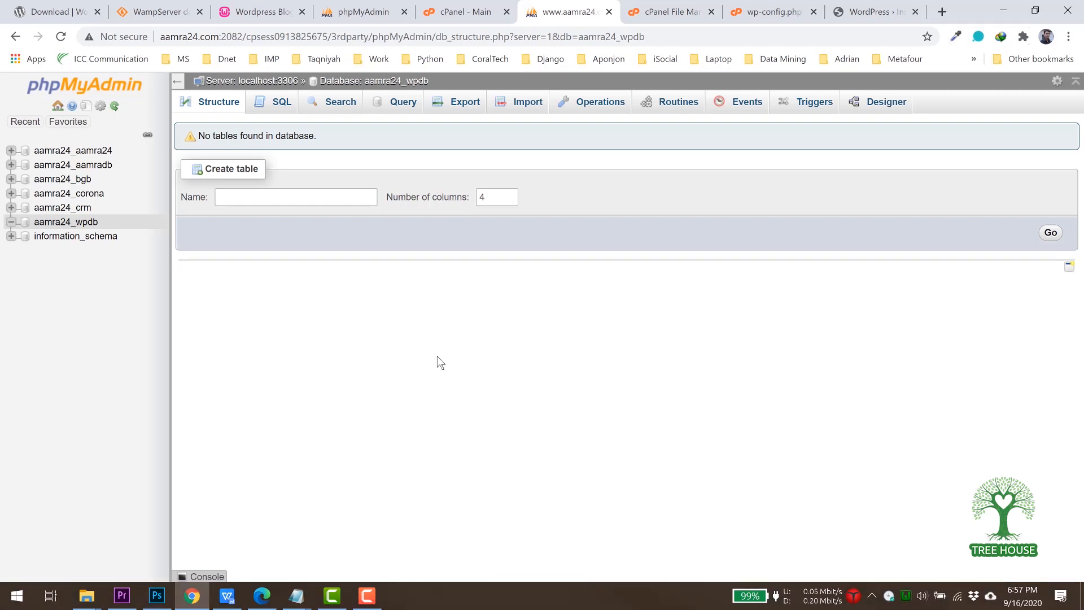
{"action": "key", "text": "ctrl+4"}
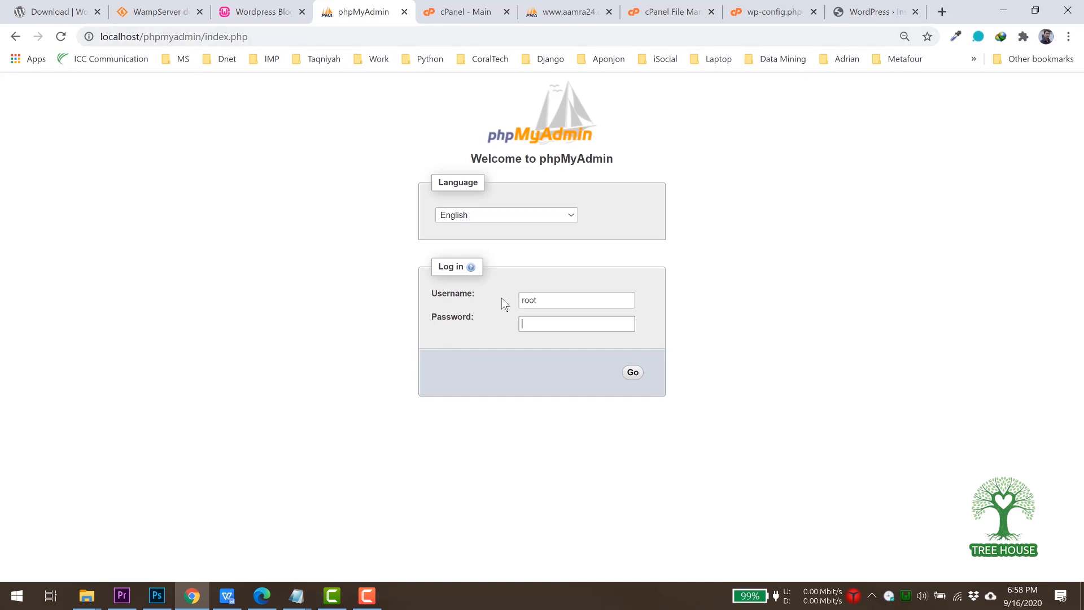
Log in to local phpMyAdmin as root and open the wpdb database.
{"action": "left_click", "coordinate": [633, 372]}
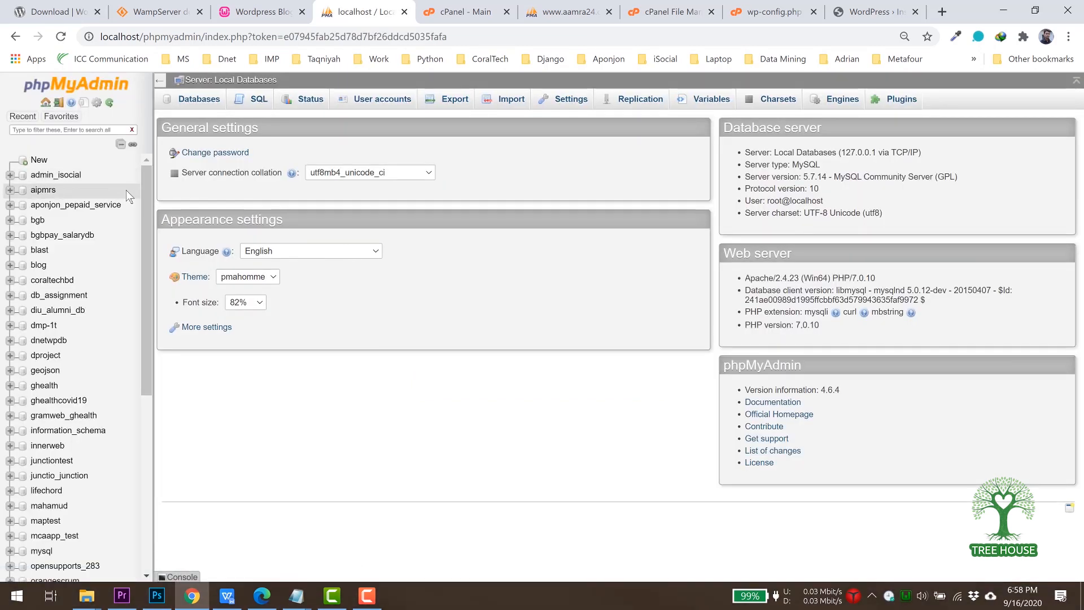
{"action": "left_click_drag", "start_coordinate": [147, 187], "coordinate": [165, 383]}
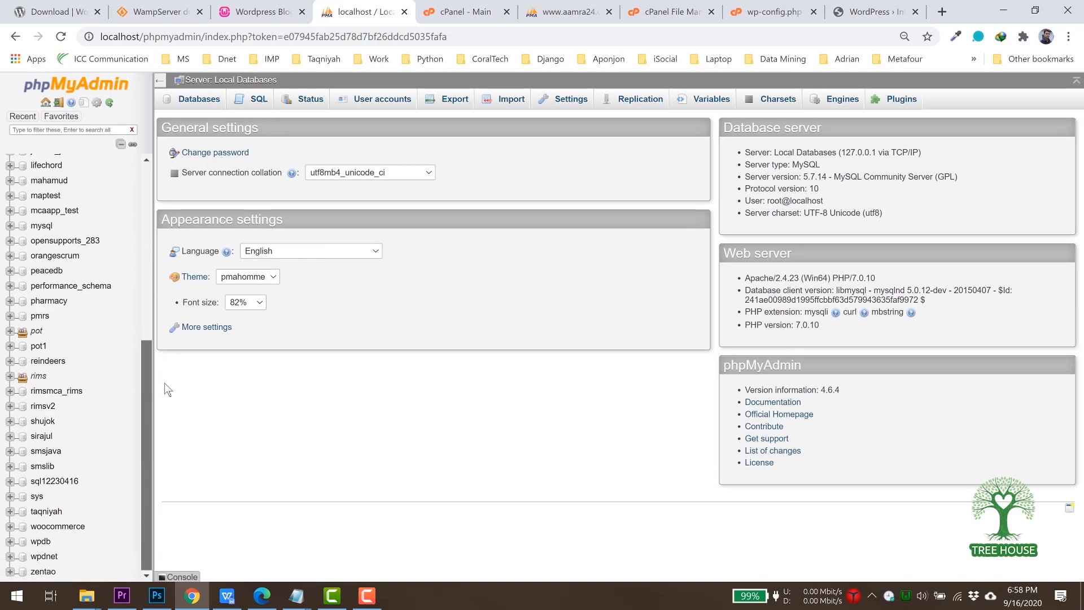
{"action": "left_click", "coordinate": [40, 543]}
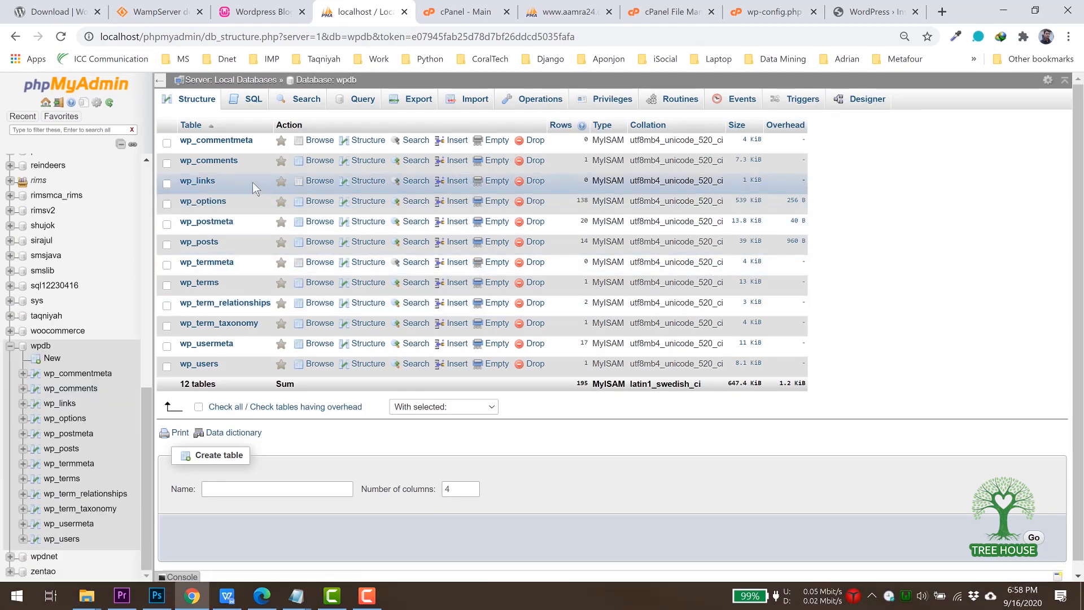
Export wpdb with Quick/SQL settings, saving wpdb.sql to the Desktop.
{"action": "left_click", "coordinate": [413, 101]}
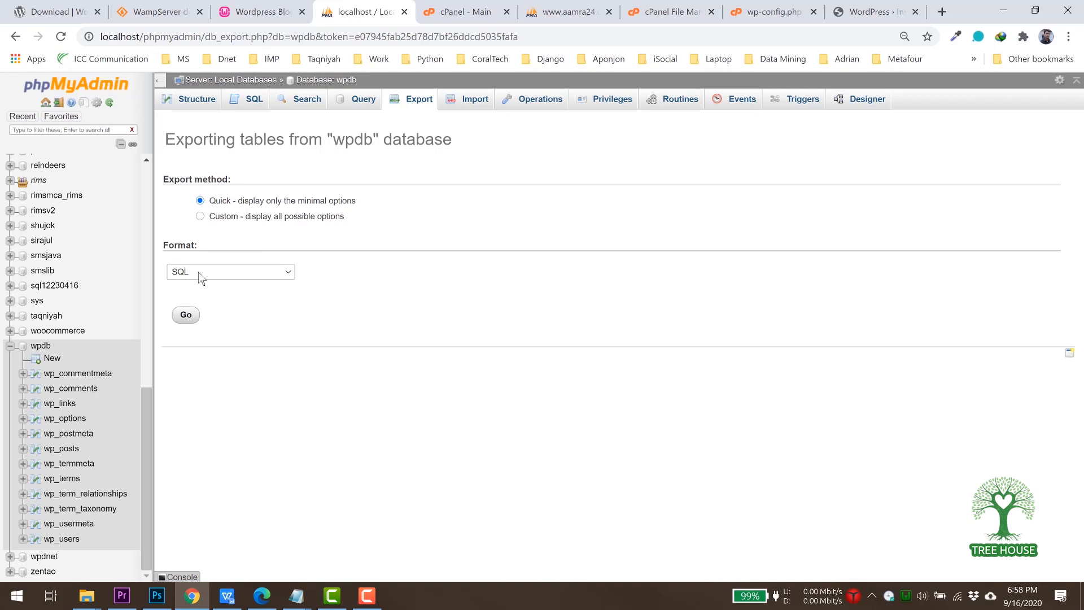
{"action": "left_click", "coordinate": [188, 316]}
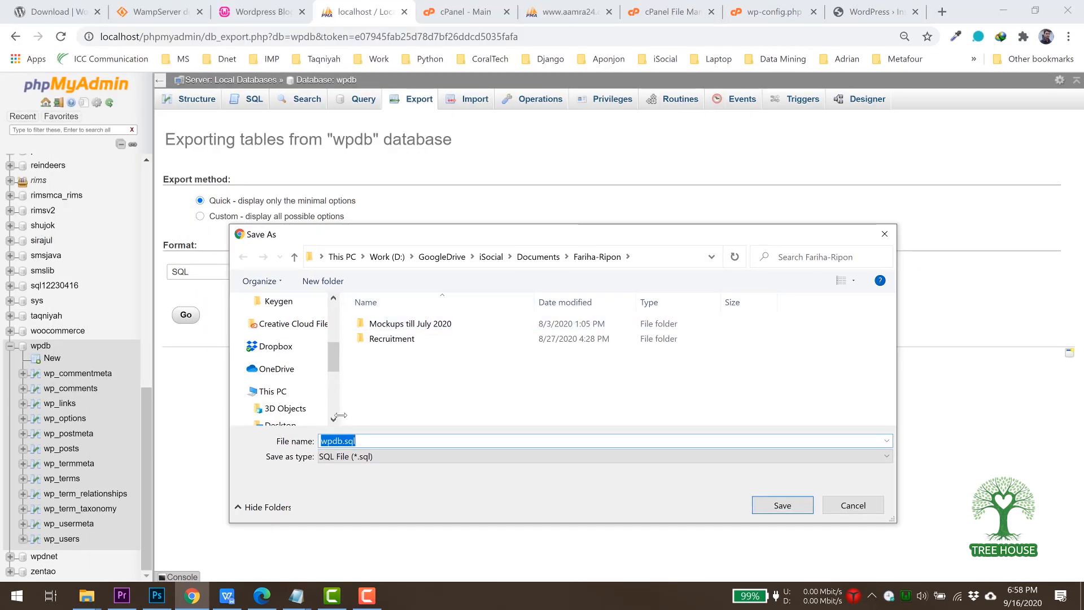
{"action": "left_click_drag", "start_coordinate": [333, 369], "coordinate": [335, 323]}
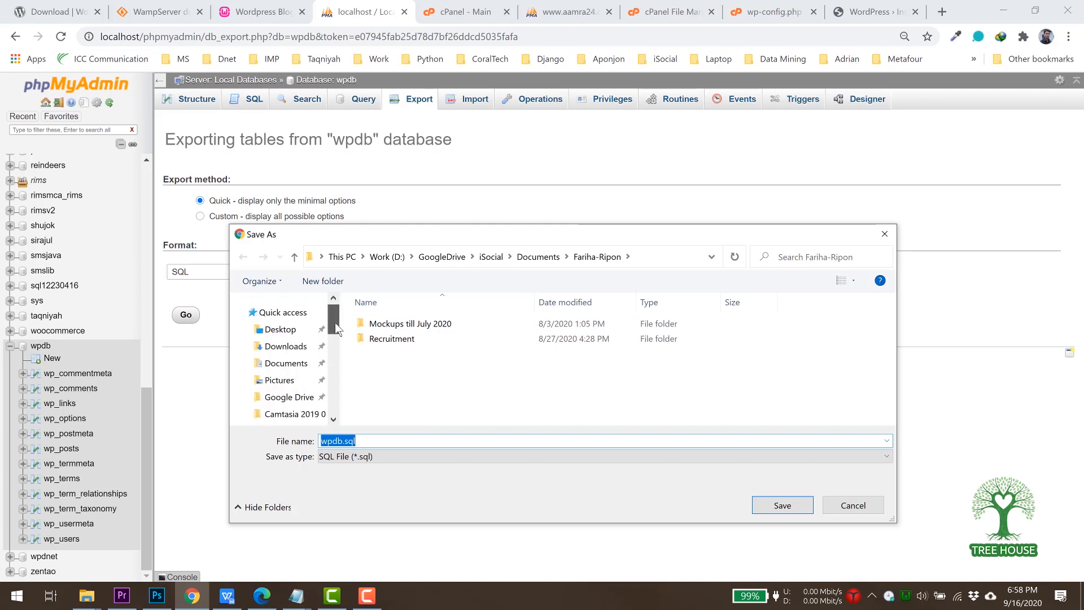
{"action": "left_click", "coordinate": [278, 332]}
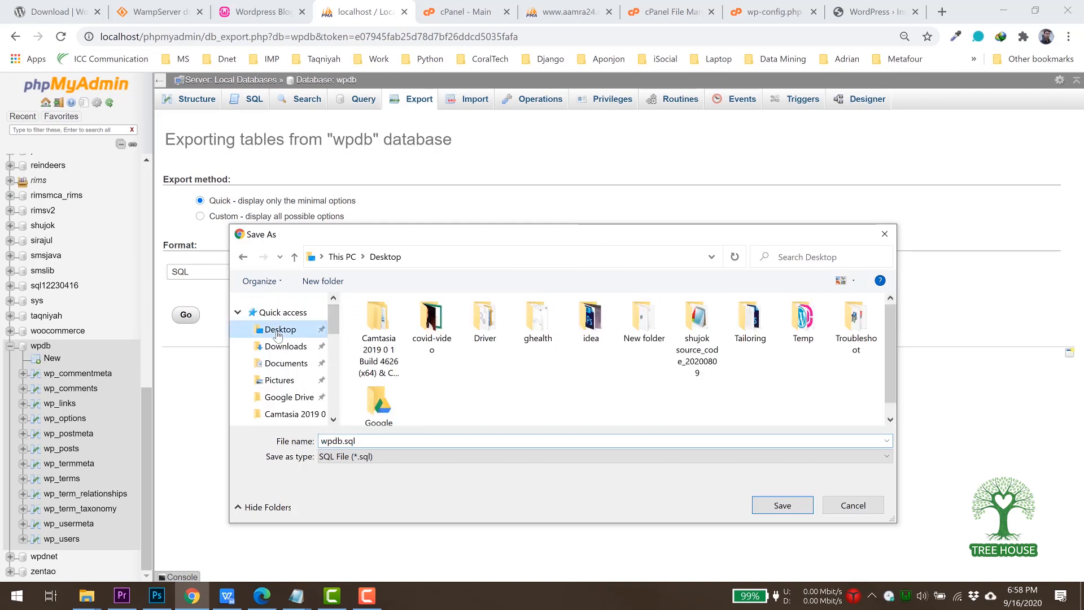
{"action": "left_click", "coordinate": [784, 510]}
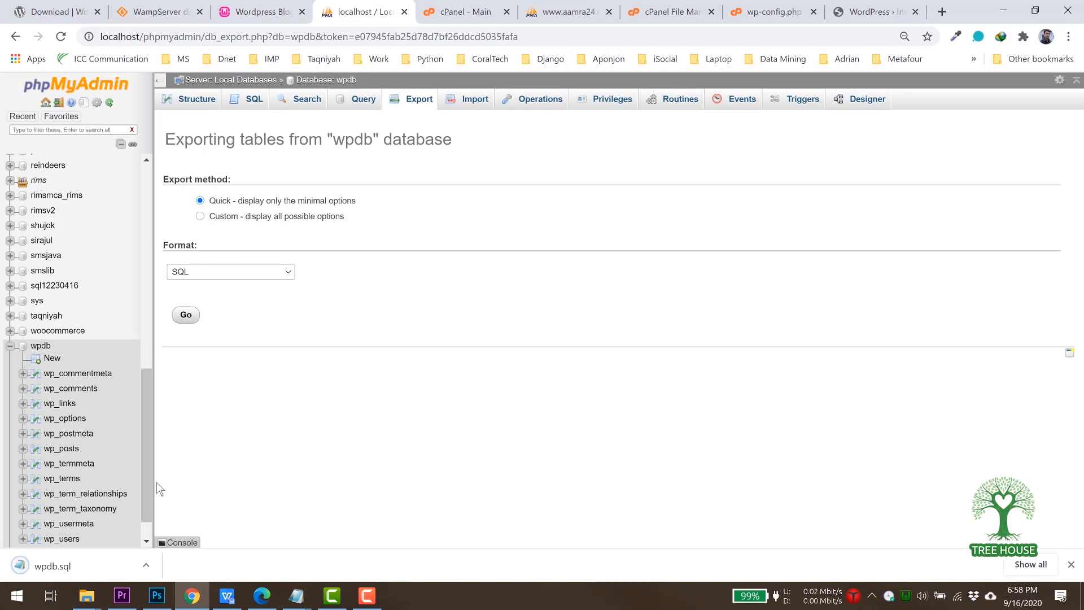
{"action": "left_click", "coordinate": [1004, 12]}
Move wpdb.sql into the desktop icon grid, then return to live phpMyAdmin.
{"action": "left_click_drag", "start_coordinate": [149, 175], "coordinate": [418, 379]}
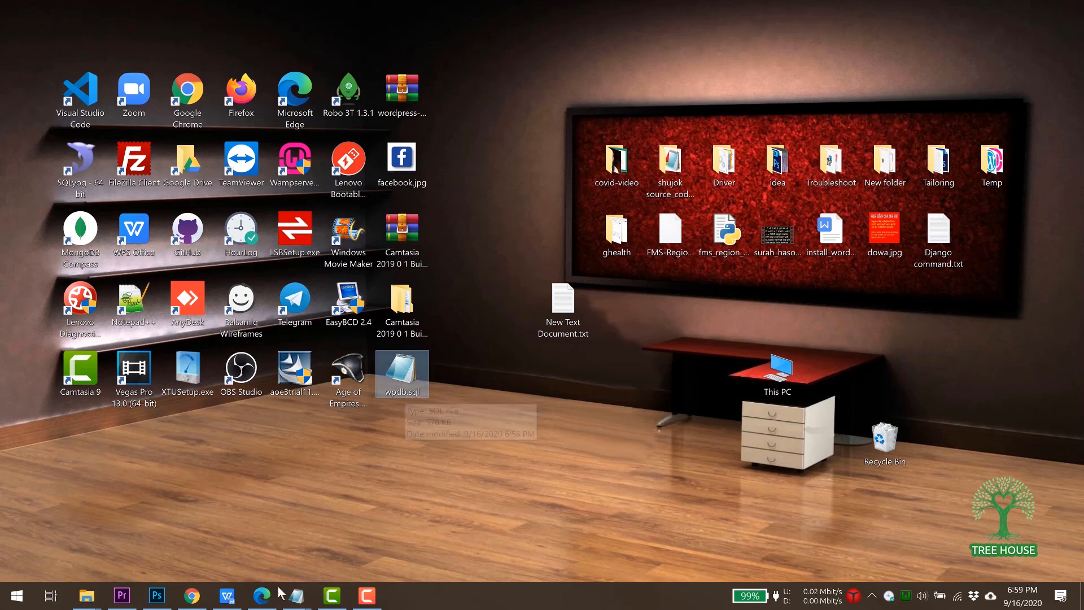
{"action": "key", "text": "alt+Tab"}
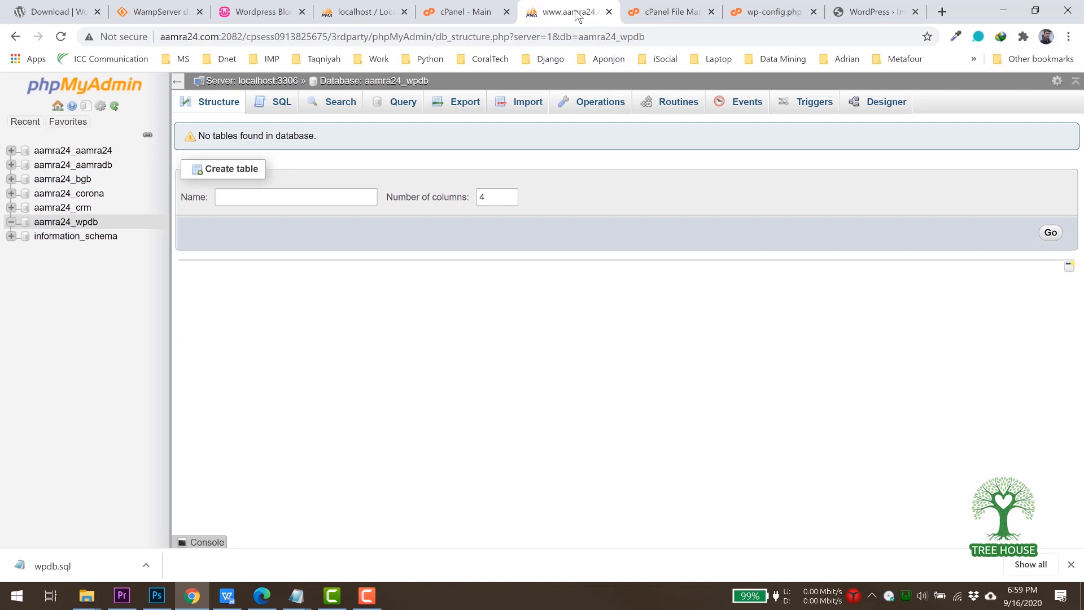
Import Desktop wpdb.sql into aamra24_wpdb, running 57 queries that create the wp_ tables.
{"action": "left_click", "coordinate": [80, 223]}
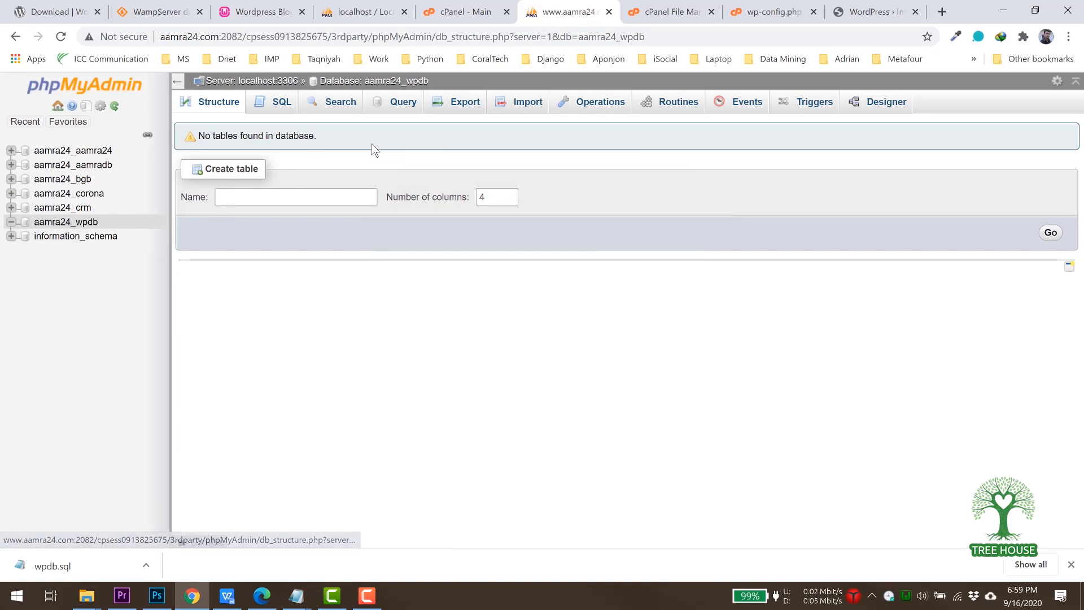
{"action": "left_click", "coordinate": [524, 110]}
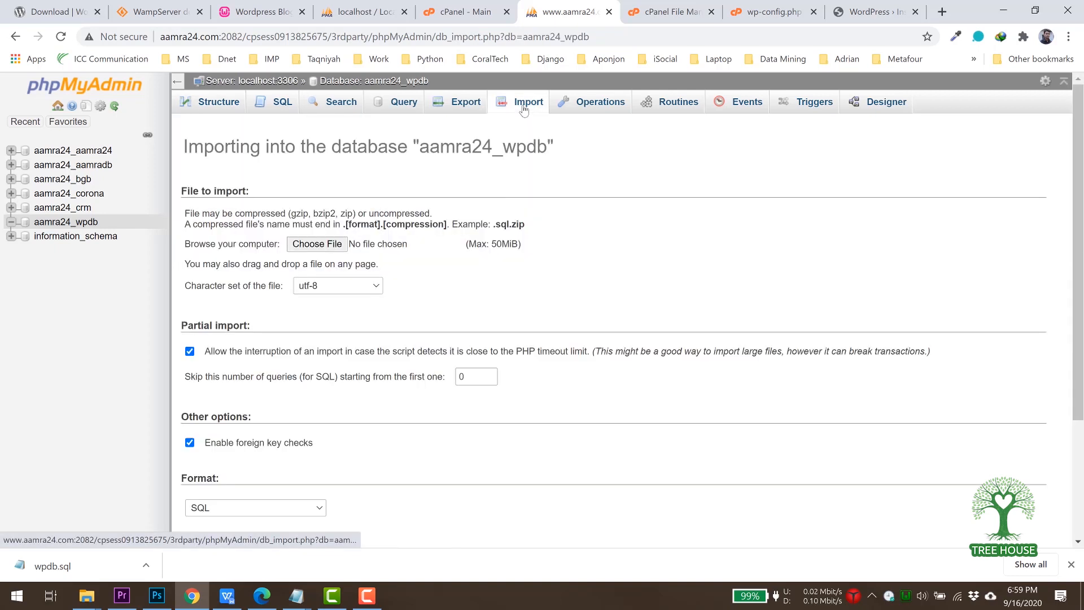
{"action": "left_click", "coordinate": [318, 244]}
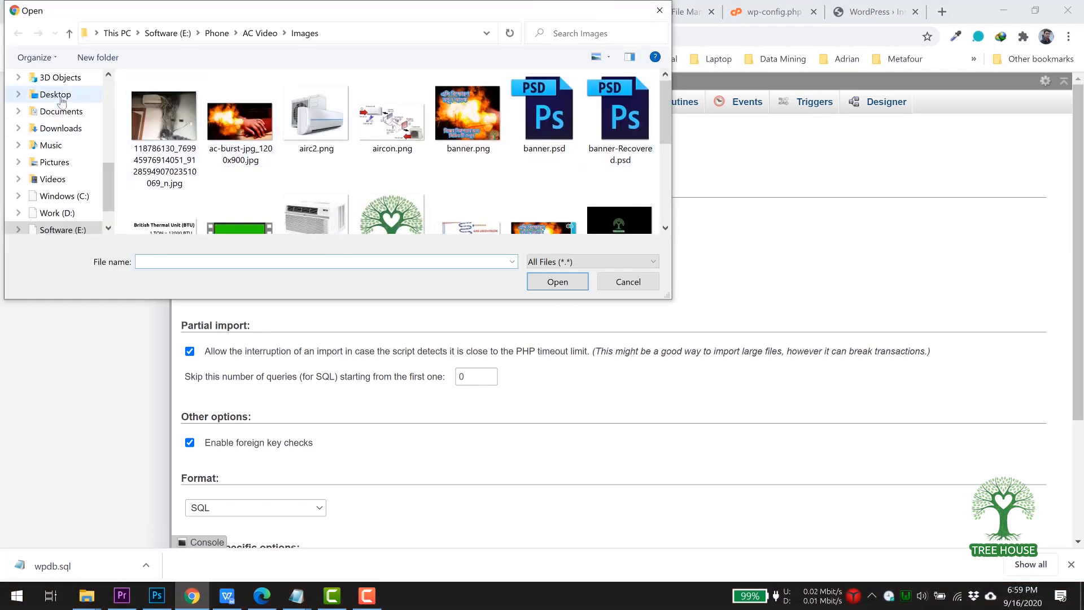
{"action": "left_click", "coordinate": [56, 95]}
{"action": "left_click_drag", "start_coordinate": [670, 135], "coordinate": [666, 187]}
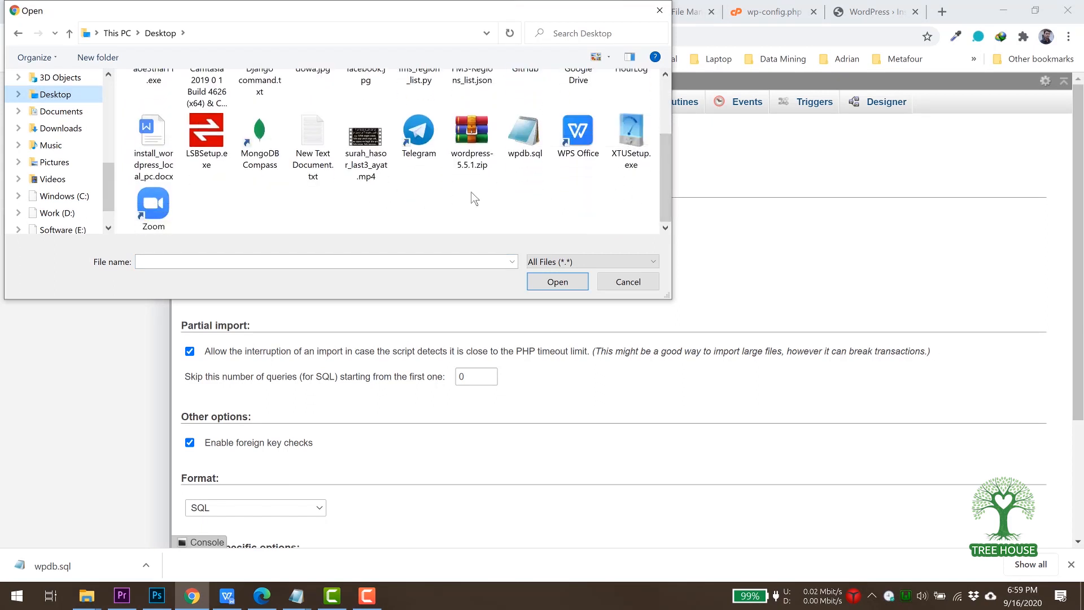
{"action": "left_click", "coordinate": [525, 139]}
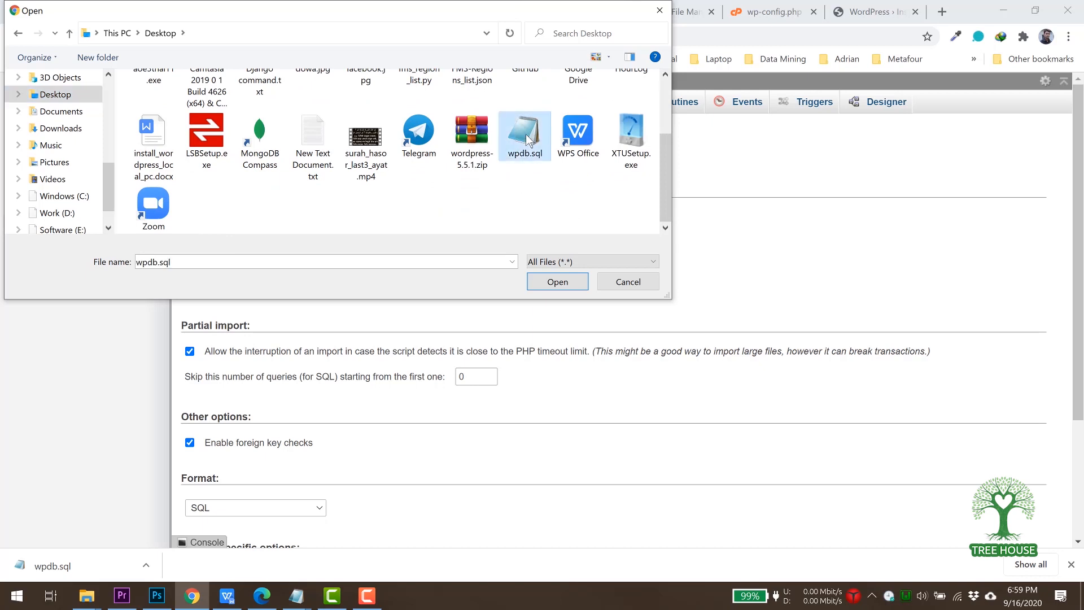
{"action": "left_click", "coordinate": [555, 282]}
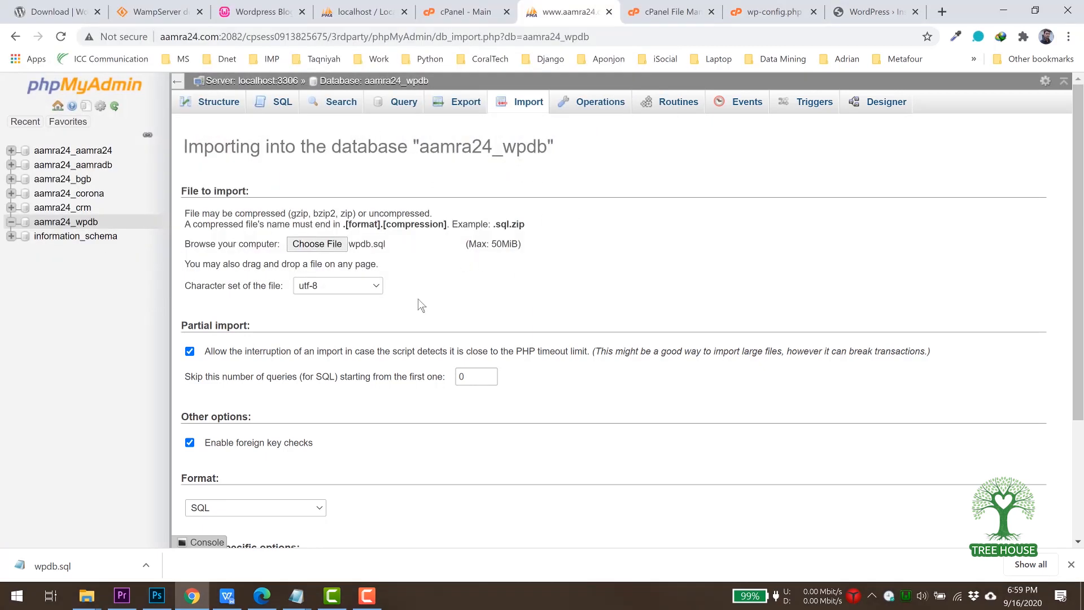
{"action": "scroll", "coordinate": [419, 305], "scroll_direction": "down", "scroll_amount": 3}
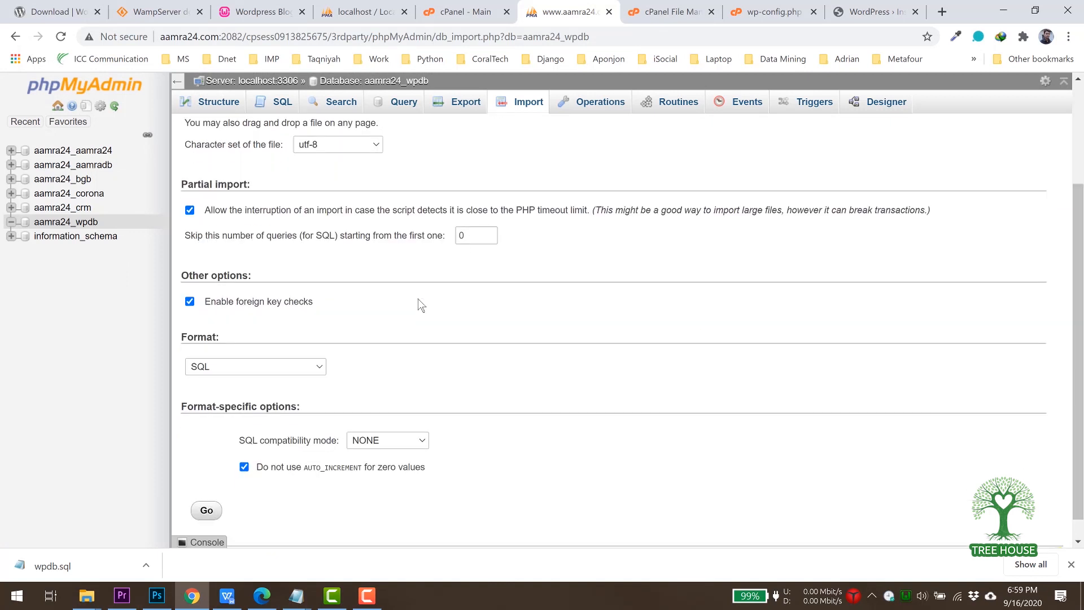
{"action": "left_click", "coordinate": [207, 510]}
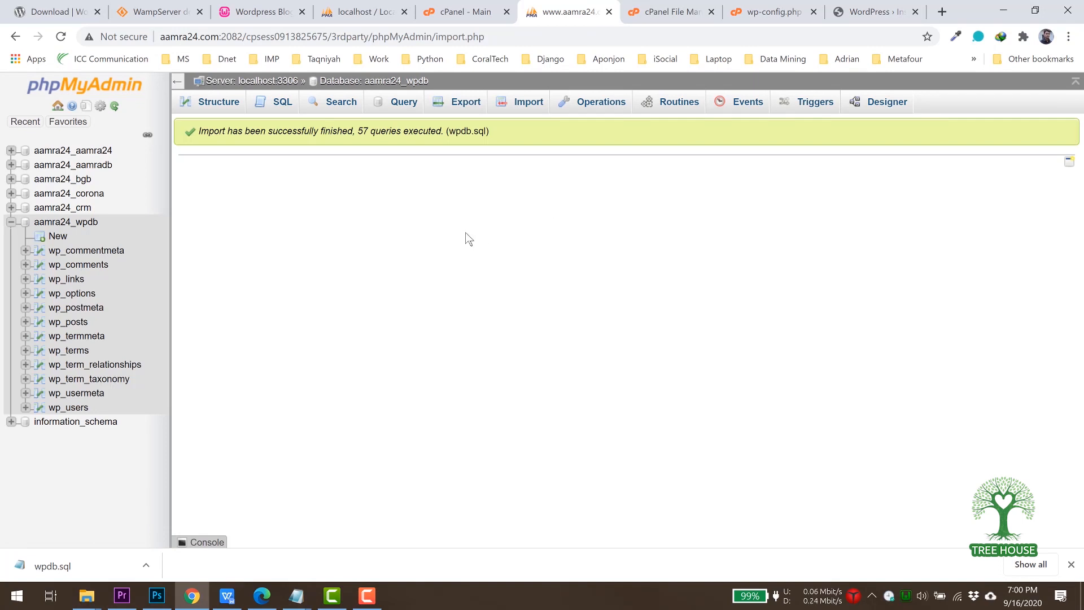
{"action": "key", "text": "ctrl+t"}
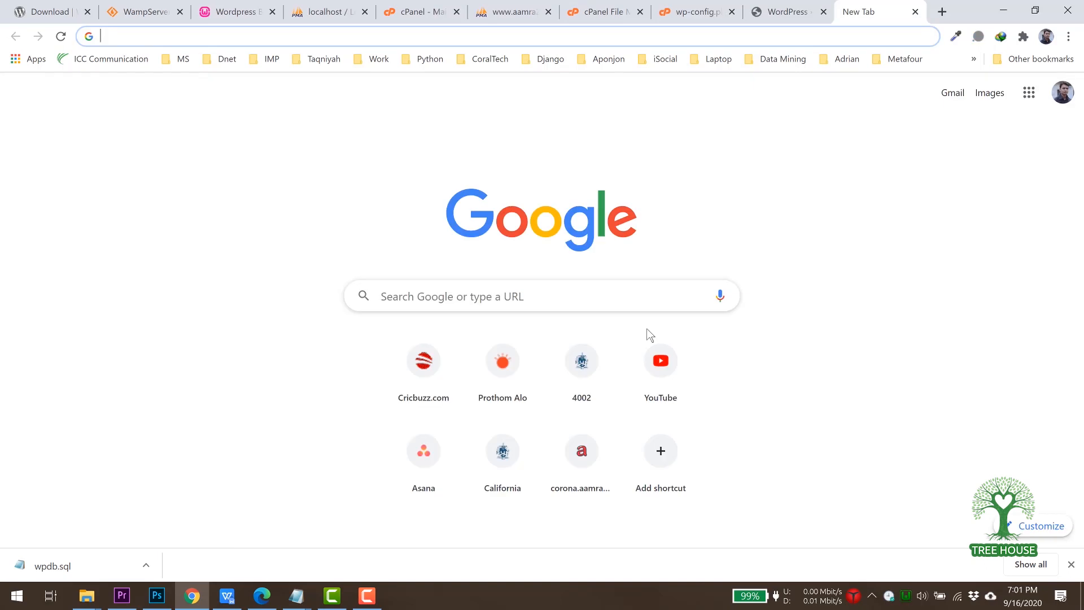
Load treehouse.aamra24.com and scroll through the migrated 'Welcome to my blog' post.
{"action": "type", "text": "treehouse"}
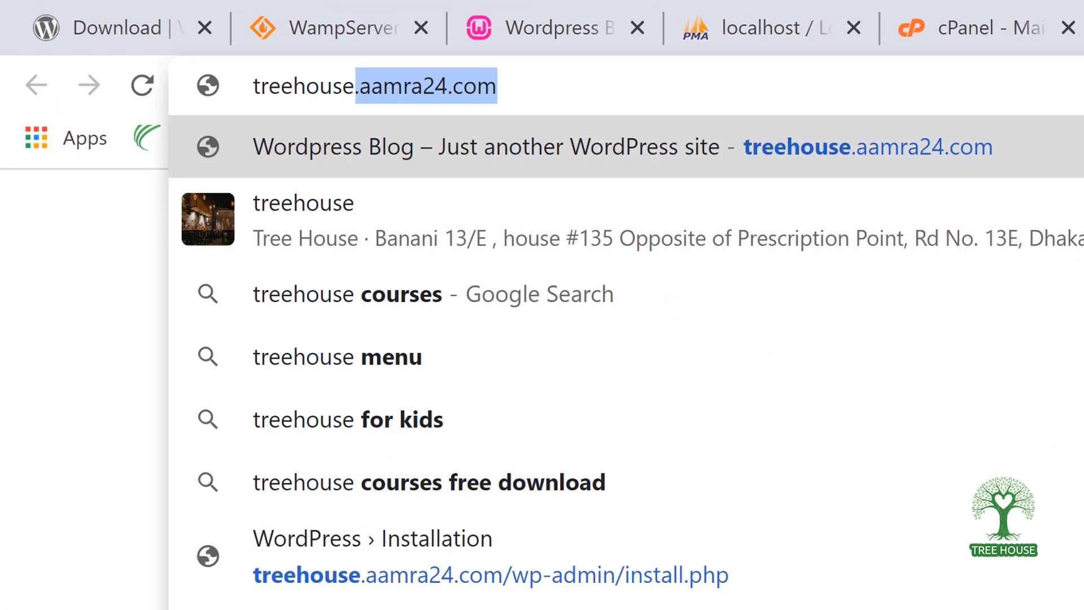
{"action": "type", "text": ".aamra"}
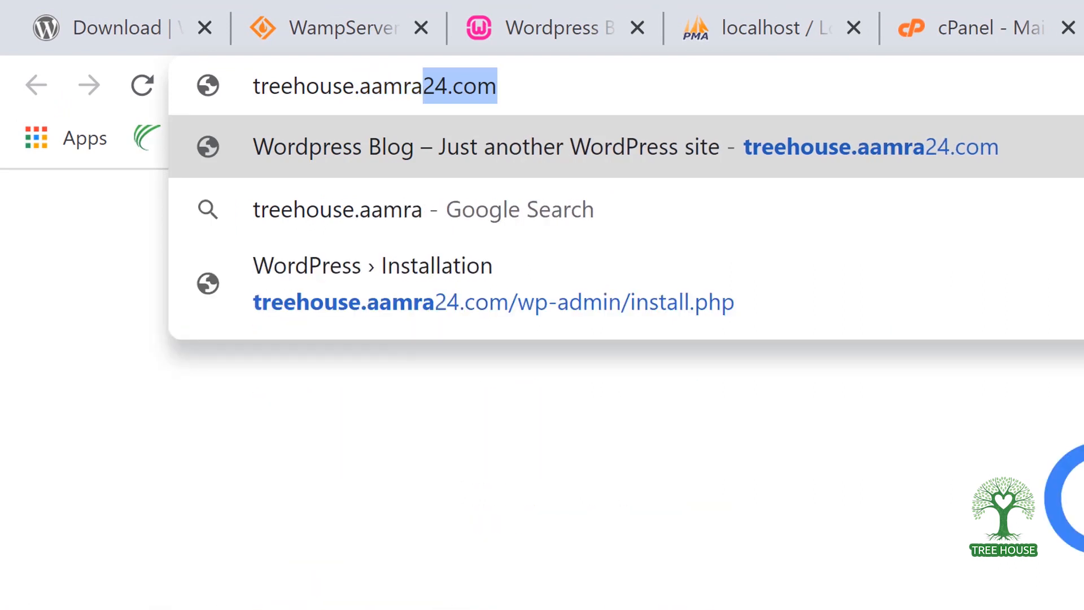
{"action": "type", "text": "24.com"}
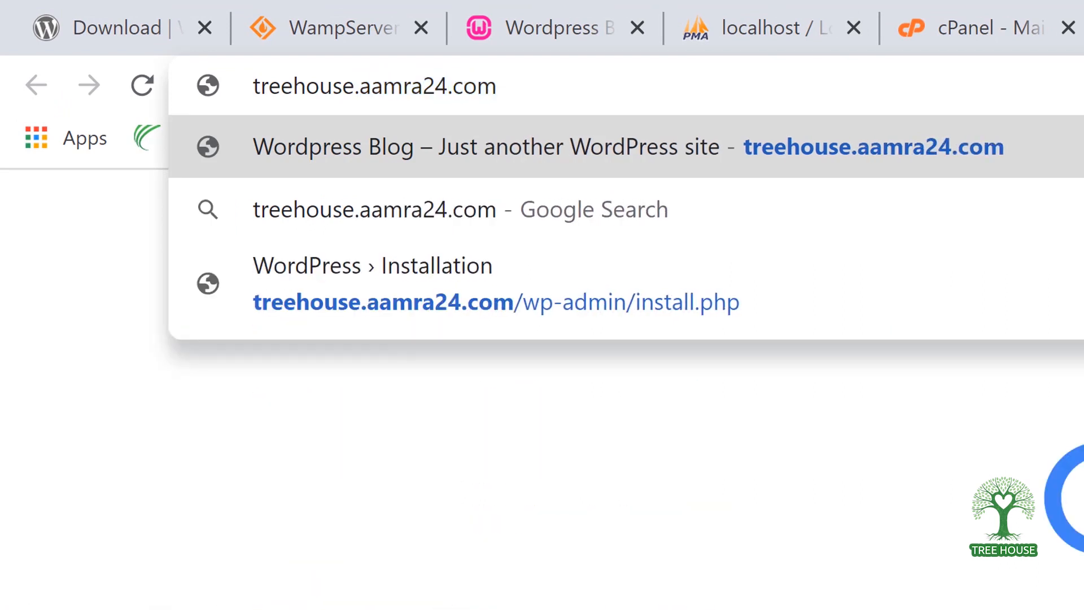
{"action": "key", "text": "Return"}
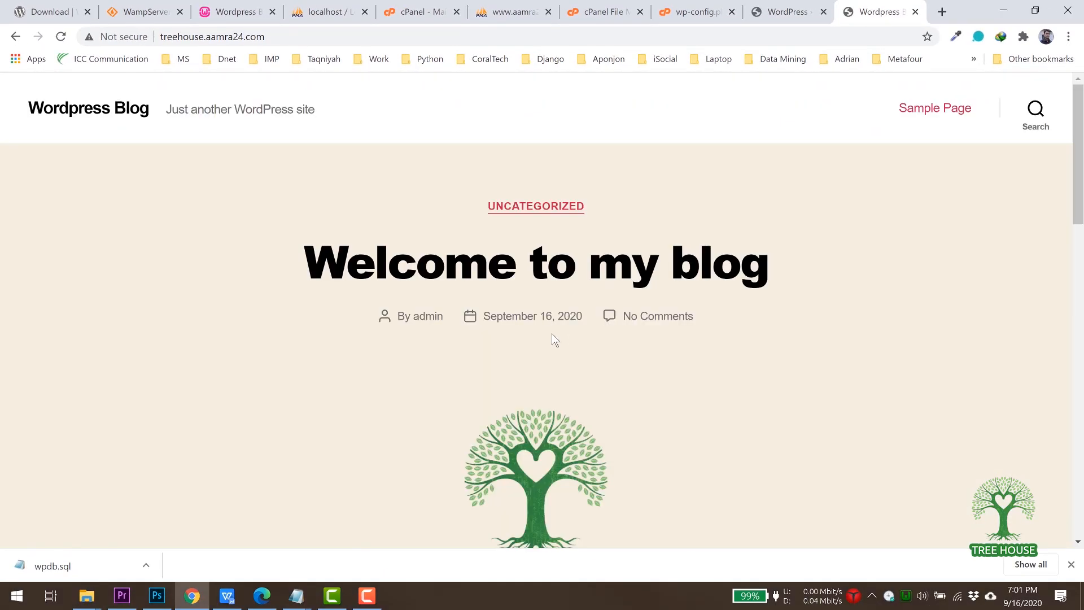
{"action": "scroll", "coordinate": [554, 339], "scroll_direction": "down", "scroll_amount": 10}
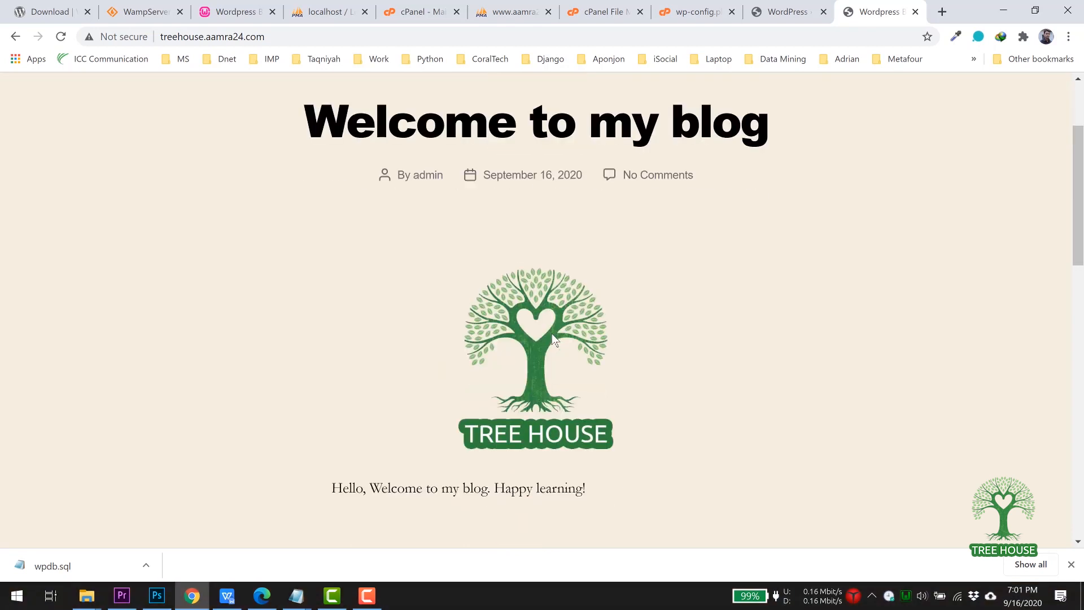
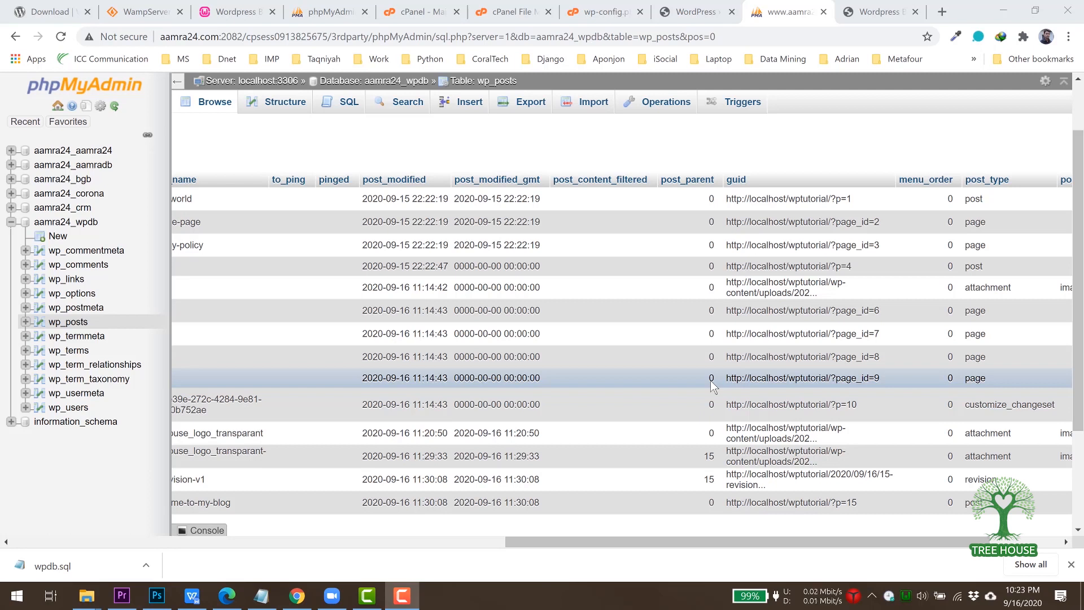
Reload the wp_posts table rows in phpMyAdmin and scroll through them.
{"action": "left_click", "coordinate": [75, 325]}
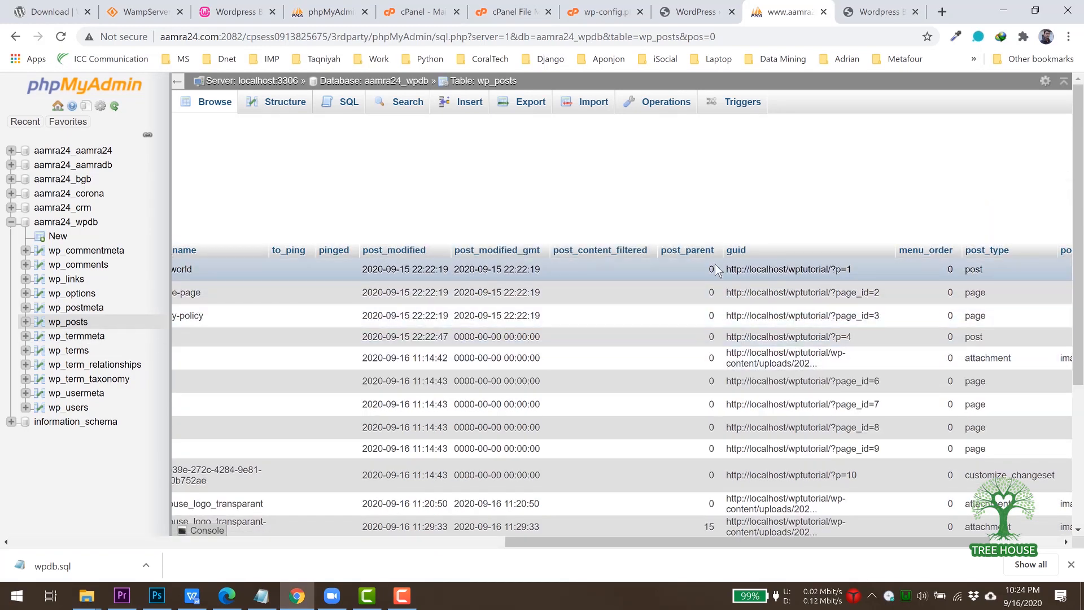
{"action": "scroll", "coordinate": [785, 299], "scroll_direction": "down", "scroll_amount": 1}
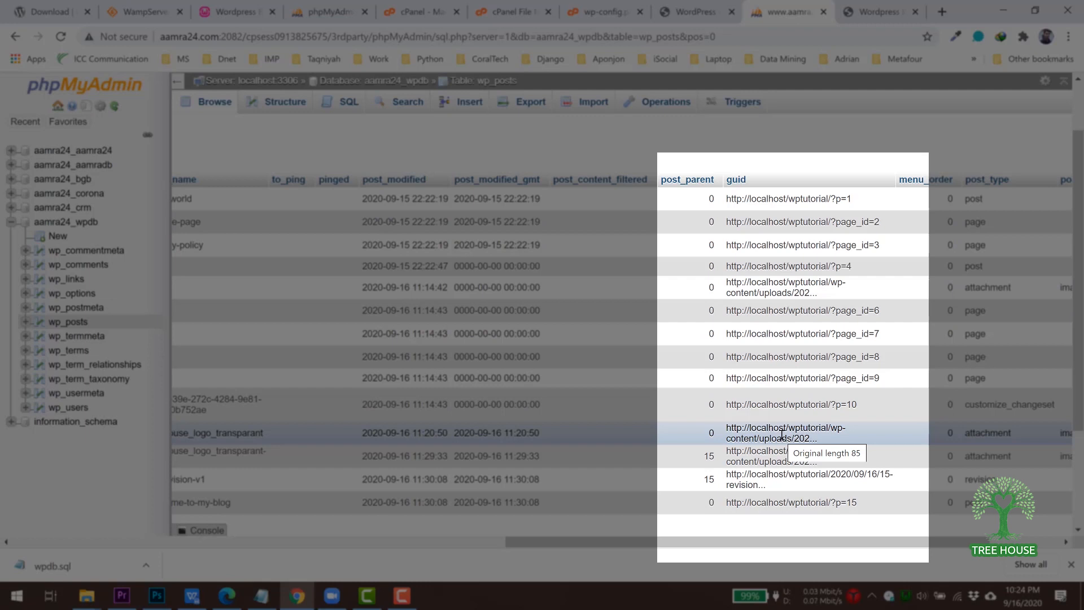
{"action": "scroll", "coordinate": [784, 429], "scroll_direction": "up", "scroll_amount": 1}
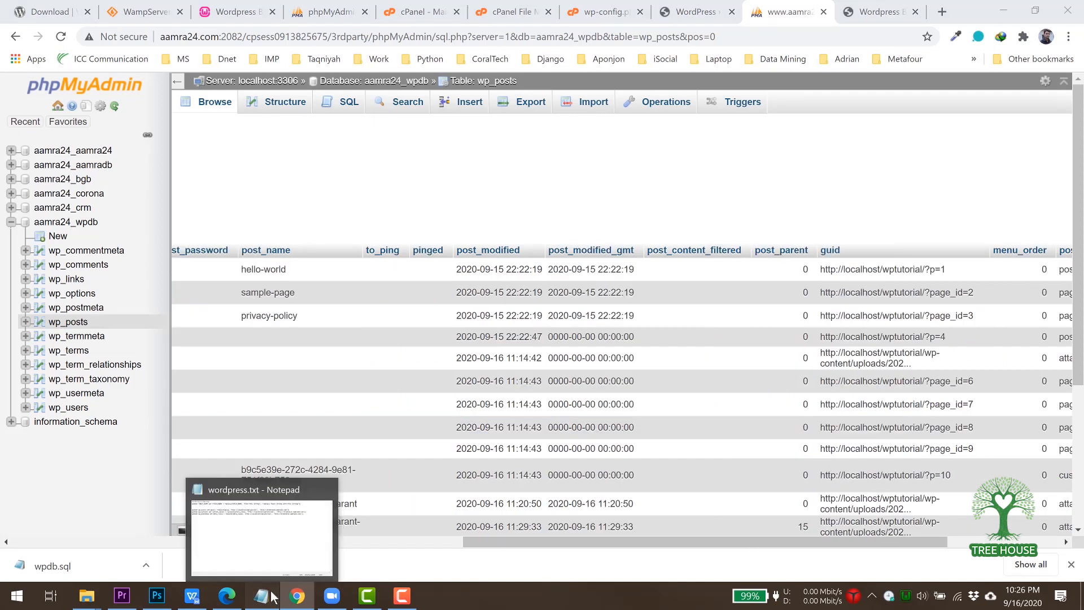
Go over the generic 'update table set field = replace(...)' template in wordpress.txt.
{"action": "left_click", "coordinate": [262, 596]}
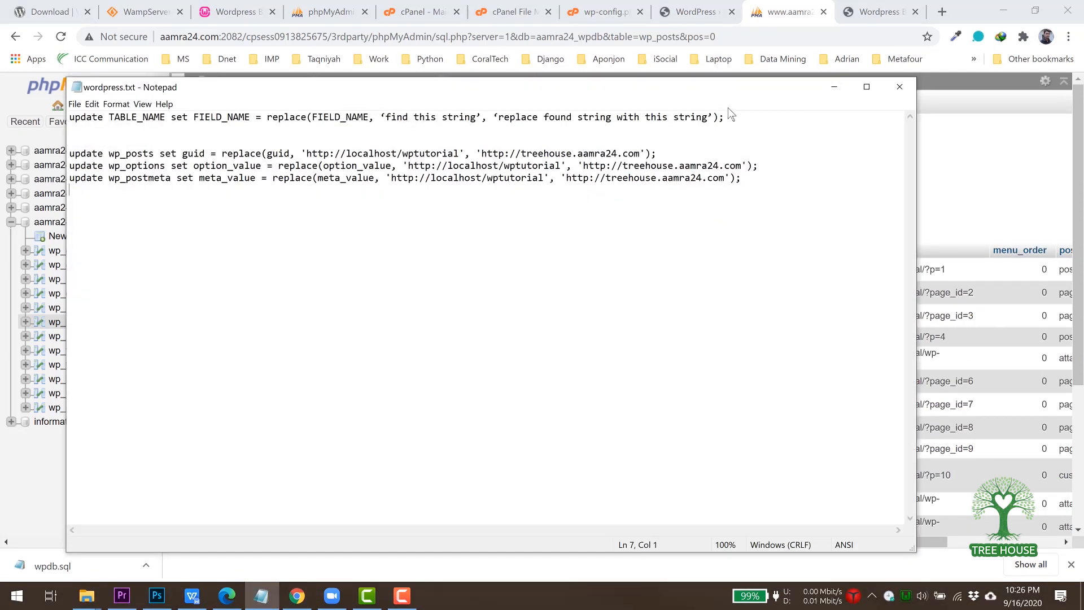
{"action": "left_click_drag", "start_coordinate": [758, 79], "coordinate": [804, 76]}
{"action": "left_click_drag", "start_coordinate": [783, 113], "coordinate": [91, 115]}
{"action": "left_click", "coordinate": [177, 127]}
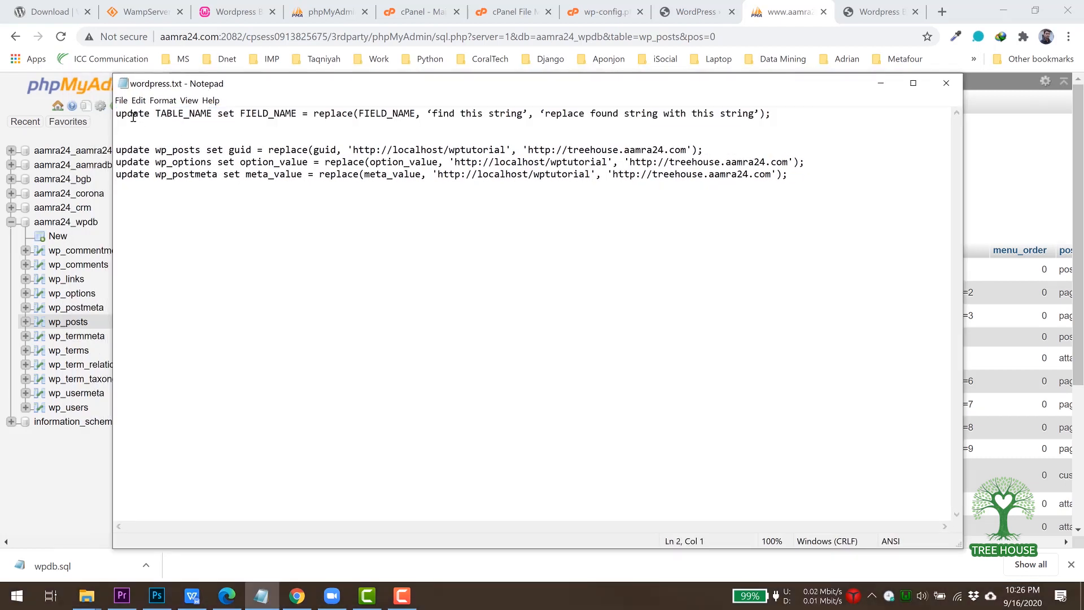
{"action": "left_click", "coordinate": [181, 114]}
{"action": "left_click", "coordinate": [228, 114]}
{"action": "left_click", "coordinate": [269, 114]}
{"action": "left_click", "coordinate": [330, 114]}
{"action": "left_click", "coordinate": [392, 114]}
{"action": "left_click", "coordinate": [731, 112]}
Review the three site-URL update queries for wp_posts, wp_options and wp_postmeta.
{"action": "left_click_drag", "start_coordinate": [802, 176], "coordinate": [115, 156]}
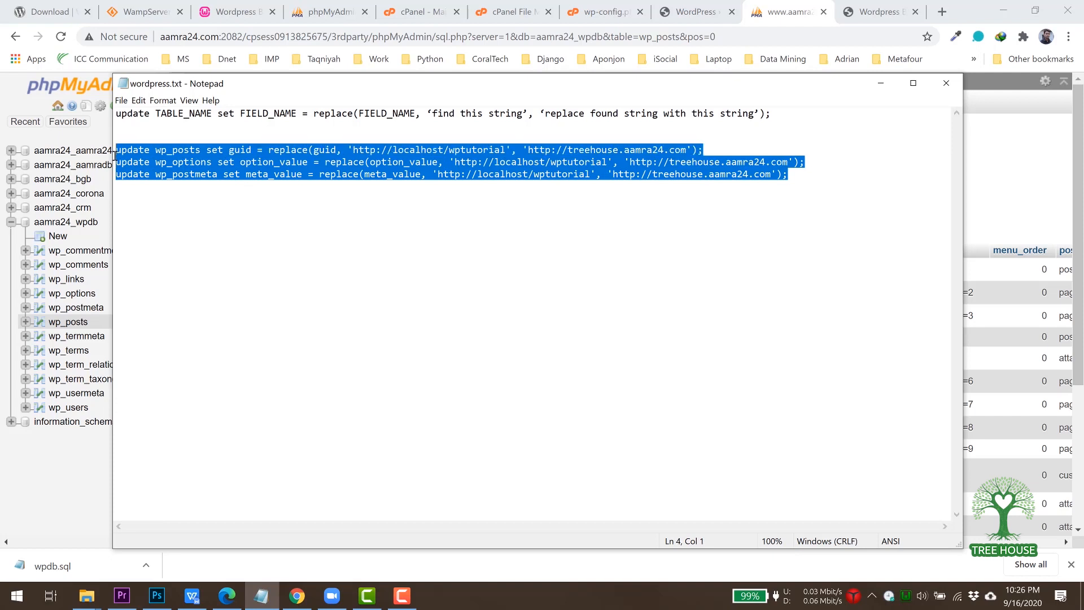
{"action": "left_click", "coordinate": [203, 185]}
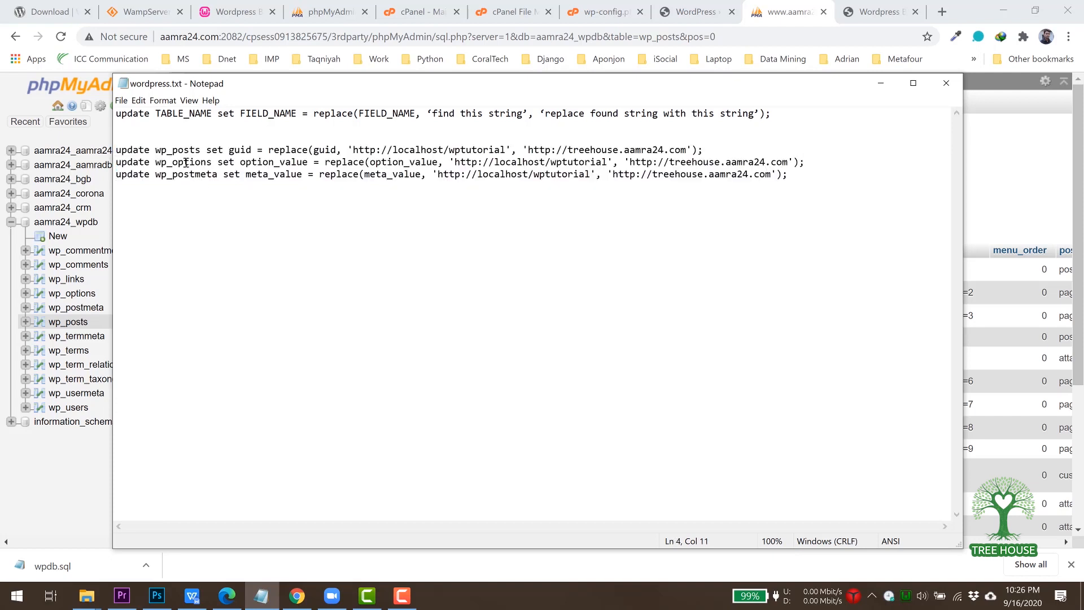
{"action": "left_click", "coordinate": [196, 175]}
{"action": "double_click", "coordinate": [196, 175]}
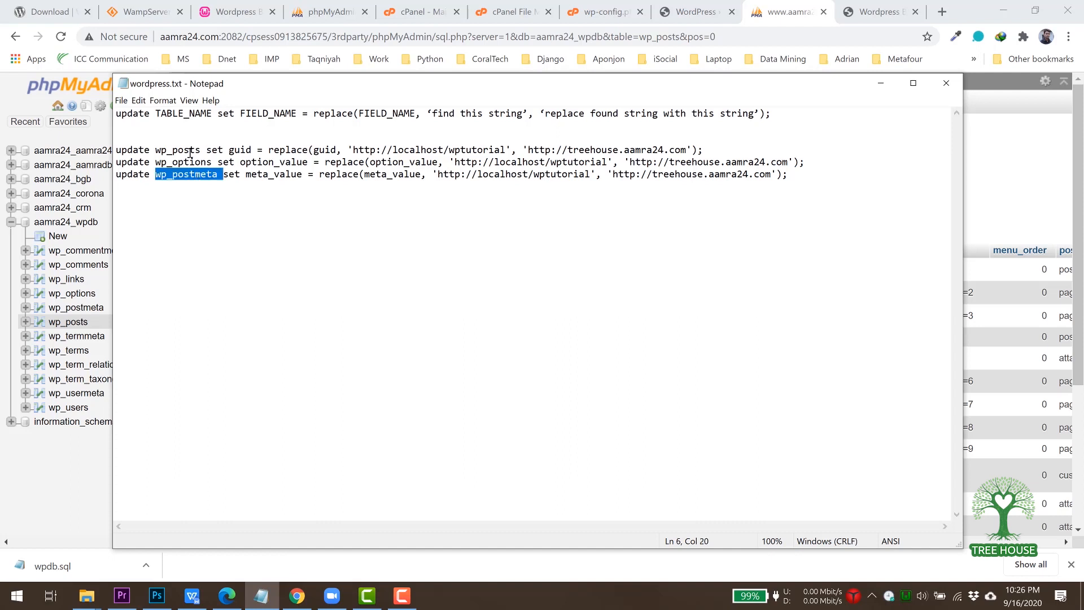
{"action": "left_click", "coordinate": [353, 182]}
{"action": "left_click_drag", "start_coordinate": [779, 114], "coordinate": [115, 116]}
Copy the wp_posts guid replace query and return to the wp_posts page.
{"action": "left_click_drag", "start_coordinate": [706, 150], "coordinate": [102, 151]}
{"action": "key", "text": "ctrl+c"}
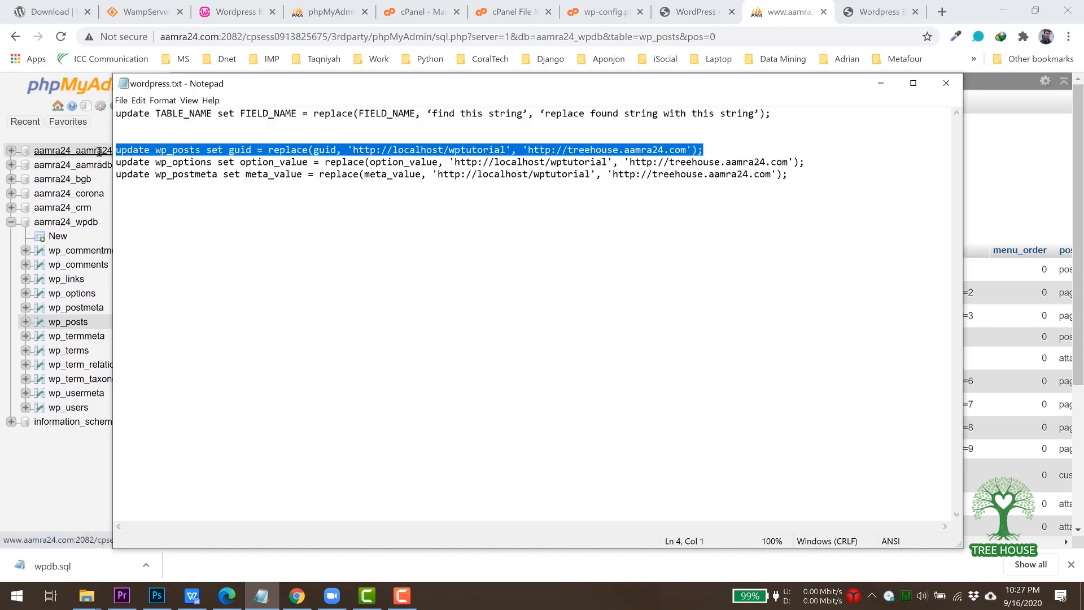
{"action": "left_click", "coordinate": [85, 539]}
{"action": "left_click_drag", "start_coordinate": [256, 526], "coordinate": [47, 507]}
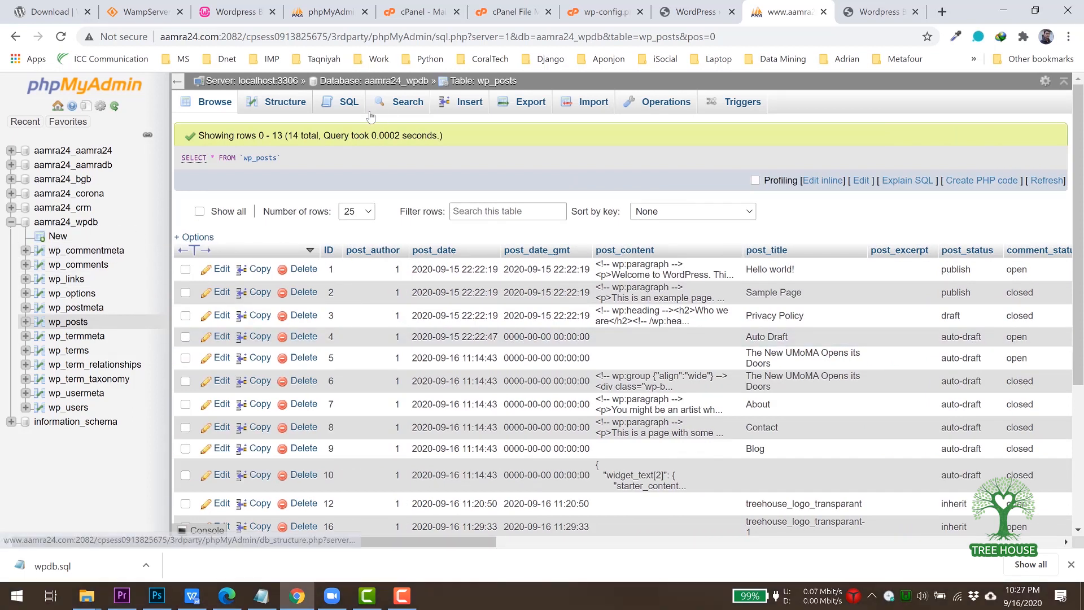
Run the pasted wp_posts guid UPDATE query in the SQL editor, affecting 14 rows.
{"action": "left_click", "coordinate": [343, 107]}
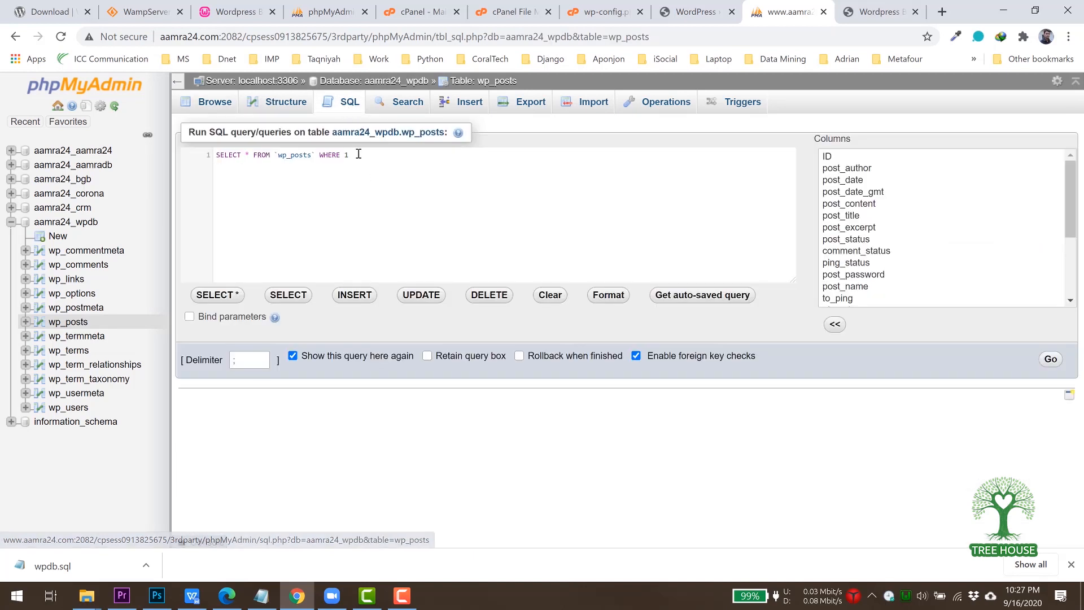
{"action": "left_click_drag", "start_coordinate": [358, 154], "coordinate": [182, 155]}
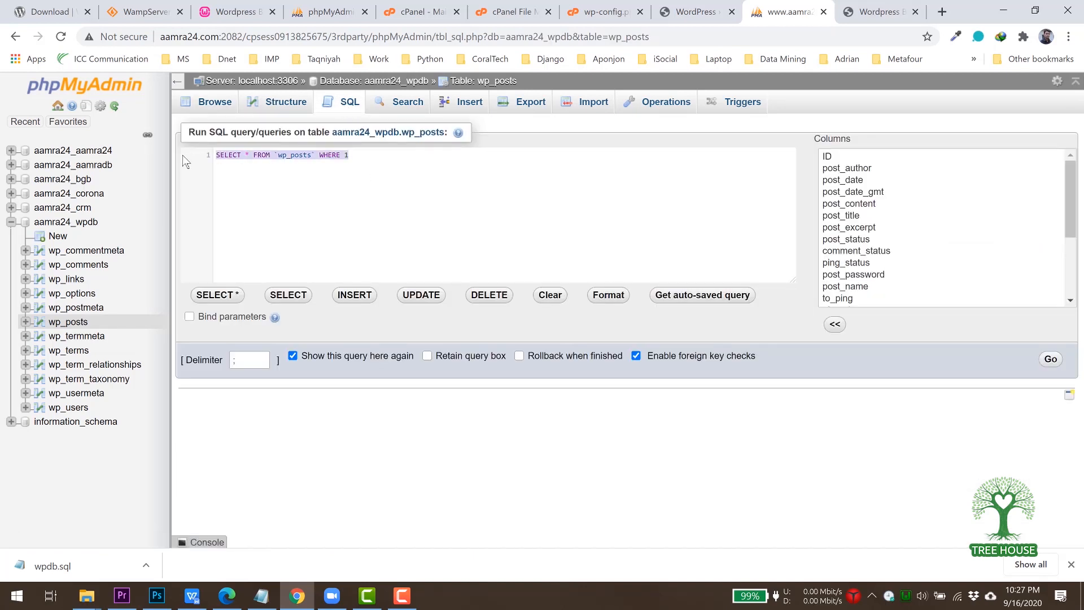
{"action": "key", "text": "ctrl+v"}
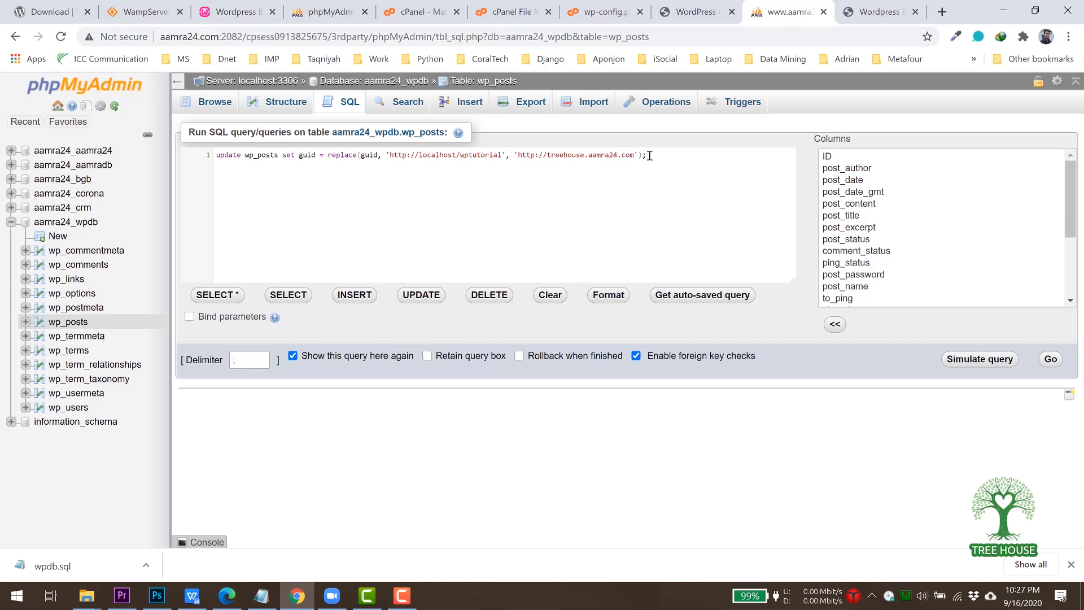
{"action": "left_click_drag", "start_coordinate": [680, 161], "coordinate": [176, 157]}
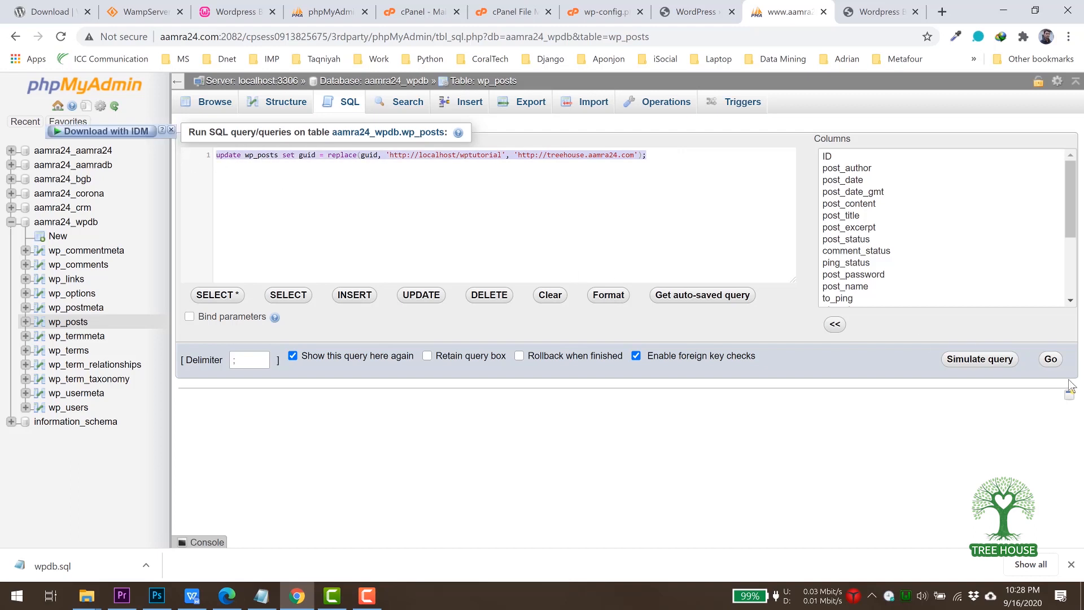
{"action": "left_click", "coordinate": [1051, 360]}
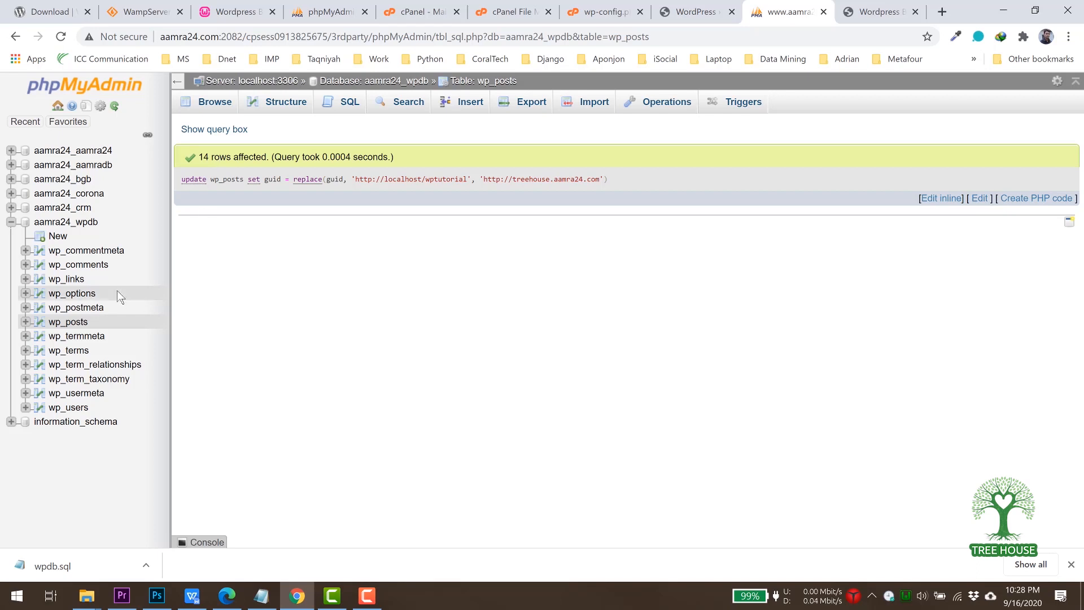
Reopen the wp_posts table and check the updated guid values.
{"action": "left_click", "coordinate": [77, 324]}
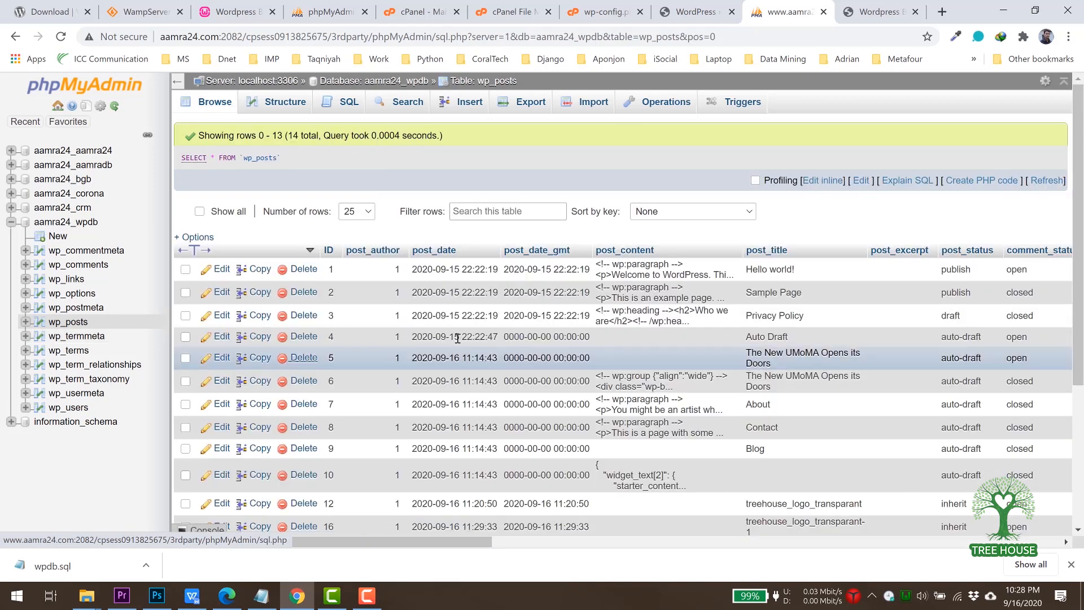
{"action": "left_click_drag", "start_coordinate": [472, 541], "coordinate": [799, 542]}
{"action": "scroll", "coordinate": [807, 384], "scroll_direction": "right", "scroll_amount": 8}
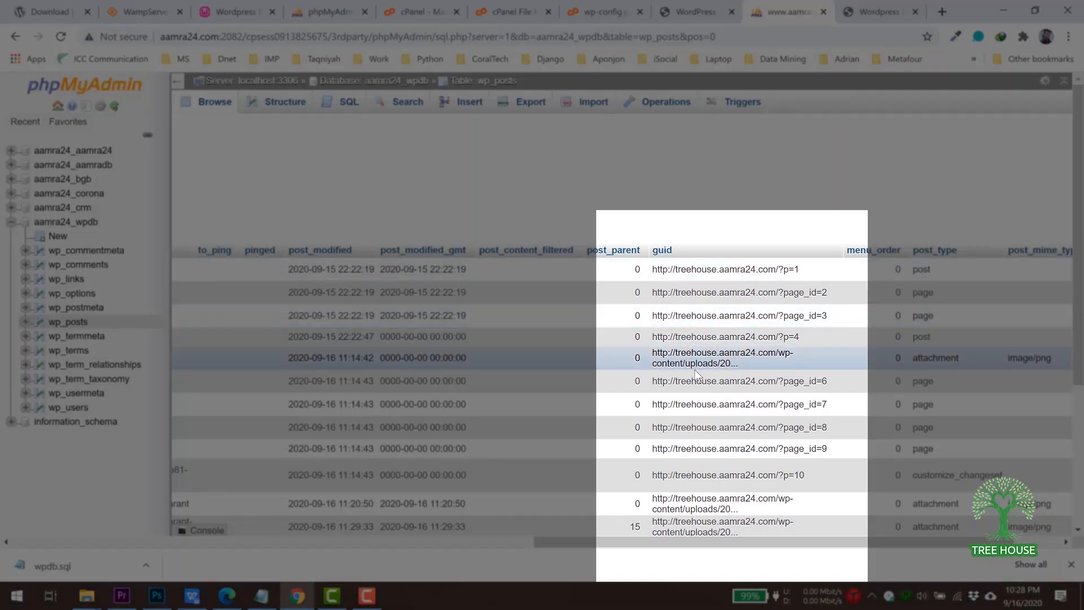
Run the wp_options and wp_postmeta URL replace queries together, updating 2 and 0 rows.
{"action": "key", "text": "alt+Tab"}
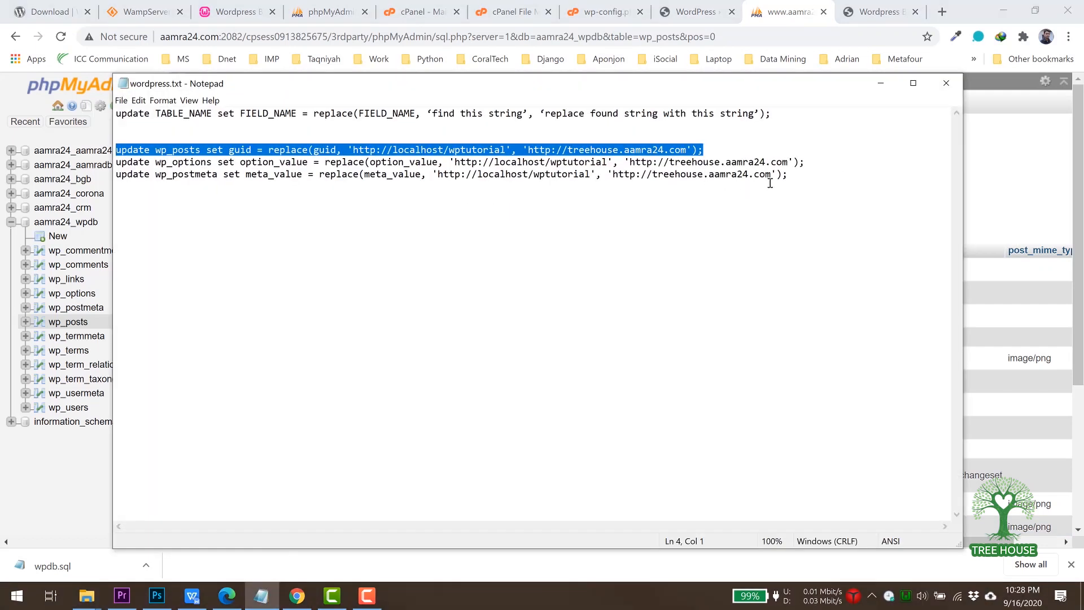
{"action": "left_click_drag", "start_coordinate": [799, 177], "coordinate": [91, 165]}
{"action": "key", "text": "ctrl+c"}
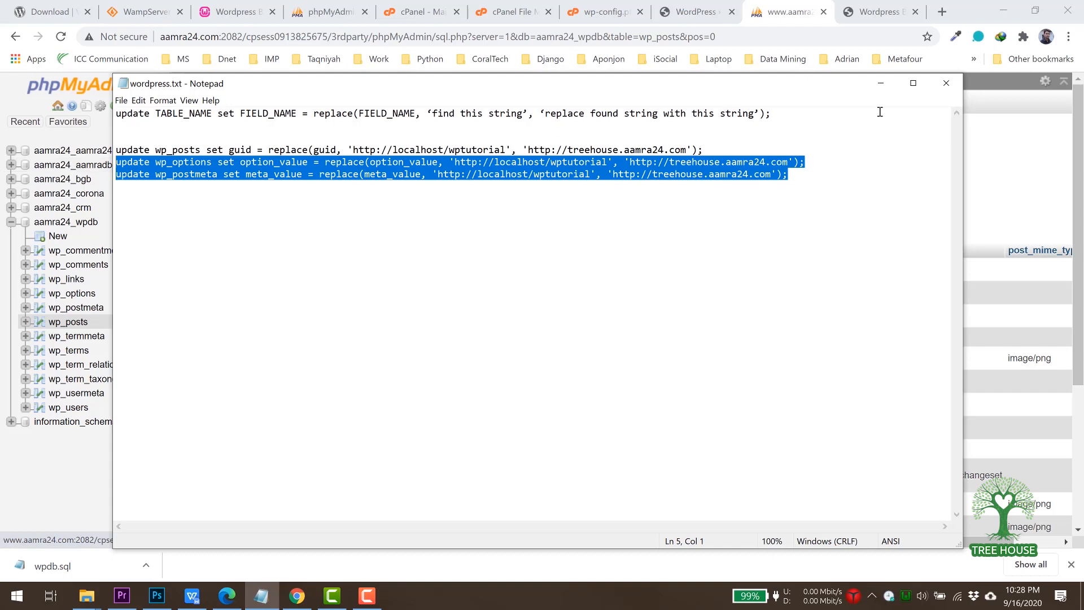
{"action": "left_click", "coordinate": [881, 83]}
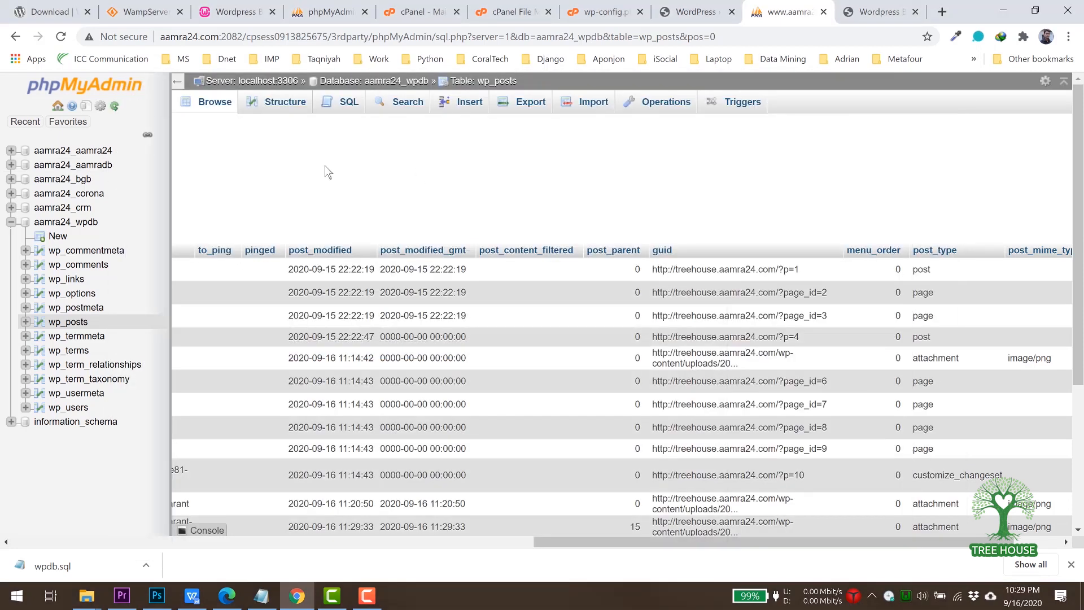
{"action": "left_click", "coordinate": [342, 114]}
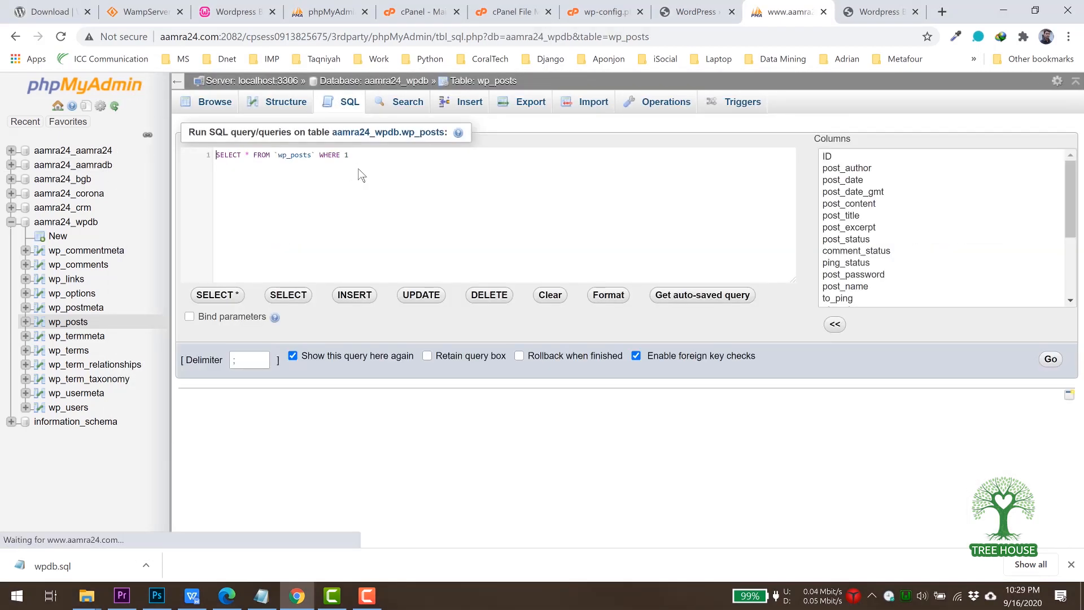
{"action": "left_click", "coordinate": [301, 168]}
{"action": "key", "text": "ctrl+a"}
{"action": "key", "text": "ctrl+v"}
{"action": "key", "text": "ctrl+a"}
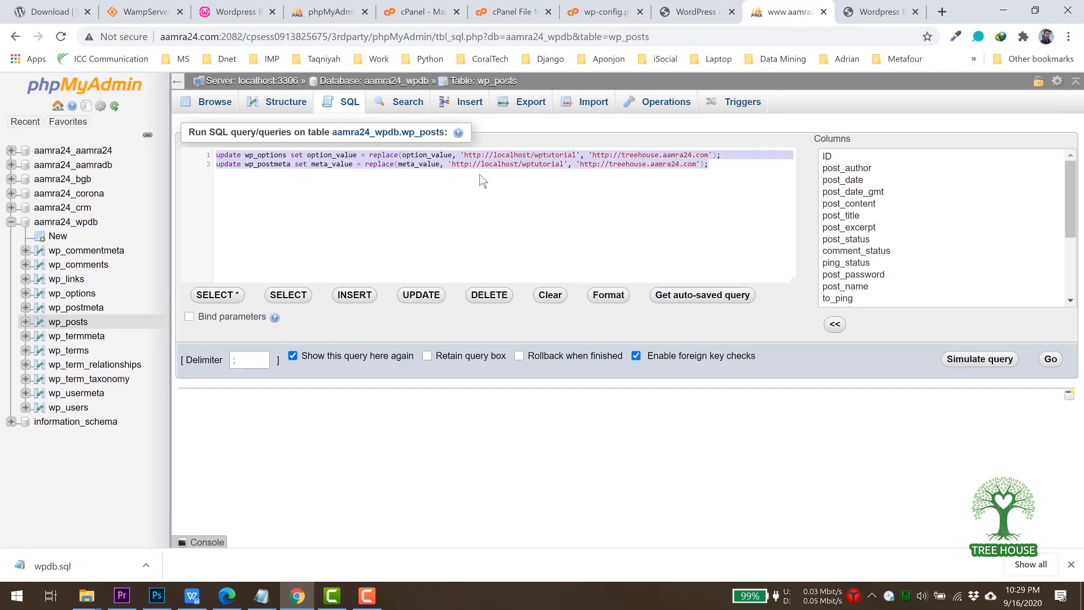
{"action": "left_click", "coordinate": [1046, 362]}
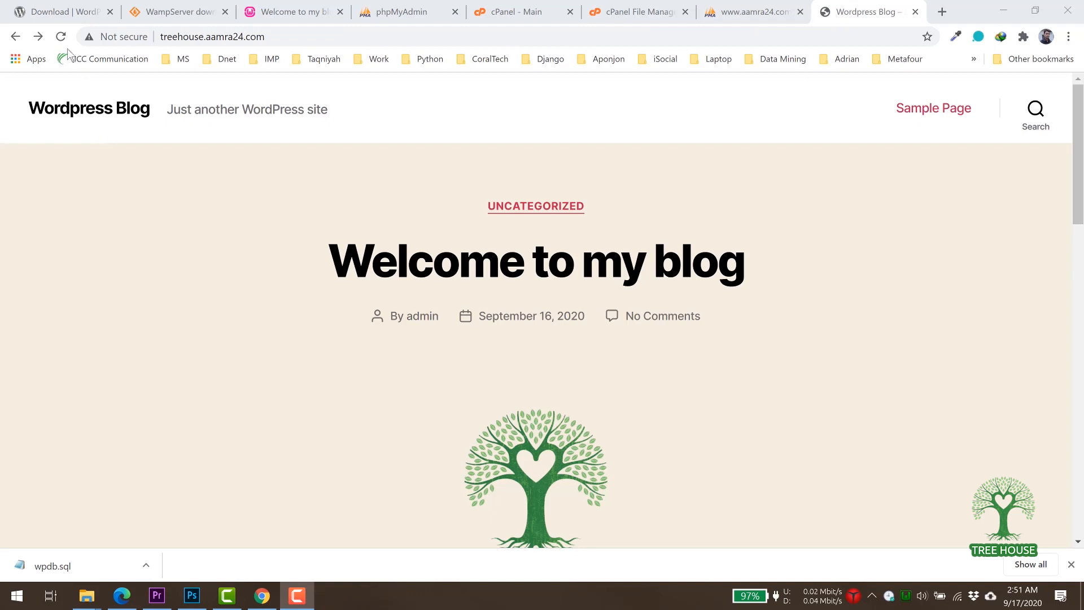
Reload the blog, open 'Welcome to my blog' (500 error), then return to the treehouse files.
{"action": "left_click", "coordinate": [63, 40]}
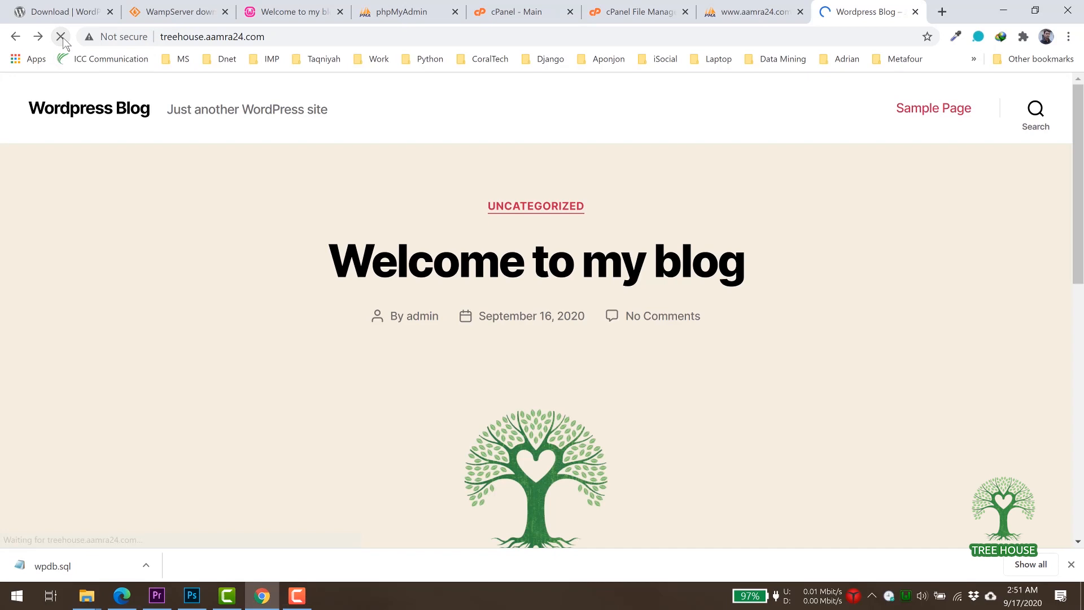
{"action": "scroll", "coordinate": [683, 361], "scroll_direction": "down", "scroll_amount": 4}
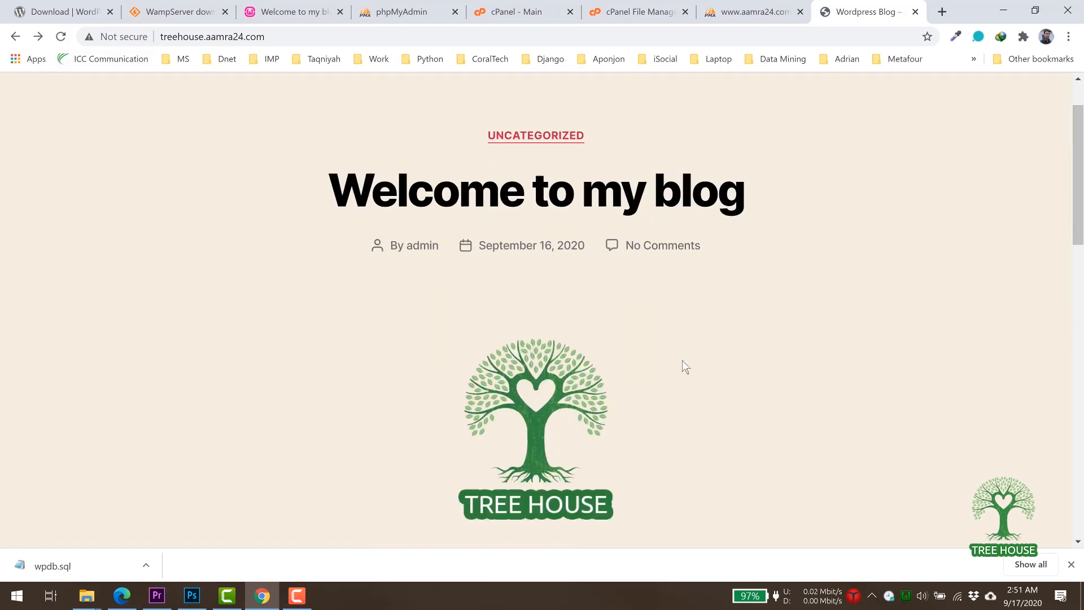
{"action": "scroll", "coordinate": [683, 360], "scroll_direction": "down", "scroll_amount": 5}
{"action": "scroll", "coordinate": [682, 361], "scroll_direction": "up", "scroll_amount": 9}
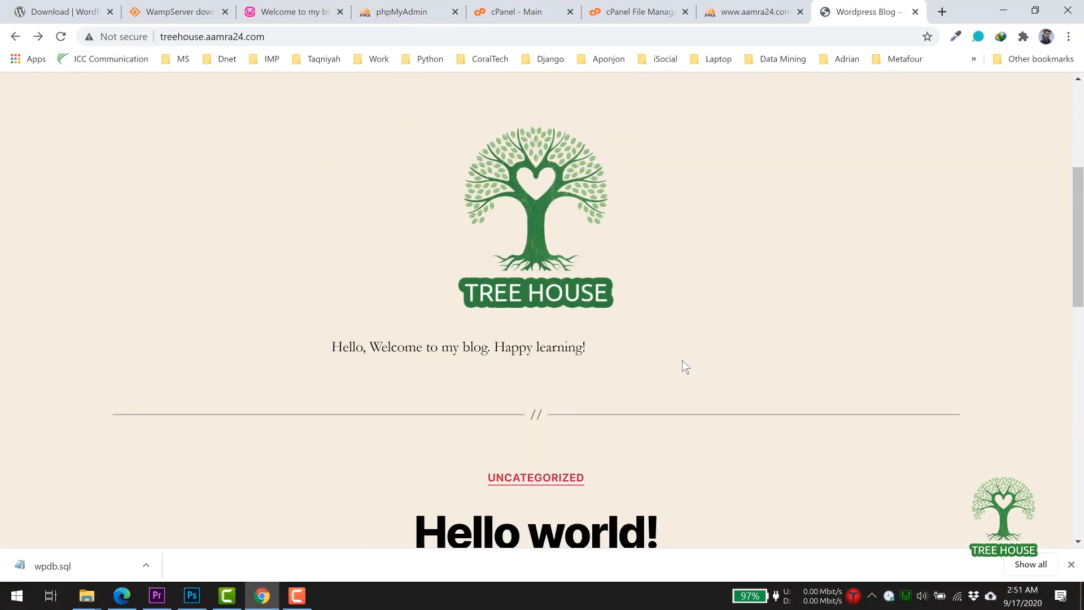
{"action": "left_click", "coordinate": [618, 264]}
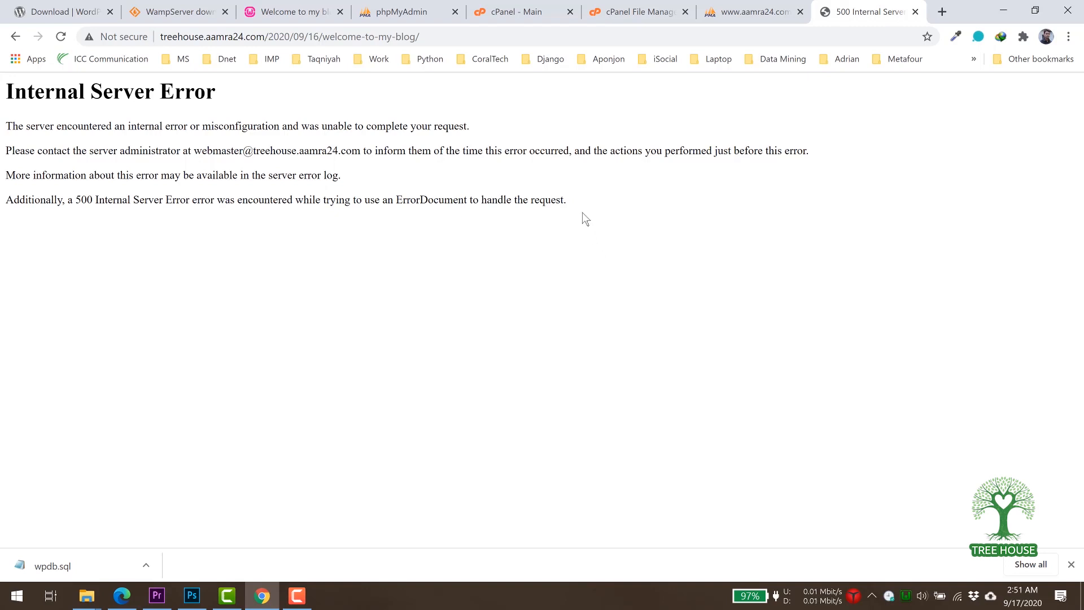
{"action": "left_click", "coordinate": [625, 20]}
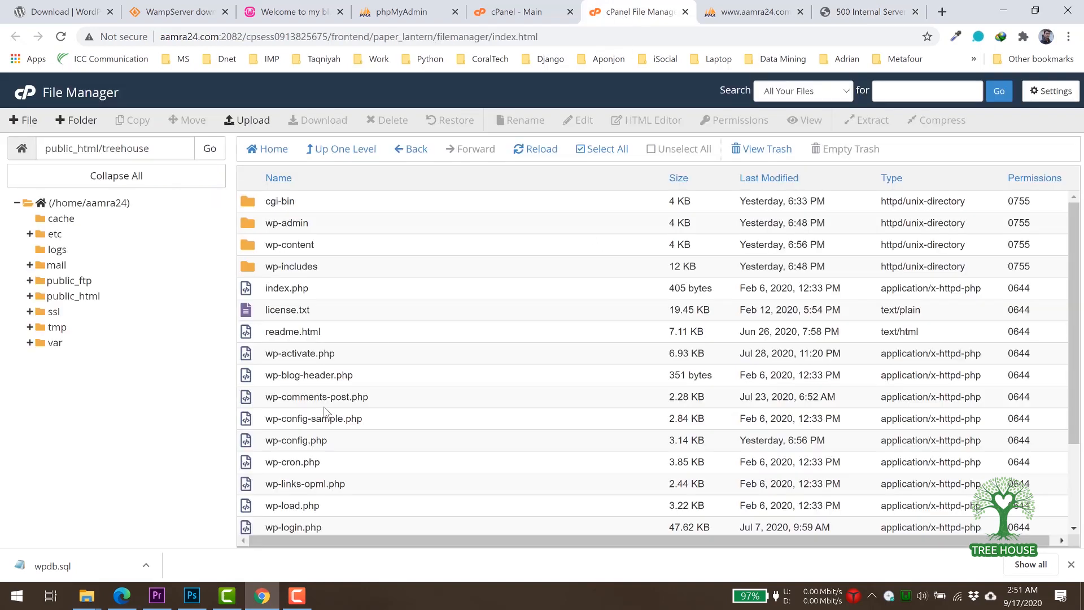
Turn on Show Hidden Files in File Manager settings and save.
{"action": "scroll", "coordinate": [314, 392], "scroll_direction": "down", "scroll_amount": 2}
{"action": "scroll", "coordinate": [314, 392], "scroll_direction": "up", "scroll_amount": 2}
{"action": "scroll", "coordinate": [304, 355], "scroll_direction": "down", "scroll_amount": 3}
{"action": "scroll", "coordinate": [304, 357], "scroll_direction": "up", "scroll_amount": 3}
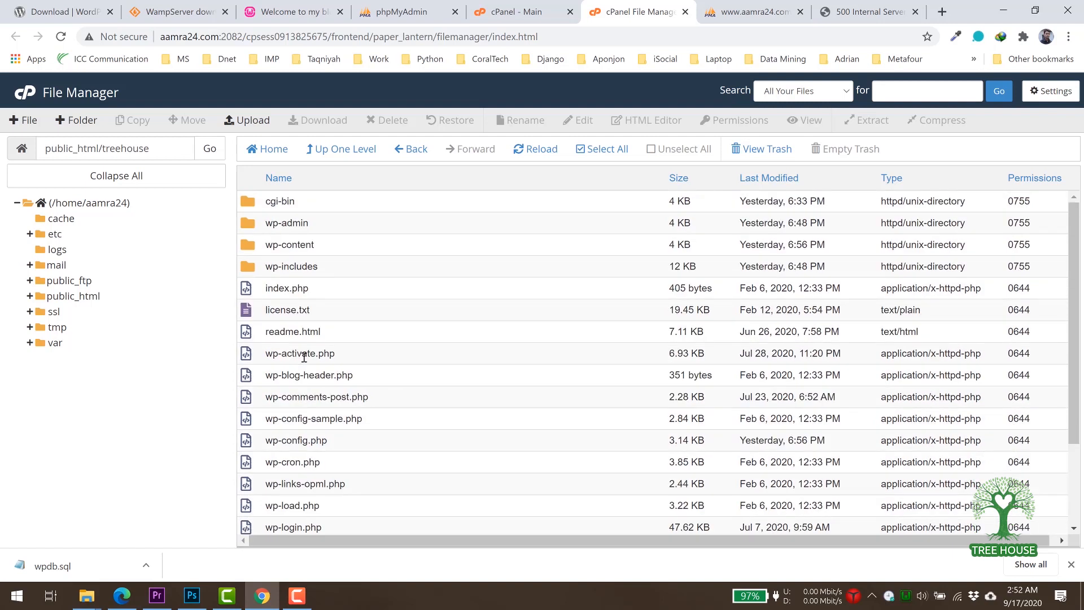
{"action": "left_click", "coordinate": [1048, 97]}
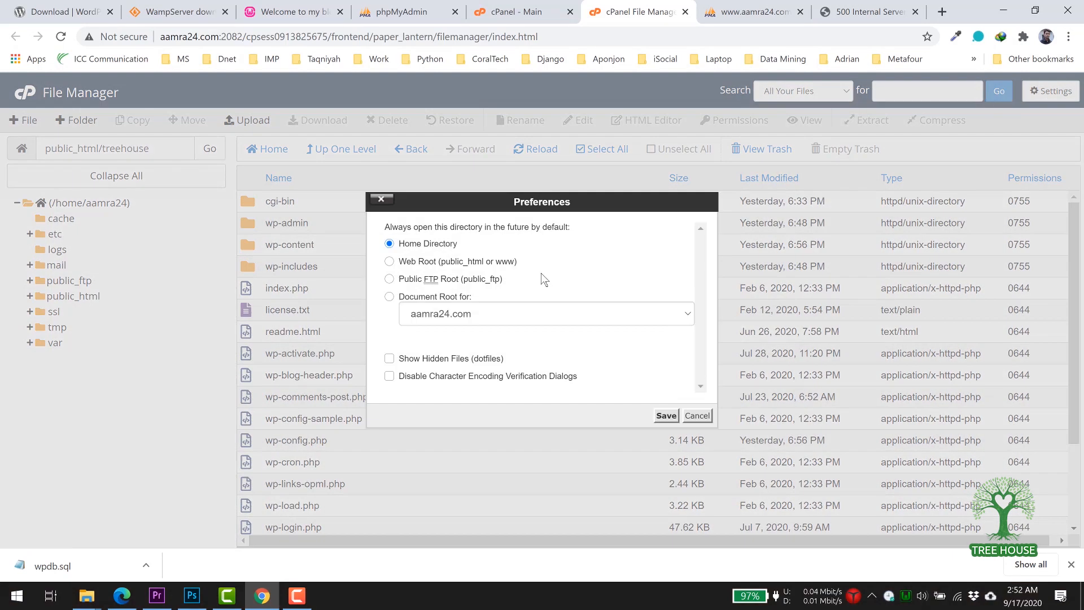
{"action": "left_click", "coordinate": [410, 365]}
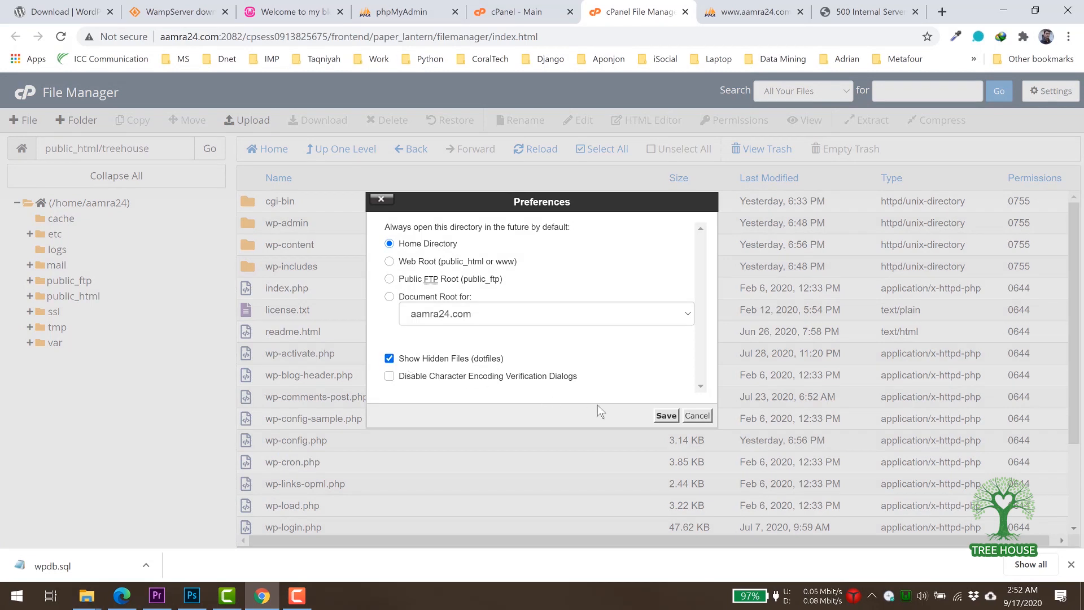
{"action": "left_click", "coordinate": [665, 417]}
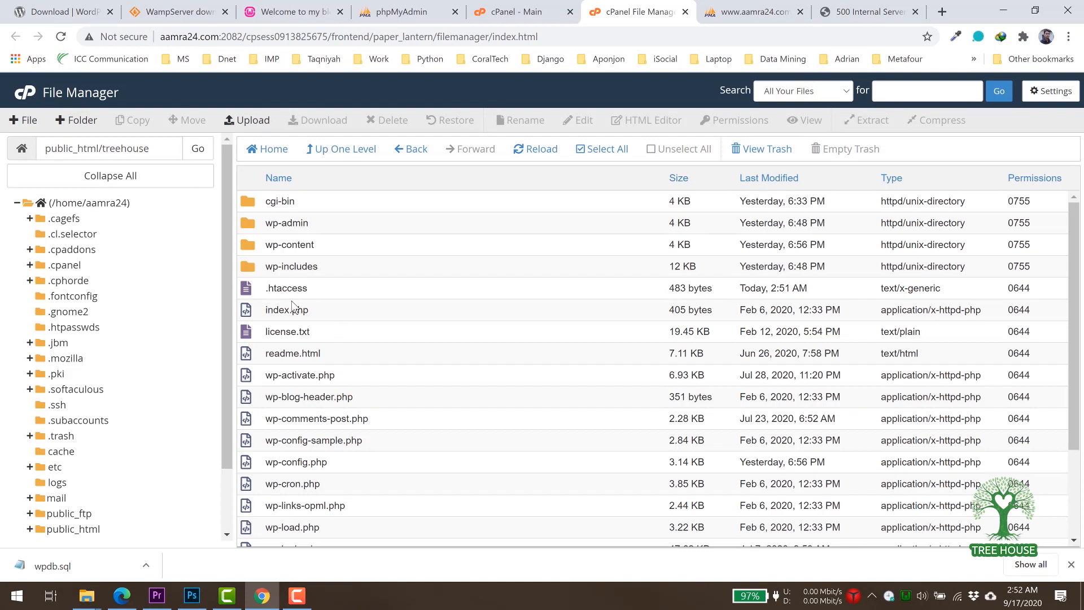
Open the treehouse .htaccess file in the code editor.
{"action": "left_click", "coordinate": [249, 289]}
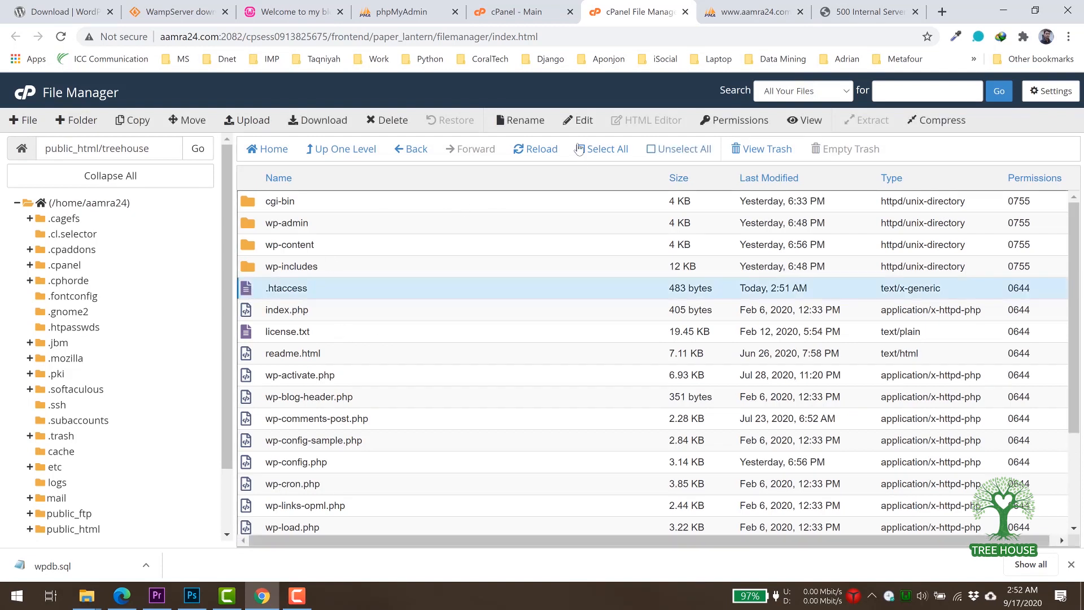
{"action": "left_click", "coordinate": [585, 122]}
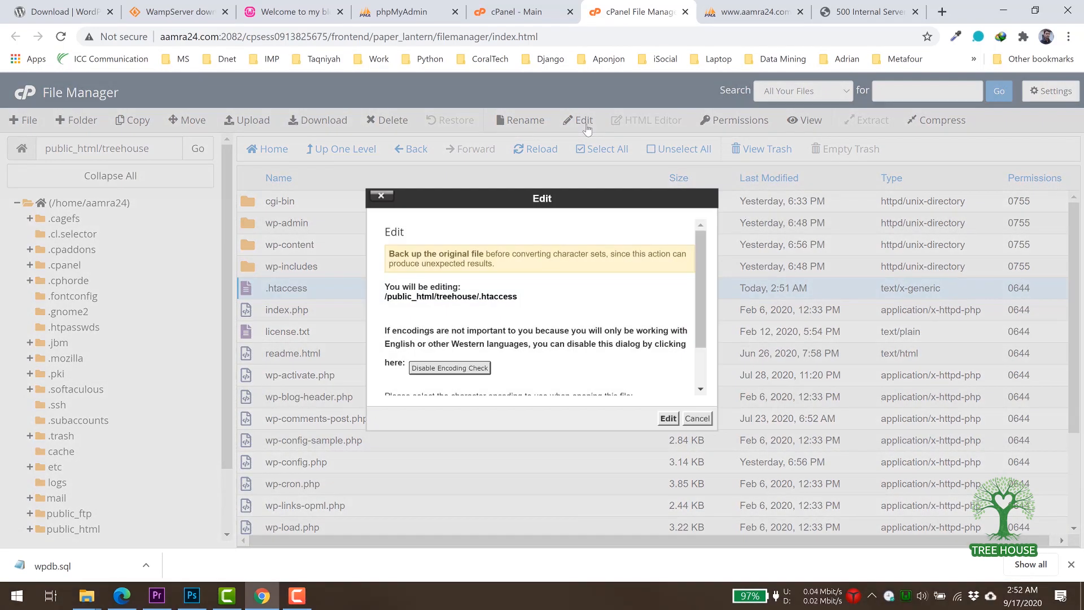
{"action": "scroll", "coordinate": [610, 322], "scroll_direction": "down", "scroll_amount": 2}
{"action": "left_click", "coordinate": [667, 418]}
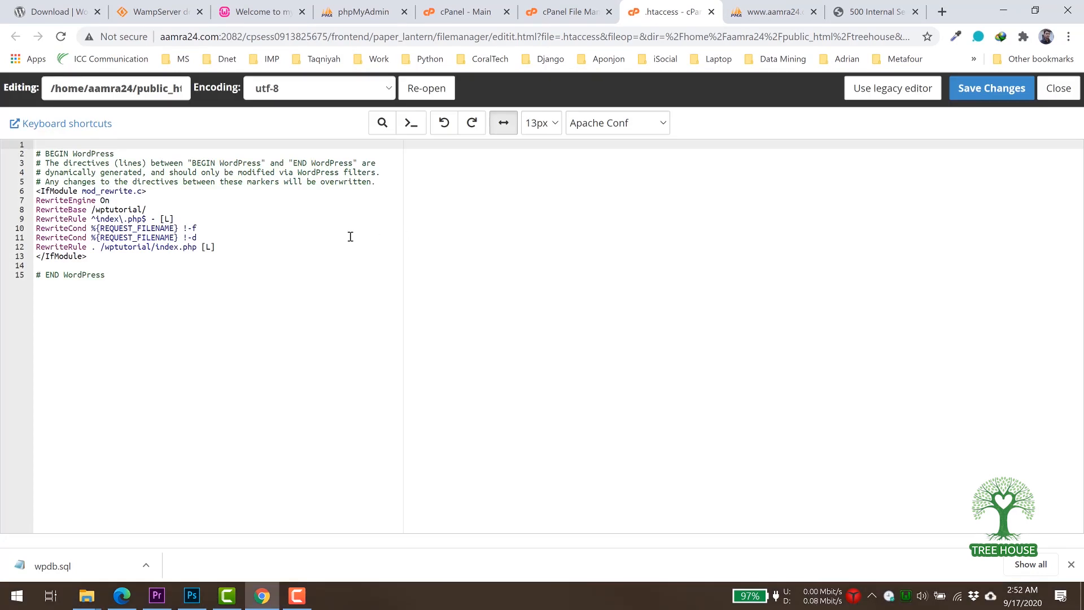
{"action": "left_click", "coordinate": [149, 208]}
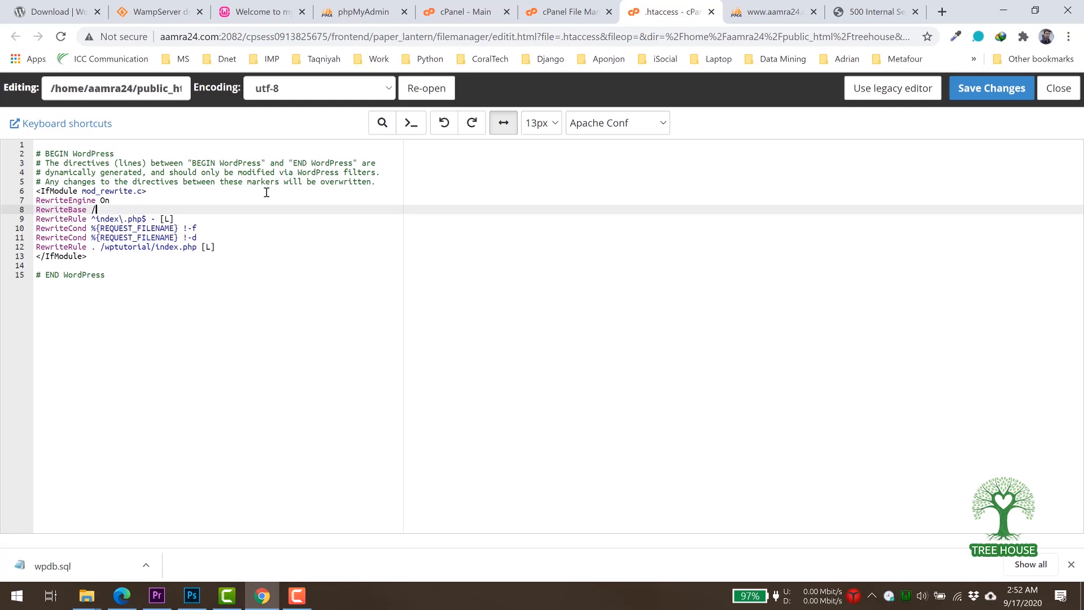
Set RewriteBase to / and the rule target to /index.php, save, and reload the post.
{"action": "key", "text": "Down"}
{"action": "key", "text": "Down"}
{"action": "key", "text": "Down"}
{"action": "key", "text": "Down"}
{"action": "key", "text": "Right"}
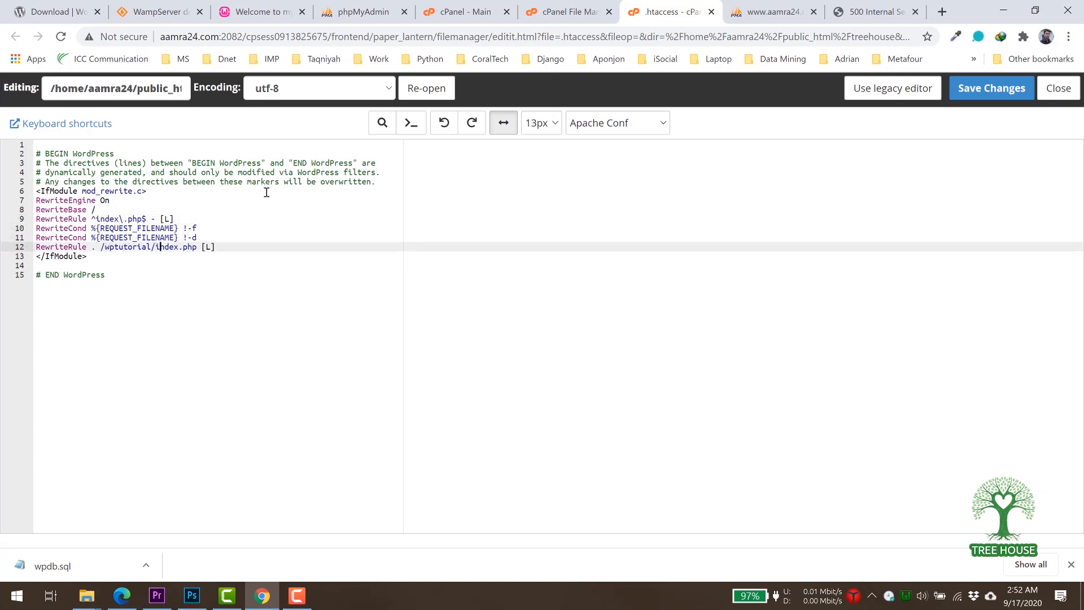
{"action": "key", "text": "BackSpace"}
{"action": "key", "text": "BackSpace"}
{"action": "key", "text": "BackSpace"}
{"action": "key", "text": "BackSpace"}
{"action": "key", "text": "BackSpace"}
{"action": "key", "text": "BackSpace"}
{"action": "key", "text": "BackSpace"}
{"action": "key", "text": "BackSpace"}
{"action": "key", "text": "BackSpace"}
{"action": "key", "text": "BackSpace"}
{"action": "key", "text": "BackSpace"}
{"action": "left_click", "coordinate": [984, 91]}
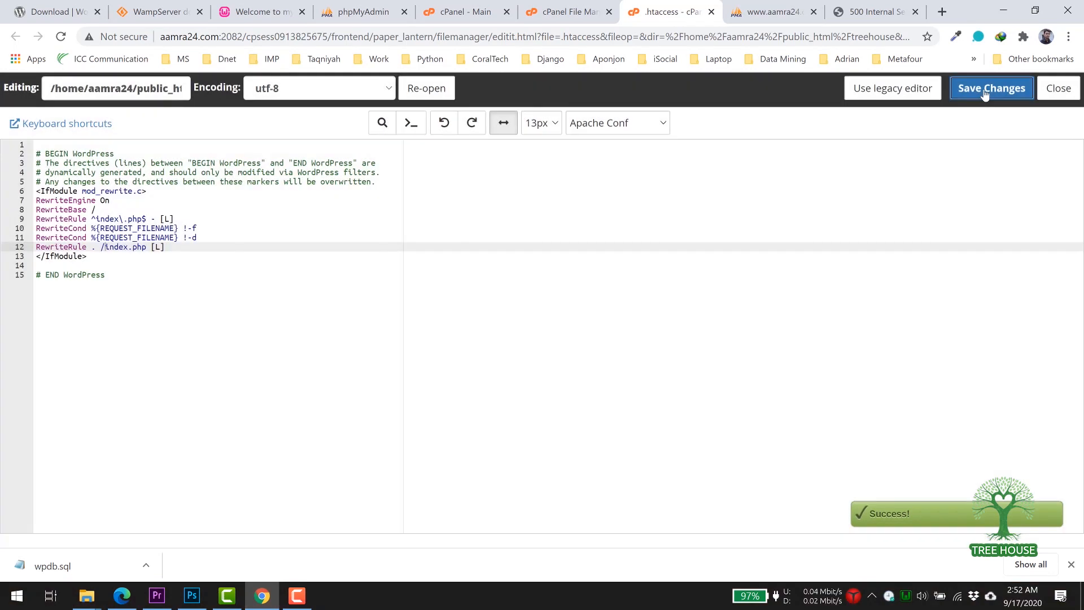
{"action": "left_click", "coordinate": [870, 14]}
{"action": "left_click", "coordinate": [61, 37]}
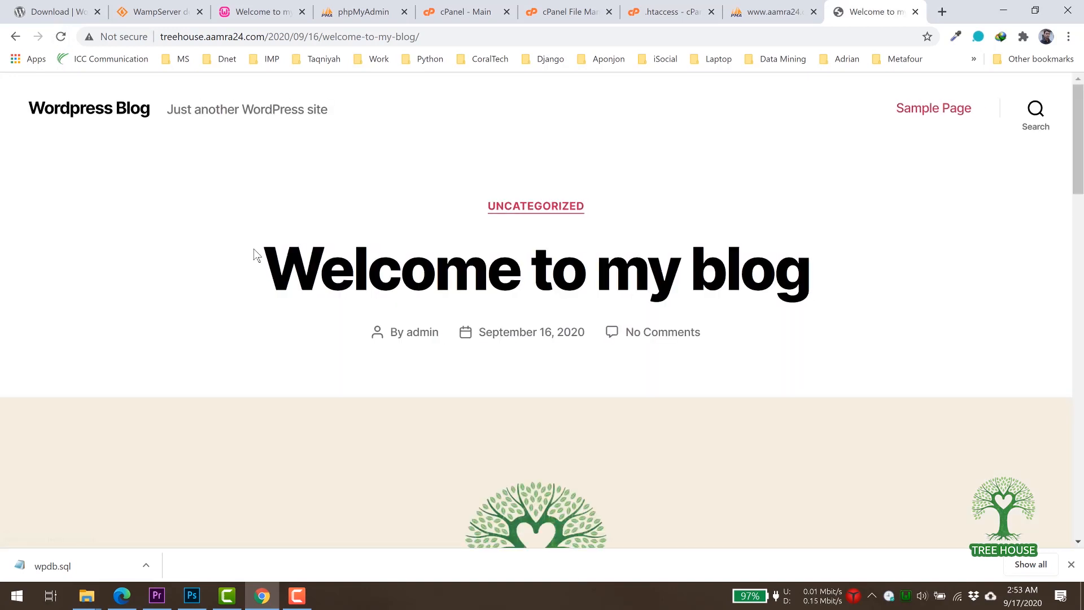
Scroll through the now-loading 'Welcome to my blog' post.
{"action": "scroll", "coordinate": [253, 251], "scroll_direction": "down", "scroll_amount": 10}
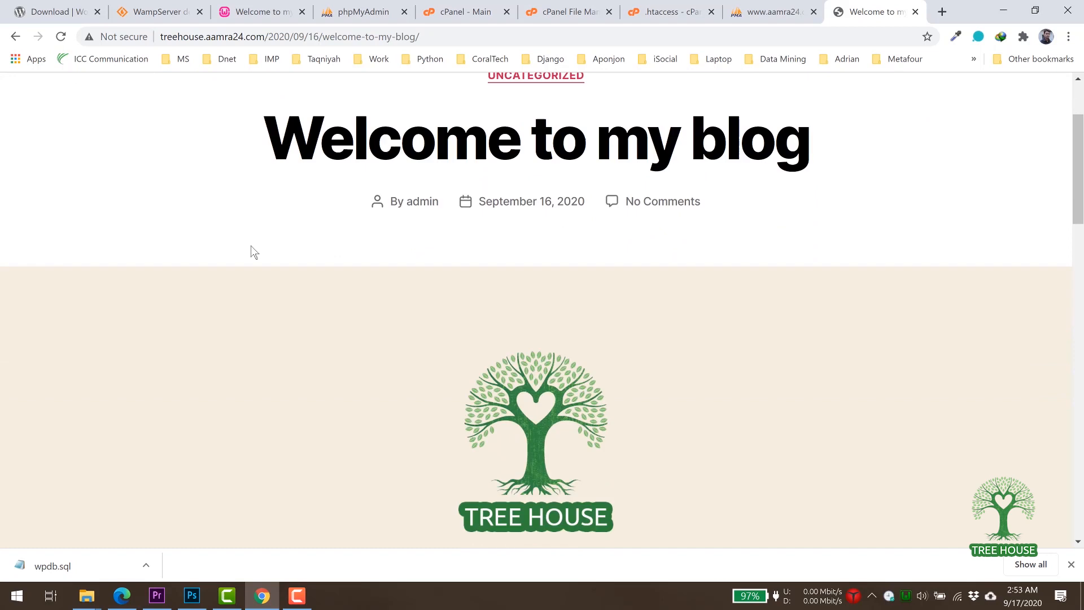
{"action": "scroll", "coordinate": [251, 246], "scroll_direction": "down", "scroll_amount": 5}
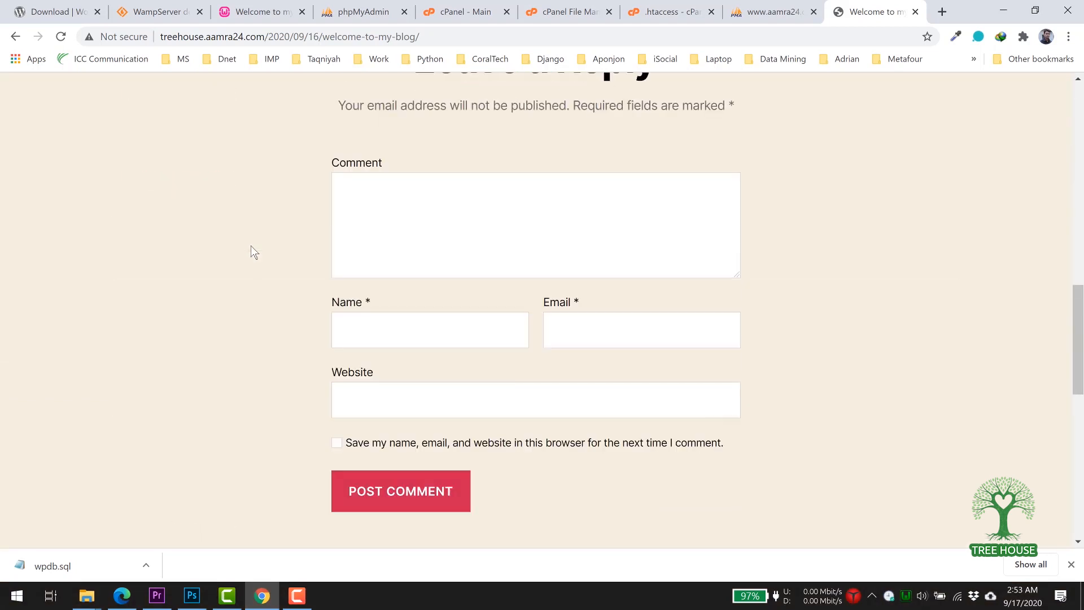
{"action": "scroll", "coordinate": [251, 246], "scroll_direction": "up", "scroll_amount": 14}
{"action": "scroll", "coordinate": [251, 246], "scroll_direction": "up", "scroll_amount": 2}
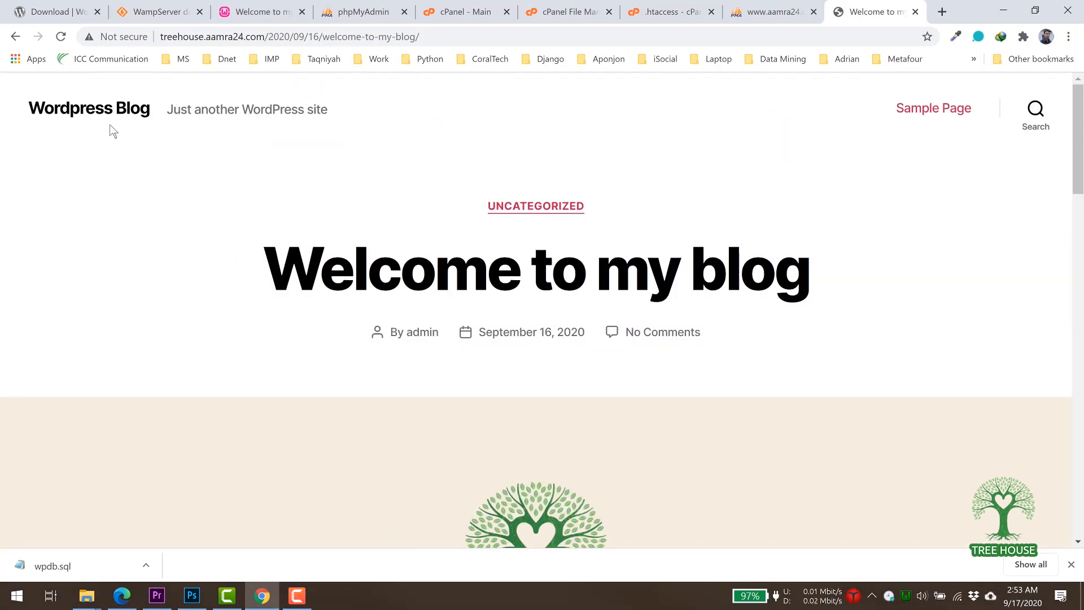
Go to the blog home page and check both posts and the sidebar widgets.
{"action": "left_click", "coordinate": [94, 115]}
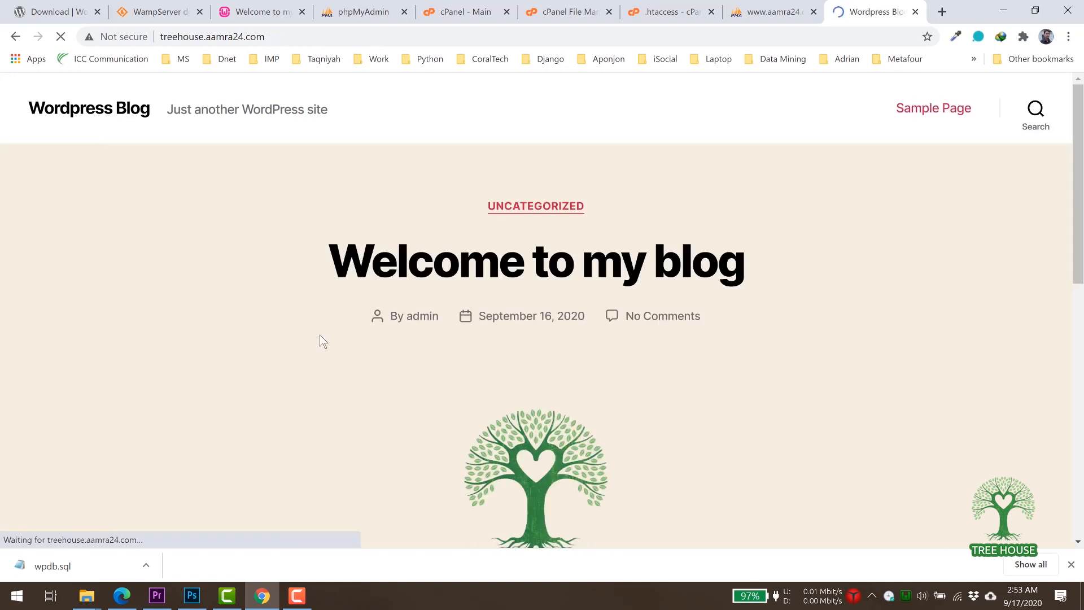
{"action": "scroll", "coordinate": [342, 367], "scroll_direction": "down", "scroll_amount": 3}
{"action": "scroll", "coordinate": [342, 366], "scroll_direction": "down", "scroll_amount": 15}
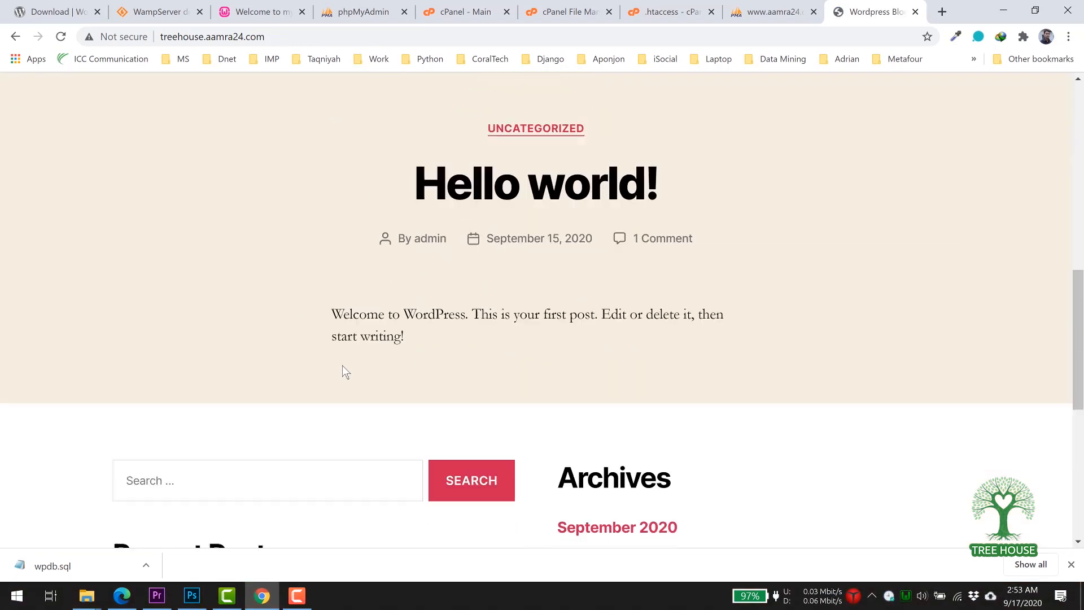
{"action": "scroll", "coordinate": [346, 373], "scroll_direction": "up", "scroll_amount": 15}
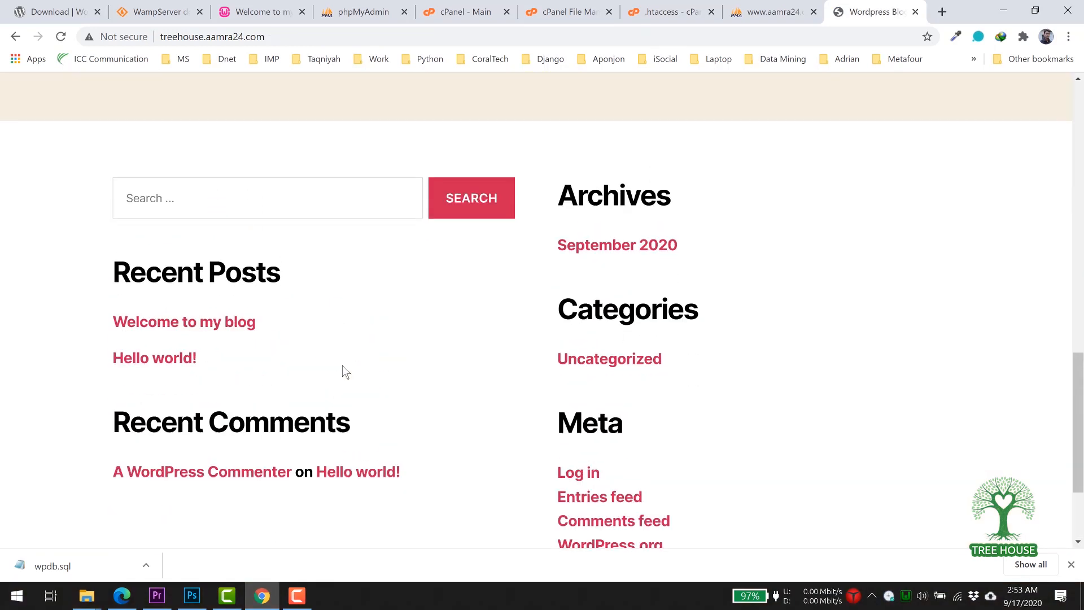
{"action": "scroll", "coordinate": [342, 366], "scroll_direction": "up", "scroll_amount": 6}
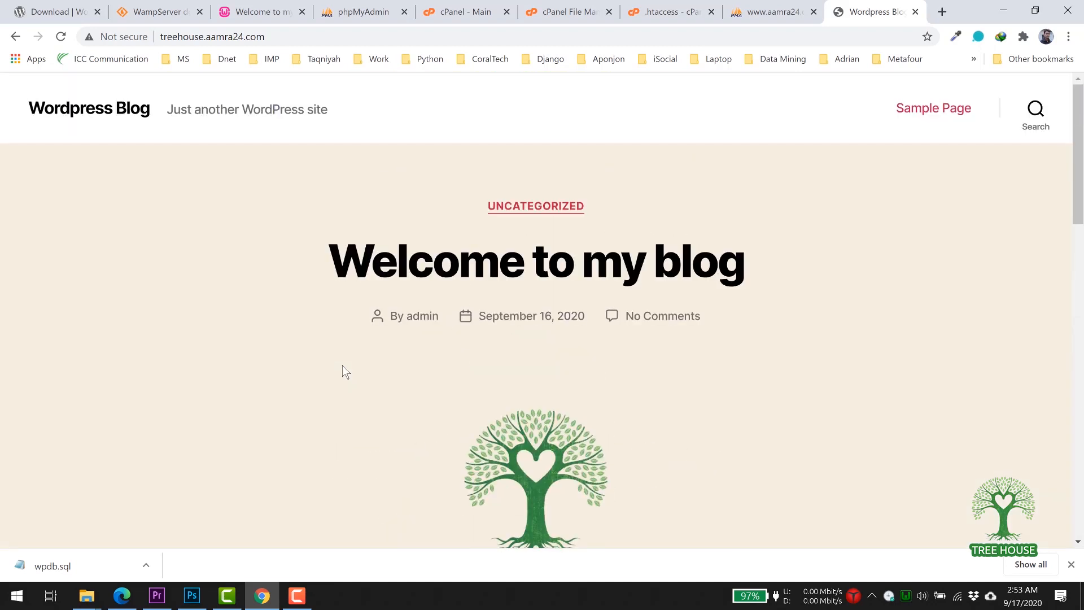
{"action": "scroll", "coordinate": [346, 372], "scroll_direction": "down", "scroll_amount": 1}
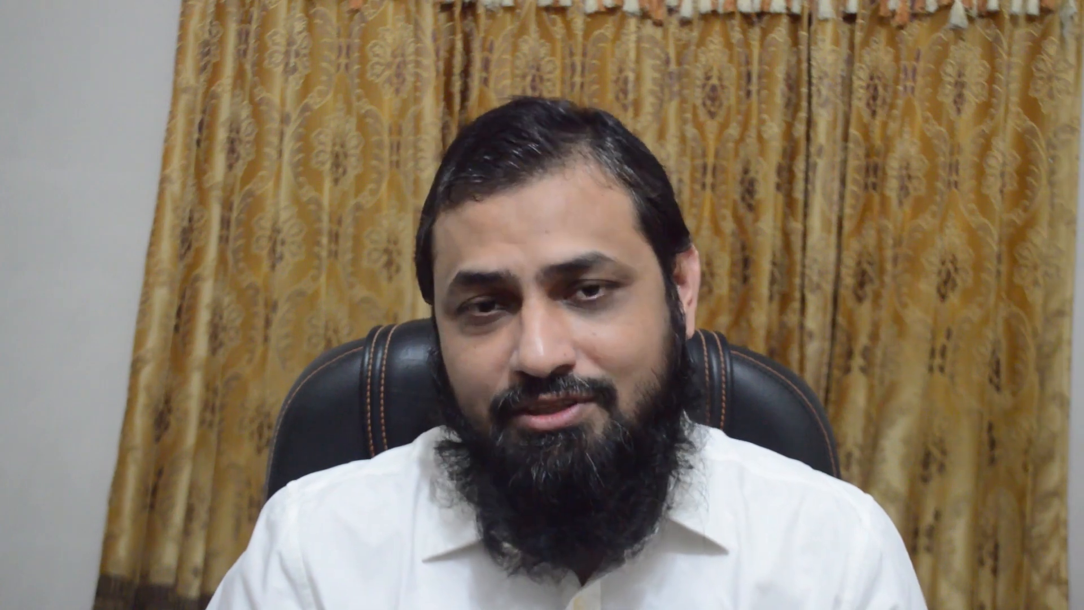